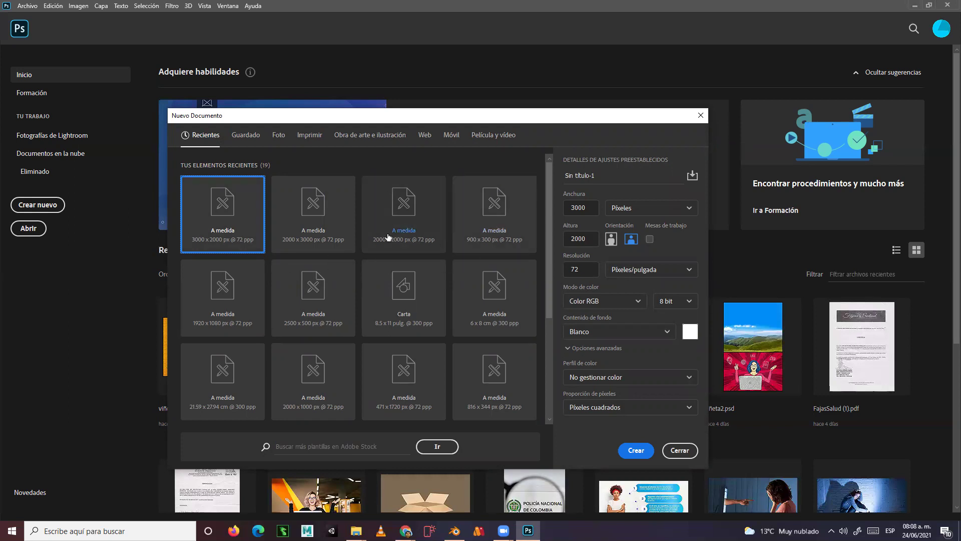
- Create a blank 2000 x 2000 px RGB document at 72 ppi and add an empty layer above the background
click(409, 218)
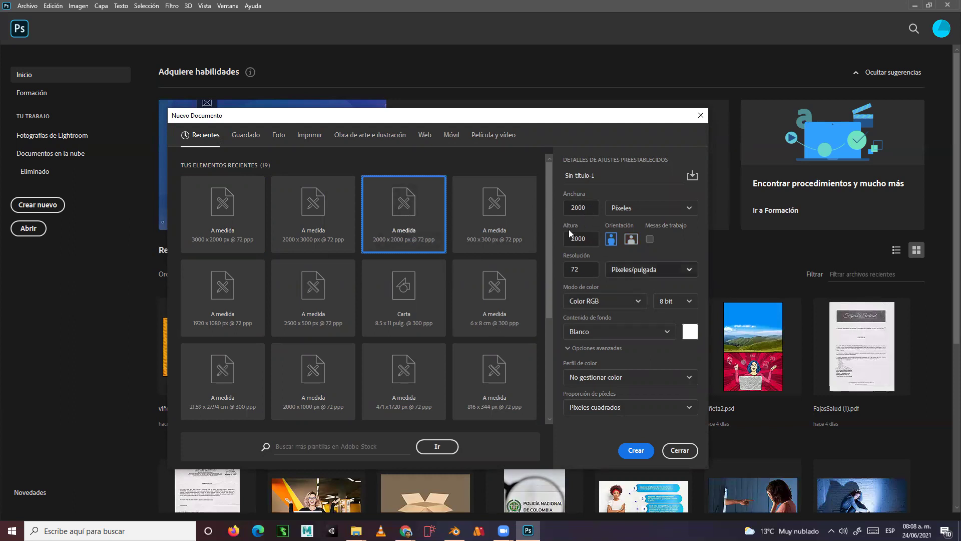
click(636, 452)
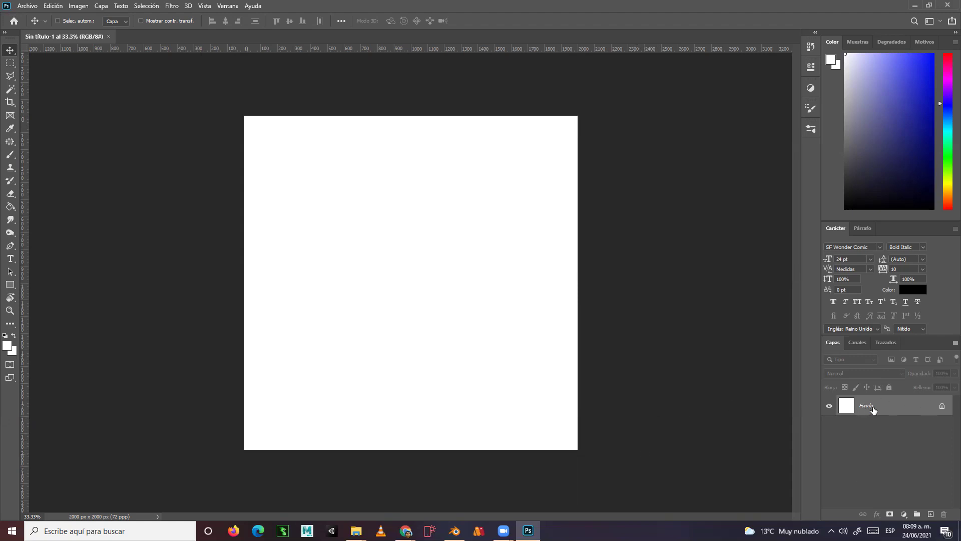
click(931, 513)
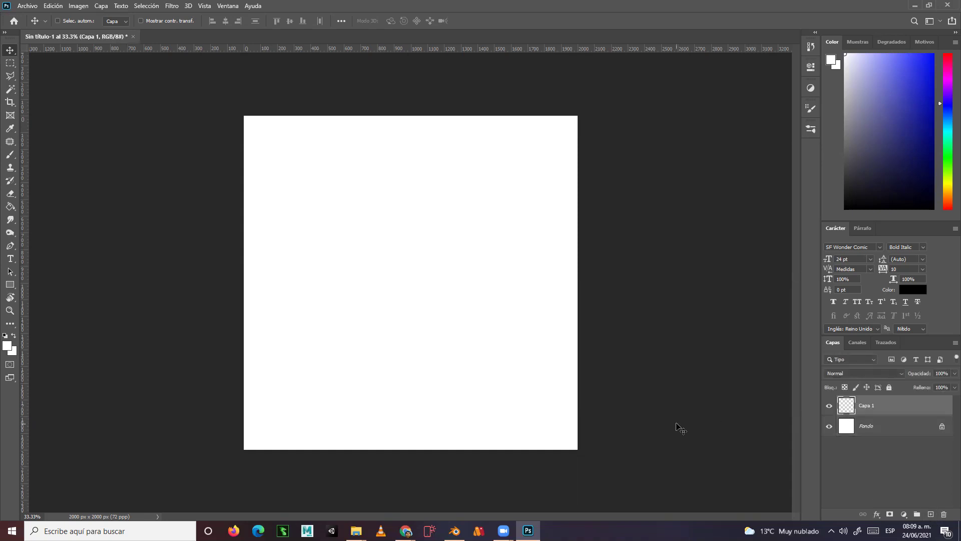
- Draw a circular selection about 950 px across with the Elliptical Marquee and fill it with vivid pink-red
click(11, 64)
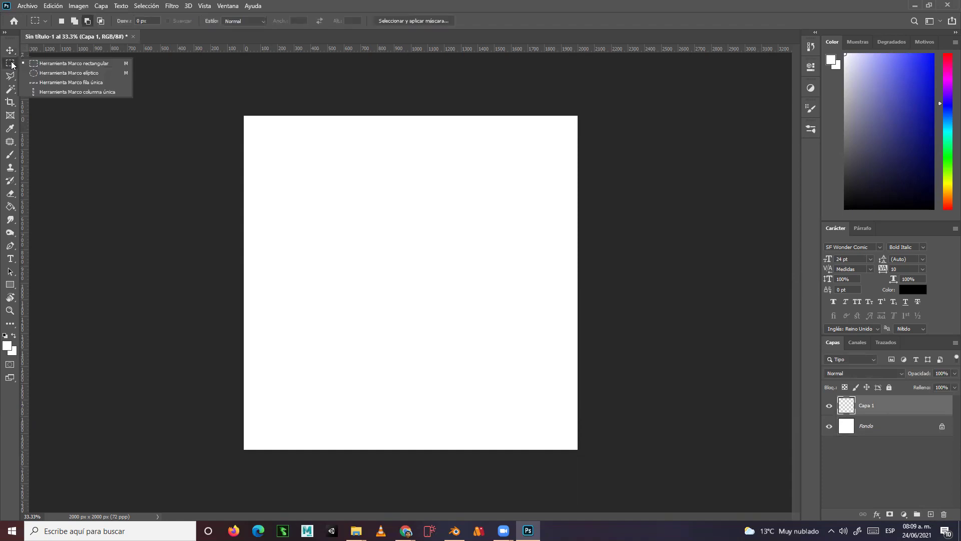
click(85, 74)
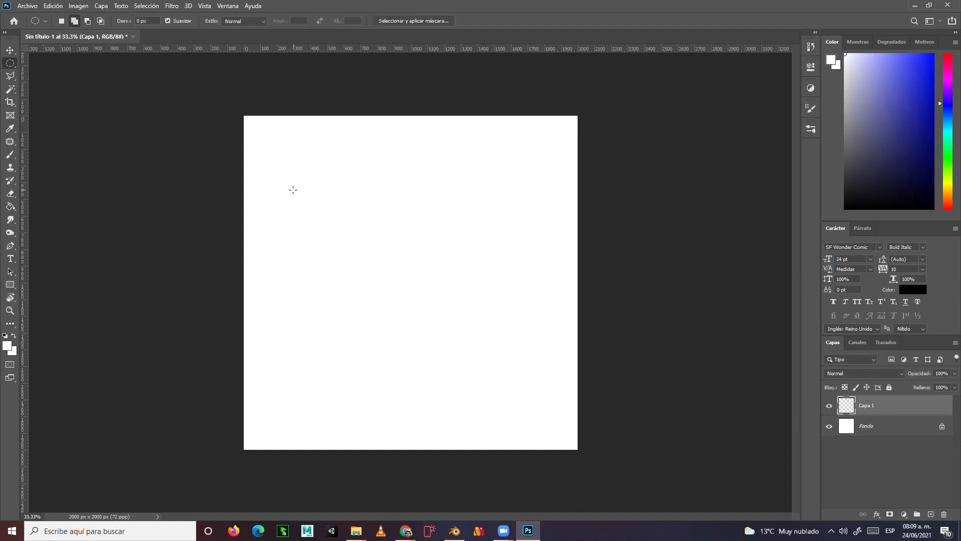
drag(298, 169, 474, 327)
drag(944, 80, 927, 57)
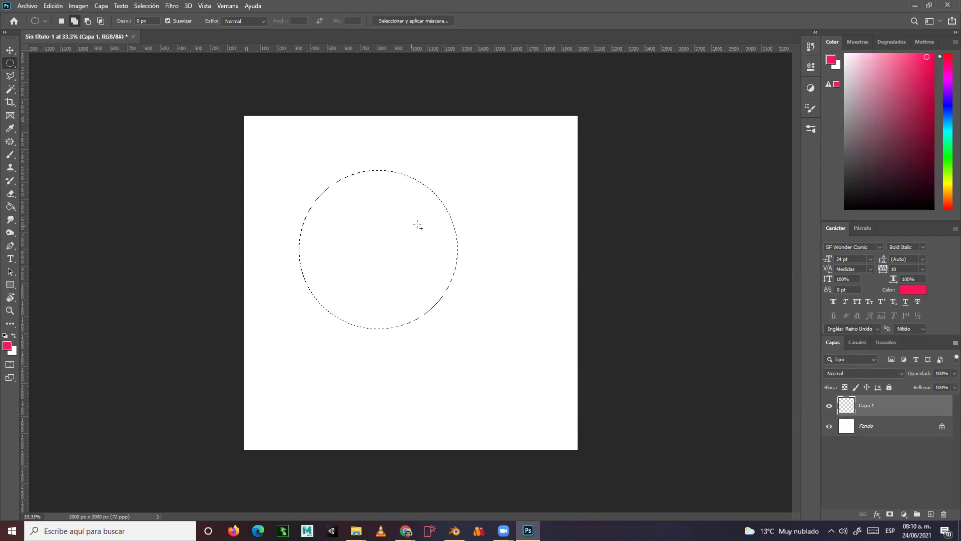
click(10, 207)
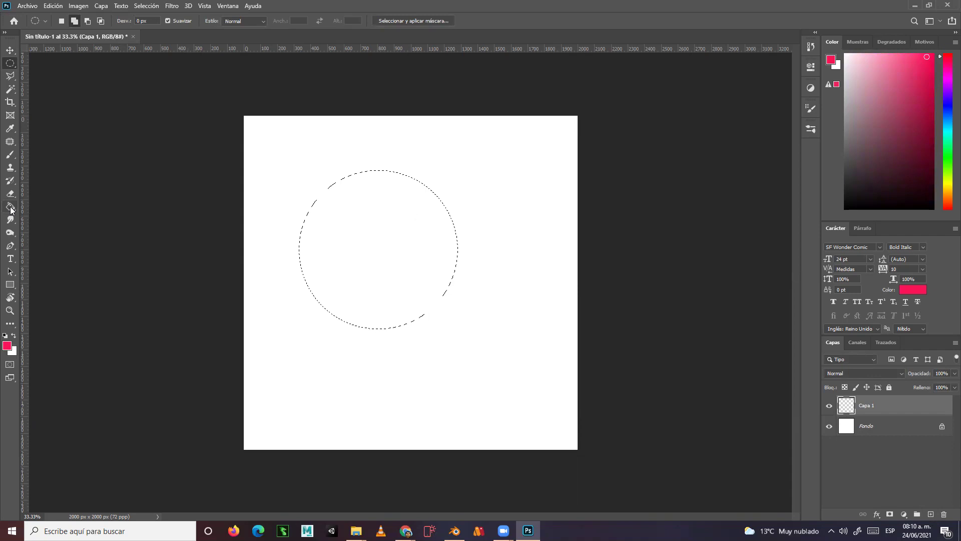
click(351, 228)
- Move the pink-red circle closer to the canvas centre and remove the selection
click(10, 50)
drag(371, 239, 394, 269)
key(ctrl+d)
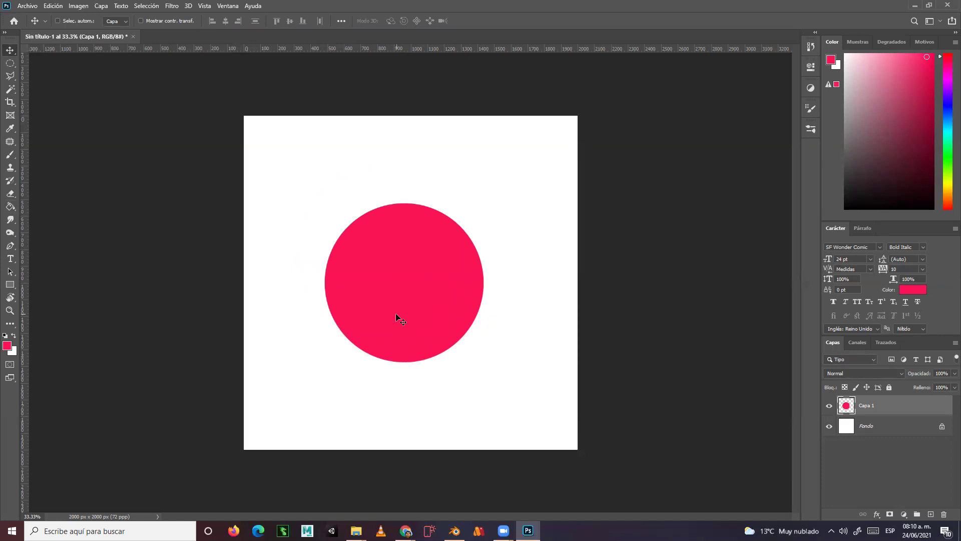
- Add a new layer above the circle and name it luz
click(931, 515)
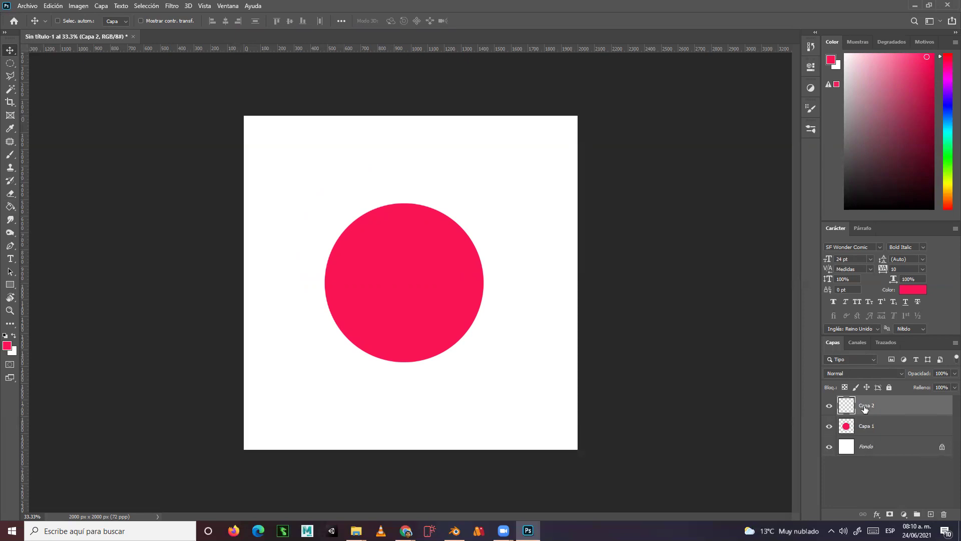
double_click(864, 406)
key(BackSpace)
key(Return)
- Brush a small light source near the canvas's upper-left corner and rays passing along both sides of the circle
click(10, 155)
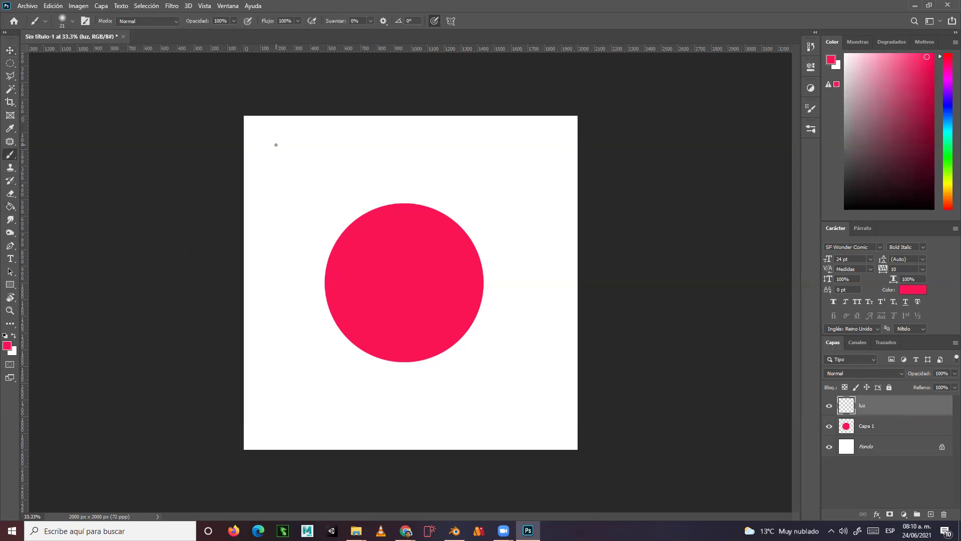
drag(276, 136, 576, 291)
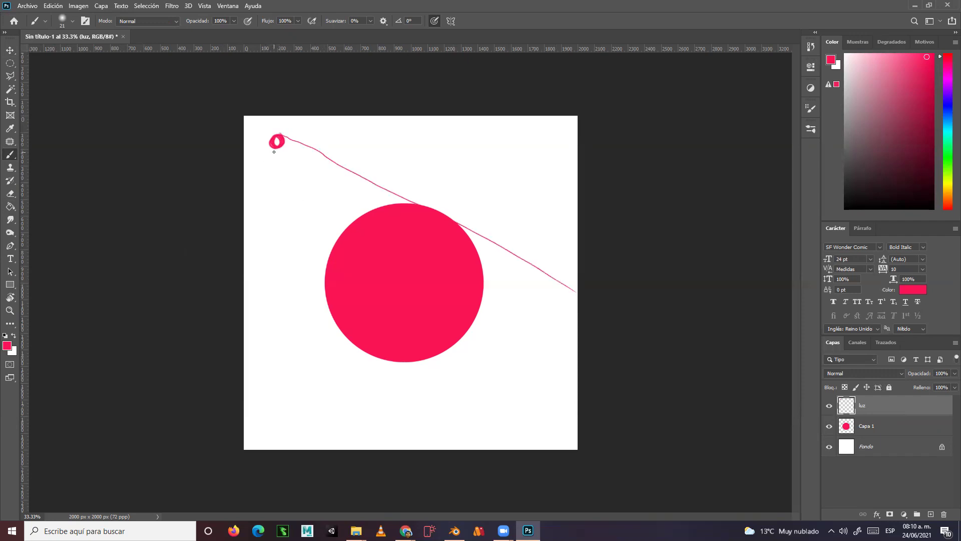
mouse_move(268, 147)
mouse_down()
mouse_move(291, 213)
mouse_move(377, 366)
mouse_move(460, 459)
mouse_up()
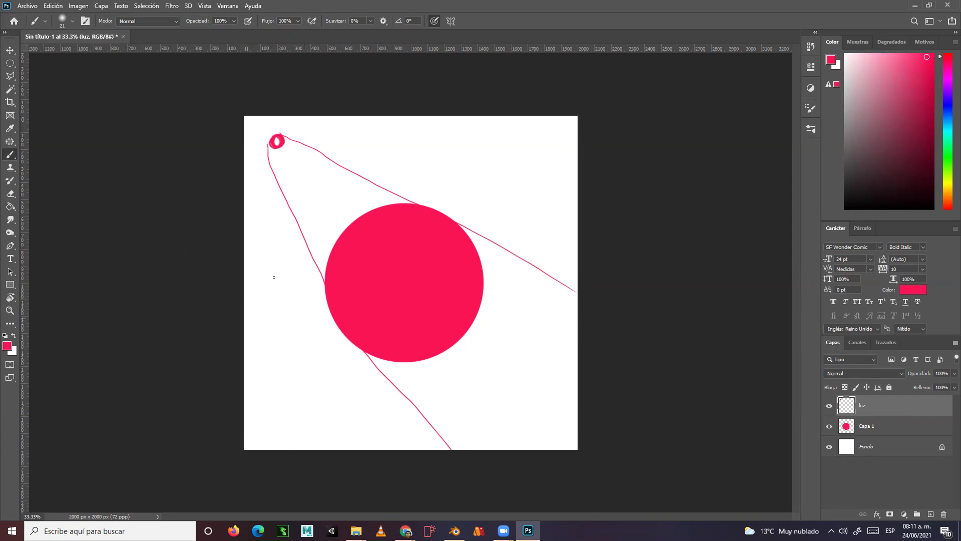
mouse_move(268, 147)
mouse_down()
mouse_move(326, 301)
mouse_move(435, 508)
mouse_up()
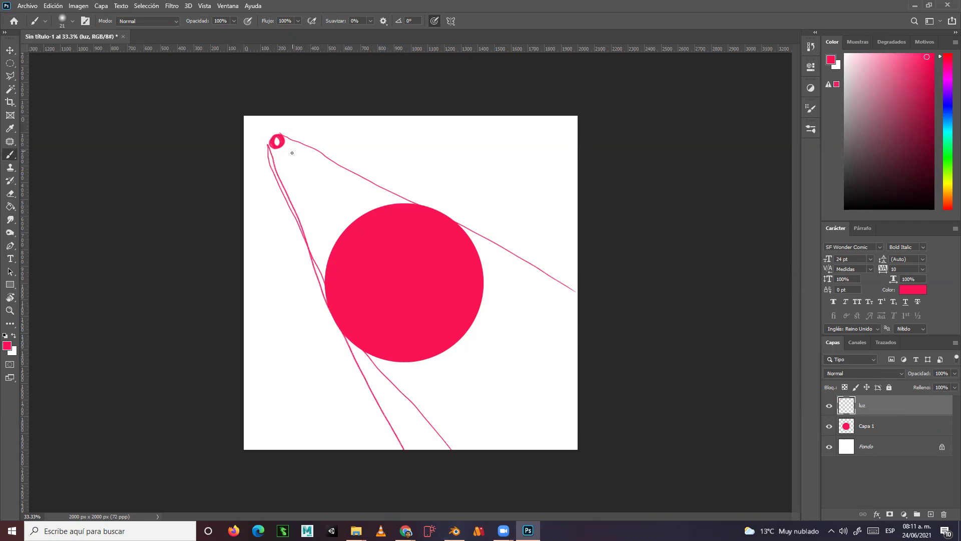
mouse_move(269, 145)
mouse_down()
mouse_move(368, 395)
mouse_move(403, 453)
mouse_up()
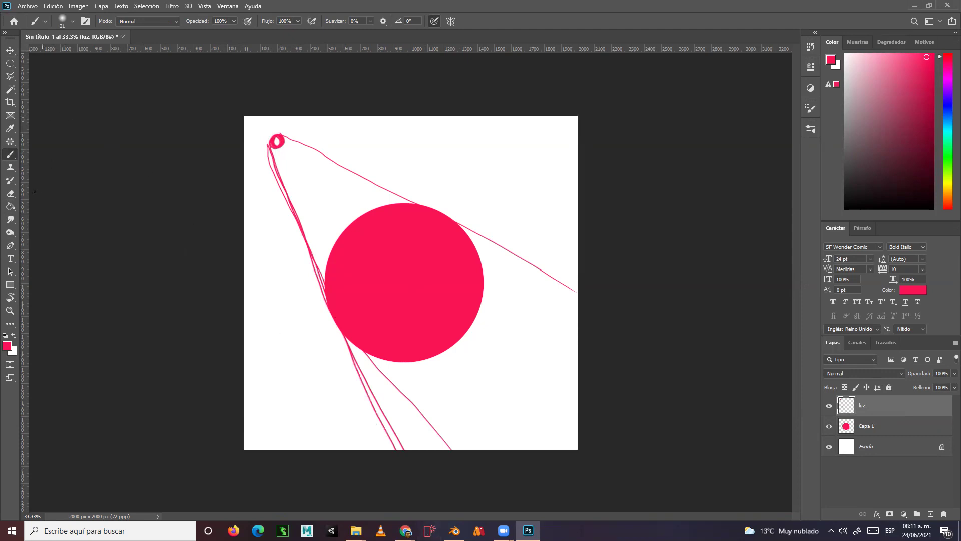
- Erase the surplus ray lines below the circle on the luz layer
click(10, 193)
mouse_move(397, 389)
mouse_down()
mouse_move(373, 365)
mouse_move(419, 407)
mouse_move(457, 467)
mouse_up()
drag(371, 374, 383, 388)
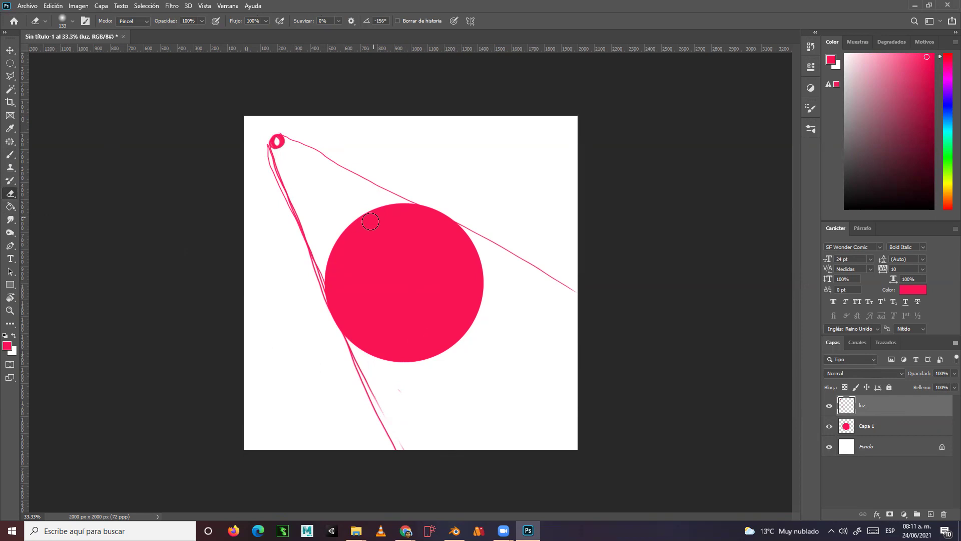
- In yellow, hatch the highlight on the circle's upper-left area, and sketch two shading arcs and an arrow on its shadow side
click(946, 183)
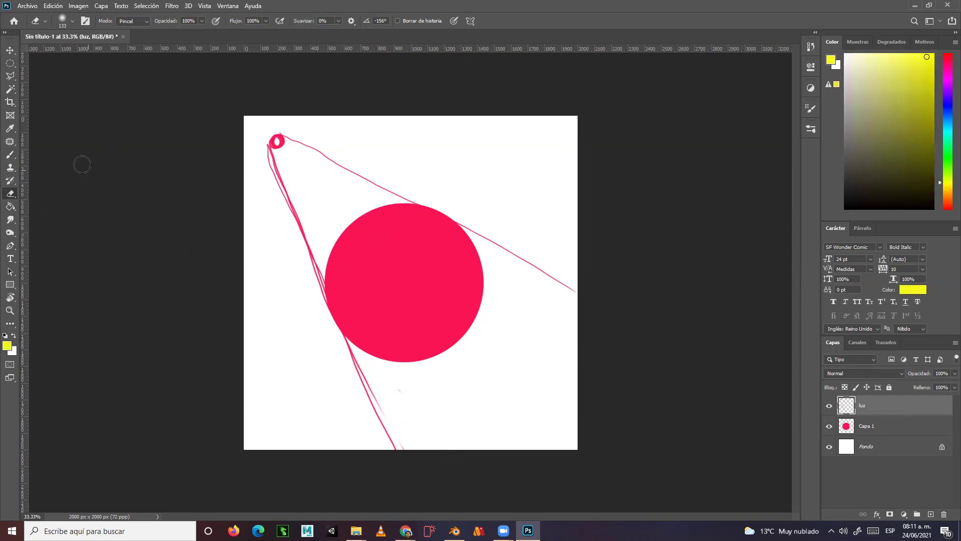
click(10, 155)
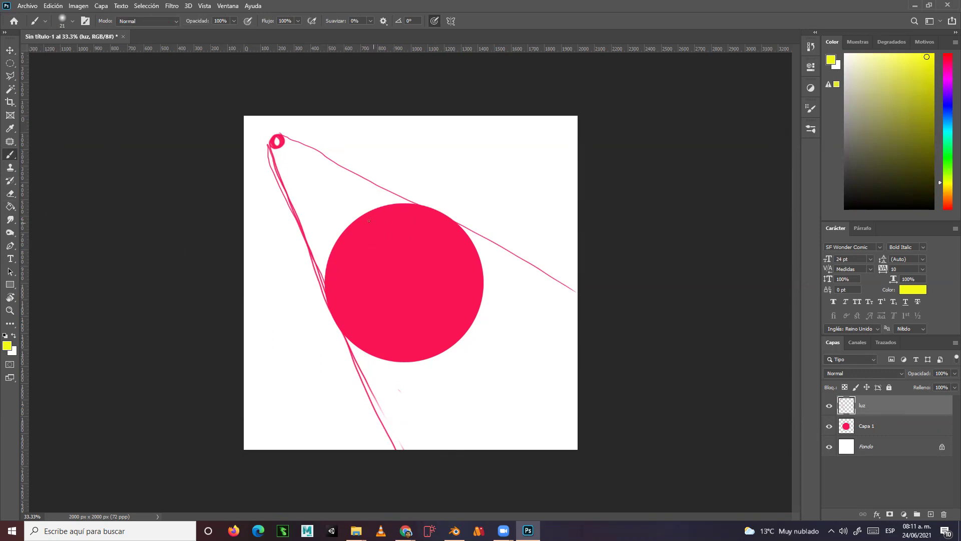
mouse_move(346, 243)
mouse_down()
mouse_move(368, 228)
mouse_move(355, 251)
mouse_move(371, 239)
mouse_move(365, 264)
mouse_move(388, 247)
mouse_up()
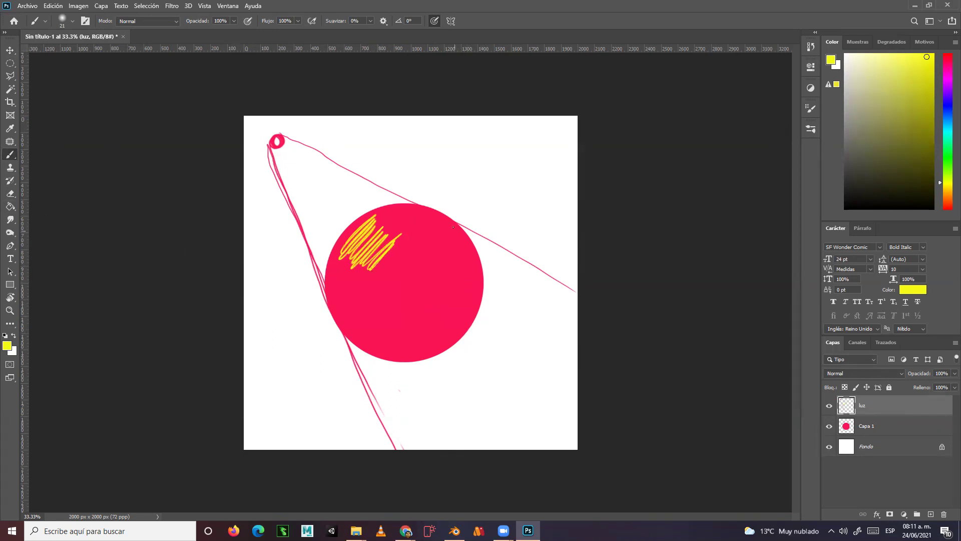
mouse_move(436, 210)
mouse_down()
mouse_move(459, 279)
mouse_move(424, 331)
mouse_up()
mouse_move(453, 232)
mouse_down()
mouse_move(447, 282)
mouse_move(425, 322)
mouse_move(380, 338)
mouse_move(352, 332)
mouse_up()
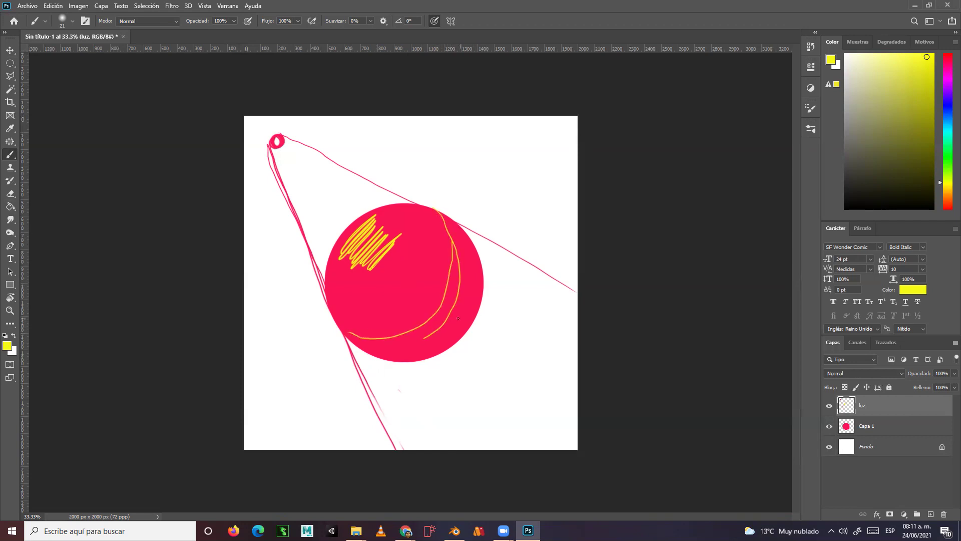
mouse_move(436, 312)
mouse_down()
mouse_move(457, 329)
mouse_move(447, 329)
mouse_up()
- Replace the yellow ground stroke under the circle with dark olive ground lines reaching the canvas's right edge
drag(352, 360, 390, 363)
click(924, 171)
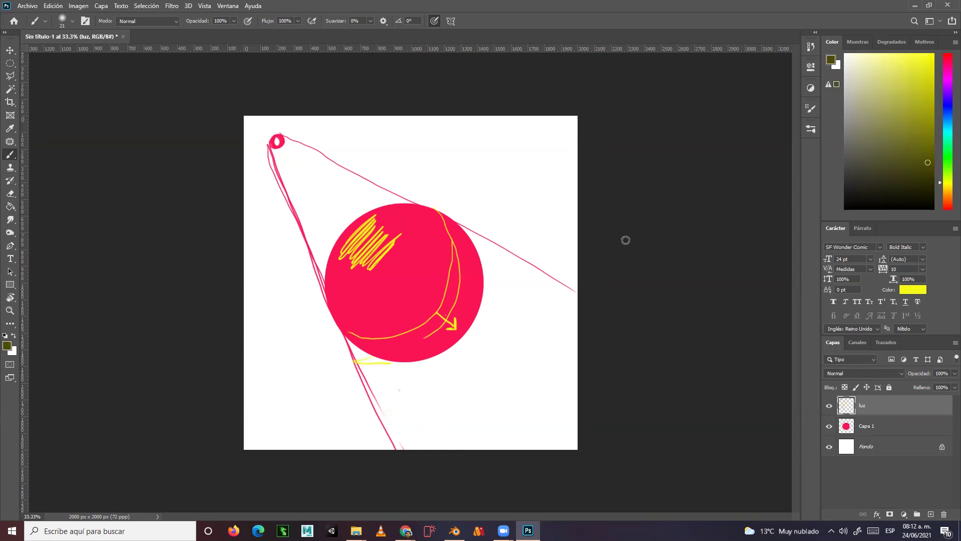
key(ctrl+z)
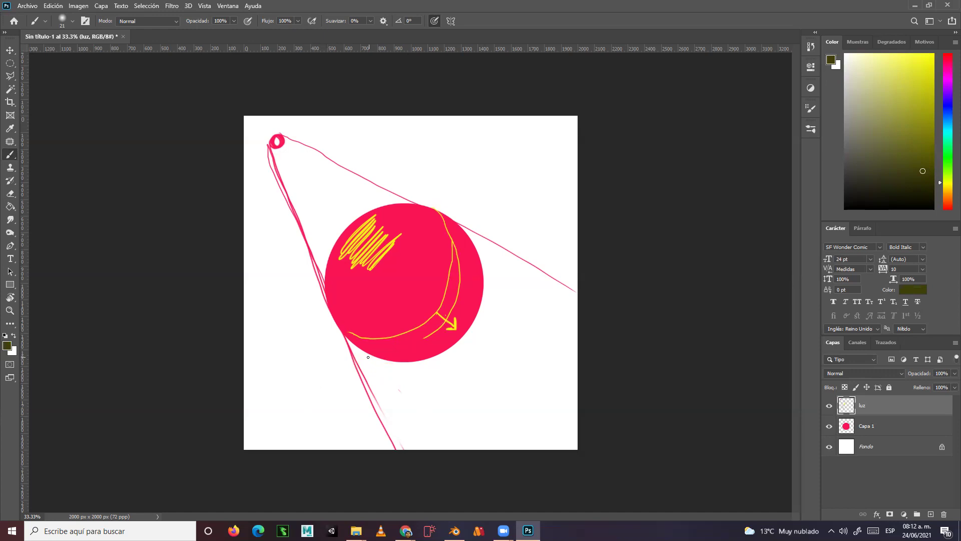
mouse_move(401, 363)
mouse_down()
mouse_move(354, 360)
mouse_move(434, 360)
mouse_move(418, 360)
mouse_move(485, 345)
mouse_up()
mouse_move(580, 341)
mouse_down()
mouse_move(470, 347)
mouse_move(578, 341)
mouse_up()
drag(435, 356, 587, 348)
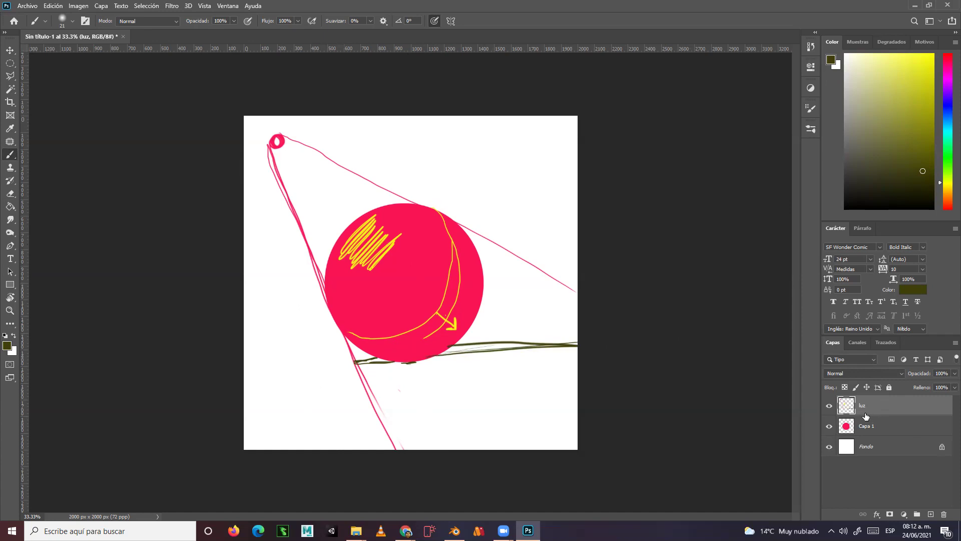
- Hide the luz layer and add an empty layer directly above the circle layer
click(829, 406)
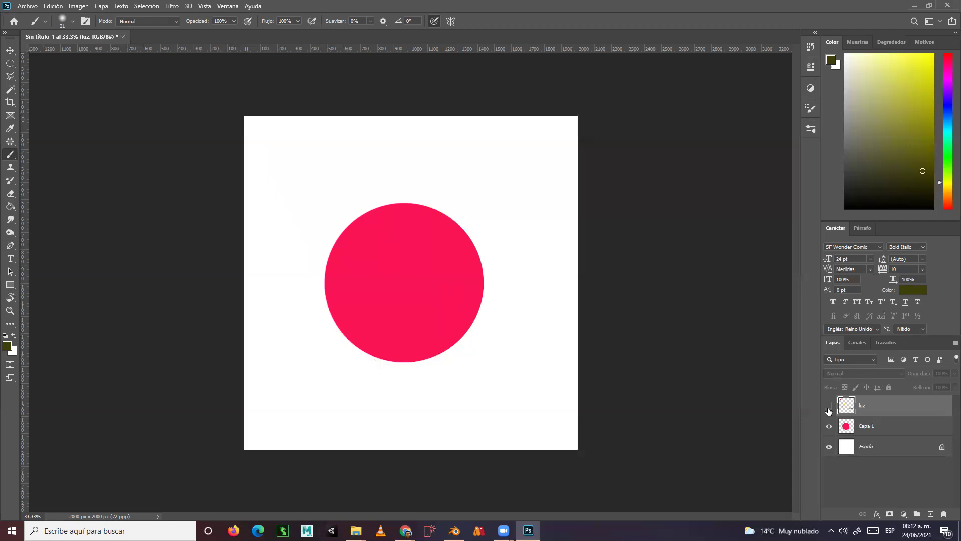
click(885, 428)
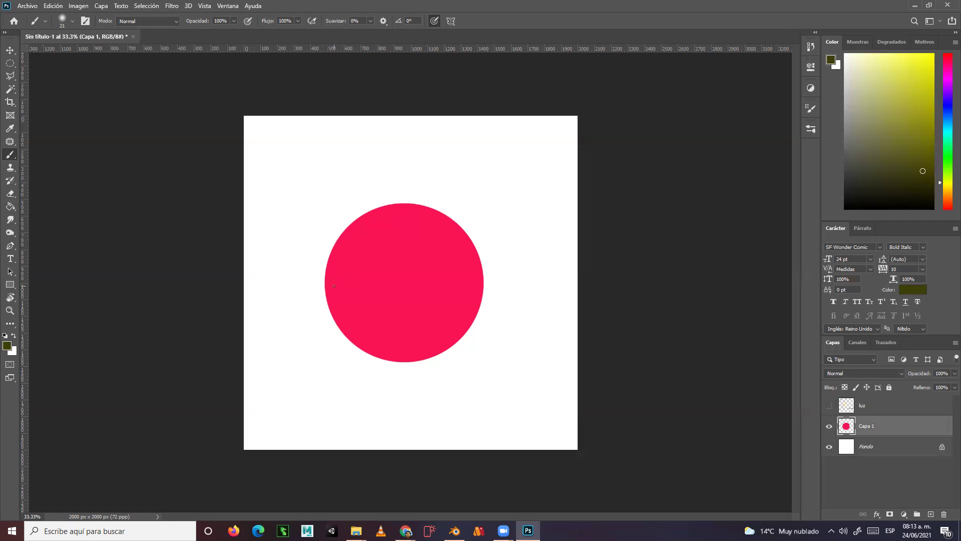
click(932, 514)
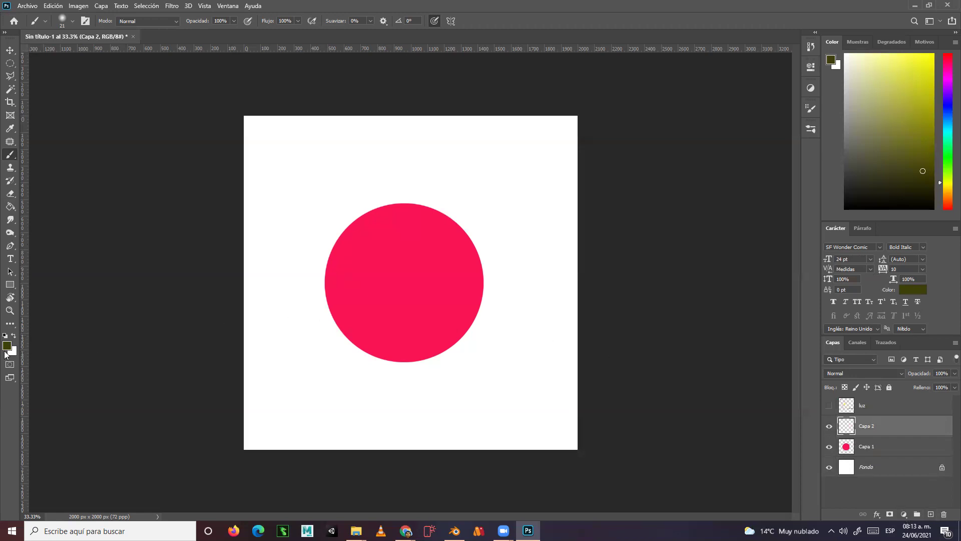
- Sample the circle's colour and set the foreground to the lighter pink f07c9d
key(i)
click(350, 249)
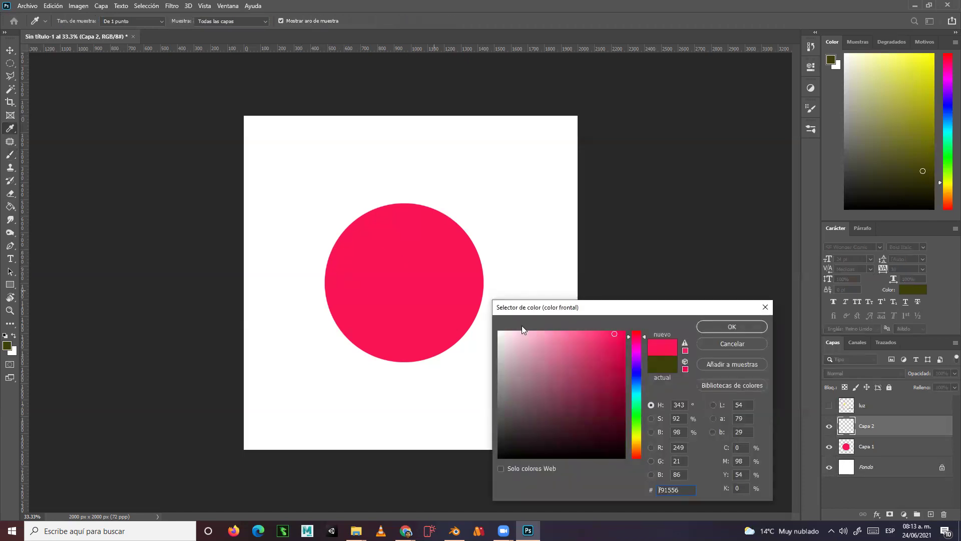
click(580, 343)
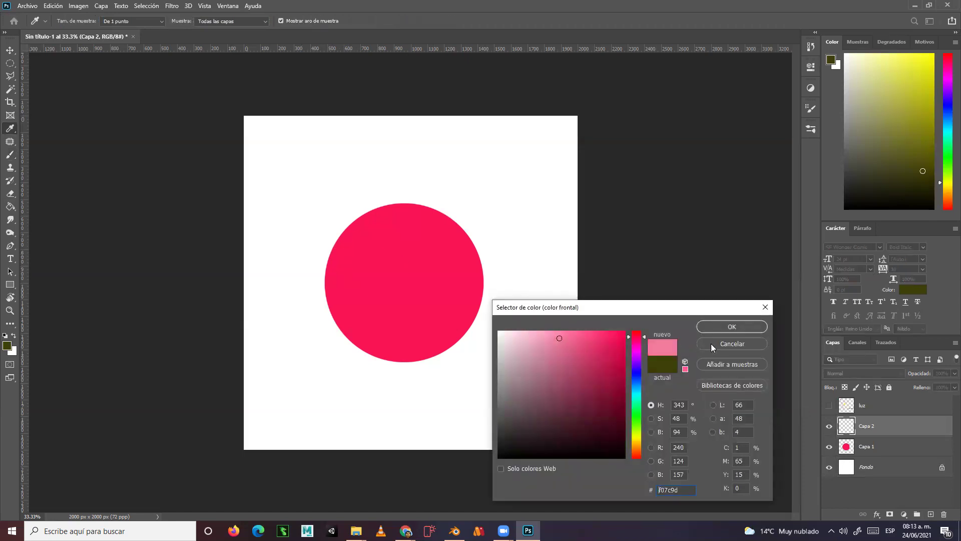
click(714, 328)
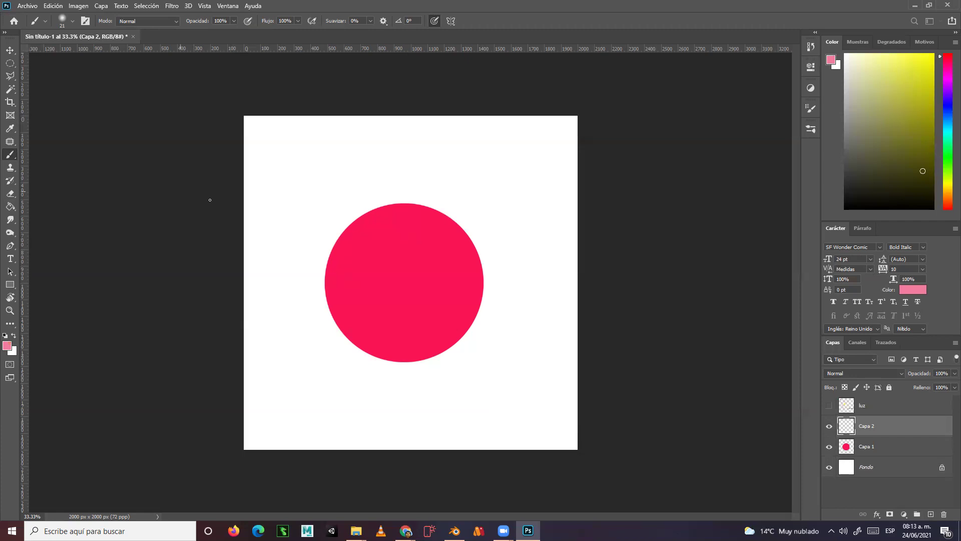
- Enlarge the soft brush to 345 px and paint a light pink highlight over the circle's upper-left edge on Capa 2
right_click(284, 257)
key(Escape)
drag(263, 252, 267, 250)
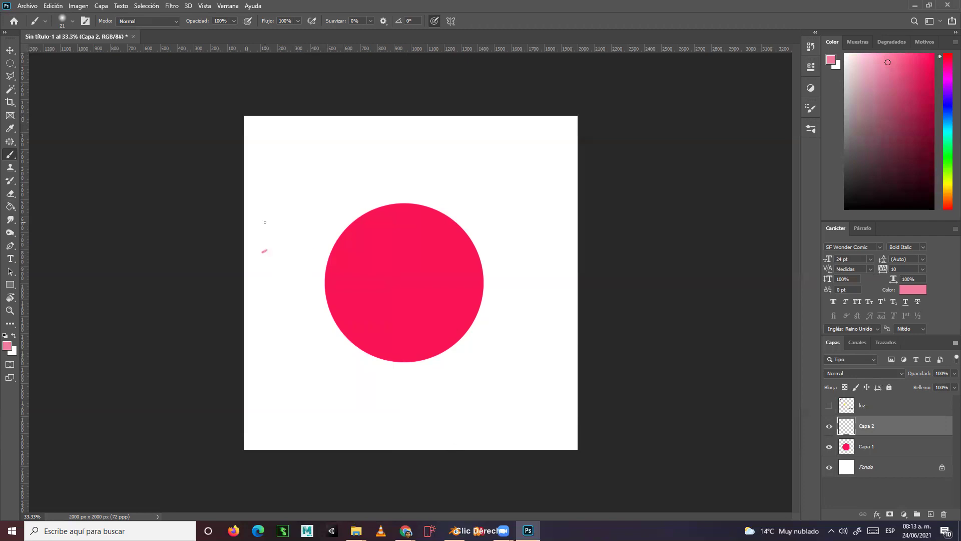
alt+right_drag(276, 218, 306, 225)
mouse_move(356, 245)
mouse_down()
mouse_move(375, 229)
mouse_move(338, 238)
mouse_move(363, 219)
mouse_move(379, 217)
mouse_move(371, 224)
mouse_move(389, 231)
mouse_move(369, 252)
mouse_move(391, 233)
mouse_move(364, 256)
mouse_move(317, 242)
mouse_up()
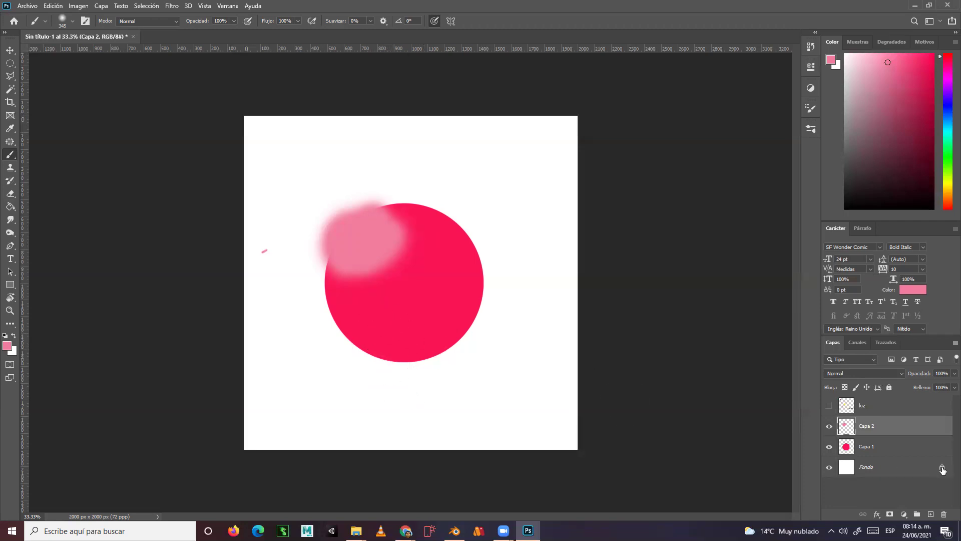
- Clip the highlight layer Capa 2 to the circle layer Capa 1 with a clipping mask
click(869, 448)
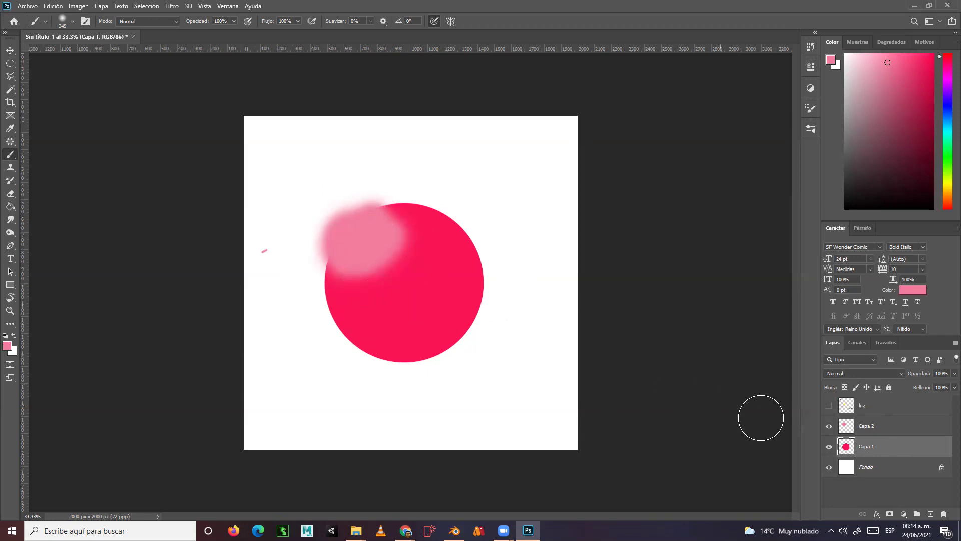
click(874, 430)
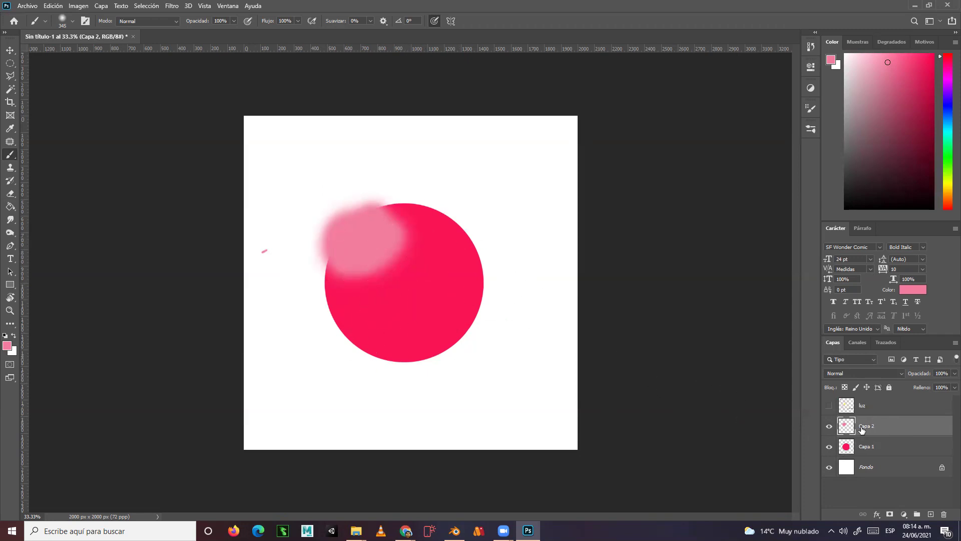
right_click(868, 429)
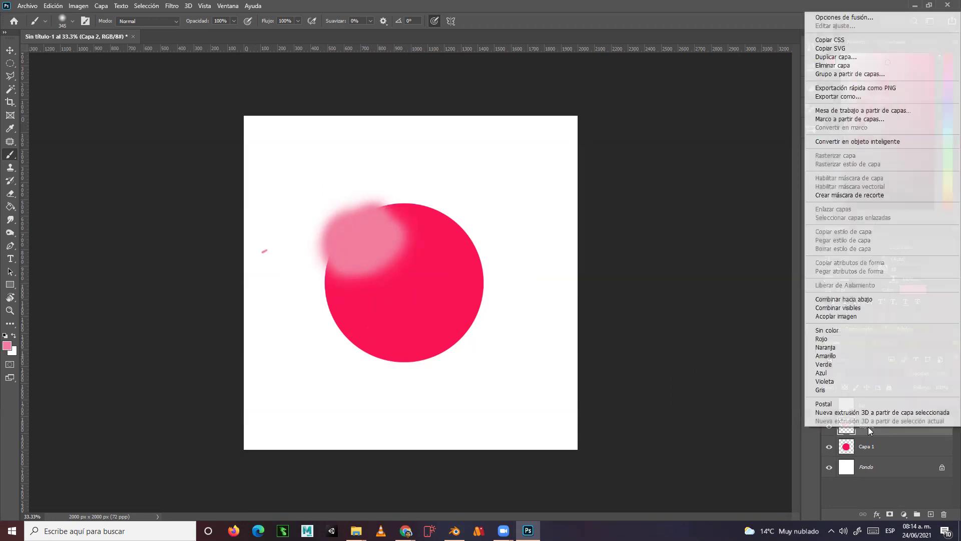
click(859, 195)
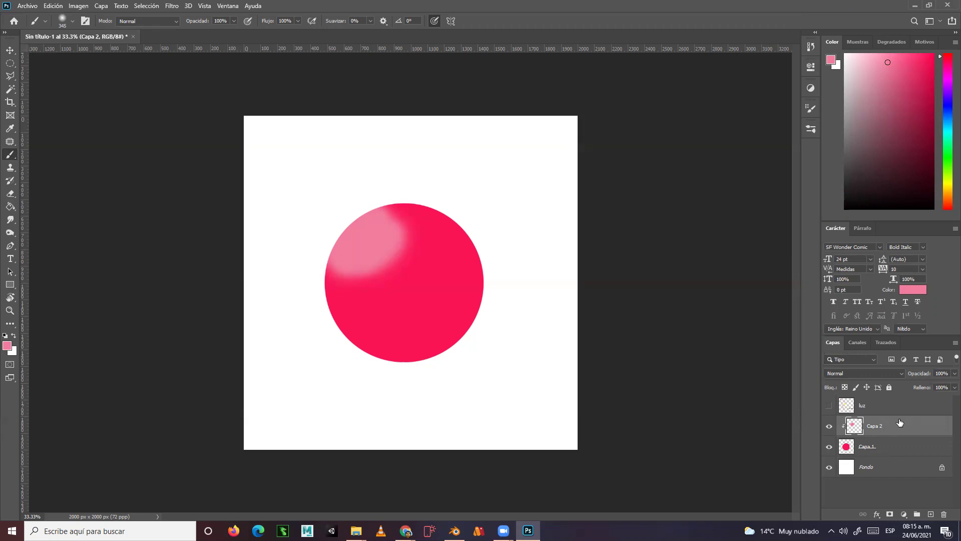
- Erase the light pink highlight from the clipped layer Capa 2
click(11, 193)
mouse_move(376, 251)
mouse_down()
mouse_move(397, 244)
mouse_move(393, 256)
mouse_move(420, 232)
mouse_move(355, 281)
mouse_move(398, 229)
mouse_move(338, 273)
mouse_move(377, 230)
mouse_move(333, 265)
mouse_move(381, 208)
mouse_move(328, 251)
mouse_move(373, 202)
mouse_up()
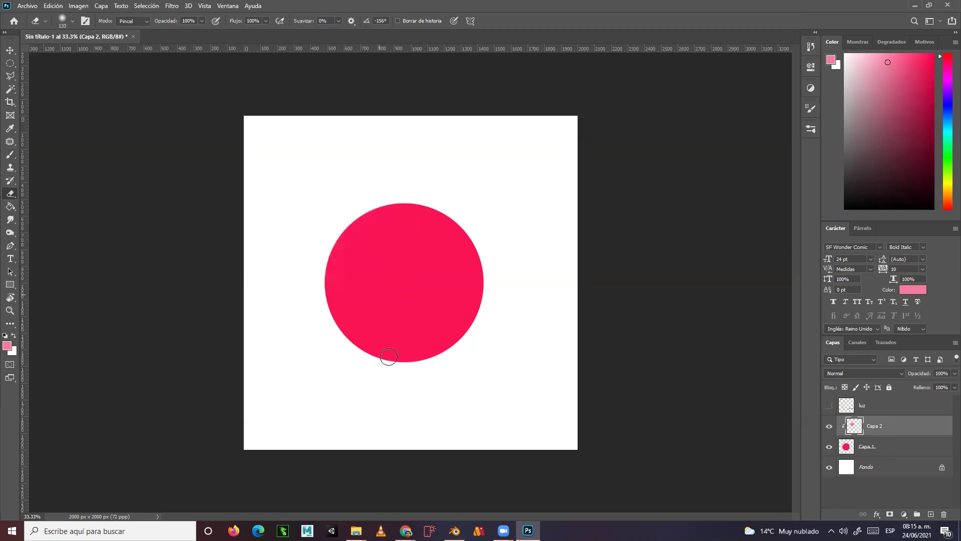
- Sample the circle's pink-red and set the foreground to a slightly lighter, less saturated pink
click(7, 346)
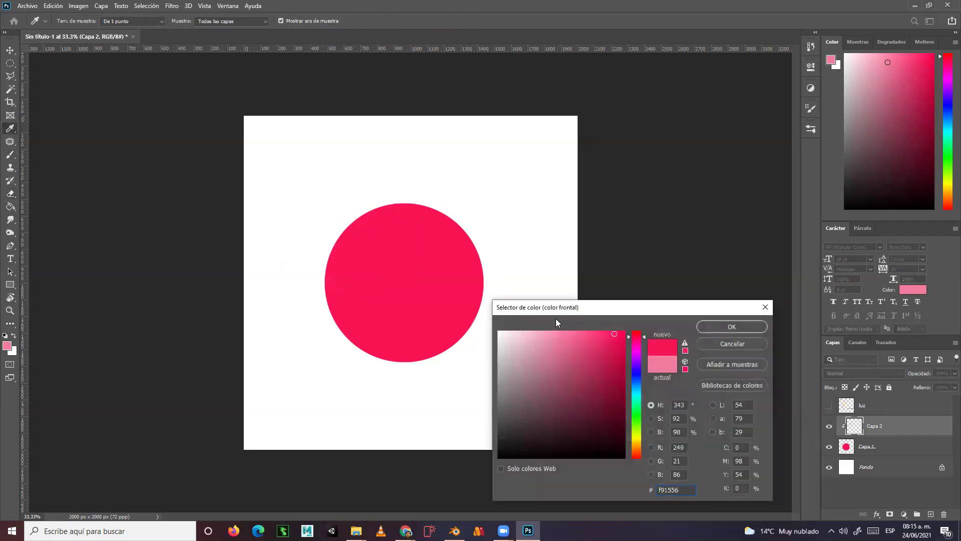
click(602, 333)
click(716, 327)
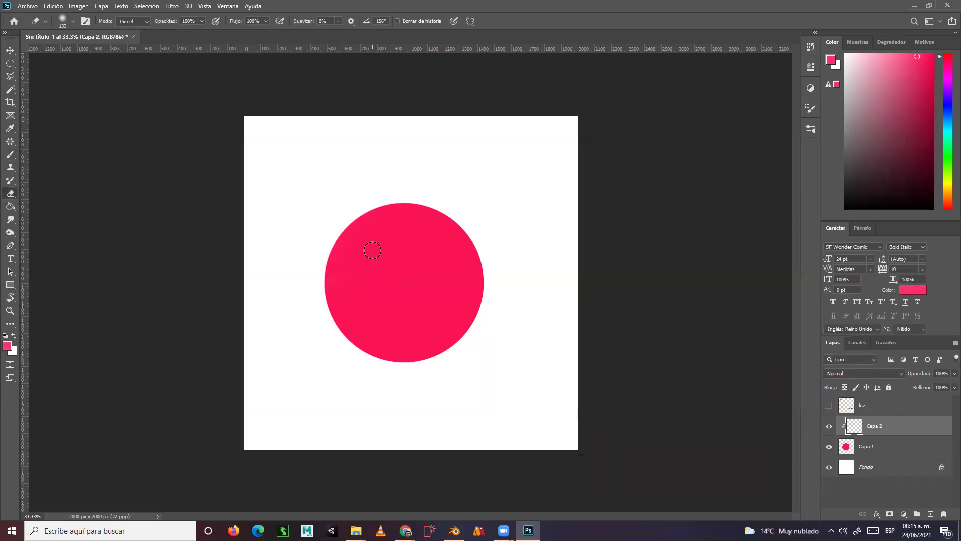
- Enlarge the soft brush to 543 px, enable airbrush build-up and paint a subtle pink glow over the circle's upper-left area on Capa 2
click(10, 154)
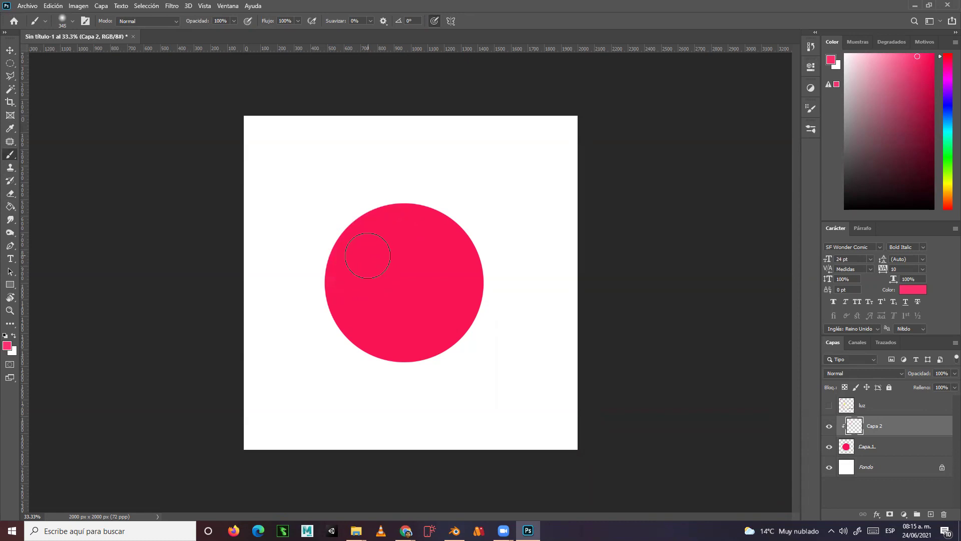
shift+right_click(365, 256)
click(301, 246)
alt+right_drag(305, 233, 320, 243)
click(312, 21)
mouse_move(344, 220)
mouse_down()
mouse_move(356, 270)
mouse_move(383, 229)
mouse_move(351, 277)
mouse_move(362, 262)
mouse_move(351, 236)
mouse_move(381, 253)
mouse_move(342, 272)
mouse_move(352, 283)
mouse_move(368, 236)
mouse_up()
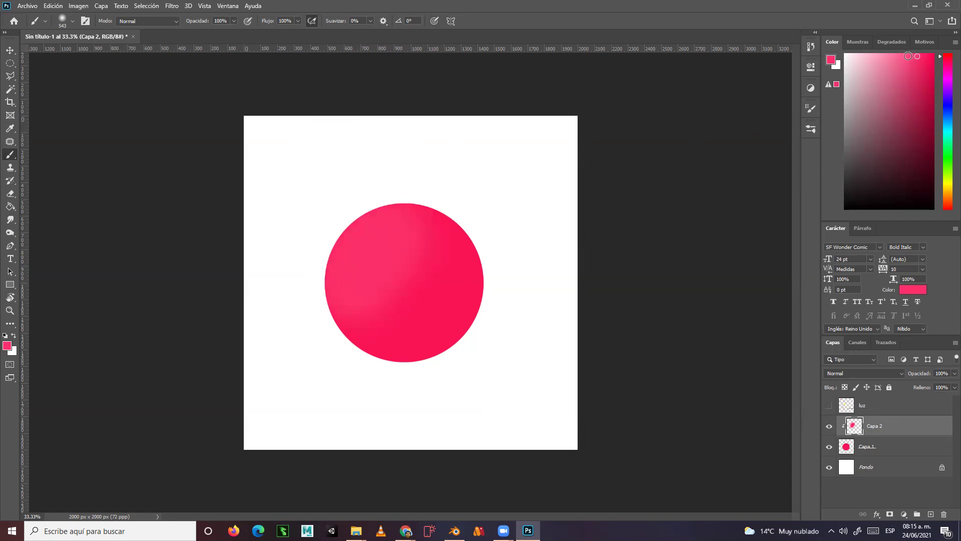
- Build up the upper-left highlight on Capa 2 with two progressively lighter pinks, each covering a smaller area
click(907, 56)
mouse_move(365, 268)
mouse_down()
mouse_move(374, 243)
mouse_move(403, 238)
mouse_up()
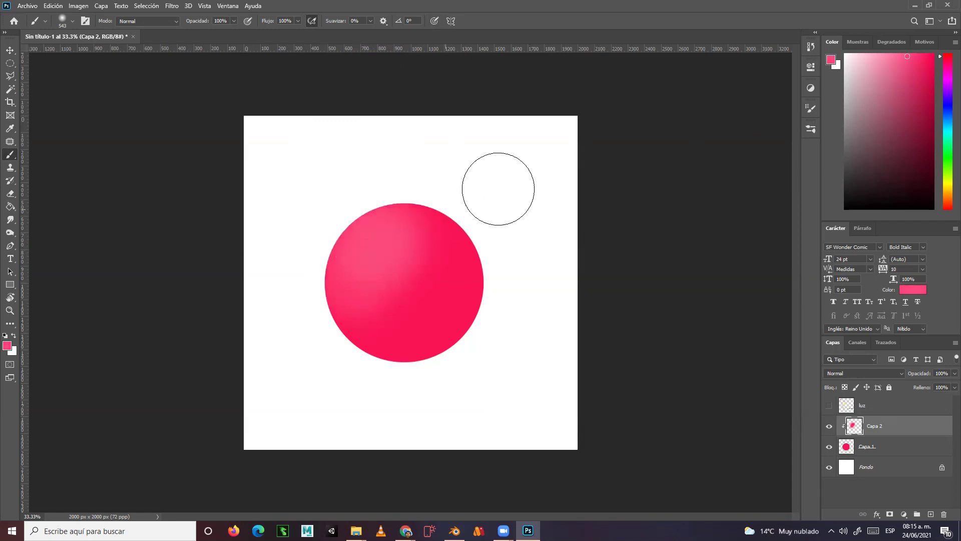
click(896, 56)
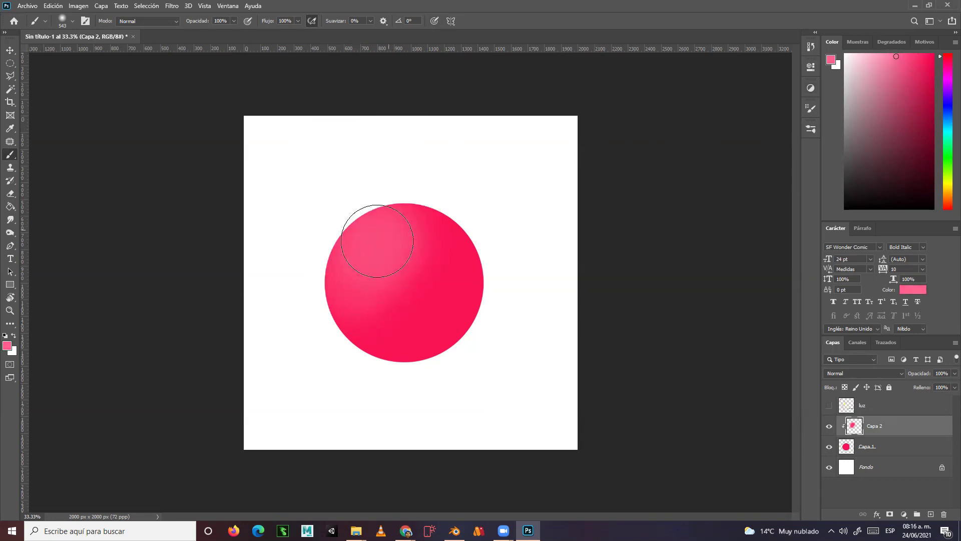
drag(365, 253, 379, 233)
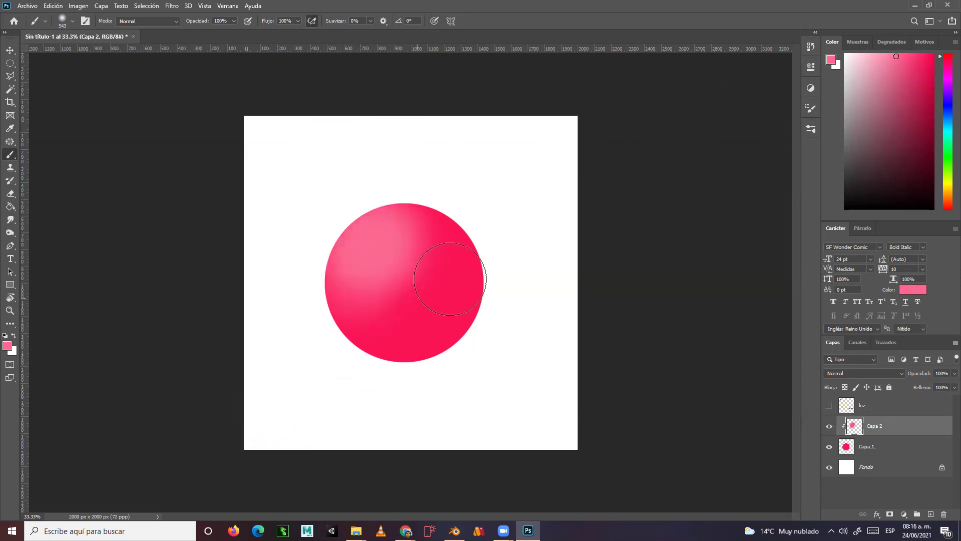
- Reduce the brush to 393 px and paint the highlight's brightest centre in a paler pink, using the luz sketch as reference
click(888, 56)
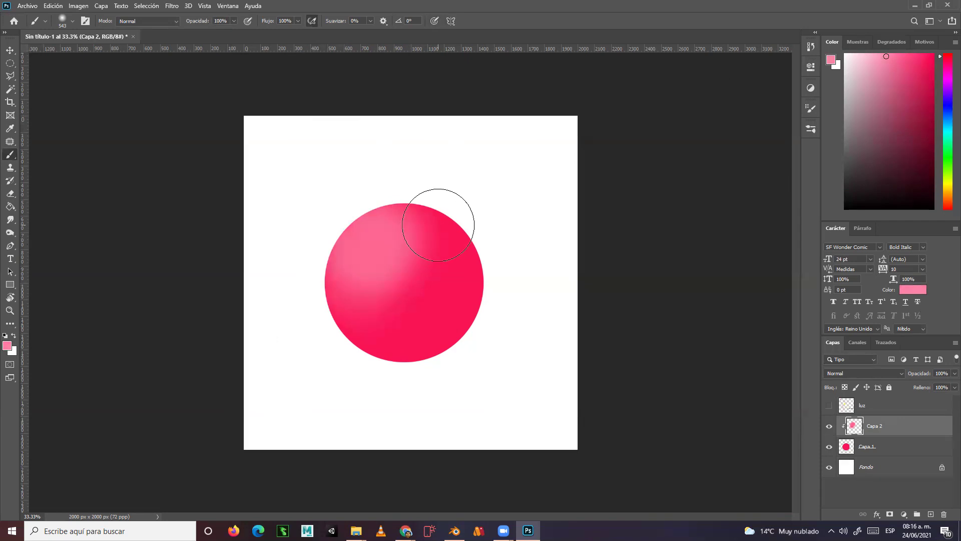
alt+right_drag(401, 240, 388, 243)
click(364, 244)
mouse_move(363, 244)
mouse_down()
mouse_move(369, 231)
mouse_move(421, 230)
mouse_up()
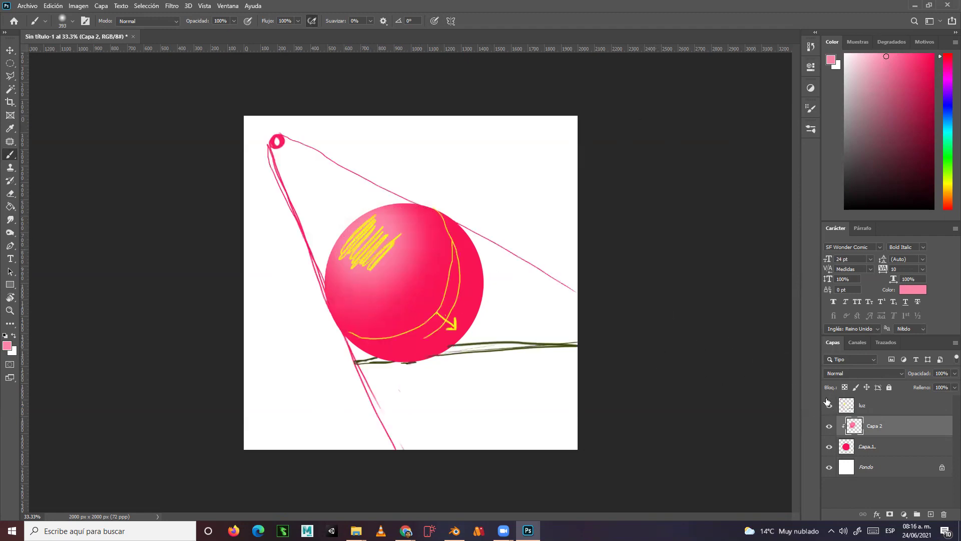
mouse_move(378, 242)
mouse_down()
mouse_move(365, 274)
mouse_move(386, 234)
mouse_move(367, 280)
mouse_move(352, 280)
mouse_move(388, 228)
mouse_move(354, 297)
mouse_move(382, 239)
mouse_move(364, 267)
mouse_move(367, 283)
mouse_move(388, 236)
mouse_move(377, 266)
mouse_move(402, 237)
mouse_move(388, 256)
mouse_up()
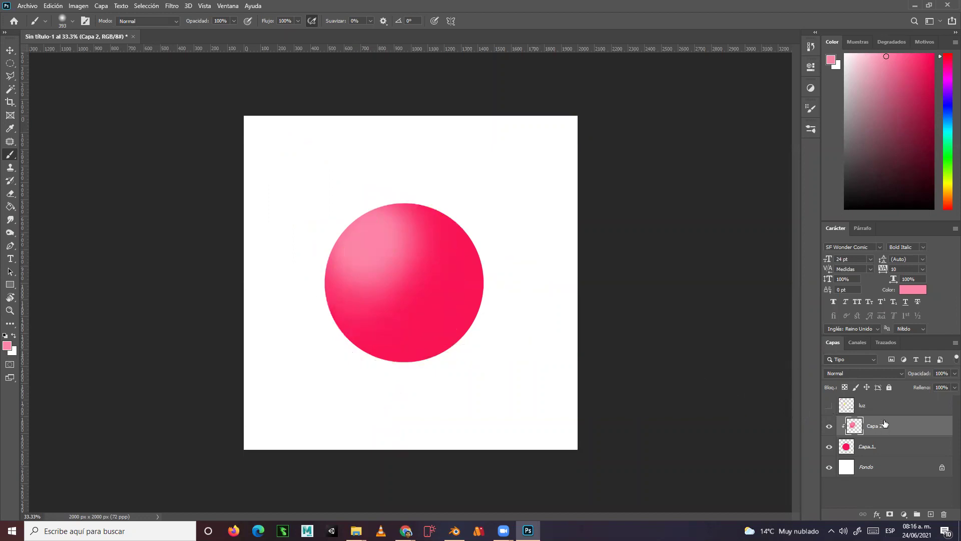
- Sample the circle's pink-red and set the foreground to a slightly darker red for the shadow
click(7, 345)
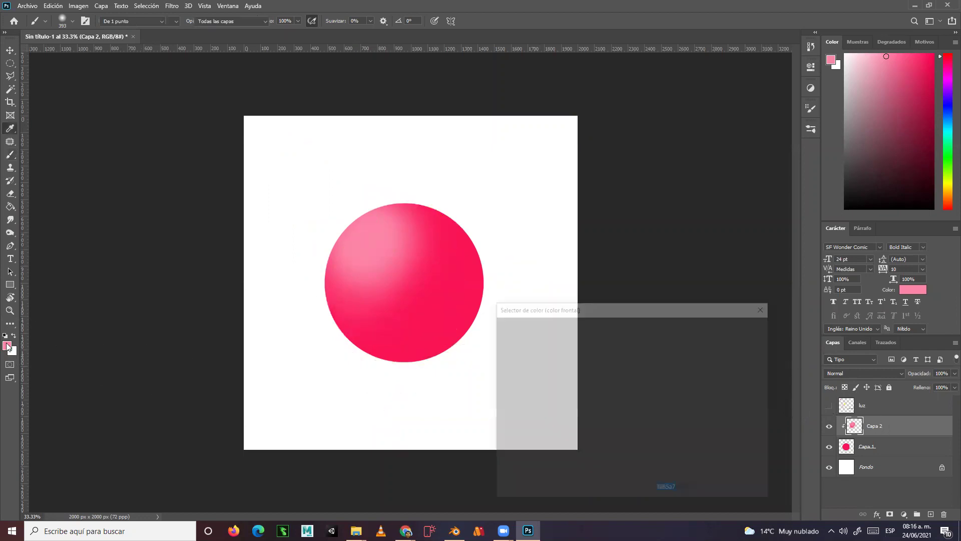
click(408, 343)
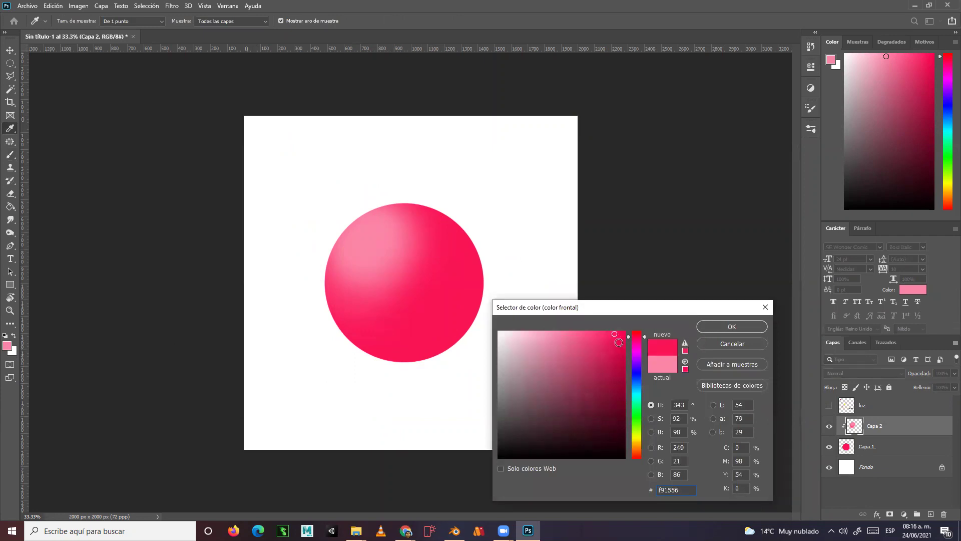
click(619, 345)
click(710, 327)
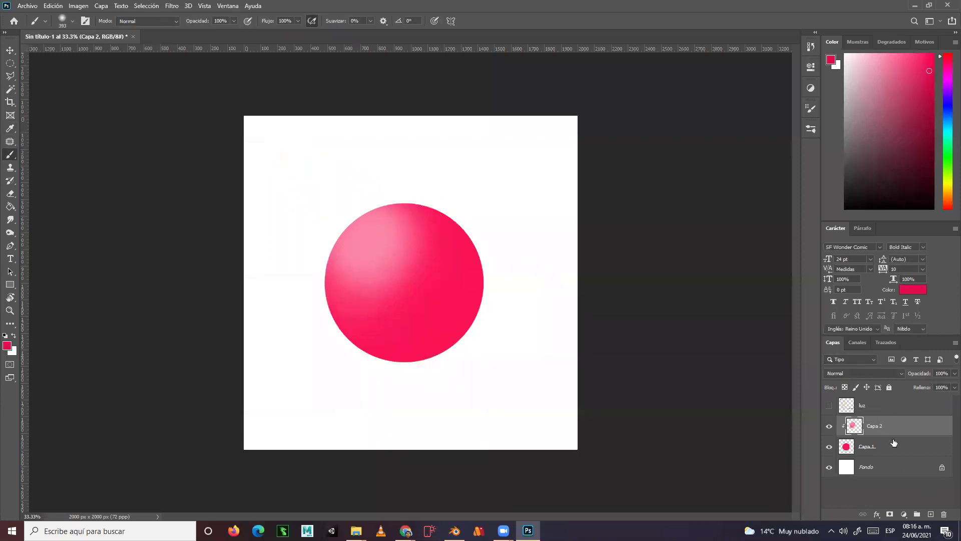
- Add a new layer Capa 3 above Capa 2 and clip it to the circle with a clipping mask
click(930, 514)
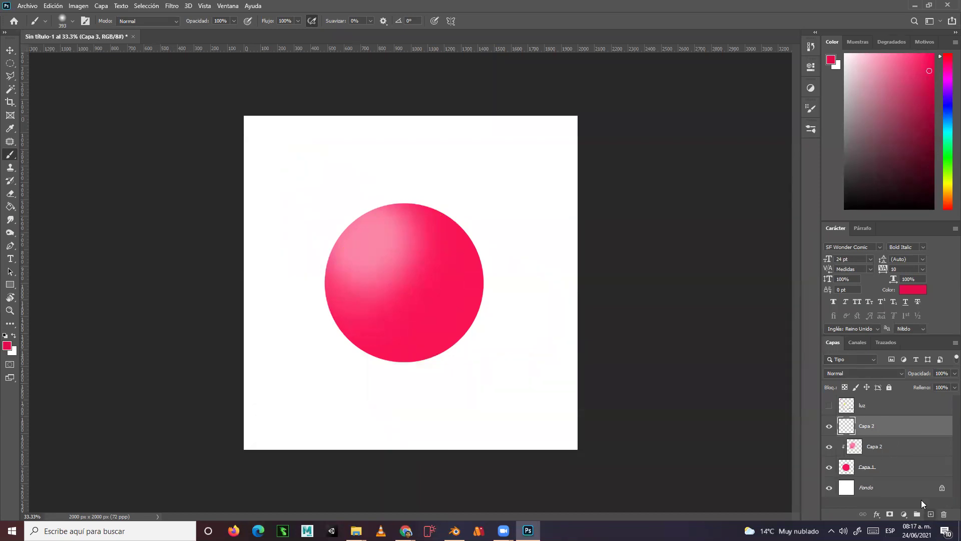
right_click(878, 426)
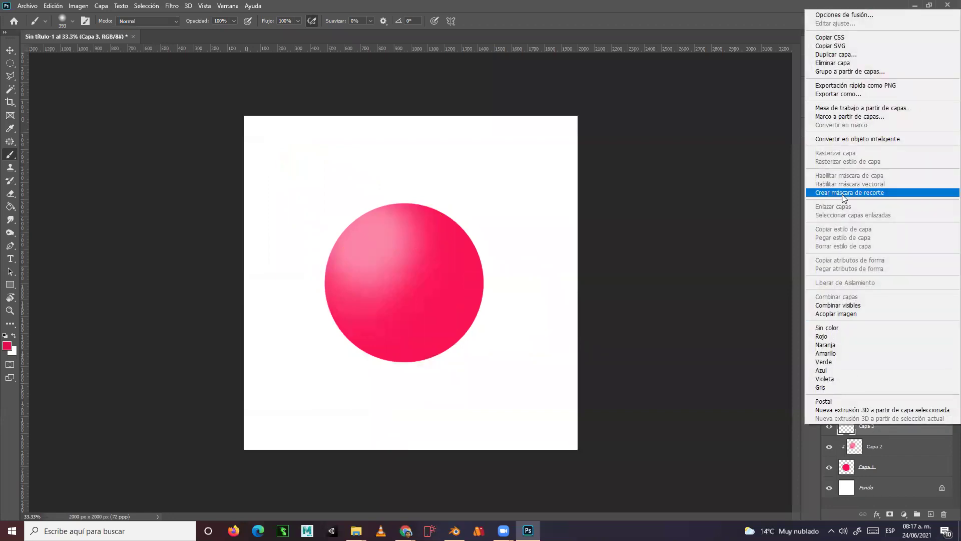
click(841, 194)
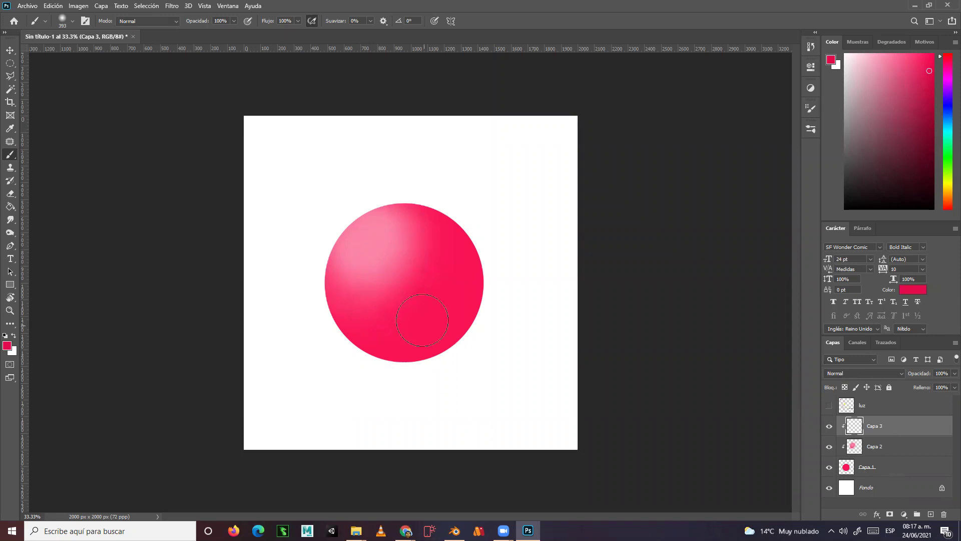
- Enlarge the soft brush to 643 px and paint a darker red shadow along the circle's lower-right edge on Capa 3
mouse_move(510, 401)
mouse_down()
mouse_move(523, 314)
mouse_move(509, 277)
mouse_up()
mouse_move(537, 347)
alt+right_down()
mouse_move(540, 335)
mouse_move(562, 335)
mouse_move(530, 346)
alt+right_up()
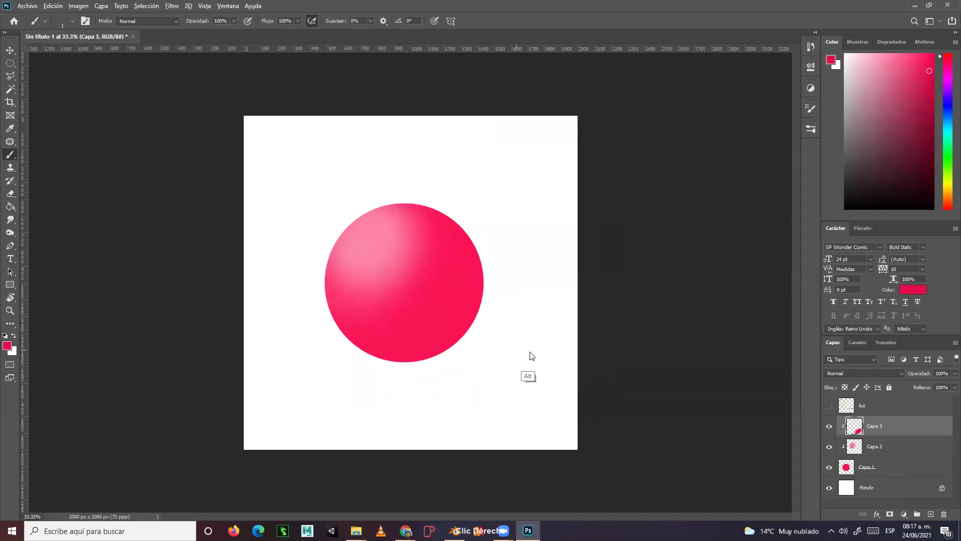
mouse_move(516, 361)
alt+right_down()
mouse_move(554, 388)
mouse_move(591, 398)
alt+right_up()
alt+right_drag(587, 399, 591, 399)
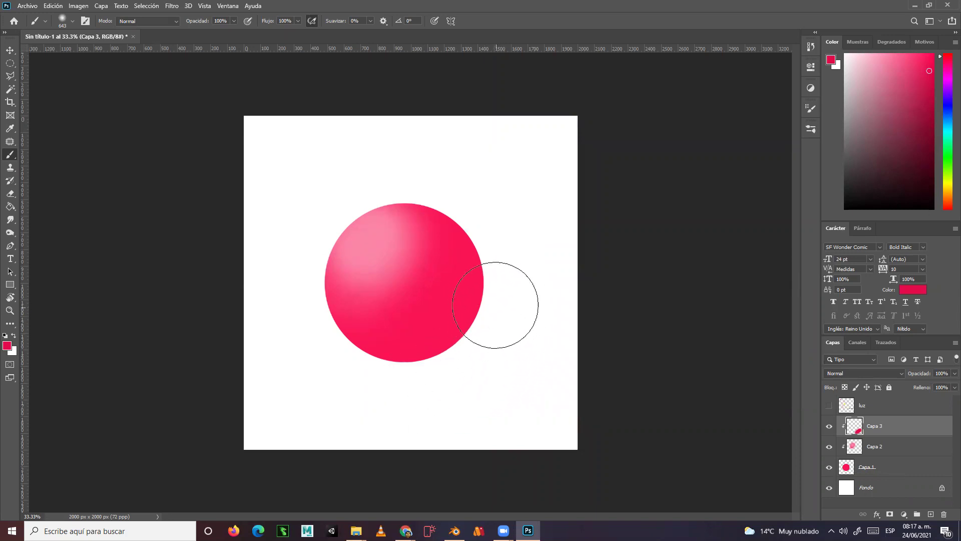
mouse_move(497, 305)
mouse_down()
mouse_move(467, 347)
mouse_move(491, 308)
mouse_up()
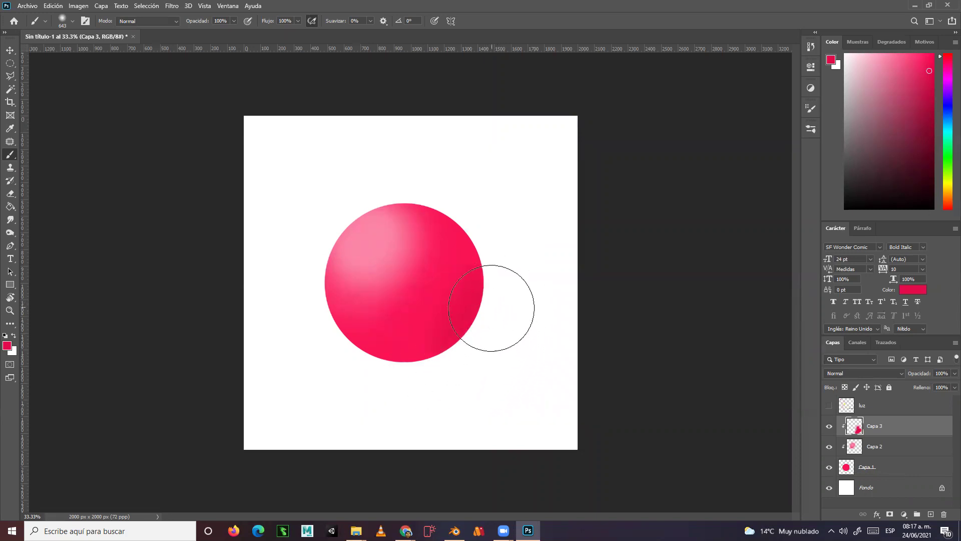
mouse_move(433, 367)
mouse_down()
mouse_move(455, 345)
mouse_move(427, 368)
mouse_up()
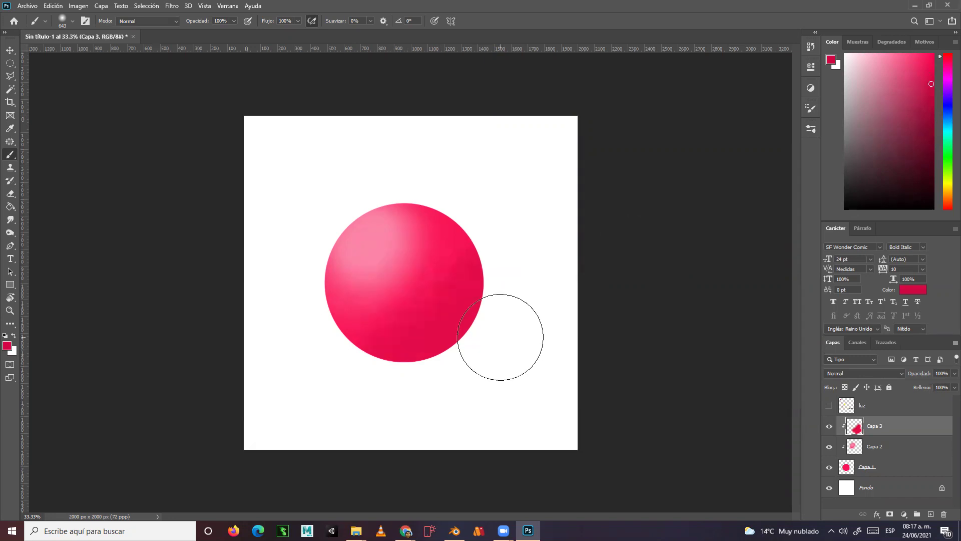
- Deepen the lower-right shadow on Capa 3 with progressively darker reds, varying the brush between 505, 367 and 445 px
alt+right_drag(519, 295, 504, 300)
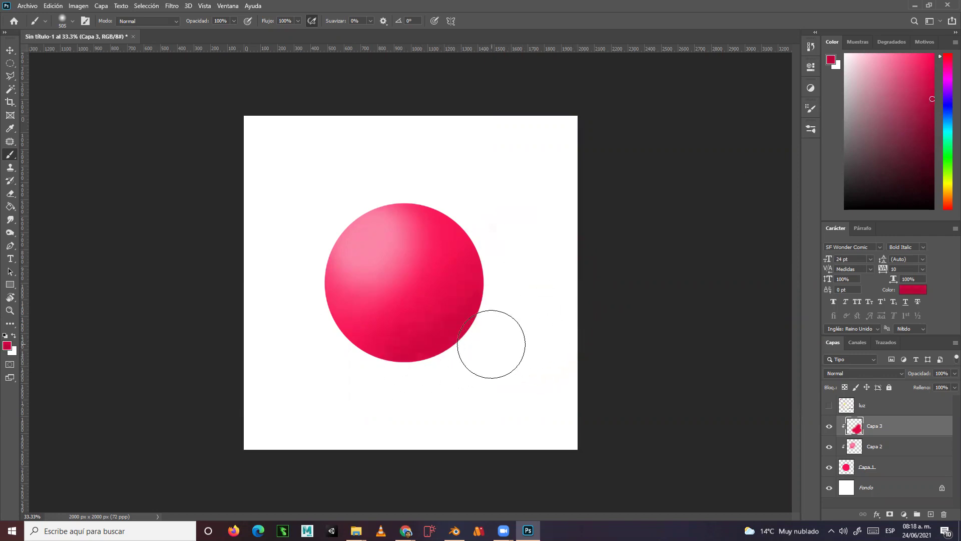
alt+right_drag(487, 333, 472, 340)
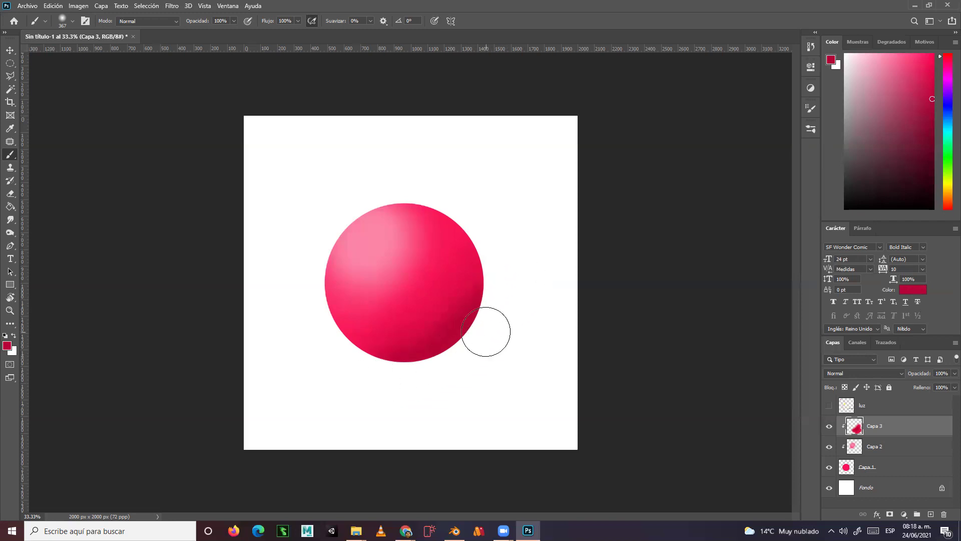
alt+right_drag(471, 319, 484, 320)
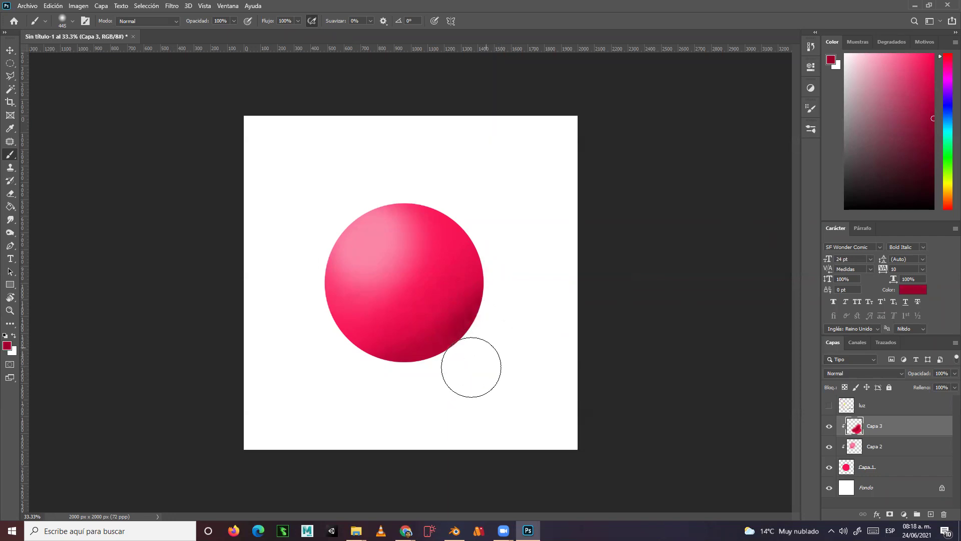
mouse_move(473, 359)
mouse_down()
mouse_move(446, 383)
mouse_move(408, 392)
mouse_up()
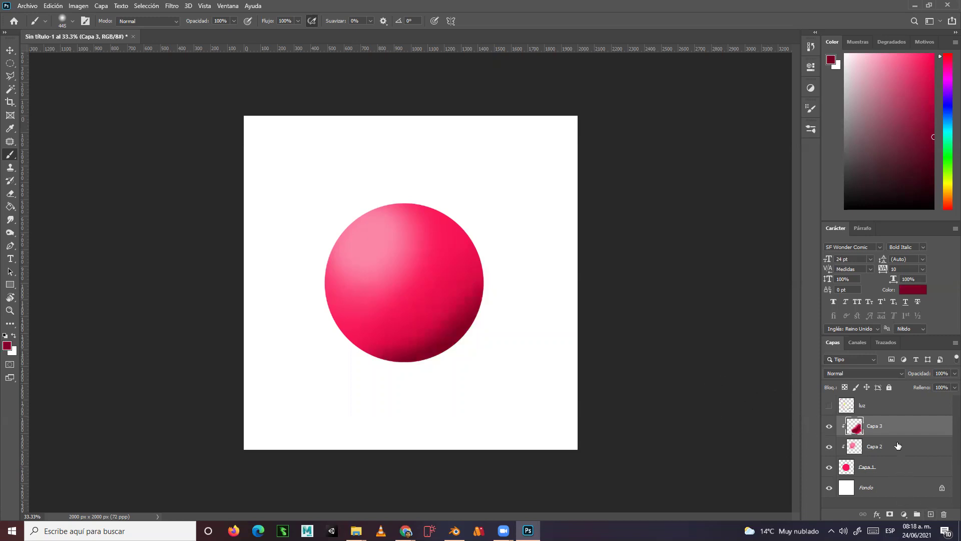
- Add a clipped layer Capa 4 directly above Capa 2 and delete the painted shadow layer Capa 3
key(alt+bracketleft)
click(930, 515)
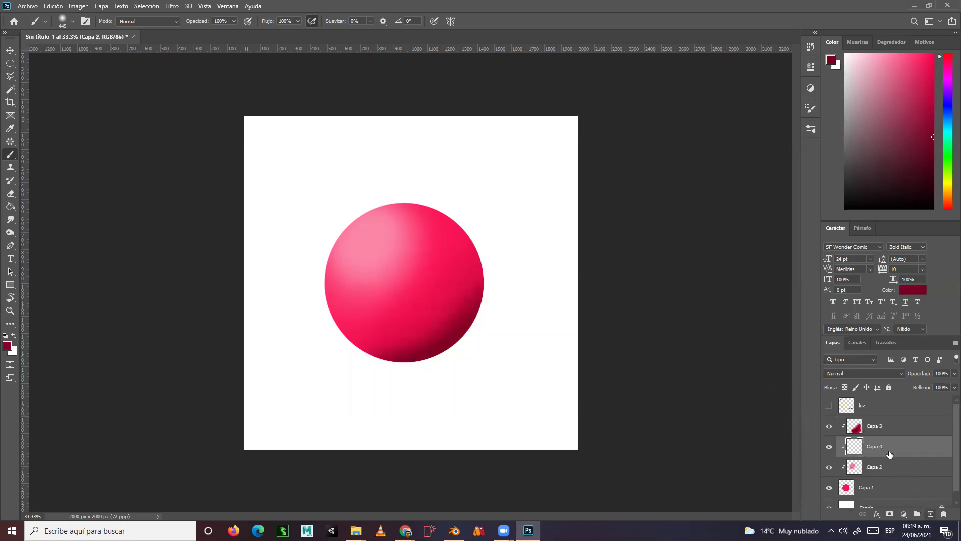
click(890, 432)
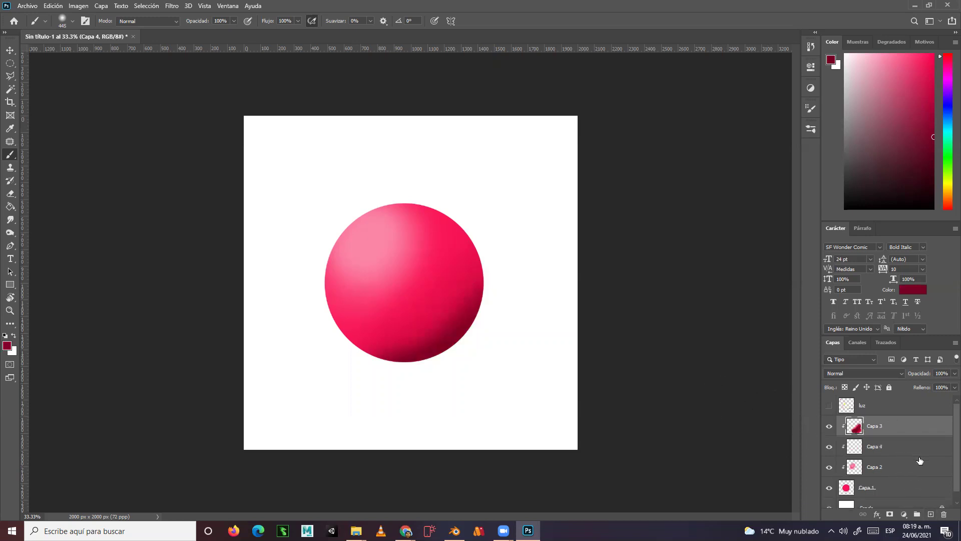
click(945, 514)
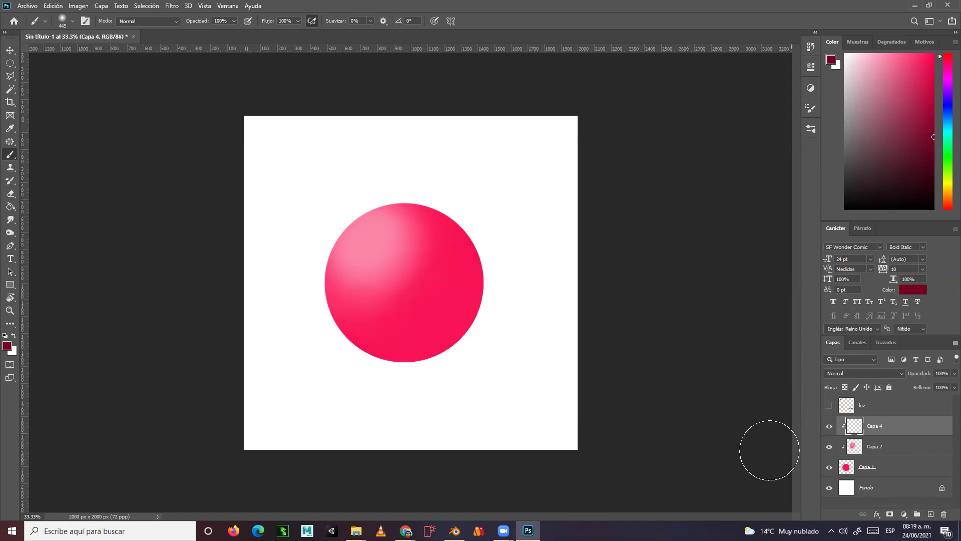
- Sample the red at the sphere's right side and set the foreground to a slightly darker red
click(9, 347)
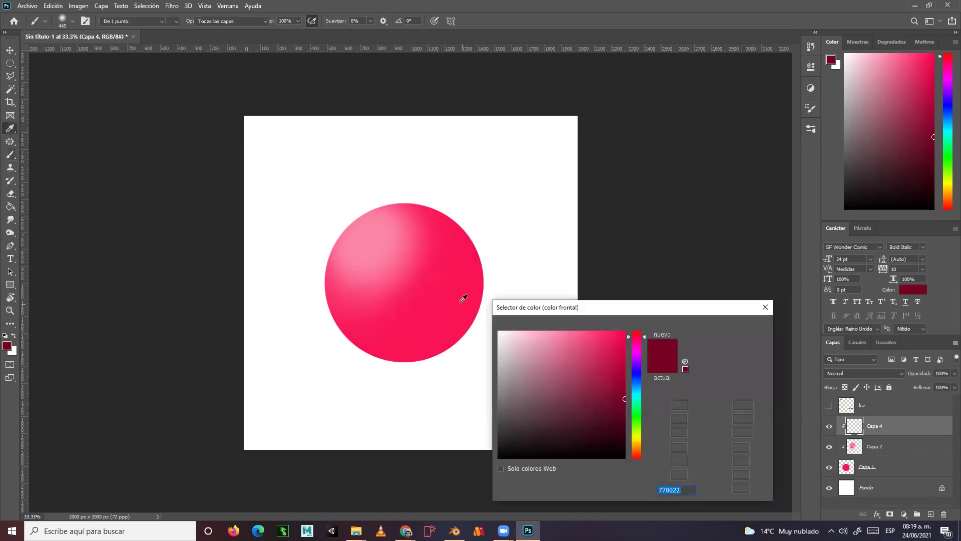
click(461, 298)
click(709, 330)
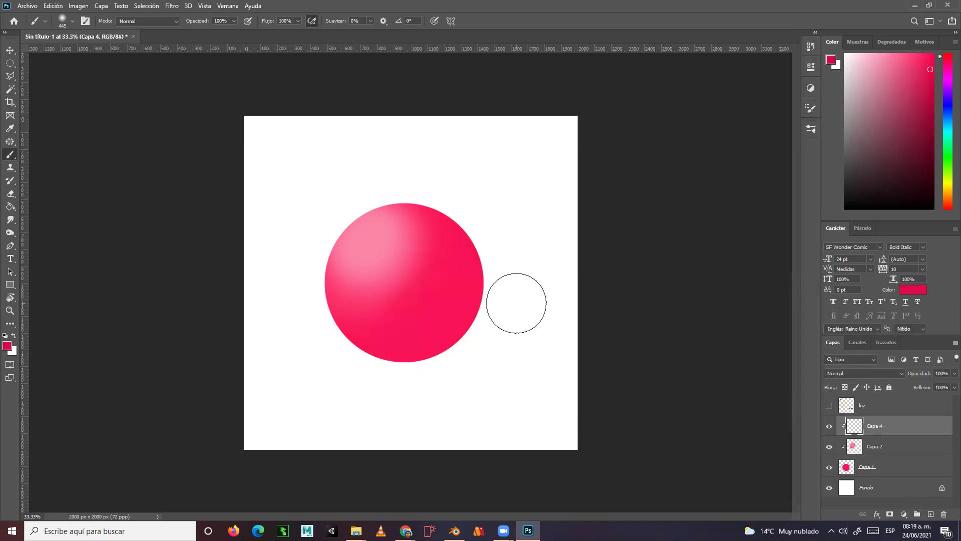
- Enlarge the soft brush to 649 px and paint a wide red shadow around the sphere's lower-right edge on Capa 4
mouse_move(529, 289)
alt+right_down()
mouse_move(525, 296)
mouse_move(543, 304)
alt+right_up()
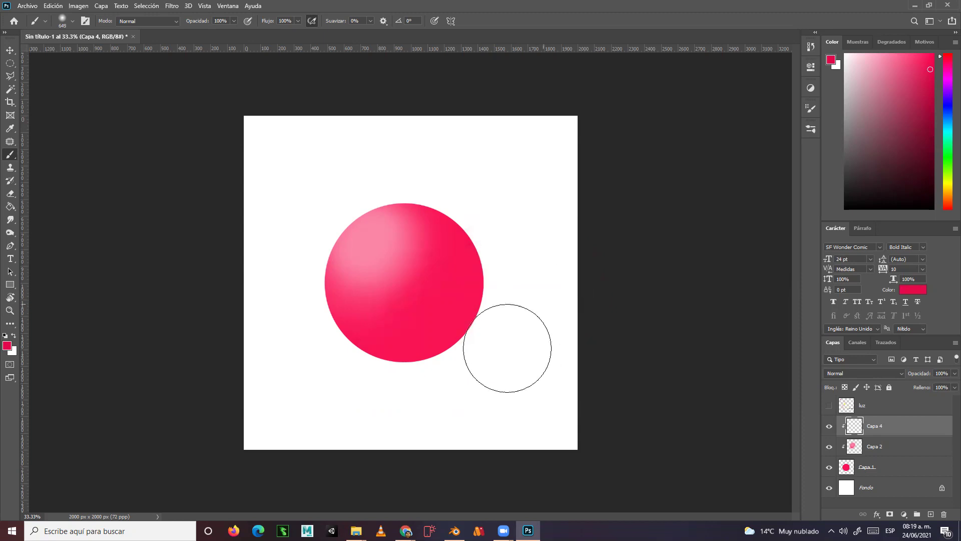
mouse_move(493, 334)
mouse_down()
mouse_move(481, 350)
mouse_move(500, 307)
mouse_move(444, 375)
mouse_move(487, 330)
mouse_move(420, 378)
mouse_move(384, 384)
mouse_move(459, 338)
mouse_move(498, 298)
mouse_move(478, 341)
mouse_move(438, 370)
mouse_move(366, 383)
mouse_up()
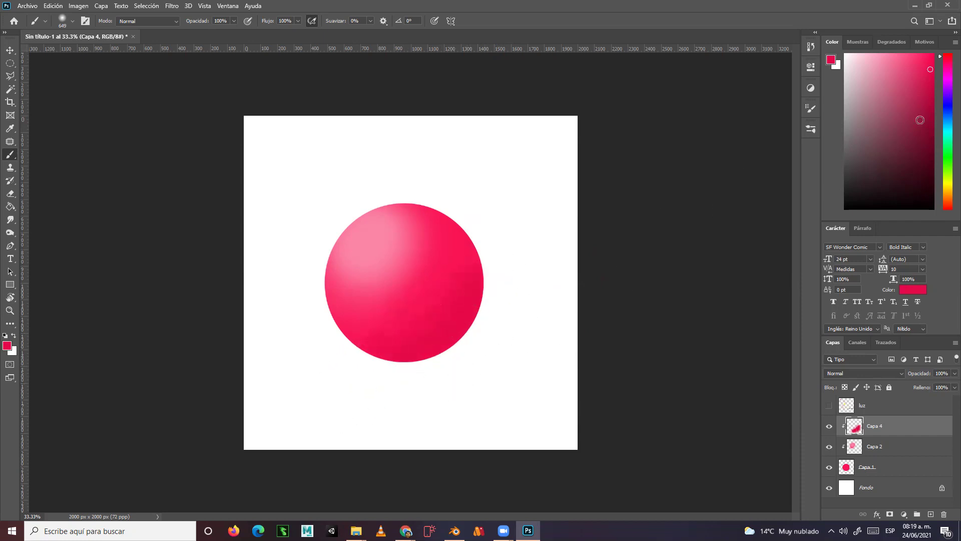
mouse_move(517, 315)
mouse_down()
mouse_move(468, 378)
mouse_move(502, 338)
mouse_move(481, 361)
mouse_move(421, 391)
mouse_move(485, 342)
mouse_move(402, 397)
mouse_up()
mouse_move(500, 347)
mouse_down()
mouse_move(465, 381)
mouse_move(400, 401)
mouse_move(490, 354)
mouse_move(509, 330)
mouse_move(475, 365)
mouse_move(423, 385)
mouse_up()
- Deepen the shadow on Capa 4 with darker reds along the lower-right and right edges, and check it against the luz sketch
click(933, 109)
mouse_move(487, 357)
mouse_down()
mouse_move(462, 383)
mouse_move(393, 401)
mouse_up()
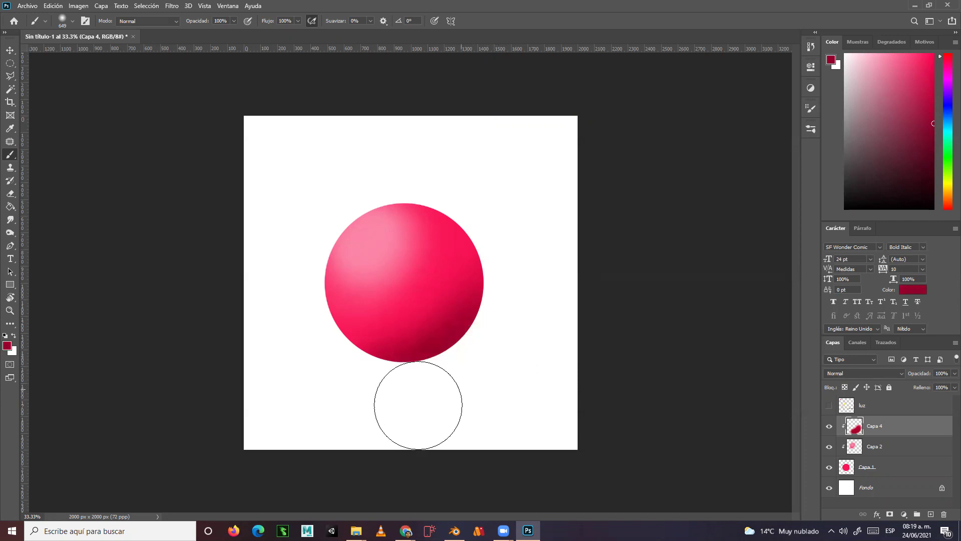
mouse_move(533, 247)
mouse_down()
mouse_move(503, 365)
mouse_move(429, 439)
mouse_move(517, 357)
mouse_move(553, 244)
mouse_move(515, 203)
mouse_up()
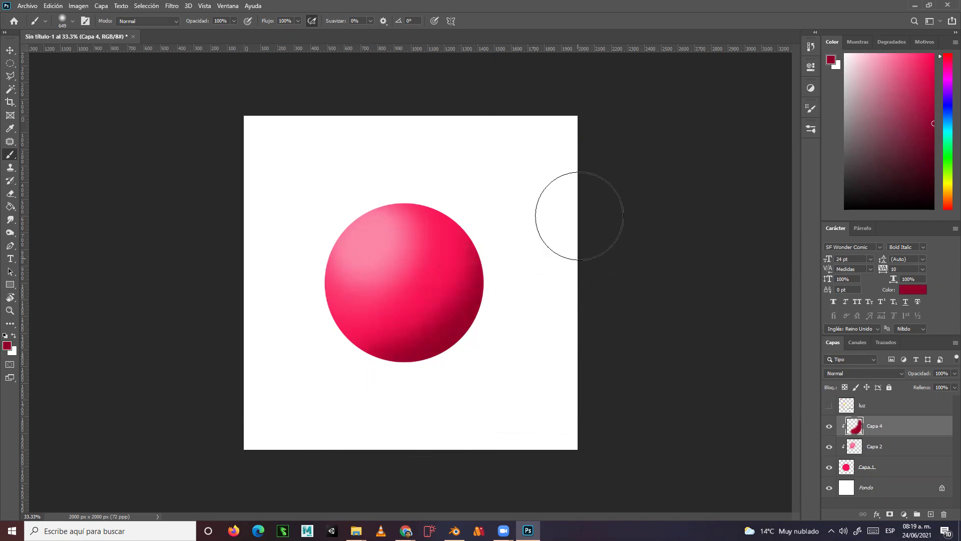
click(831, 406)
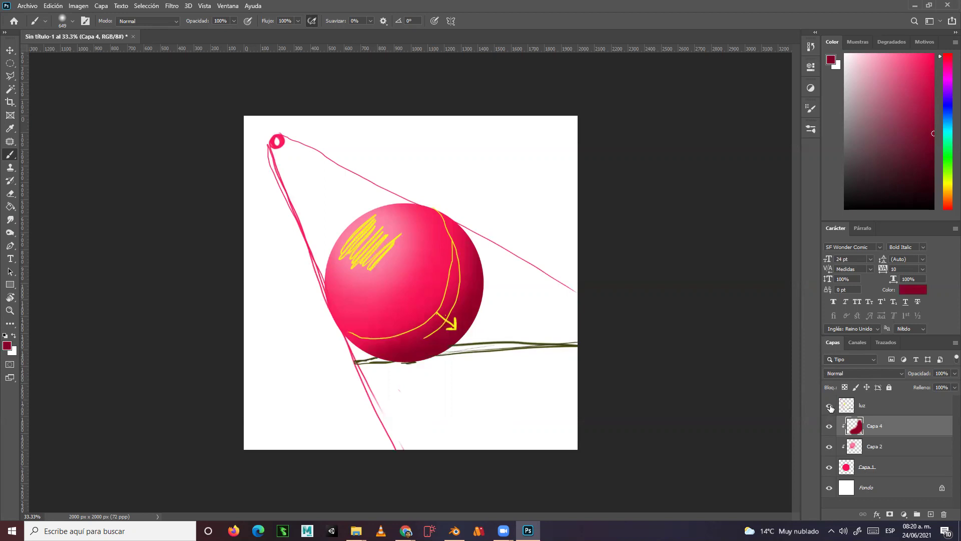
click(829, 406)
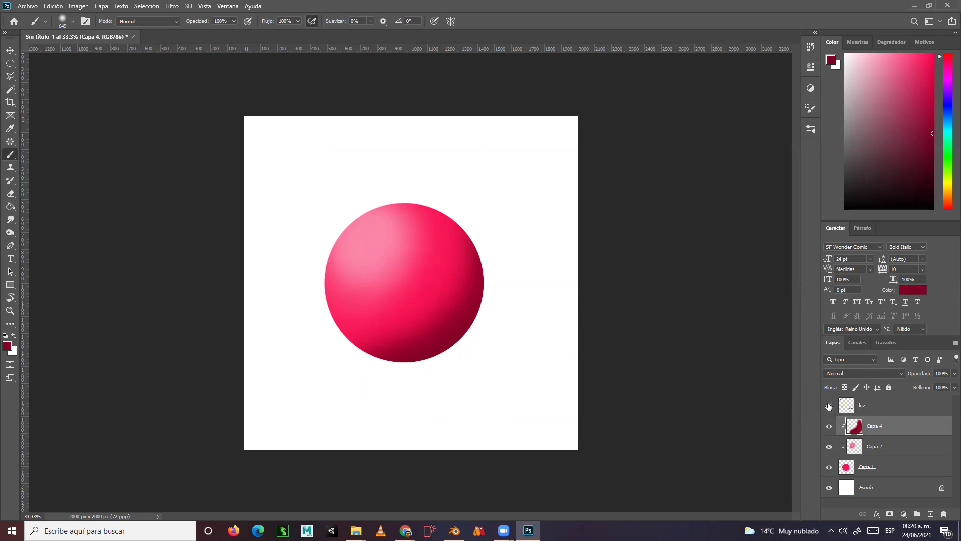
- Show the luz sketch, add a layer directly below Capa 1, and set the foreground to near-black
click(829, 406)
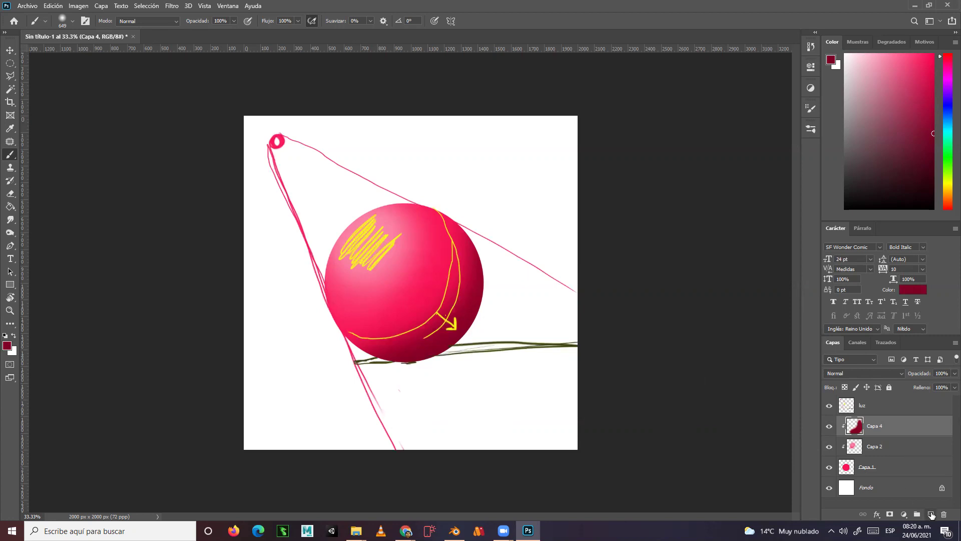
click(931, 514)
scroll(946, 467, down, 1)
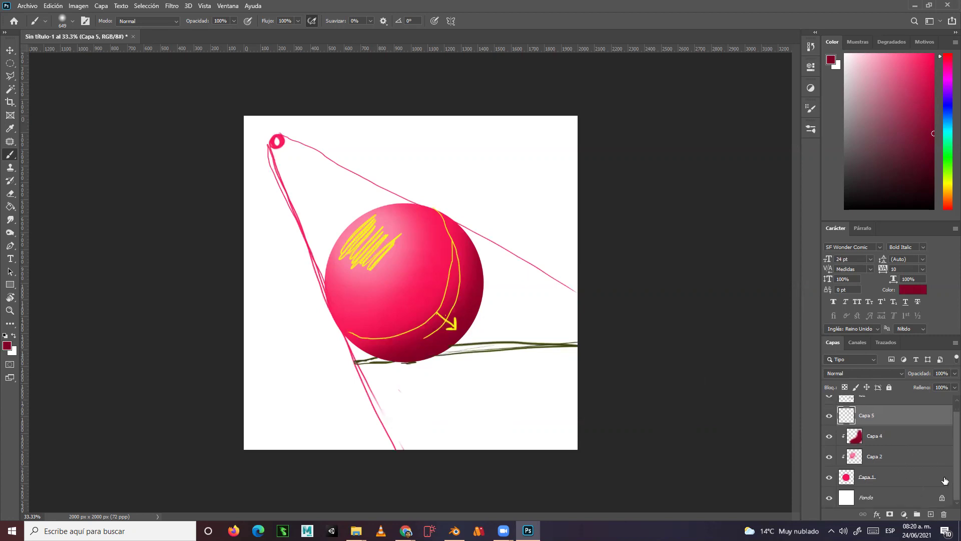
drag(890, 419, 892, 489)
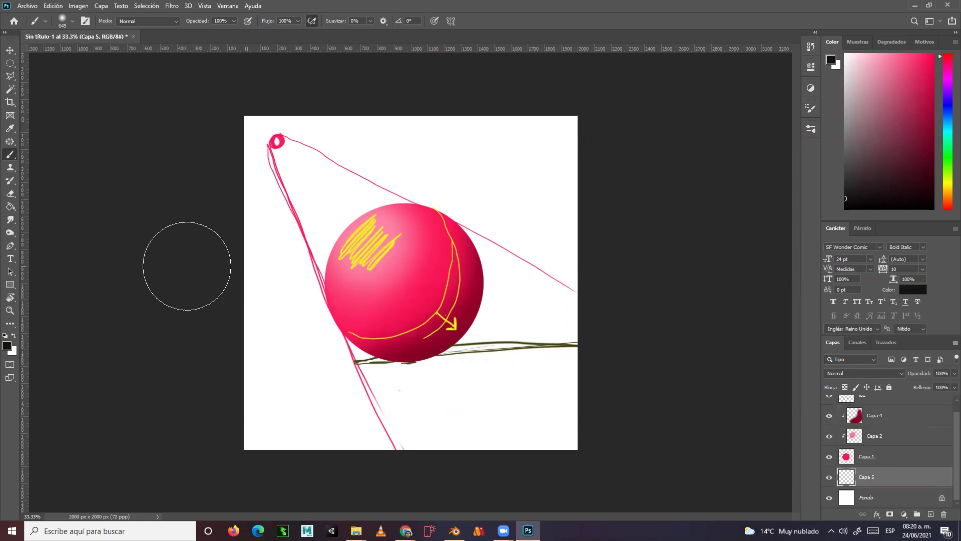
right_click(495, 342)
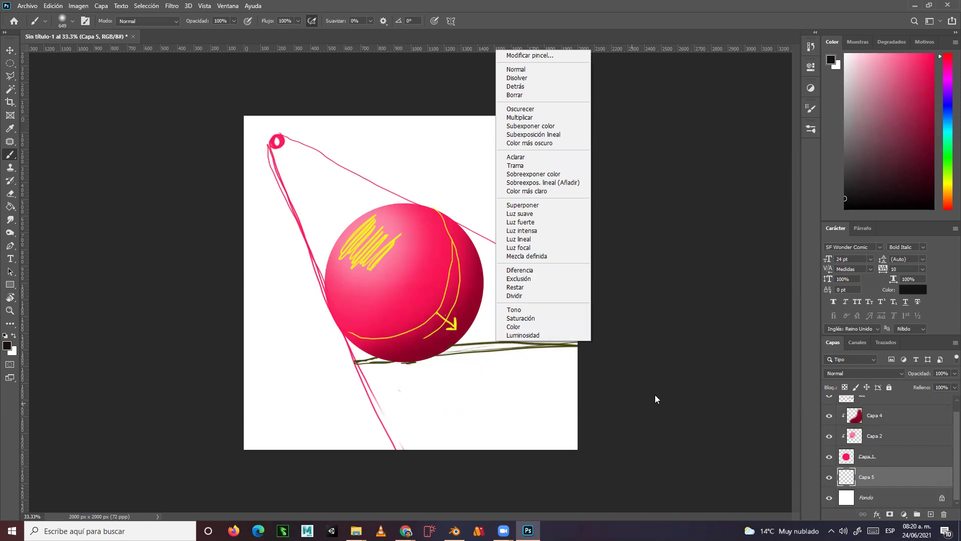
click(623, 395)
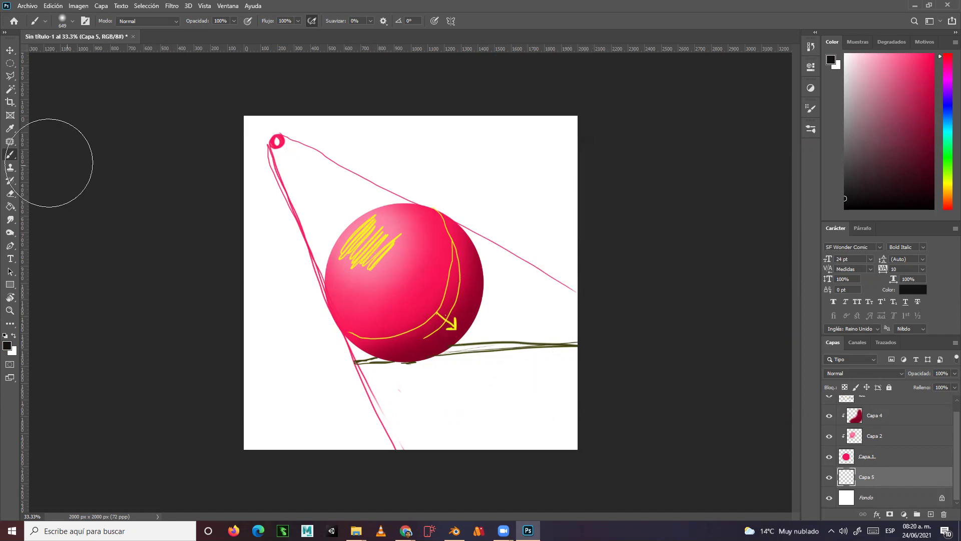
- Fill a long, thin elliptical selection at the sphere's base with near-black on Capa 5 and deselect it
click(9, 64)
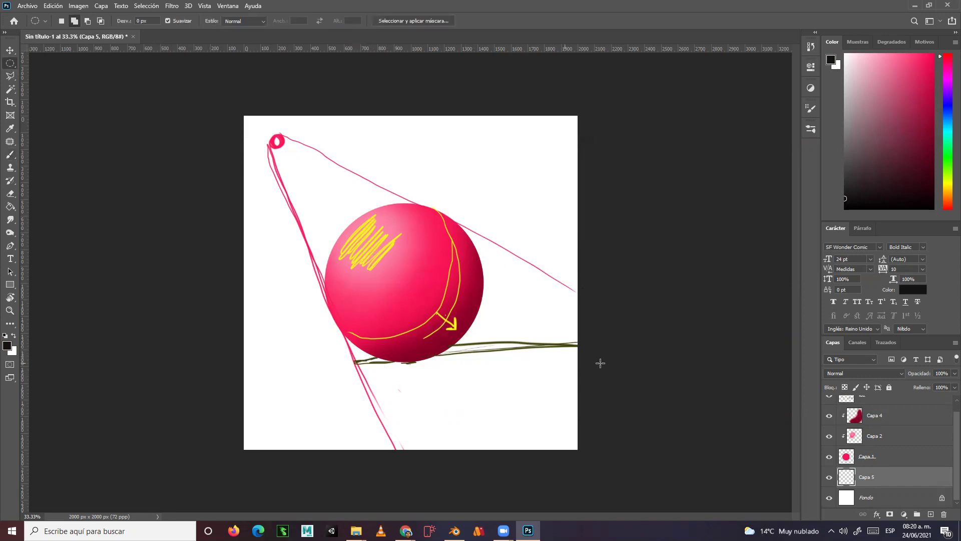
drag(348, 339, 491, 361)
drag(544, 359, 576, 354)
click(10, 206)
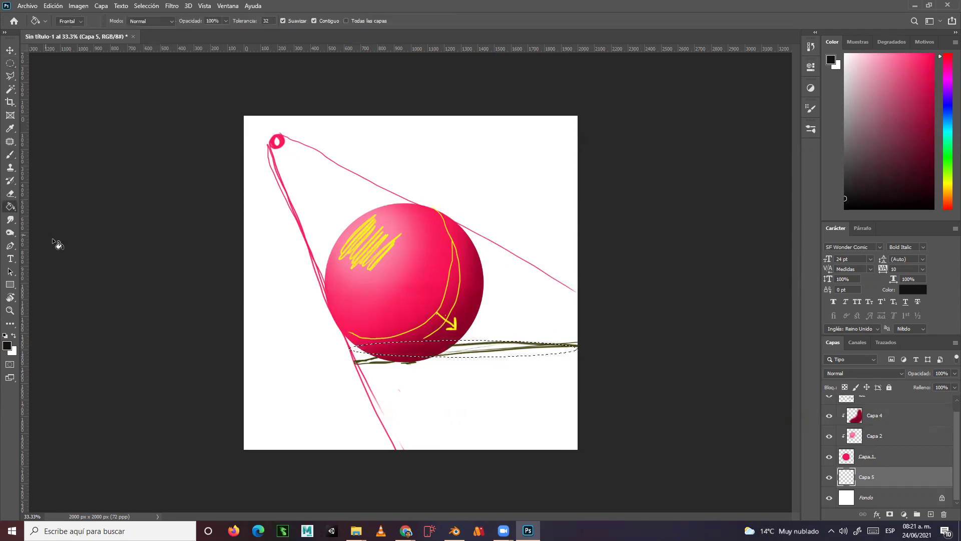
click(481, 354)
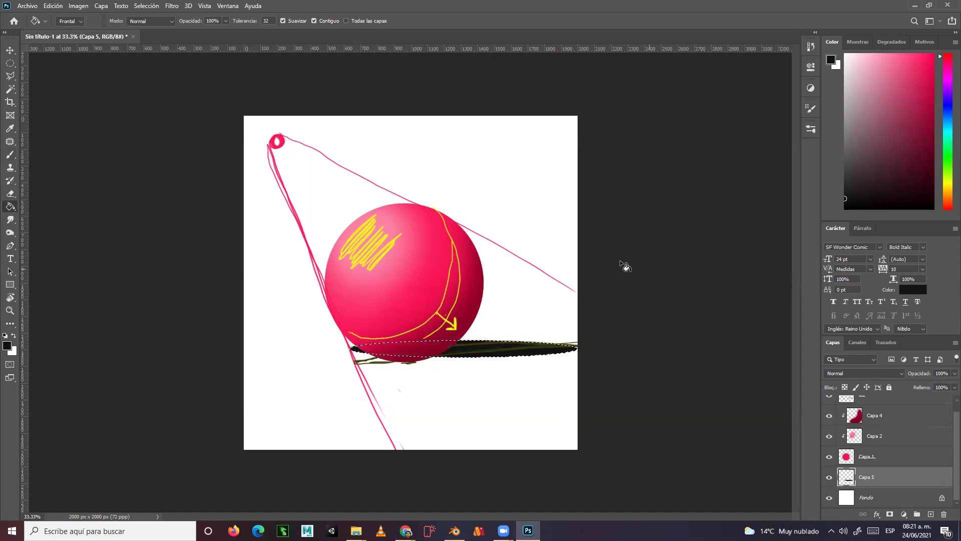
key(v)
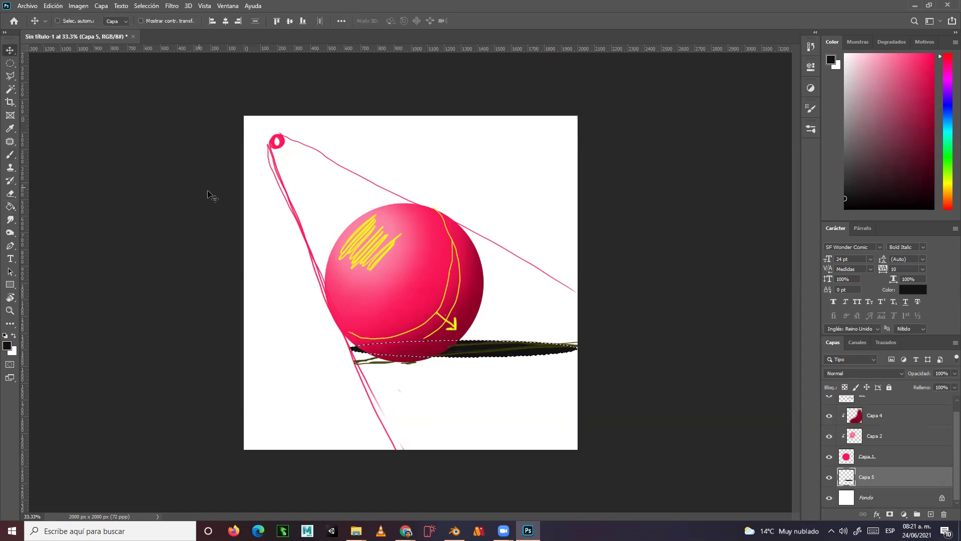
key(ctrl+d)
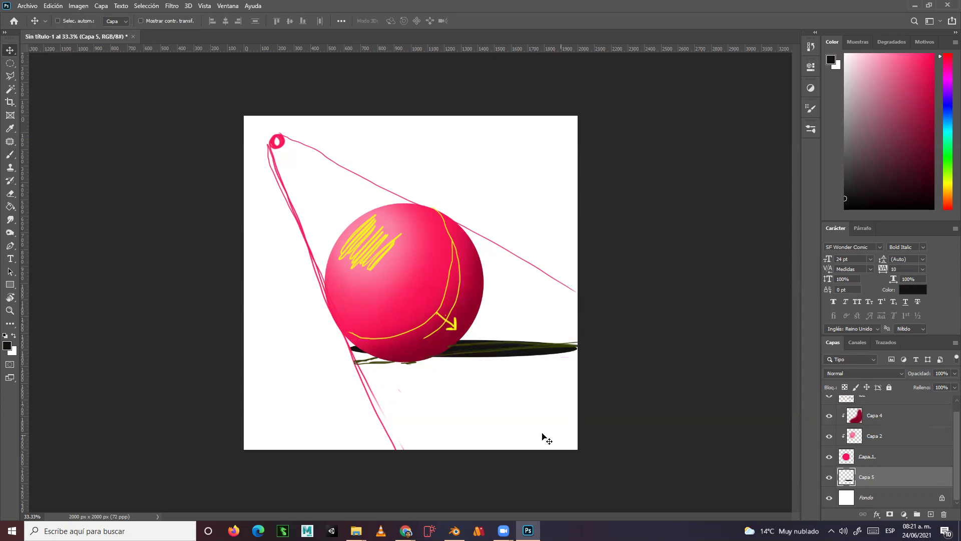
- Lower the black ellipse to the sphere's bottom edge, hide the luz sketch, and nudge the ellipse slightly back up
drag(479, 352, 485, 363)
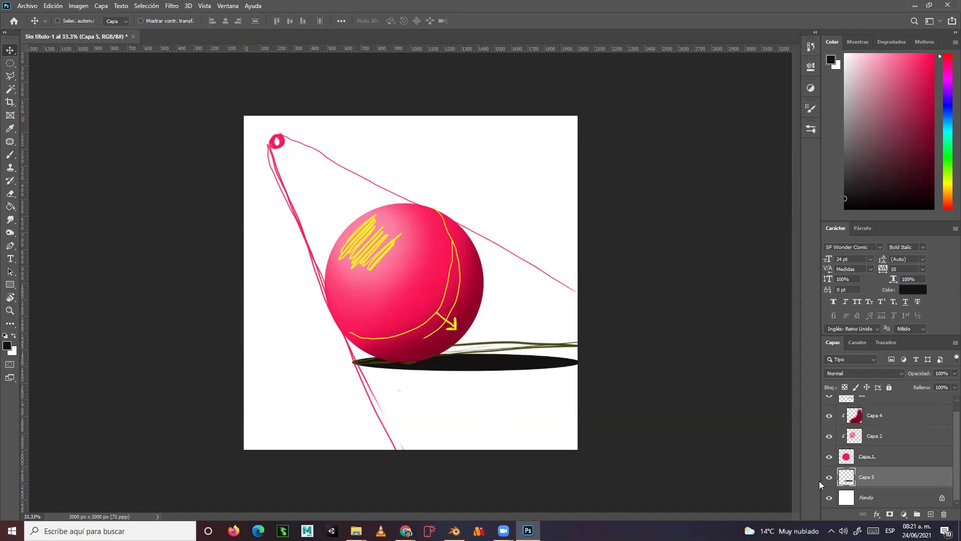
scroll(893, 440, up, 1)
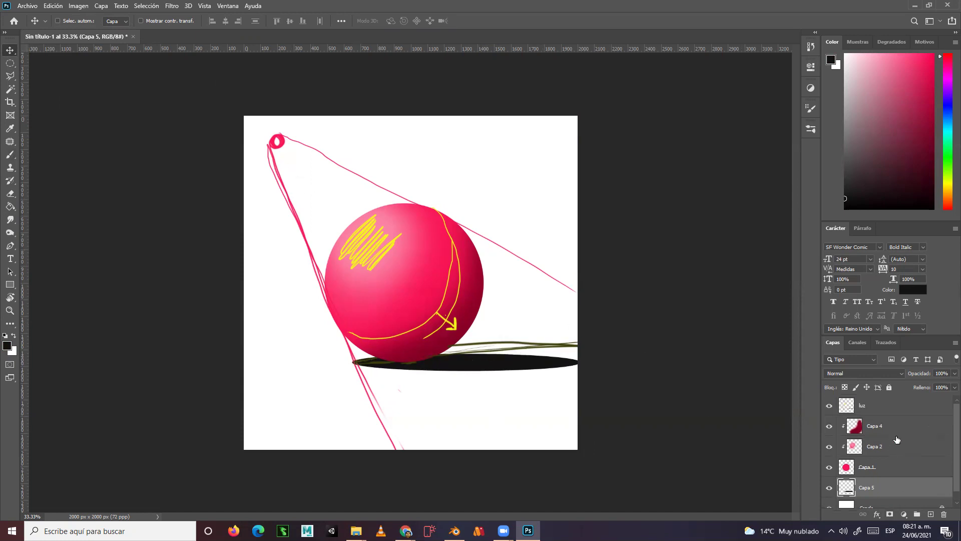
click(829, 405)
drag(482, 360, 485, 360)
key(Up)
key(Up)
key(Up)
key(Up)
key(Up)
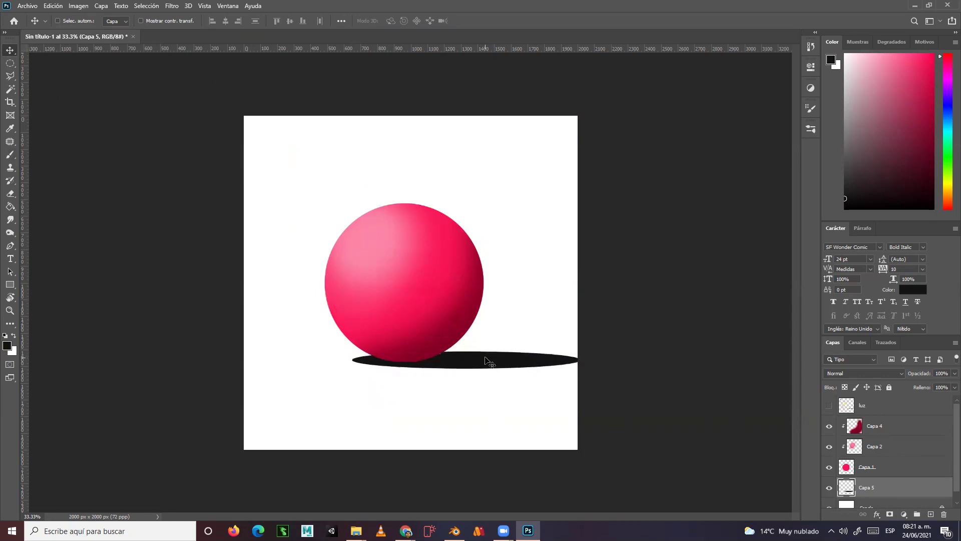
- Fine-tune the black ellipse's horizontal position under the sphere and compare it with the luz sketch
key(Left)
key(Left)
key(Right)
key(Right)
key(Left)
key(Left)
click(830, 405)
click(829, 406)
- Set Capa 5's opacity to 51% and soften the ellipse with a Gaussian blur of 8.8 px radius
click(946, 375)
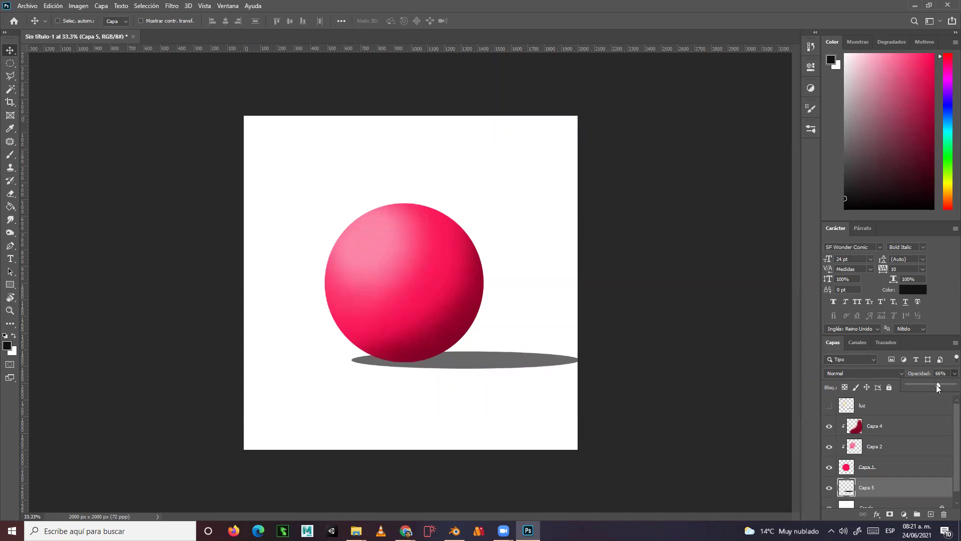
drag(931, 386, 933, 386)
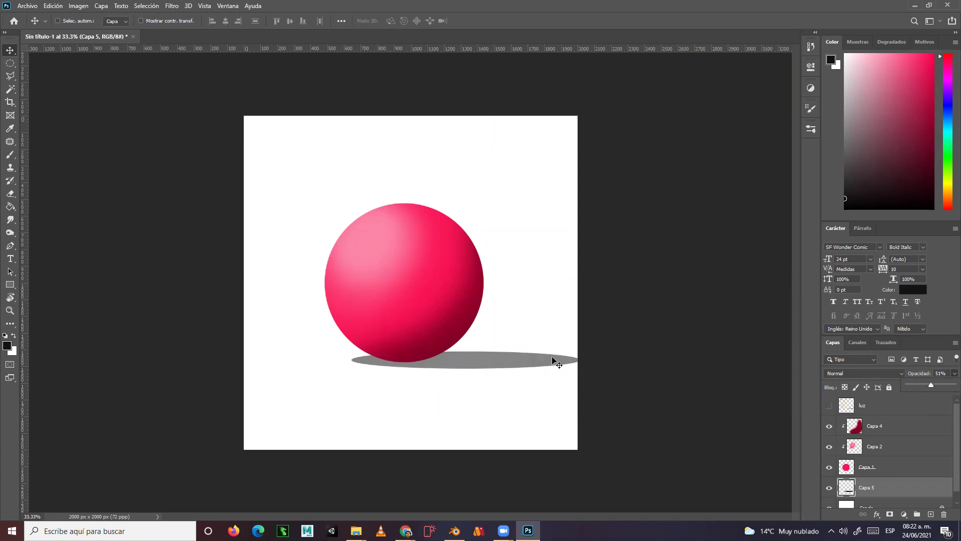
click(172, 6)
mouse_move(203, 120)
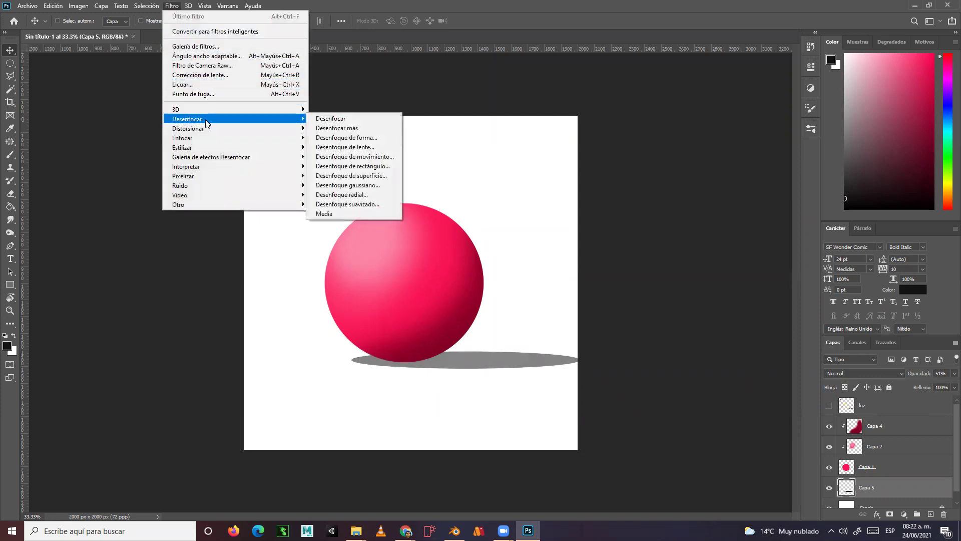
click(372, 185)
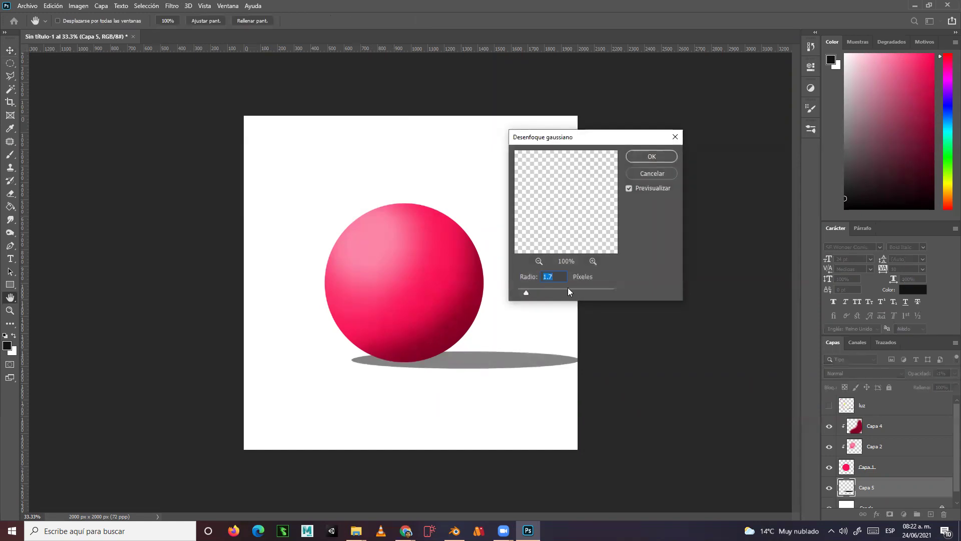
click(532, 293)
drag(543, 294, 543, 292)
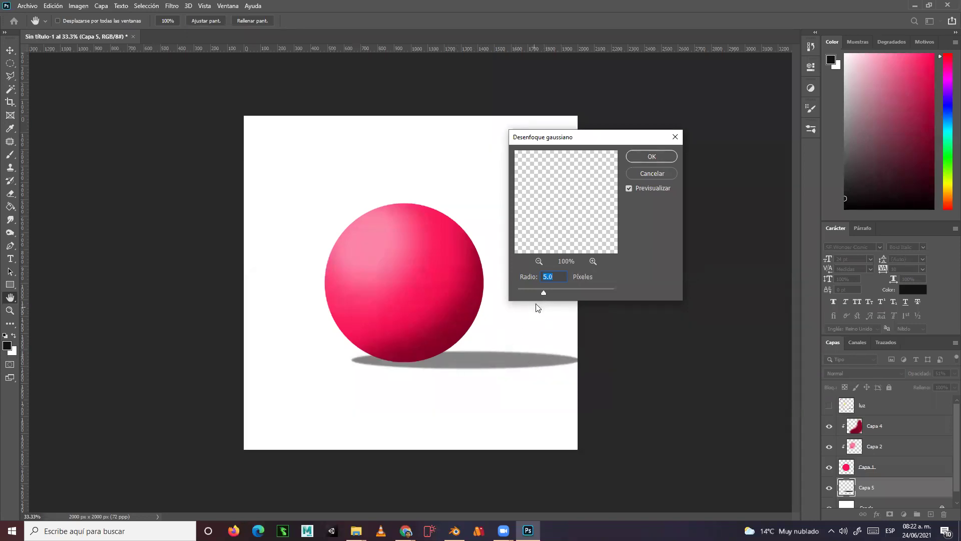
click(551, 293)
drag(551, 292, 552, 292)
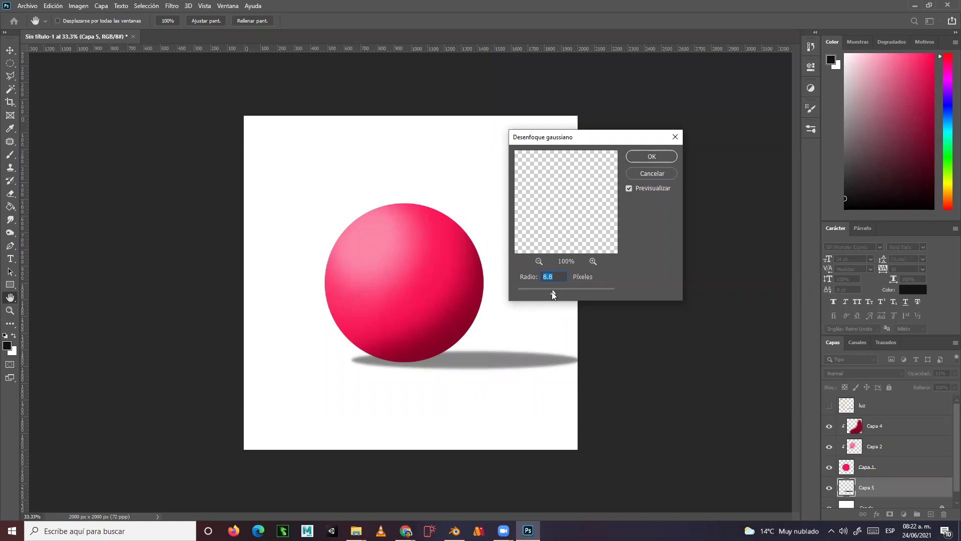
click(652, 157)
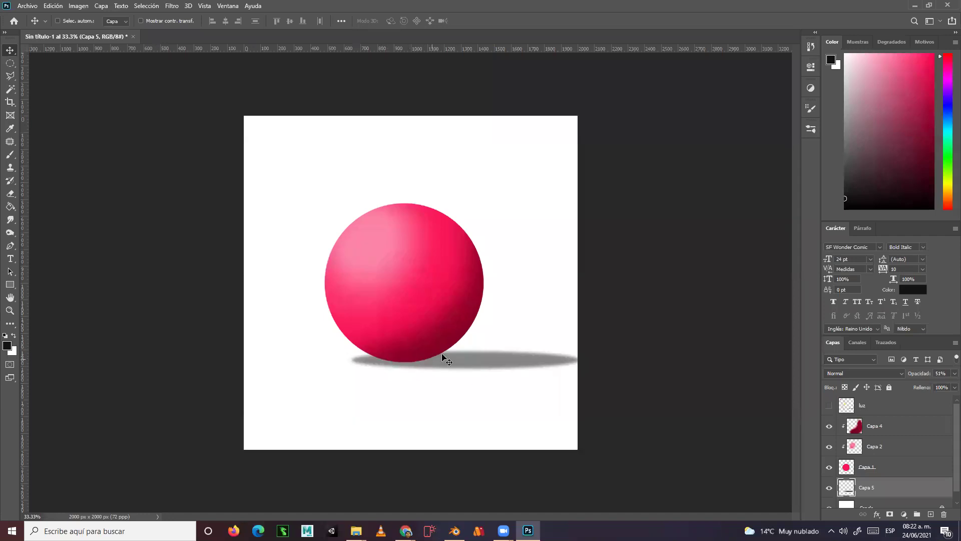
- Add a layer clipped to the ellipse shadow Capa 5 and lower its opacity to 30%
click(930, 514)
scroll(947, 467, down, 2)
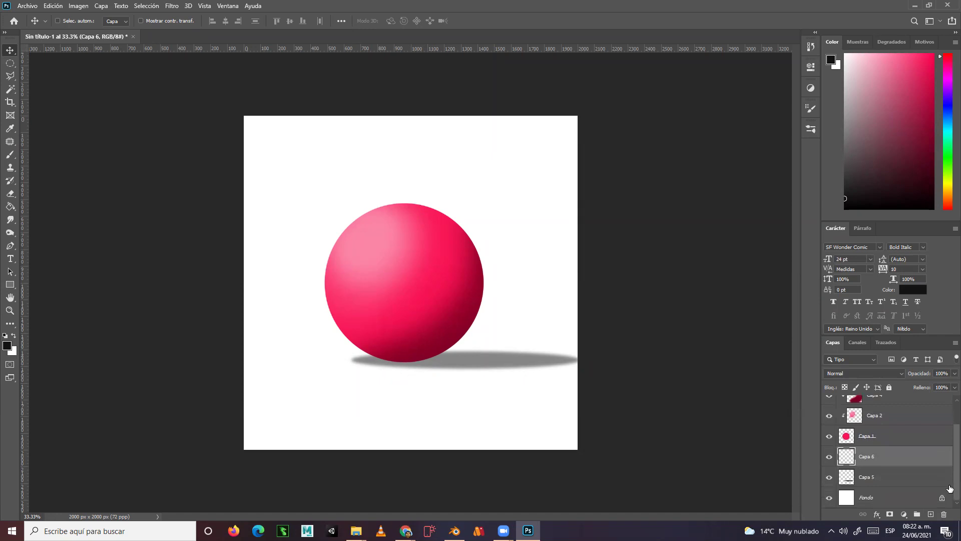
right_click(890, 454)
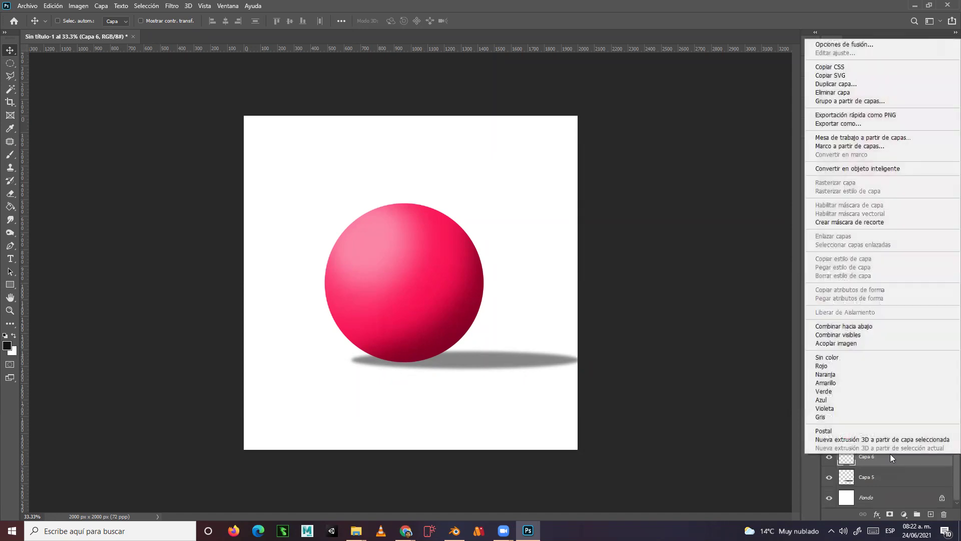
click(829, 223)
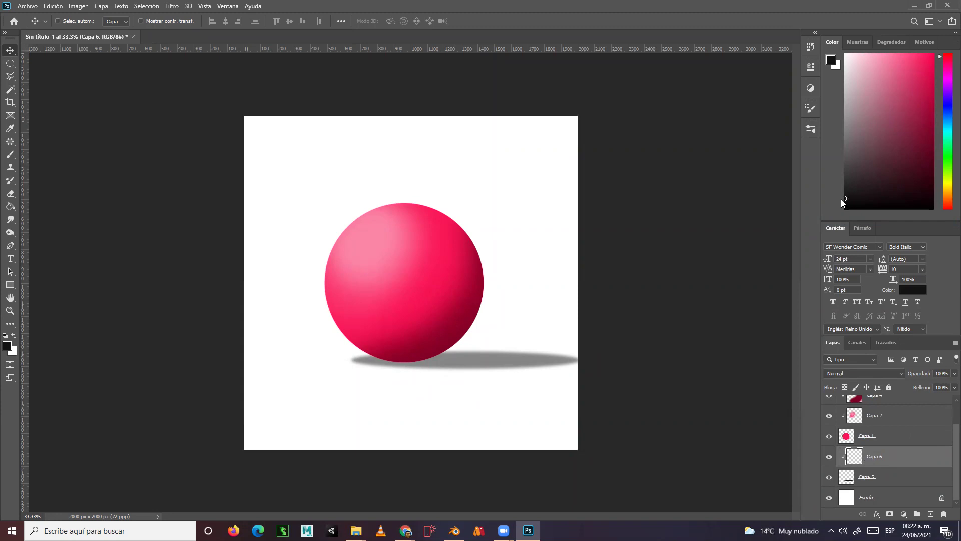
click(954, 373)
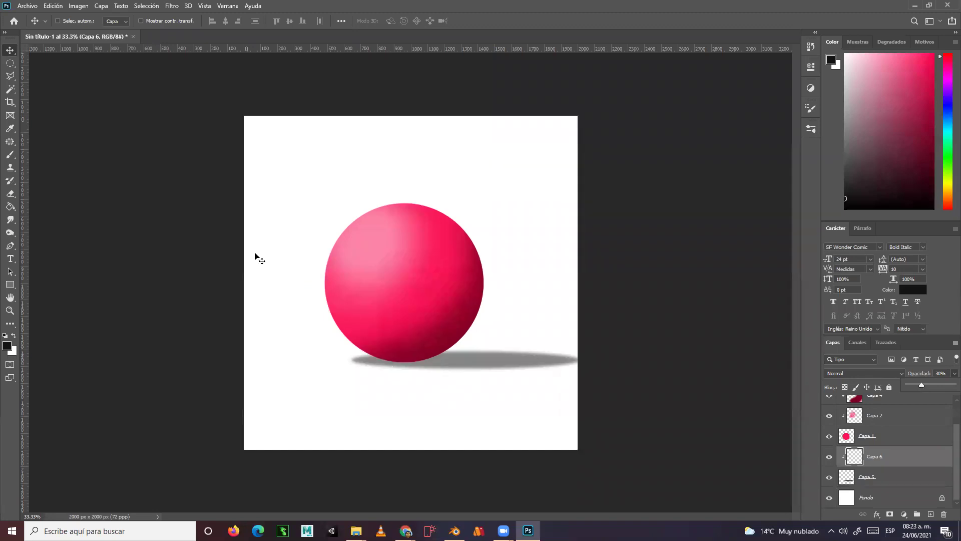
- Try a soft dark contact shadow on Capa 6 at 54% opacity and toggle Capa 5 and Capa 6 to compare
click(11, 154)
mouse_move(390, 311)
mouse_down()
mouse_move(407, 322)
mouse_move(414, 311)
mouse_move(403, 317)
mouse_move(418, 322)
mouse_move(394, 322)
mouse_up()
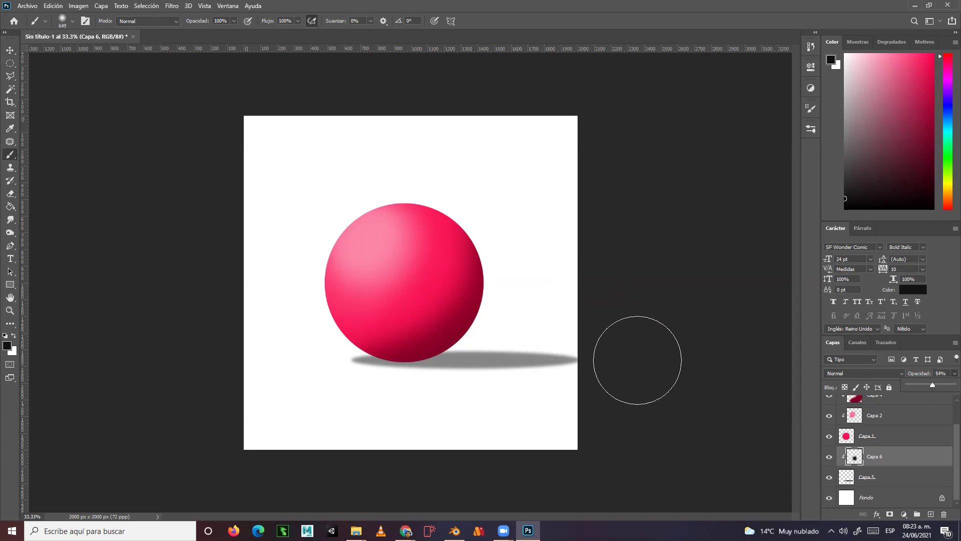
click(831, 478)
click(830, 478)
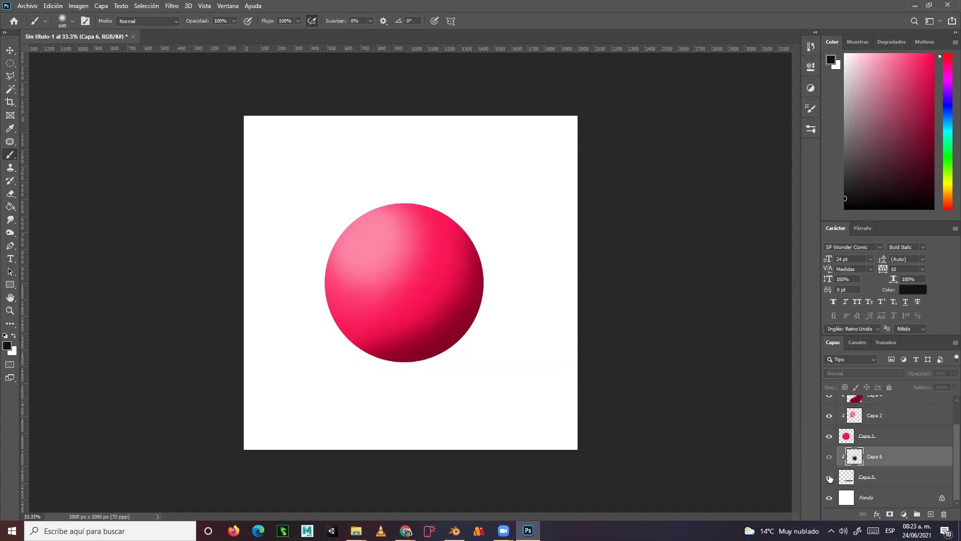
click(829, 457)
click(829, 457)
click(830, 458)
- Set the foreground to pure black and reduce the brush size to 187 px
click(845, 208)
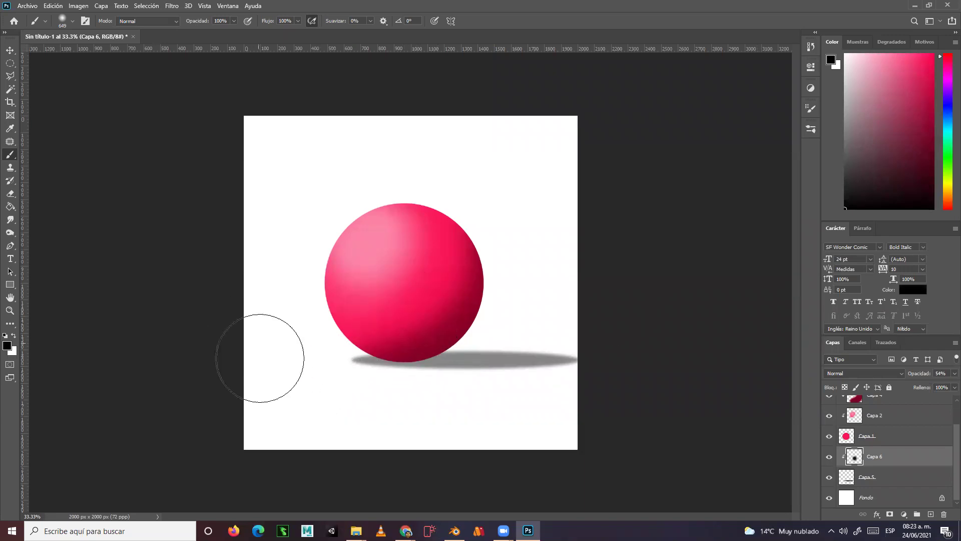
alt+right_drag(402, 326, 366, 327)
- Try to darken the shadow beneath the sphere with brush strokes on Capa 6, raising the layer's opacity to 100%
click(953, 373)
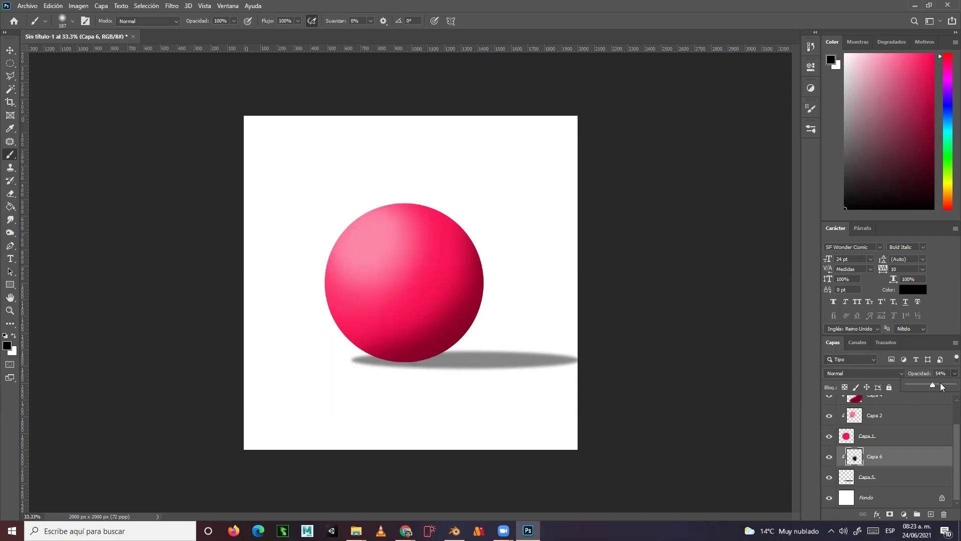
drag(934, 384, 943, 385)
click(428, 346)
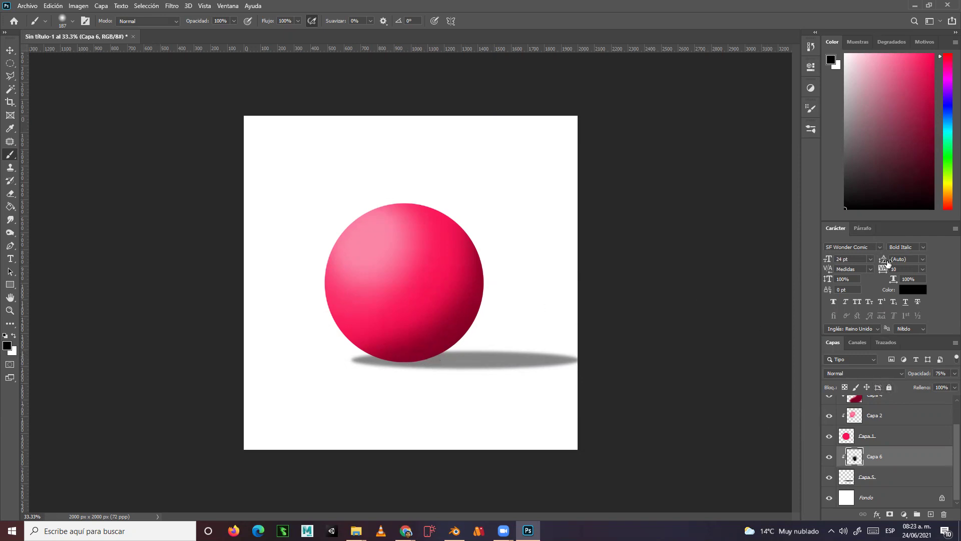
drag(946, 375, 946, 391)
drag(500, 360, 476, 354)
- Release Capa 6 from its clipping mask and delete the layer
click(876, 480)
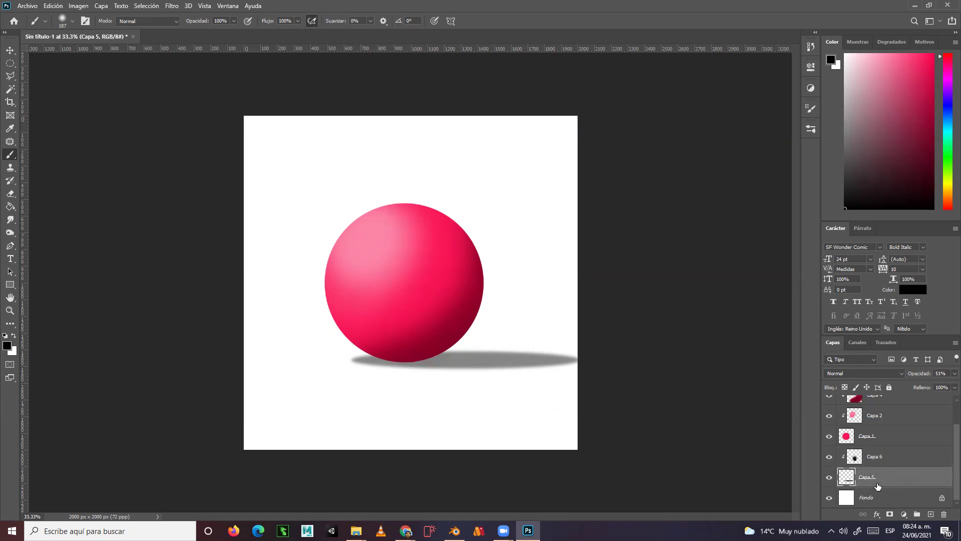
click(889, 459)
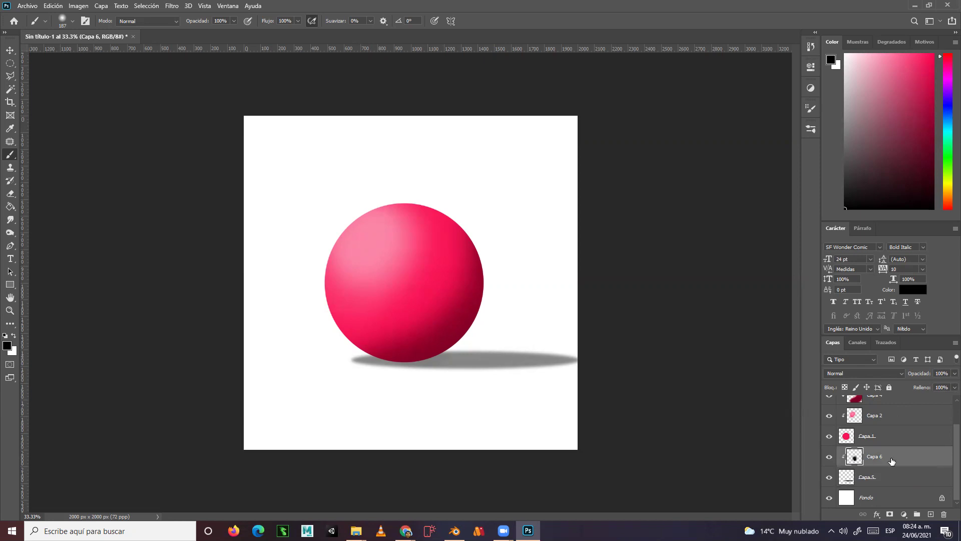
right_click(892, 460)
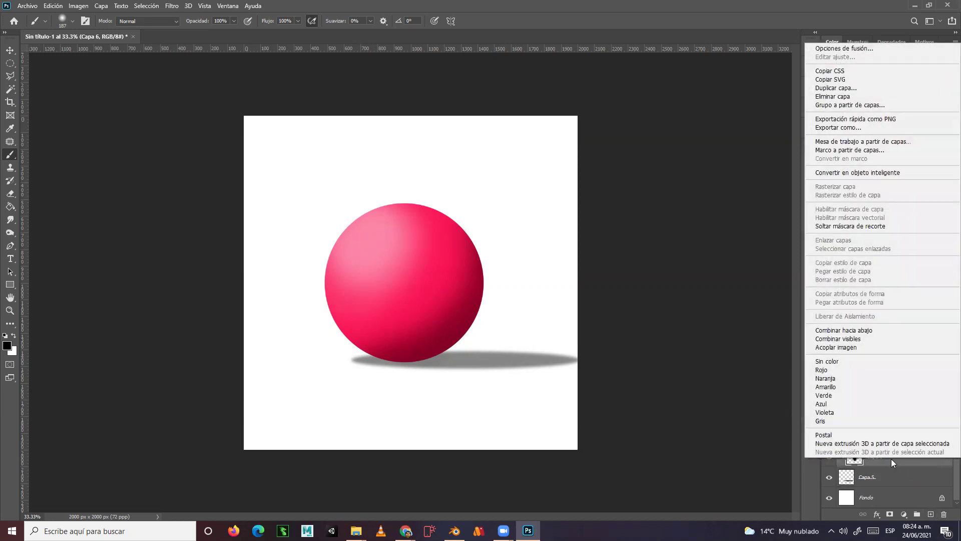
click(827, 225)
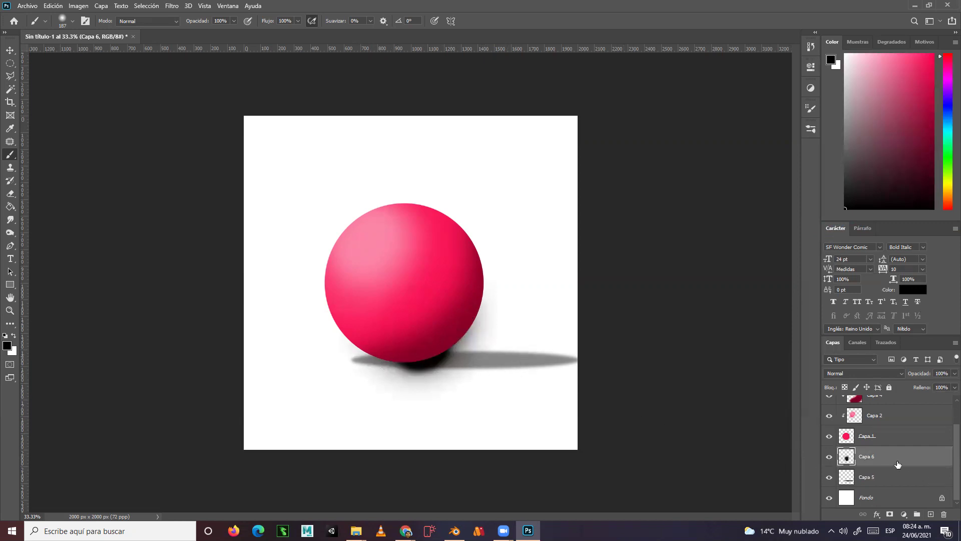
click(941, 514)
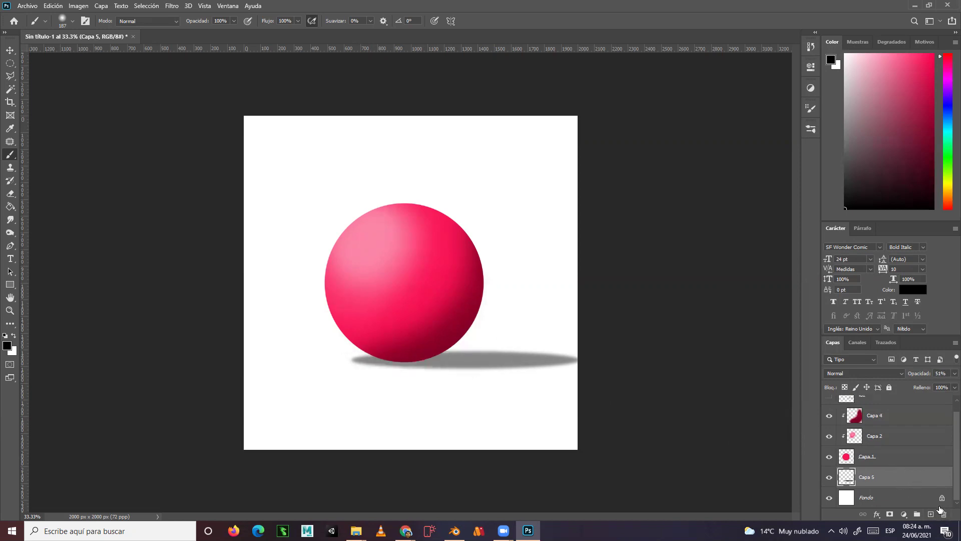
- Add an empty, unclipped layer directly above the ellipse shadow Capa 5
click(931, 515)
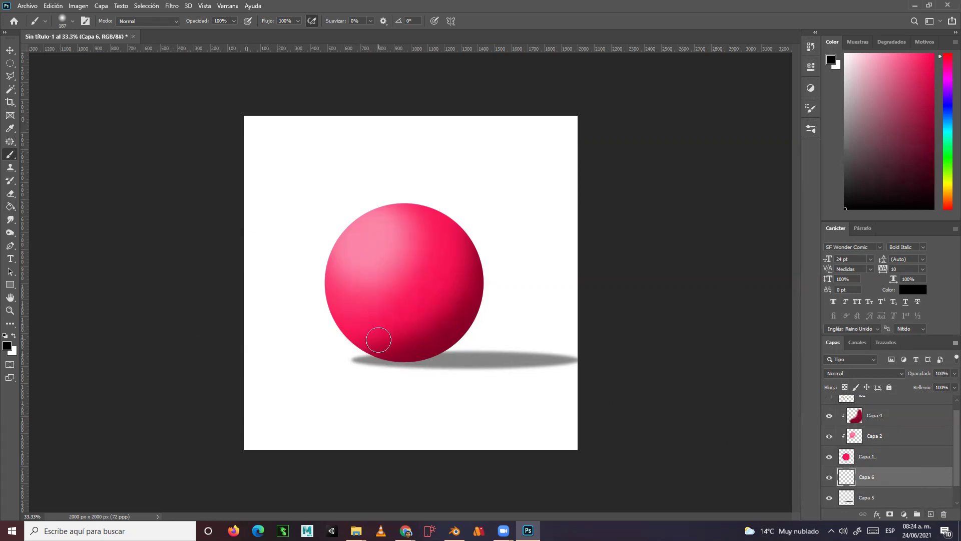
- Paint a black contact shadow beneath the sphere on Capa 6 with a 73 px brush and lower the layer's opacity to 60%
alt+right_drag(452, 289, 442, 289)
mouse_move(432, 355)
mouse_down()
mouse_move(391, 365)
mouse_move(411, 359)
mouse_move(391, 357)
mouse_move(448, 356)
mouse_up()
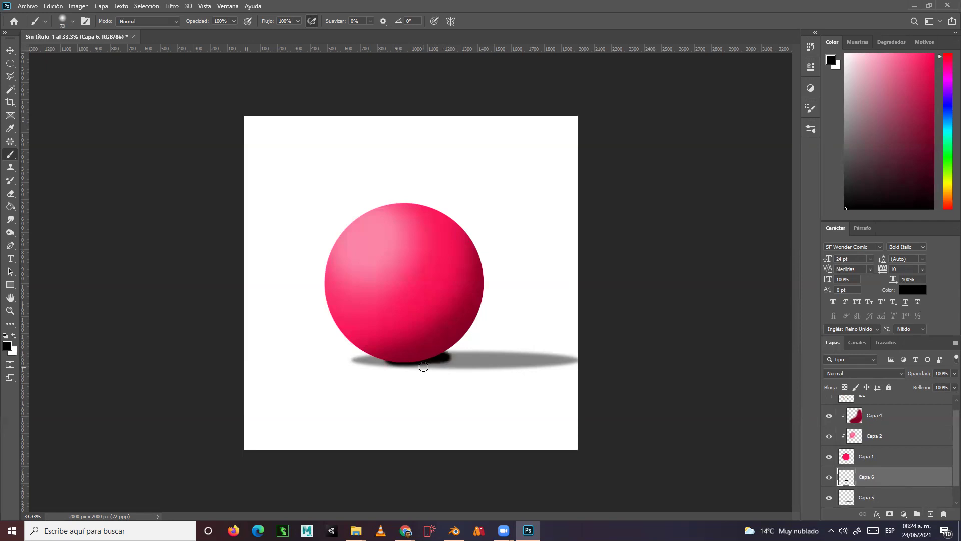
click(947, 373)
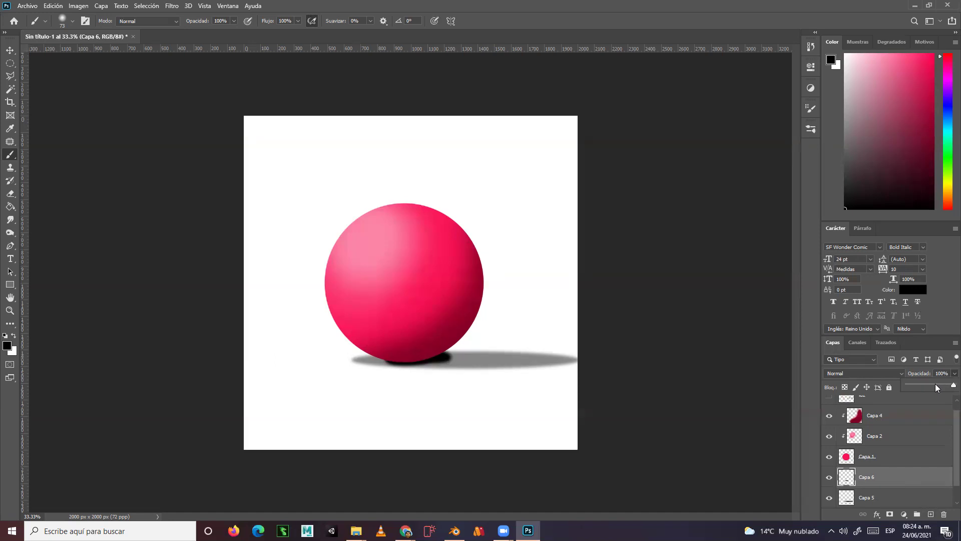
click(935, 385)
drag(935, 384, 934, 385)
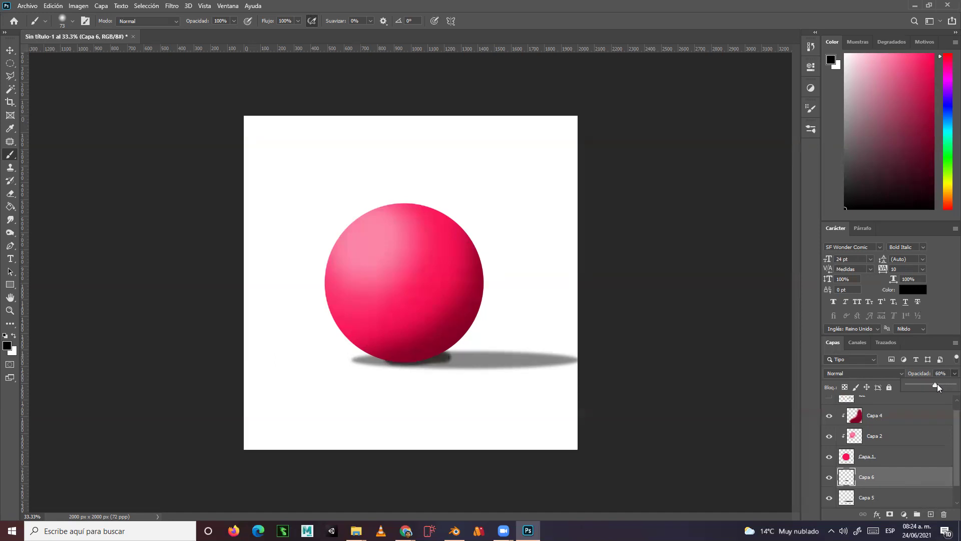
click(172, 6)
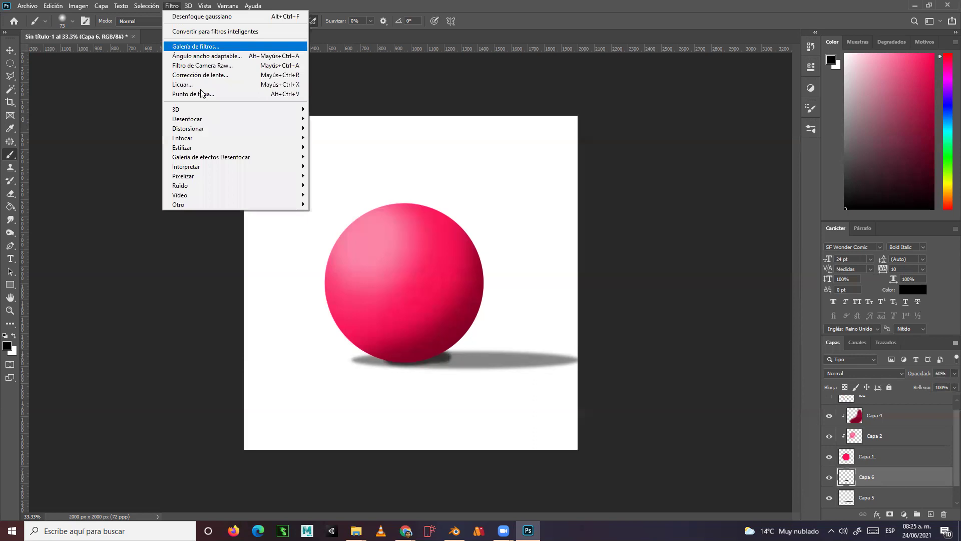
mouse_move(278, 120)
click(362, 185)
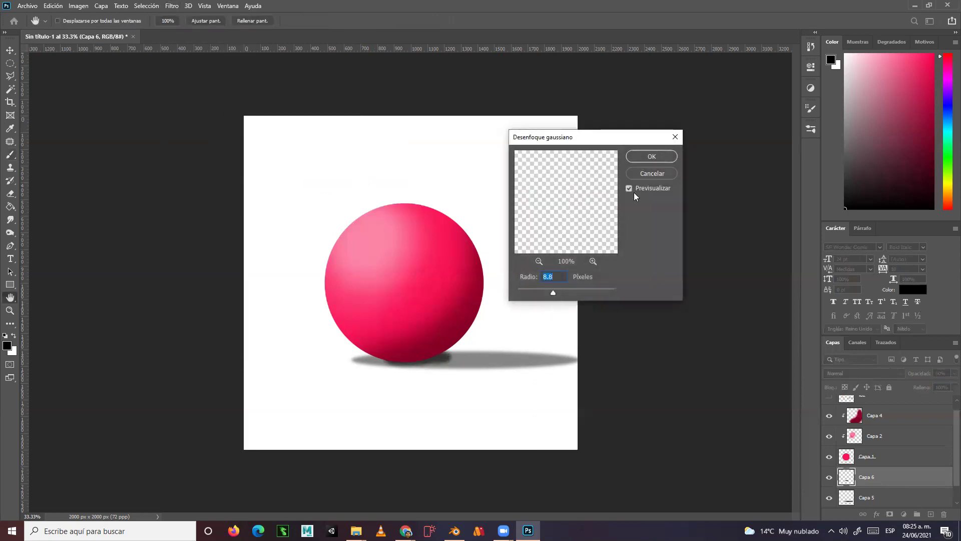
click(652, 174)
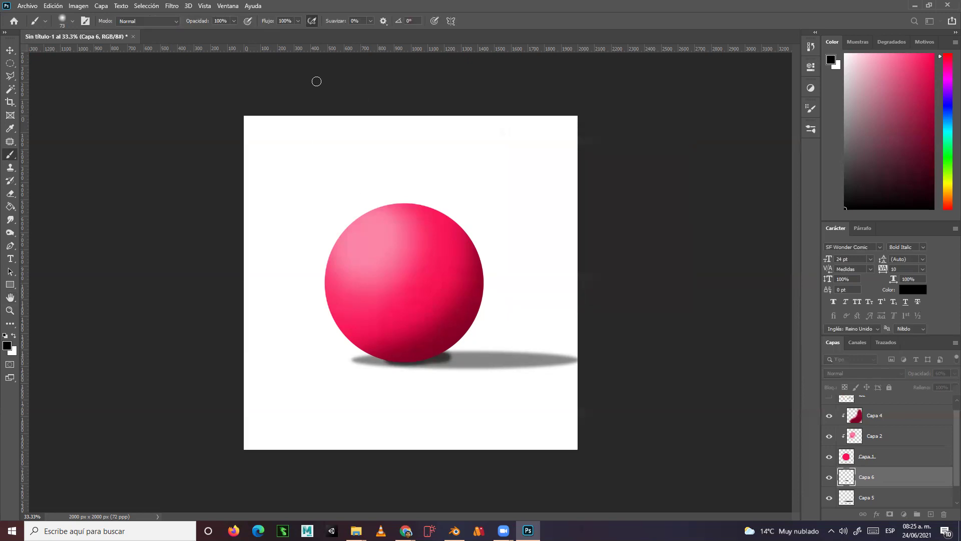
- Apply a motion blur with a 5° angle and an increased distance to the contact shadow on Capa 6
click(172, 6)
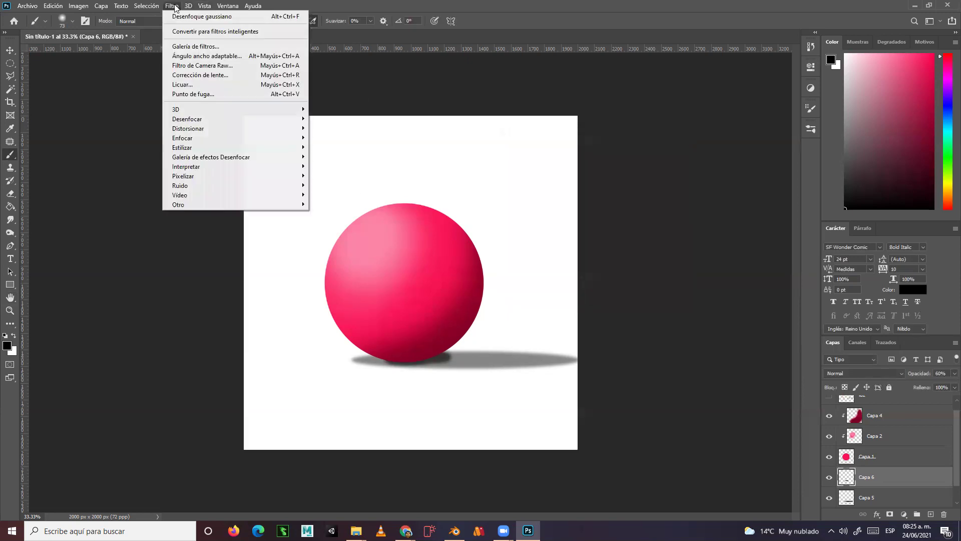
mouse_move(202, 118)
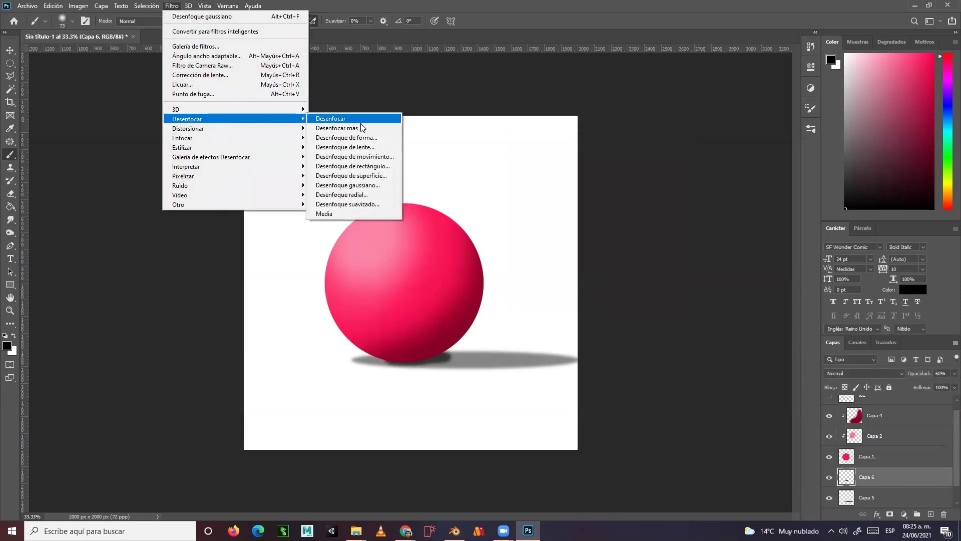
click(371, 157)
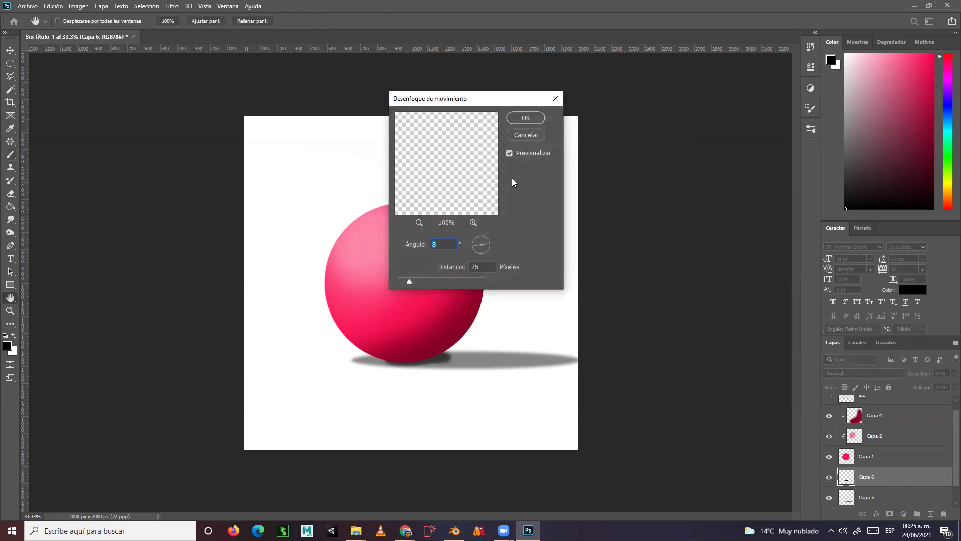
text(5)
drag(422, 283, 434, 281)
click(525, 118)
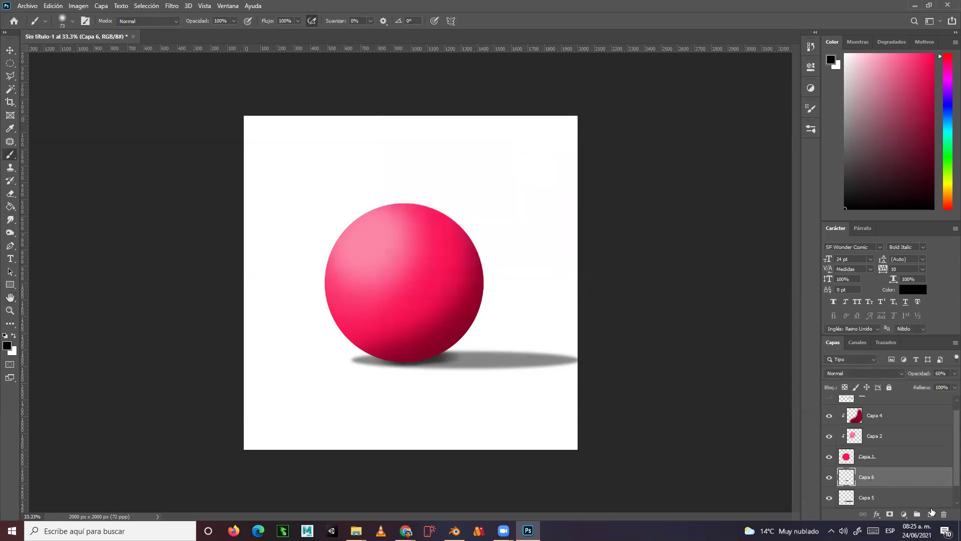
- Add a new layer above Capa 6 and paint a thin black contact shadow right under the sphere's base
click(931, 515)
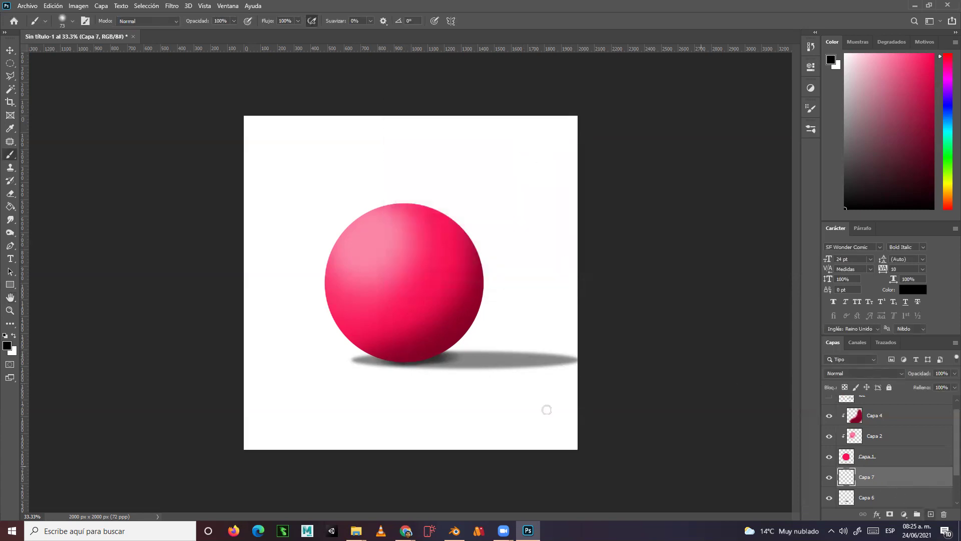
click(9, 310)
drag(415, 346, 394, 392)
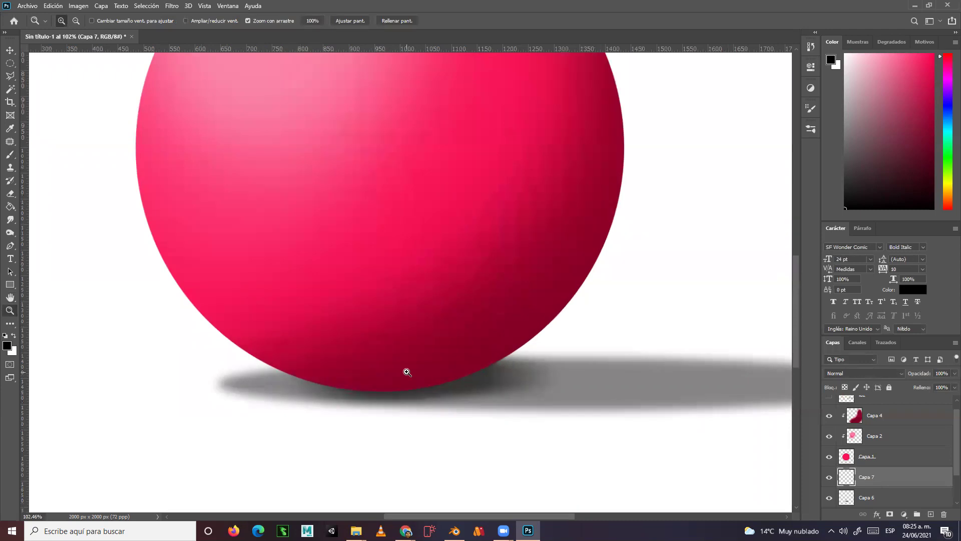
click(10, 154)
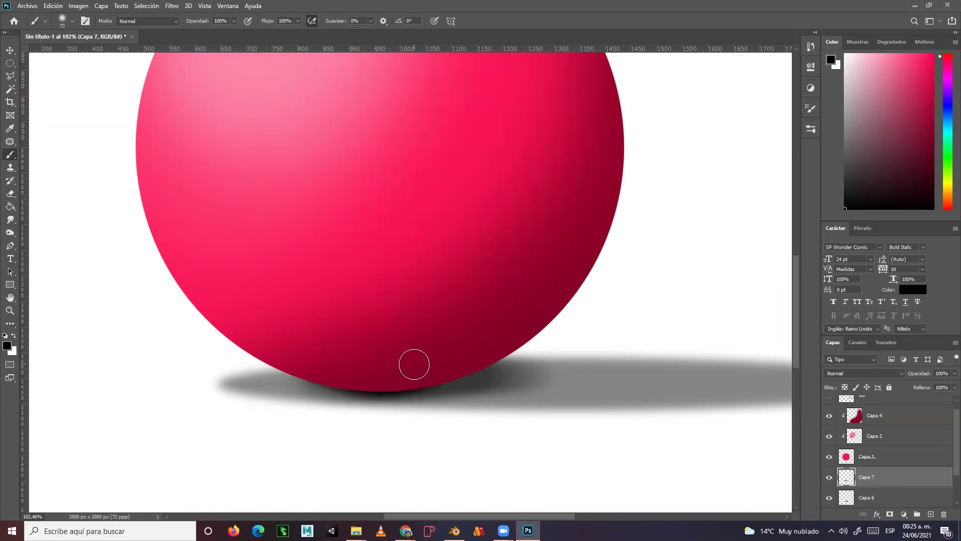
- Add an empty layer above the highlight layer Capa 2, clipped to the sphere
alt+scroll(435, 328, down, 2)
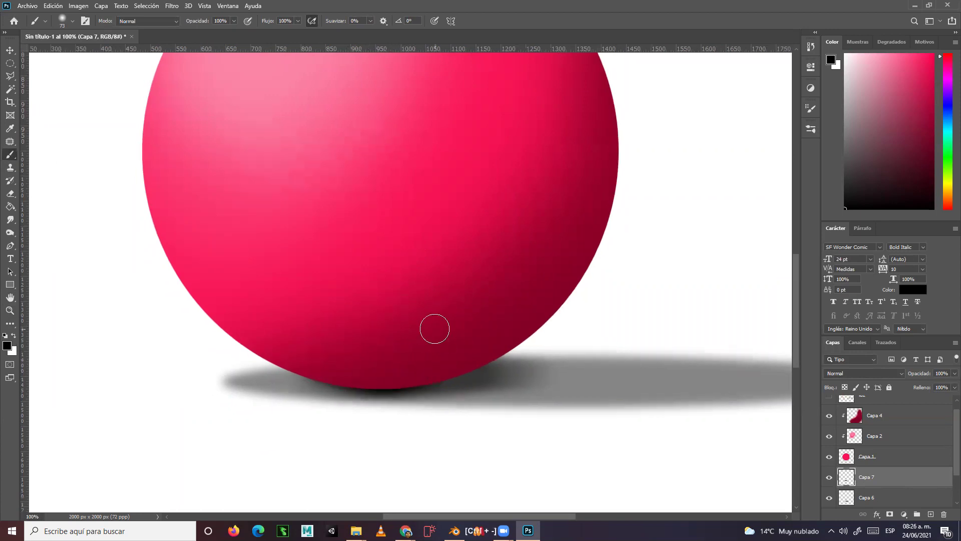
alt+scroll(434, 329, down, 1)
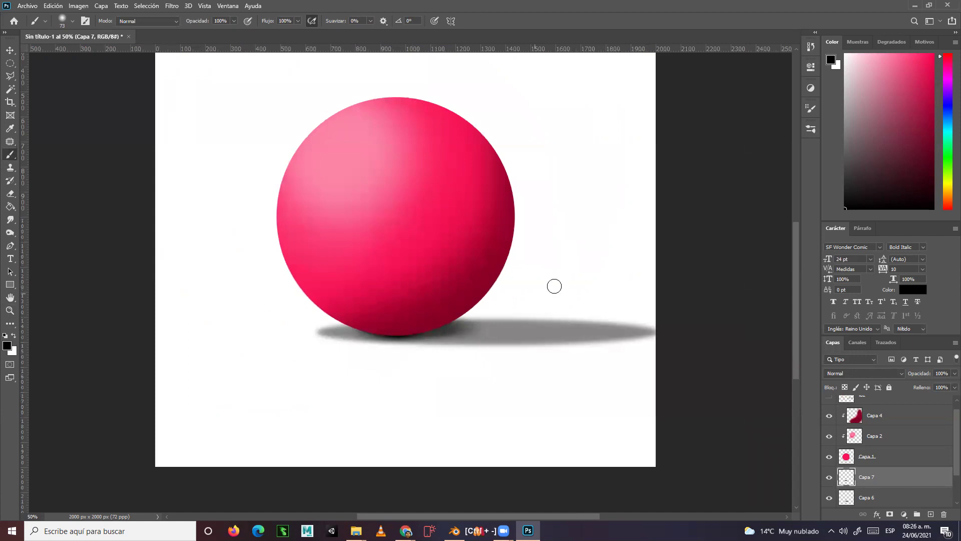
mouse_move(546, 300)
mouse_down()
mouse_move(522, 342)
mouse_move(532, 328)
mouse_up()
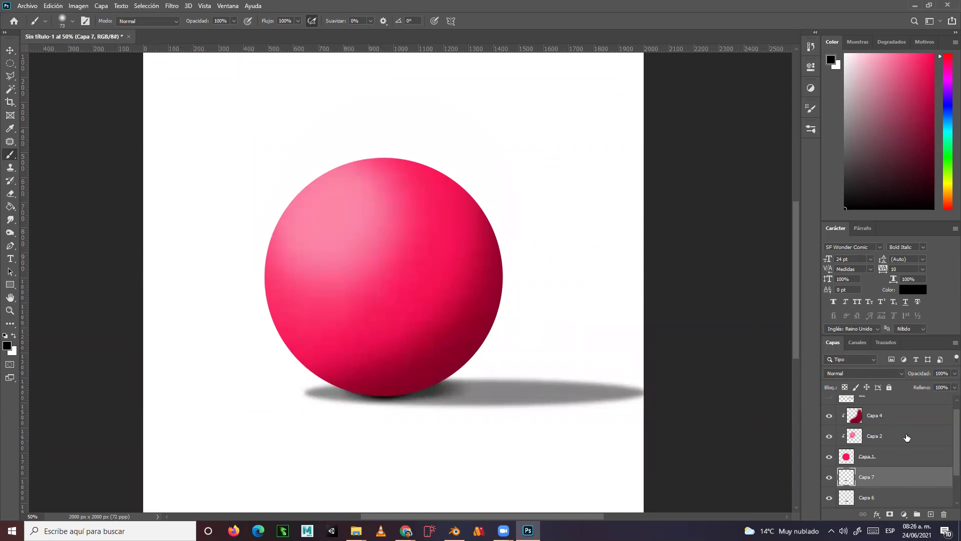
scroll(907, 438, up, 1)
click(881, 452)
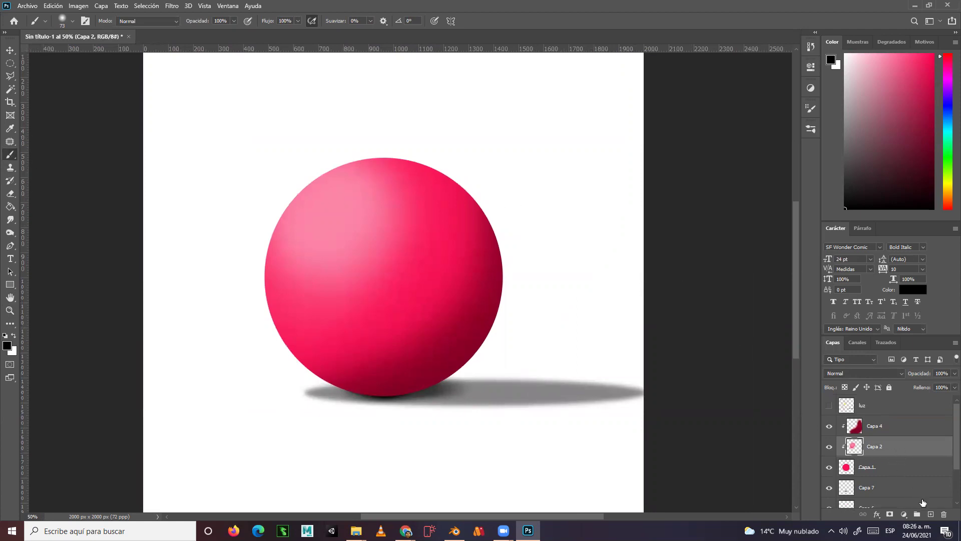
click(930, 514)
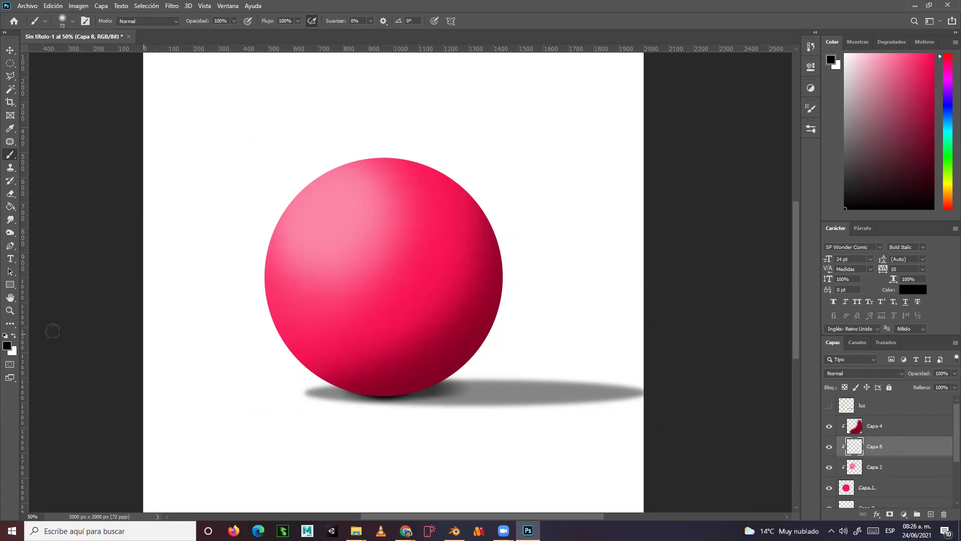
- Sample the sphere's highlight pink and set the foreground to a lighter tint of it
click(7, 345)
click(363, 207)
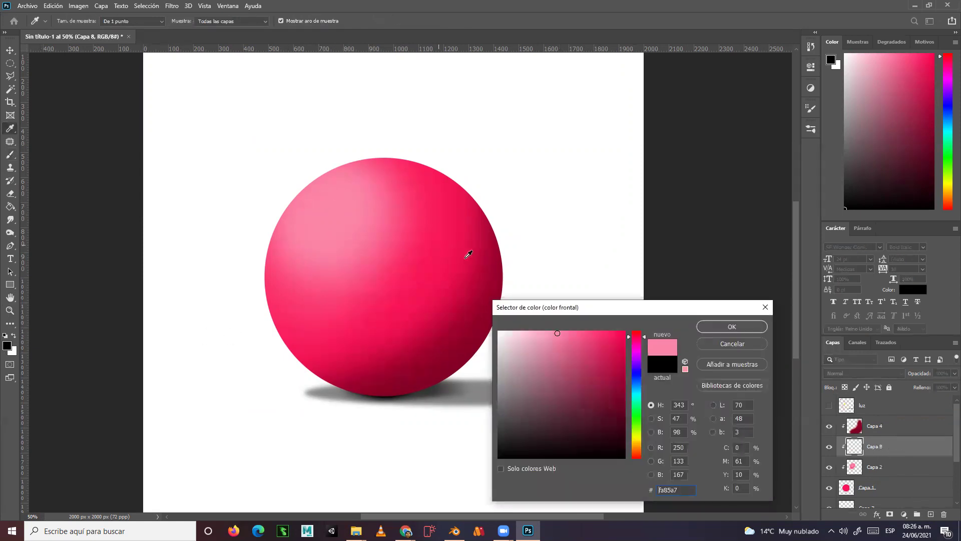
click(709, 326)
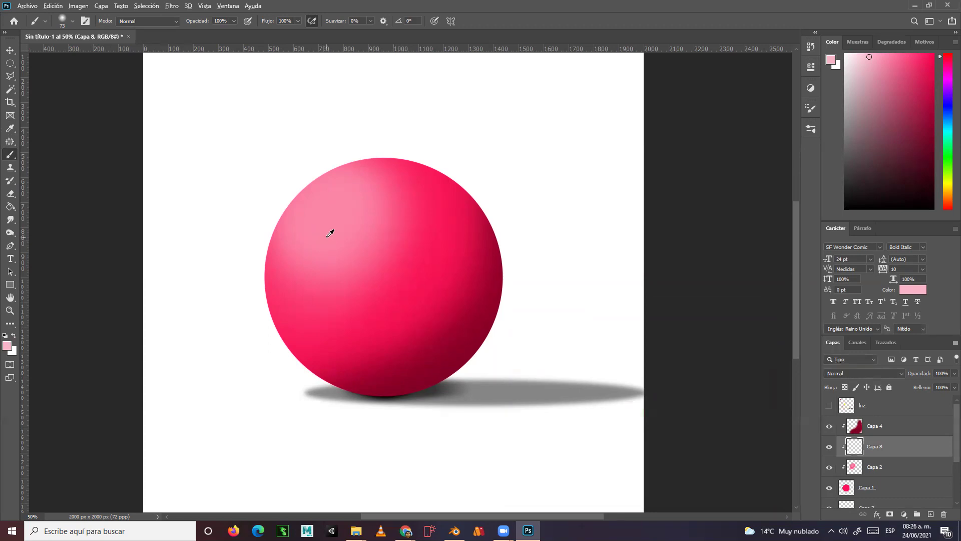
- Try a light-pink highlight spot on the sphere's upper left with a 157 px brush, and undo it along with the new layer
alt+right_drag(334, 238, 356, 249)
click(331, 201)
mouse_move(332, 197)
mouse_down()
mouse_move(343, 197)
mouse_move(329, 202)
mouse_move(341, 189)
mouse_move(326, 215)
mouse_up()
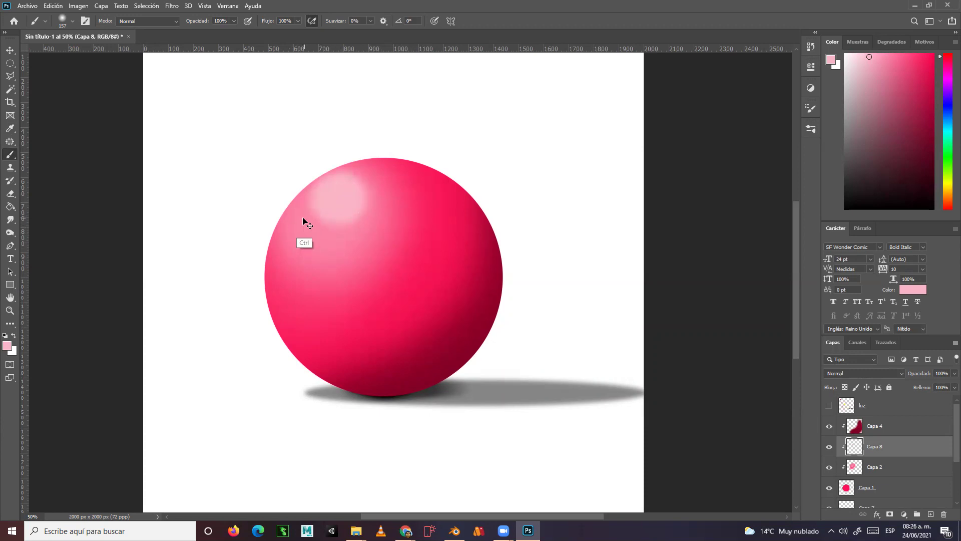
key(ctrl)
key(ctrl+z)
key(ctrl+z)
key(z)
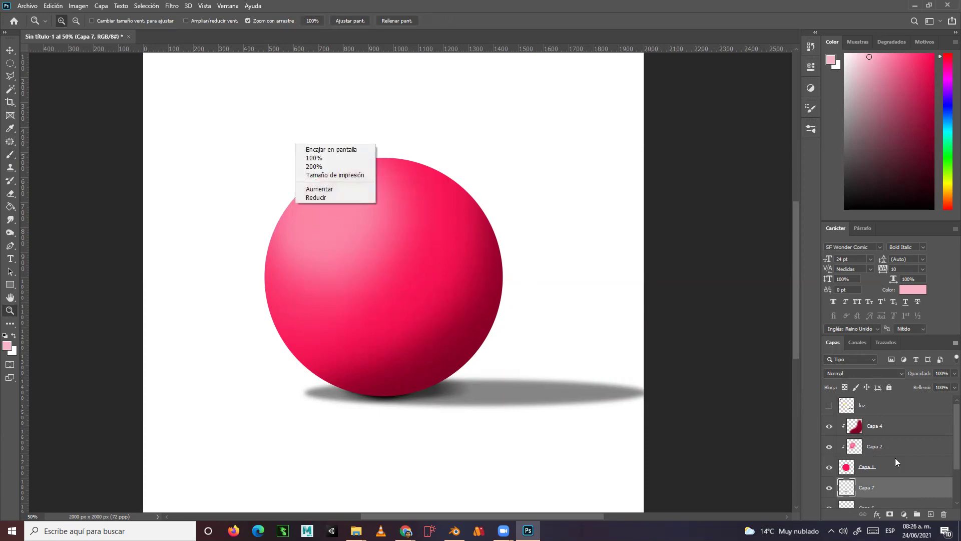
- Add a clipped layer above Capa 2 and paint a soft light-pink highlight on the sphere's upper left with a 293 px brush
click(882, 450)
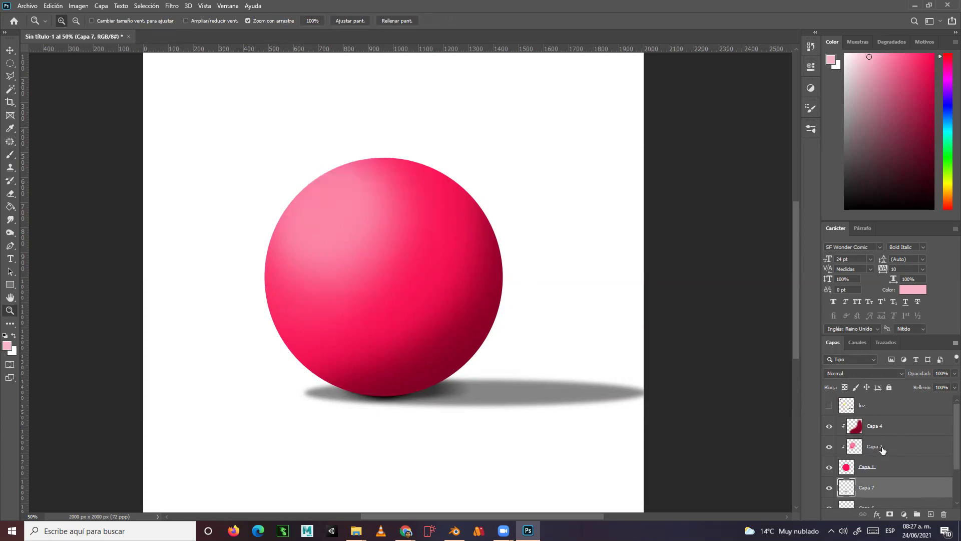
click(882, 450)
click(929, 513)
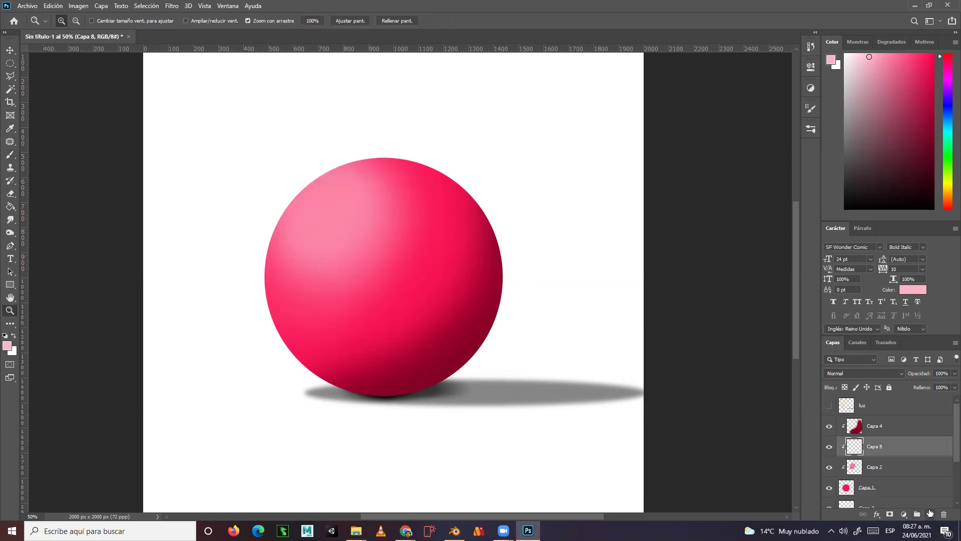
click(10, 154)
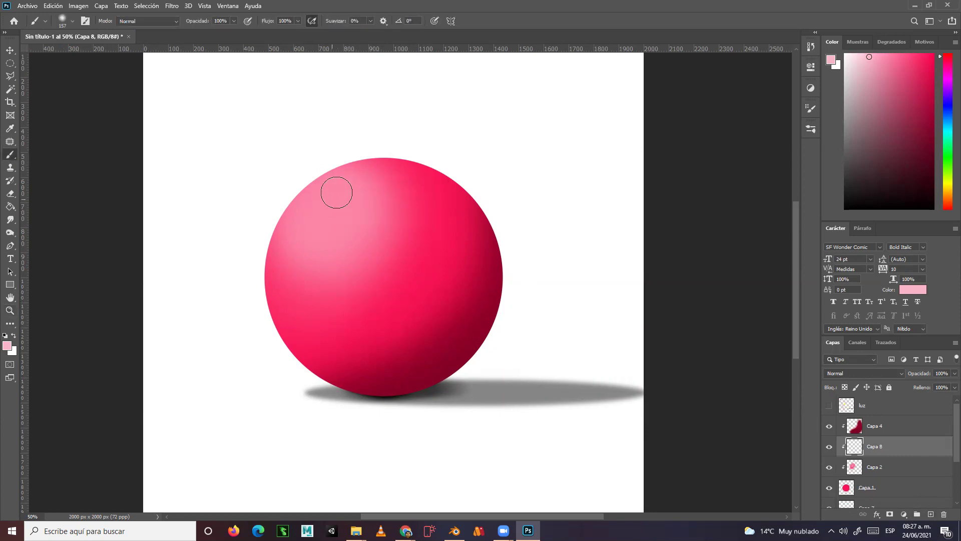
mouse_move(333, 195)
alt+right_down()
mouse_move(354, 186)
mouse_move(368, 219)
alt+right_up()
mouse_move(332, 201)
mouse_down()
mouse_move(306, 272)
mouse_move(311, 309)
mouse_up()
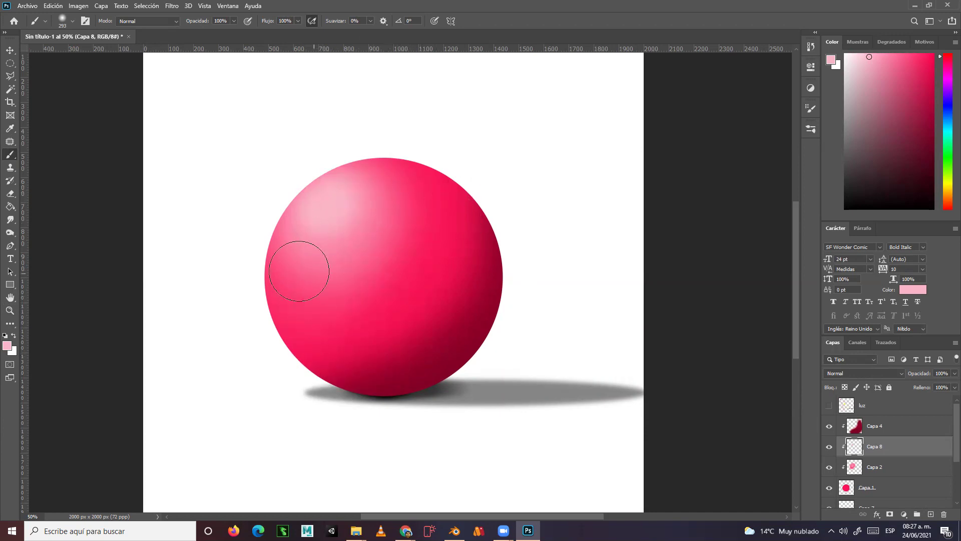
- Set the foreground to a very pale pink, try a brighter spot at the highlight's centre, and undo the stroke
click(855, 56)
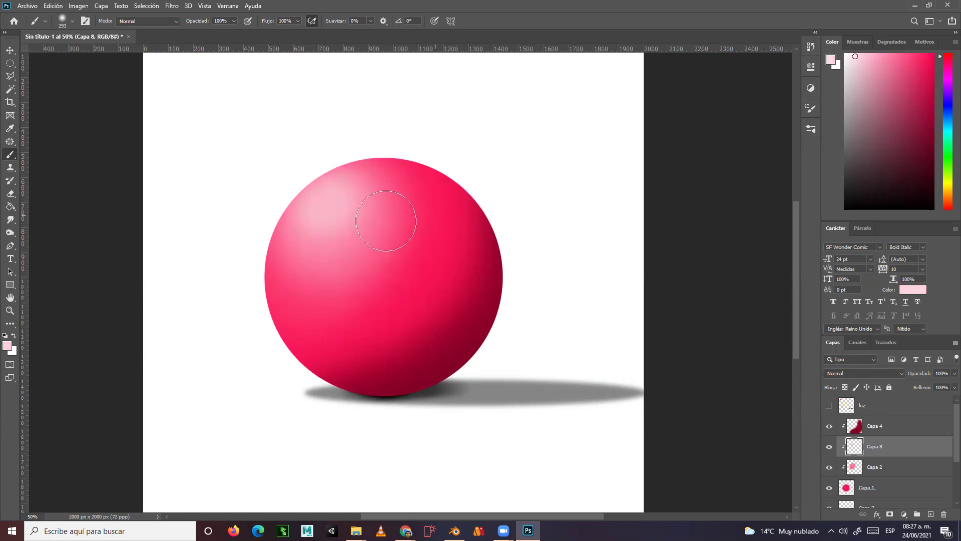
drag(331, 193, 330, 197)
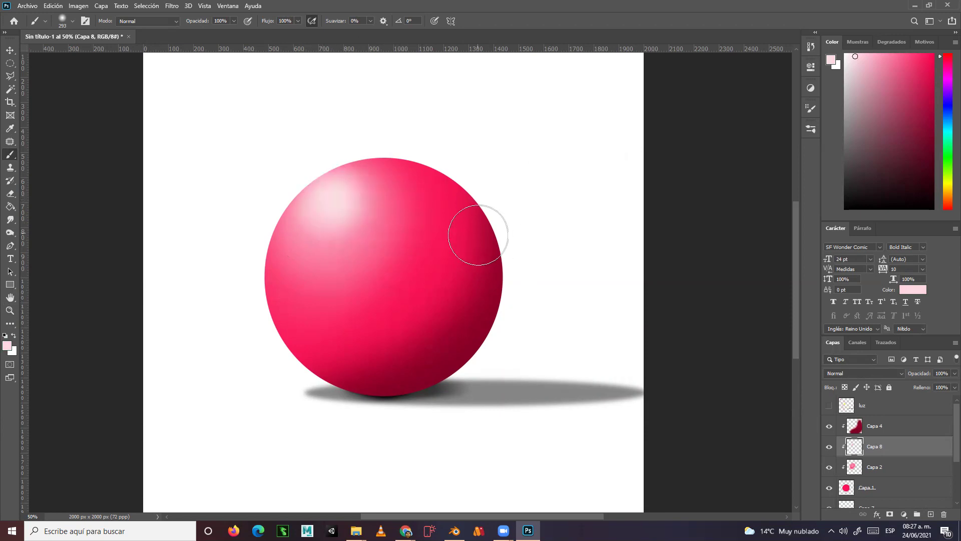
key(ctrl+z)
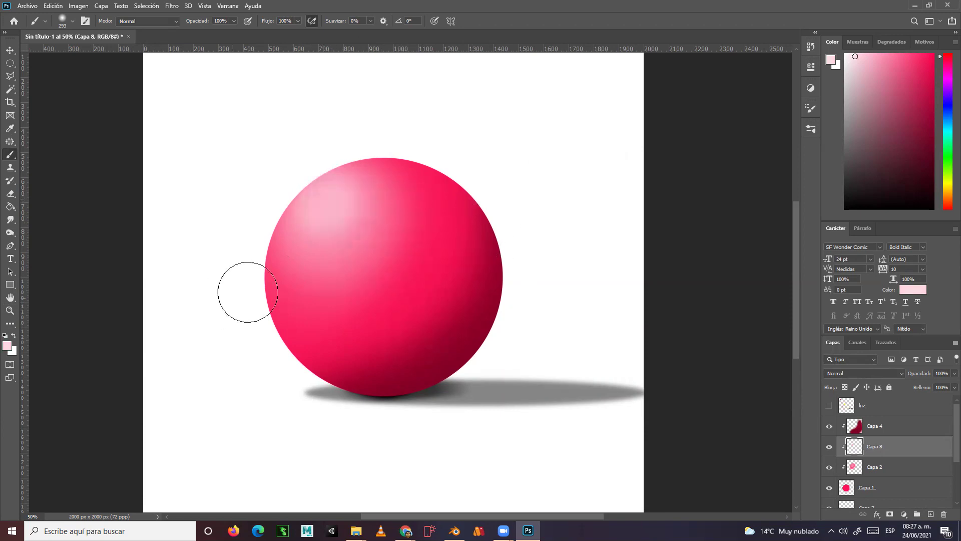
- Paint a very pale pink spot at the highlight's centre on Capa 8 with a 193 px brush, undoing the misplaced attempt
alt+right_drag(307, 262, 295, 258)
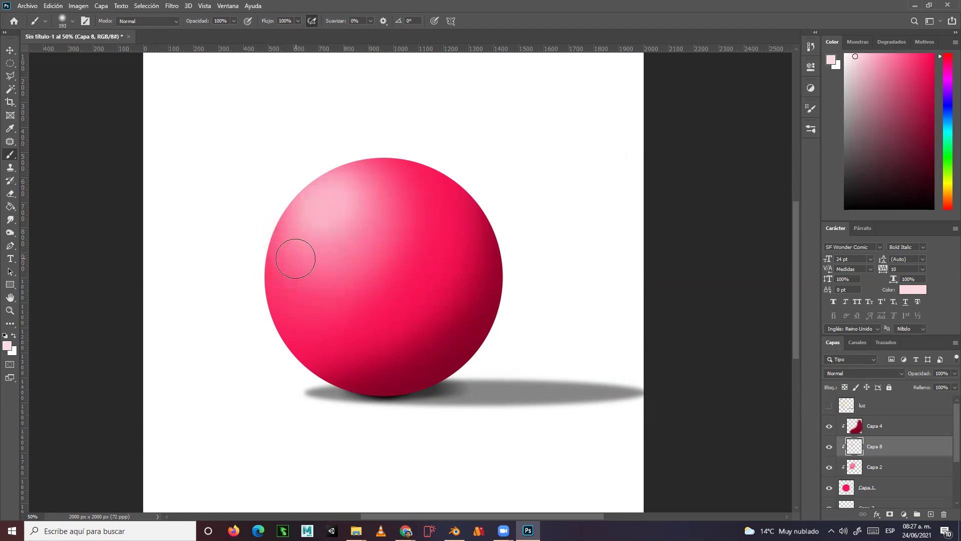
click(331, 190)
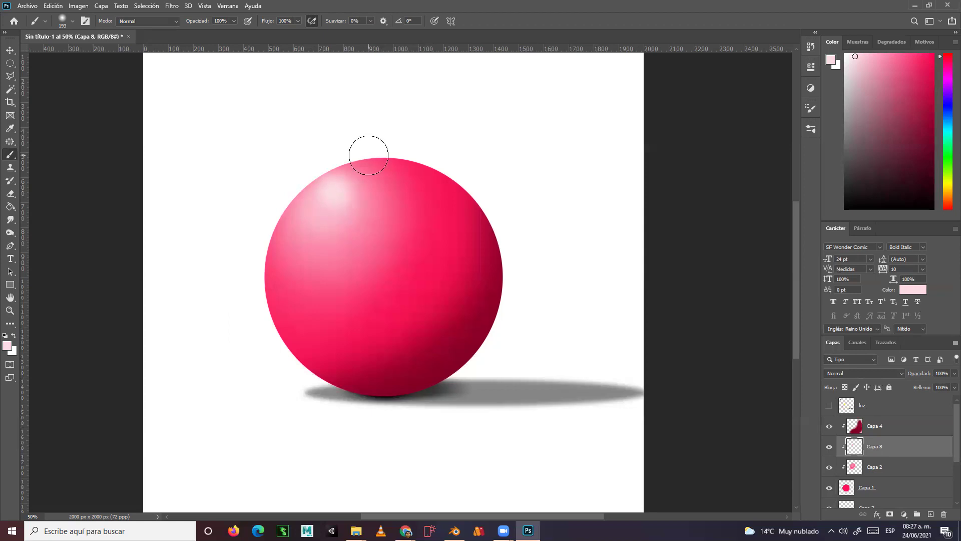
key(ctrl+z)
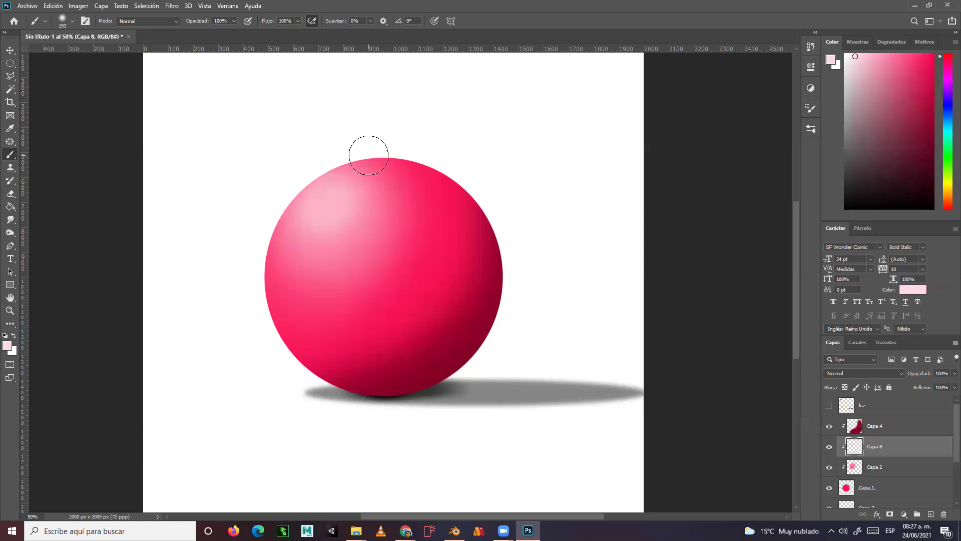
click(323, 205)
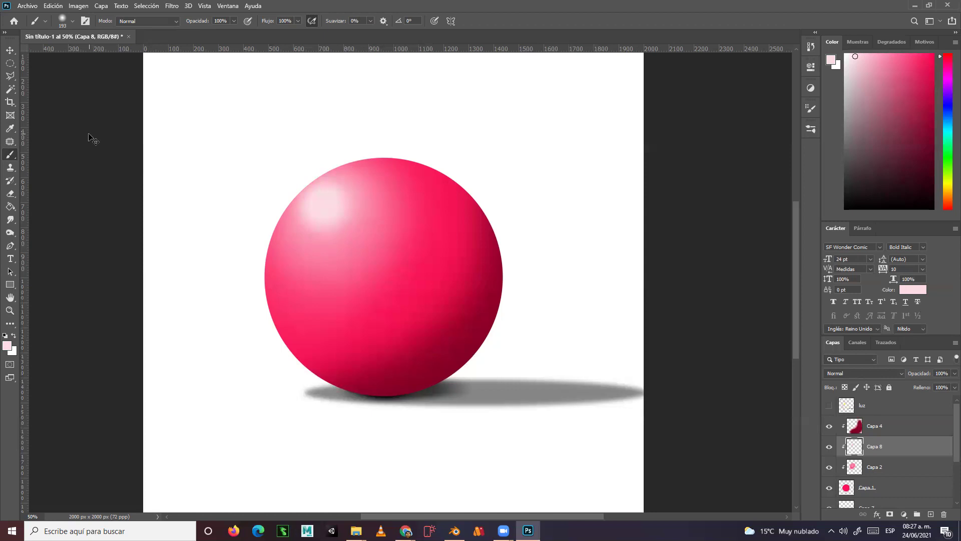
key(ctrl+z)
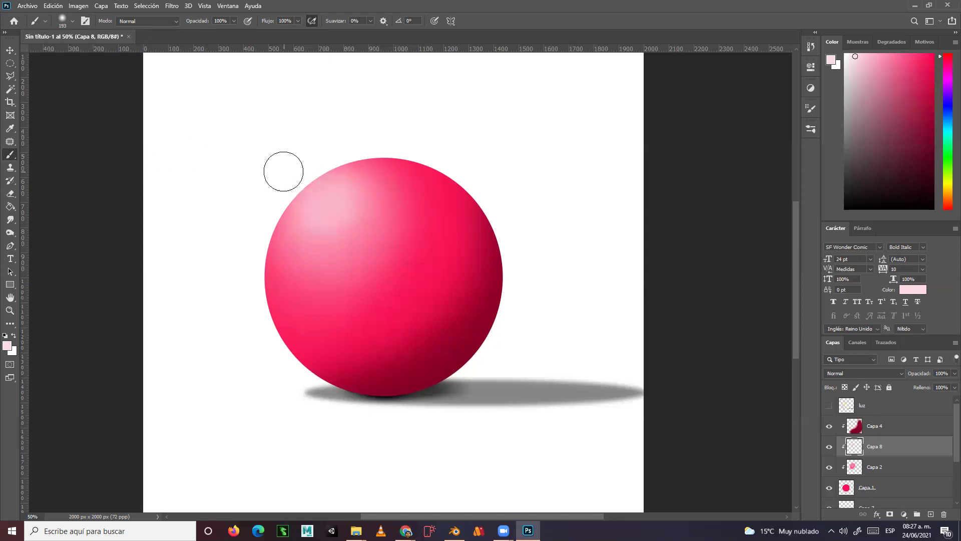
click(53, 5)
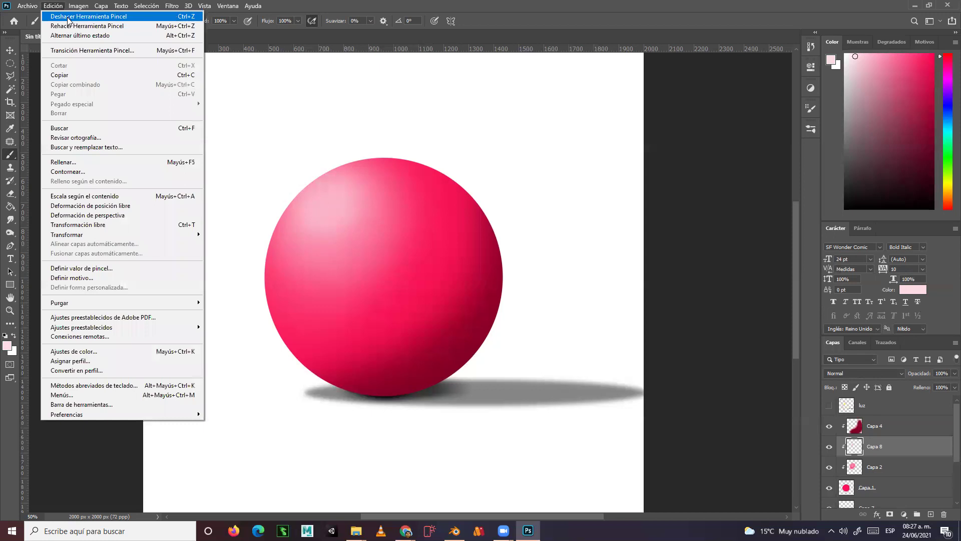
click(70, 28)
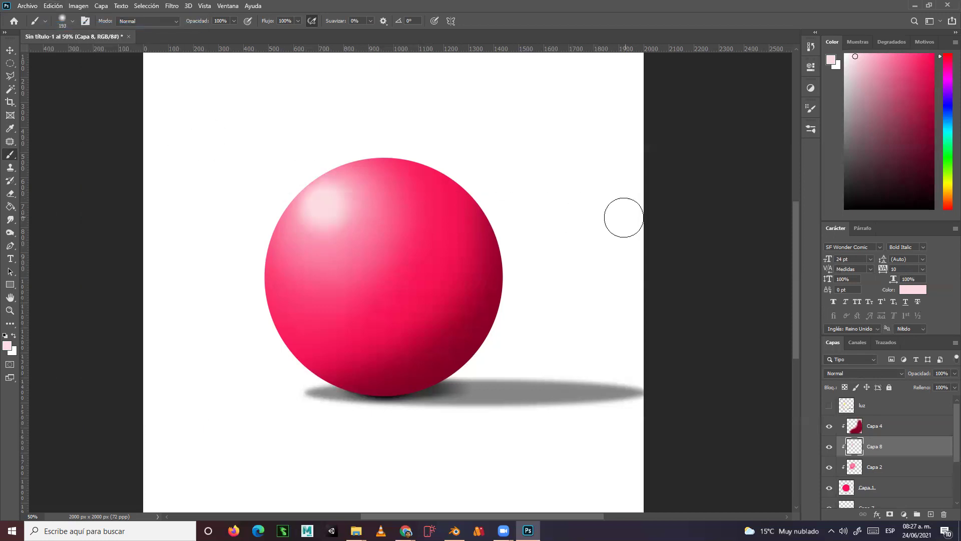
- Hide the clipped shading layers and the shadow layers so that only the flat circle shows on the background
scroll(608, 219, down, 2)
scroll(608, 220, down, 1)
scroll(621, 250, up, 2)
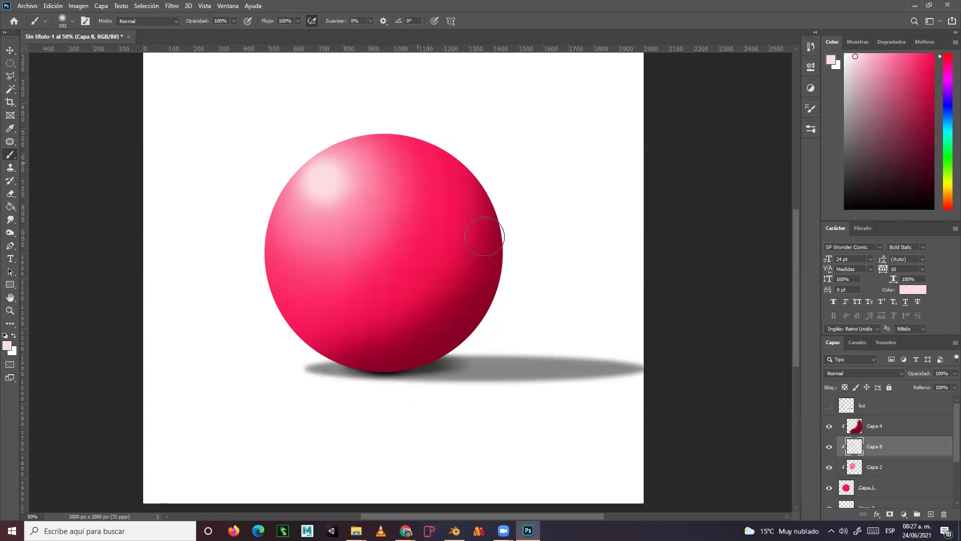
drag(829, 426, 828, 492)
click(828, 488)
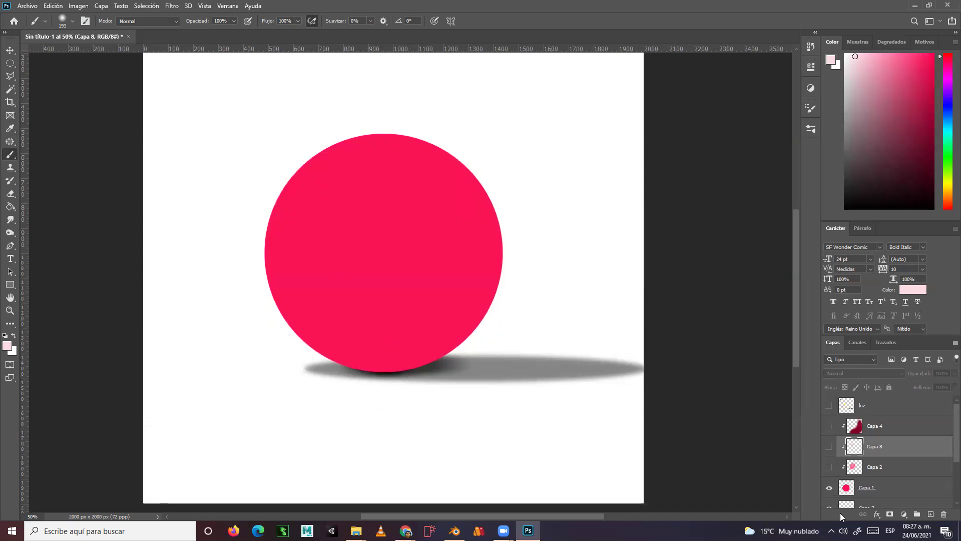
scroll(873, 470, down, 2)
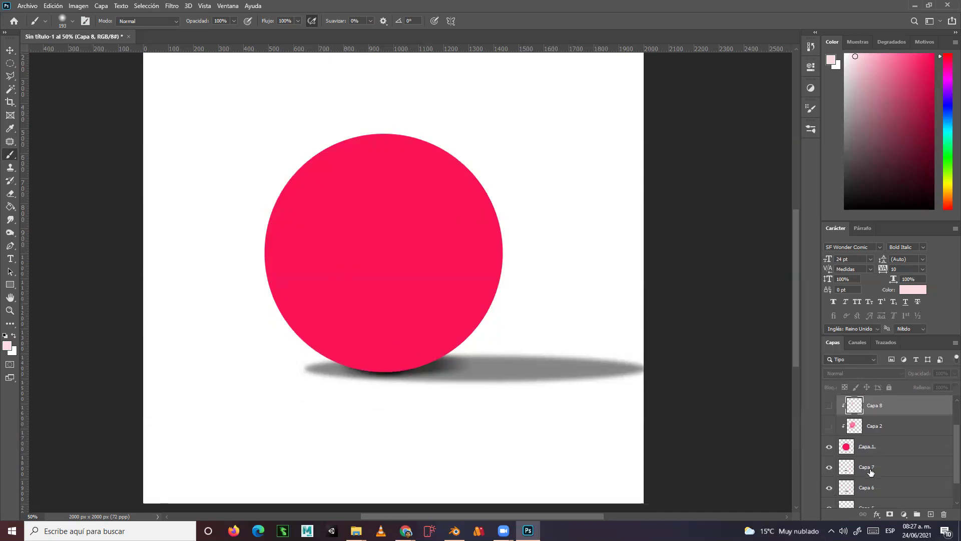
click(830, 504)
click(829, 487)
click(828, 467)
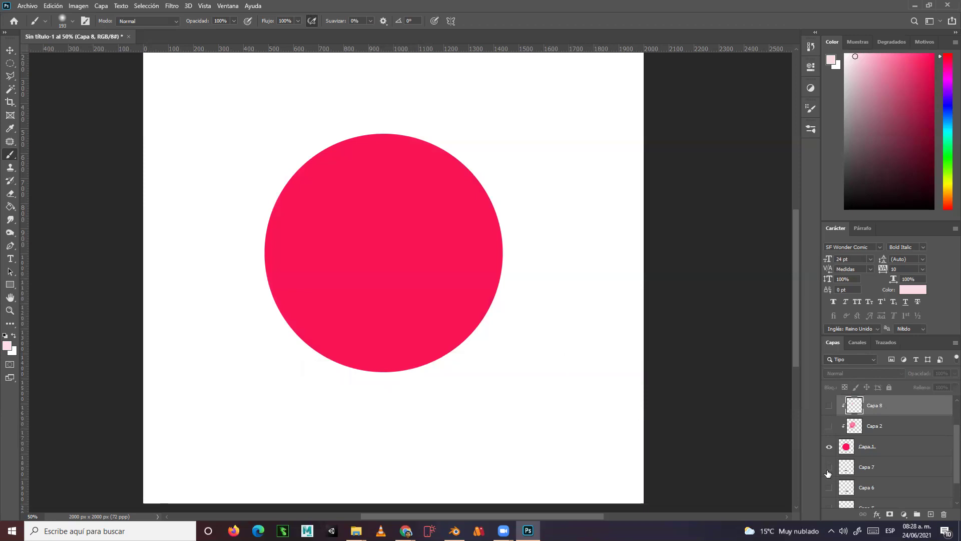
- Show the shadow layers and the clipped layers Capa 2, Capa 8 and Capa 4 again
click(831, 505)
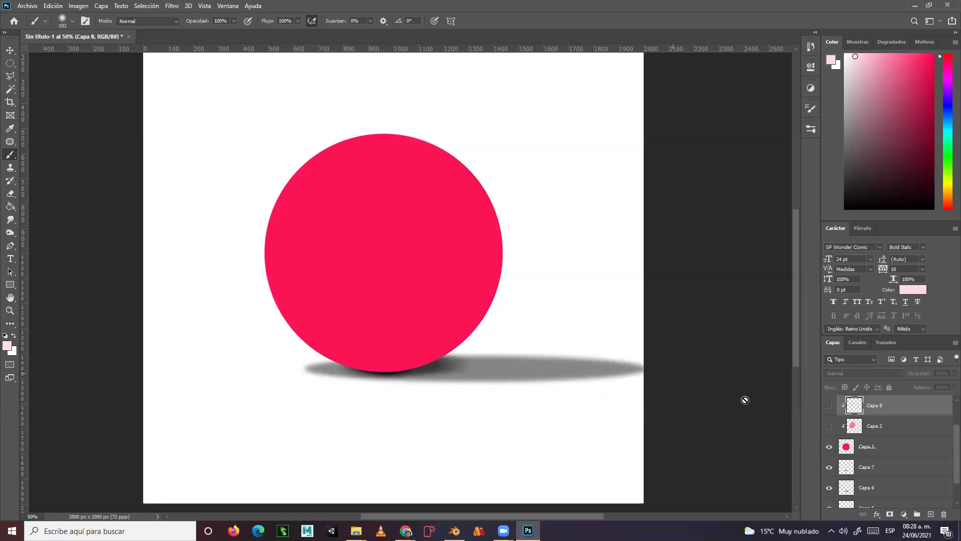
scroll(851, 451, up, 1)
click(829, 446)
click(830, 425)
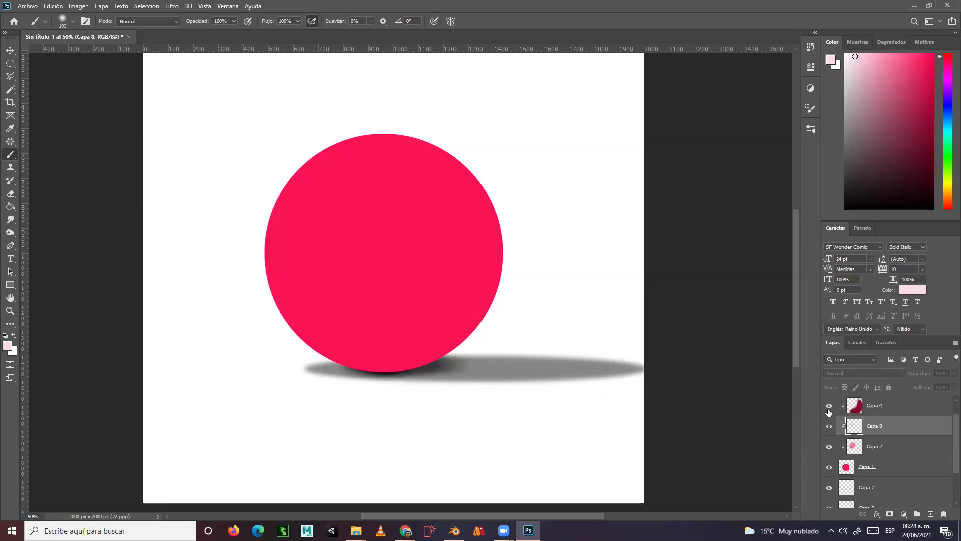
scroll(695, 325, up, 2)
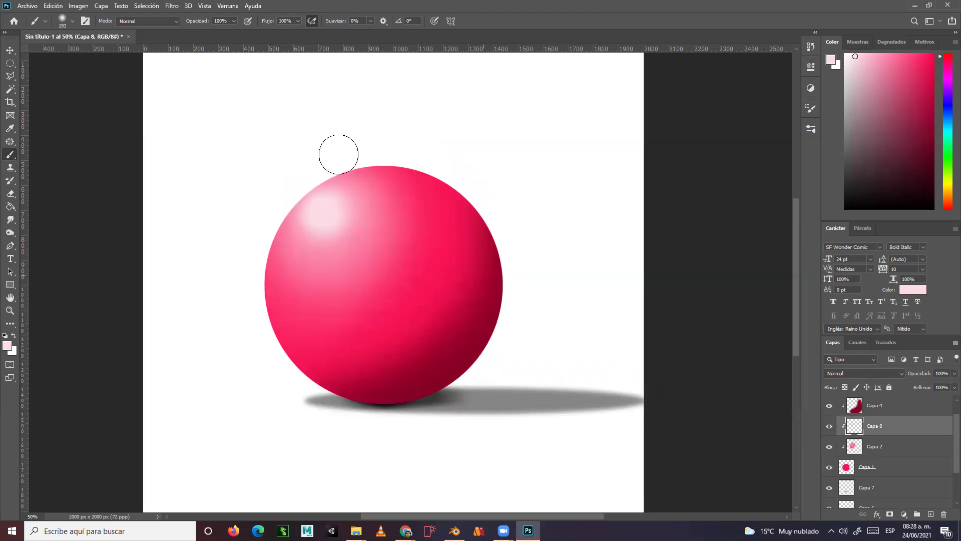
- Create a new 2000 x 2000 px RGB document at 72 ppi with a white background
click(28, 6)
click(28, 6)
key(ctrl+n)
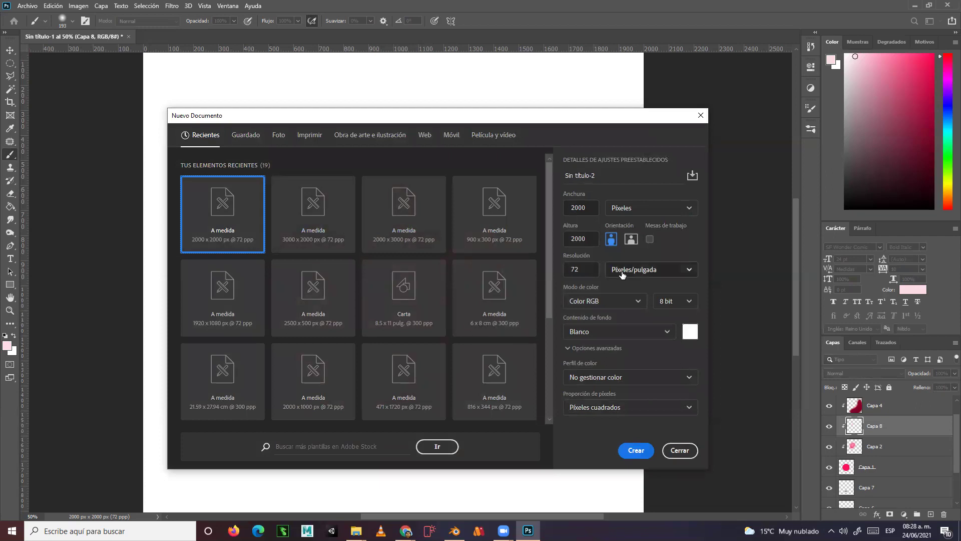
click(634, 452)
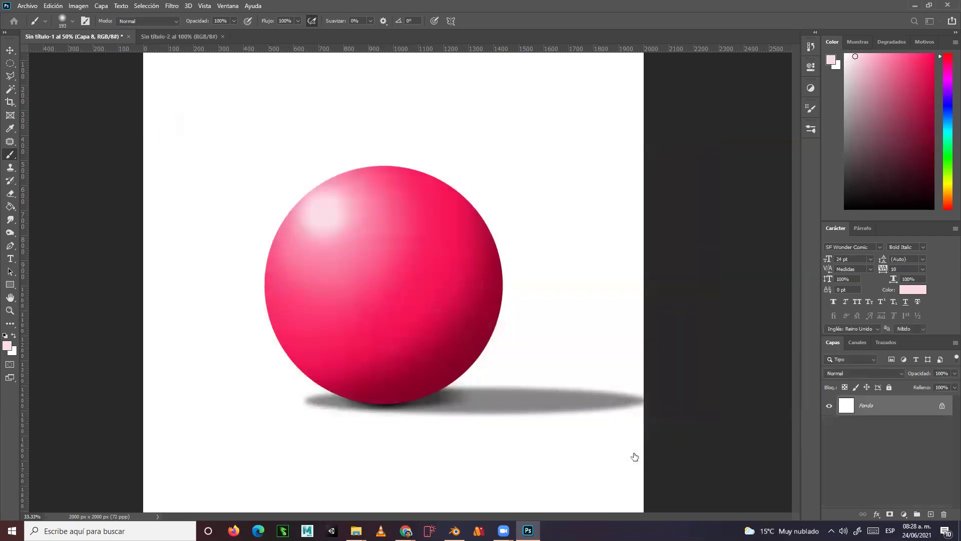
- Add a new layer and draw a circular selection about 970 px wide in the upper middle of the canvas
click(10, 64)
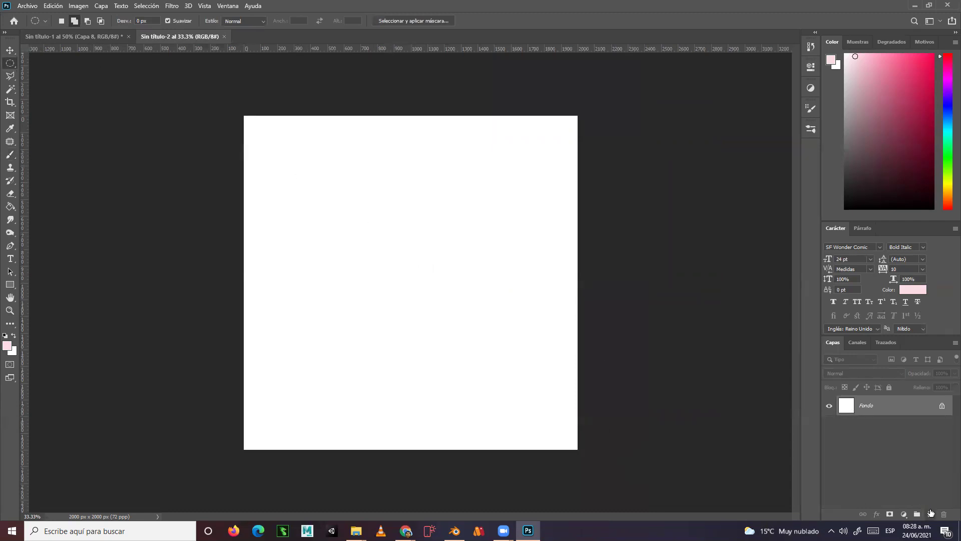
click(931, 513)
drag(363, 232, 482, 340)
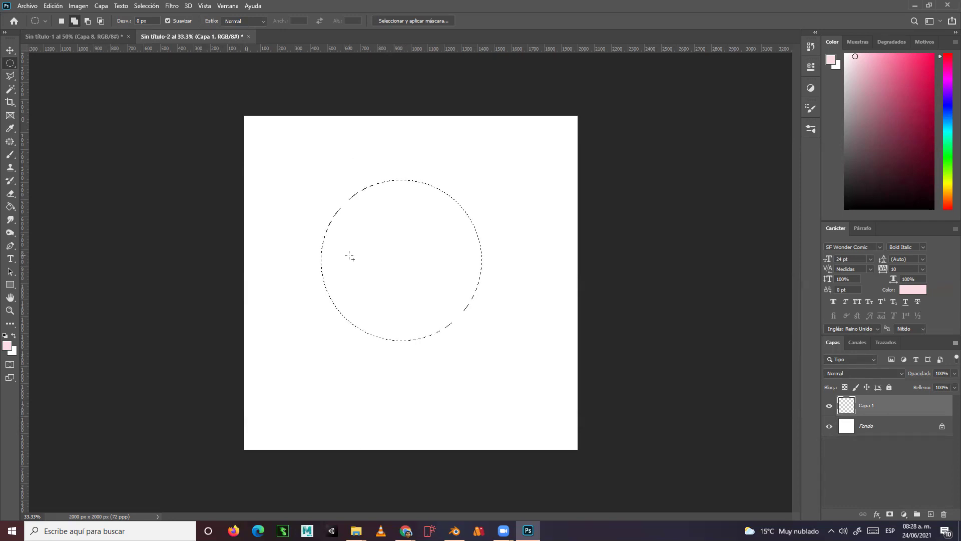
- Set the foreground to a light neutral gray and fill the circular selection with it on Capa 1
click(846, 90)
mouse_move(832, 82)
mouse_down()
mouse_move(847, 57)
mouse_move(847, 174)
mouse_up()
drag(846, 82, 835, 103)
click(9, 205)
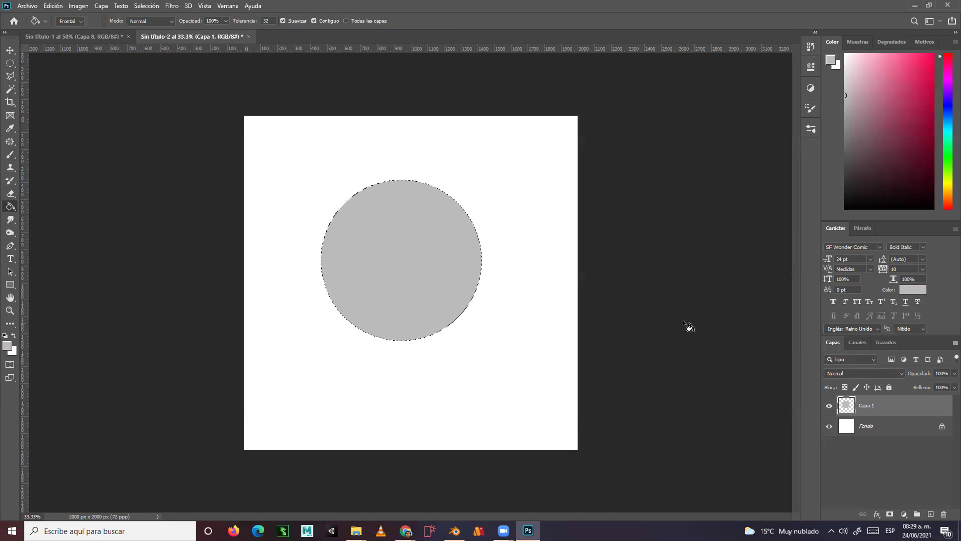
- Add an empty layer above the circle, clear the selection, and move the gray circle on Capa 1 to the canvas centre
click(929, 515)
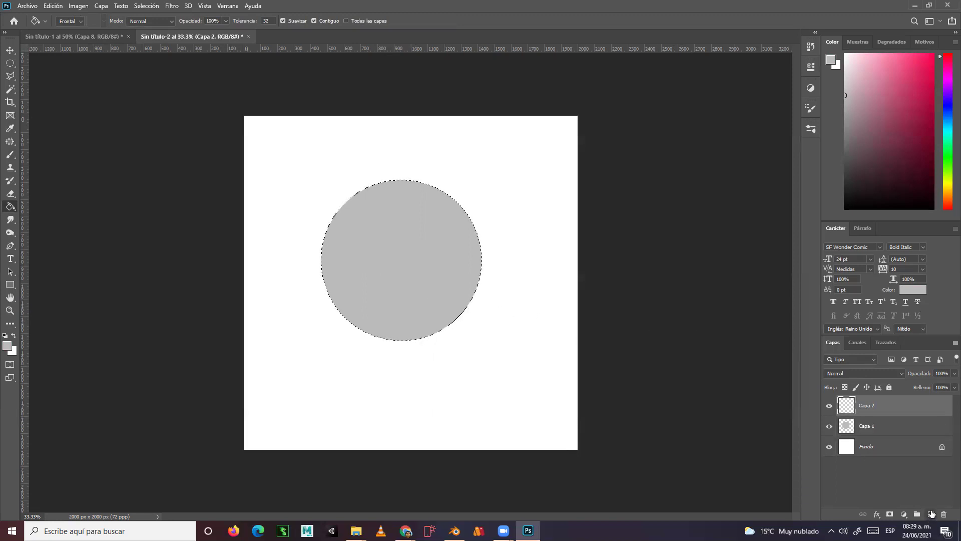
key(ctrl+d)
click(899, 430)
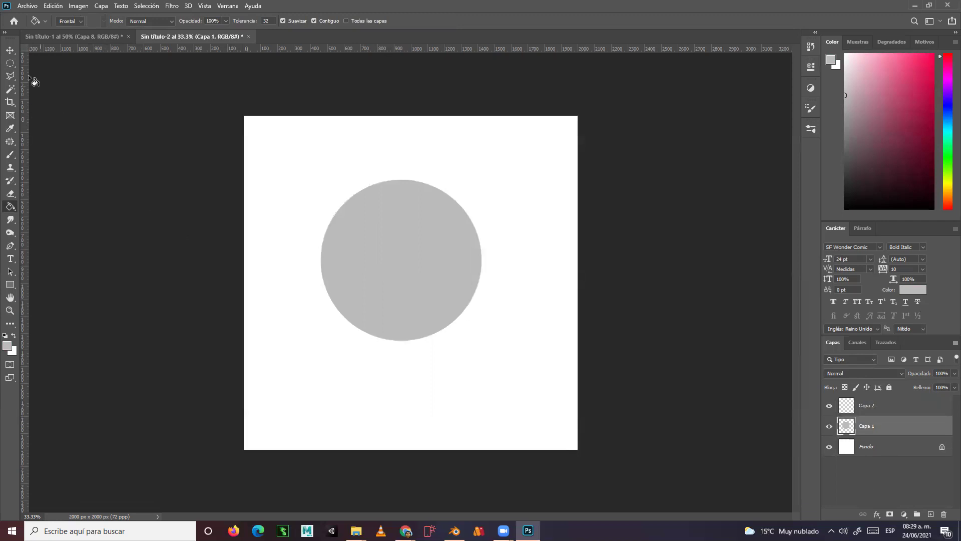
click(10, 50)
drag(421, 255, 429, 277)
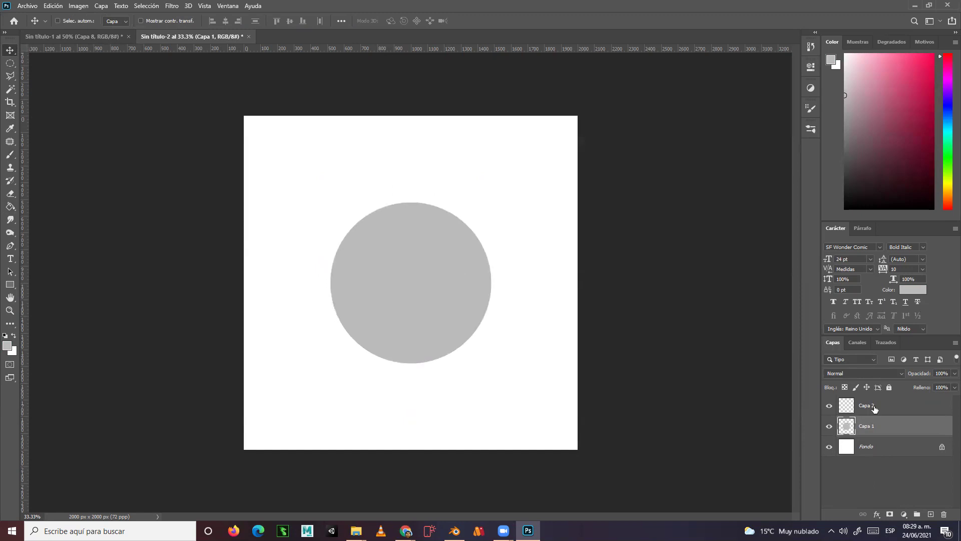
- Clip Capa 2 to the circle's layer and set the foreground to a lighter gray
click(874, 409)
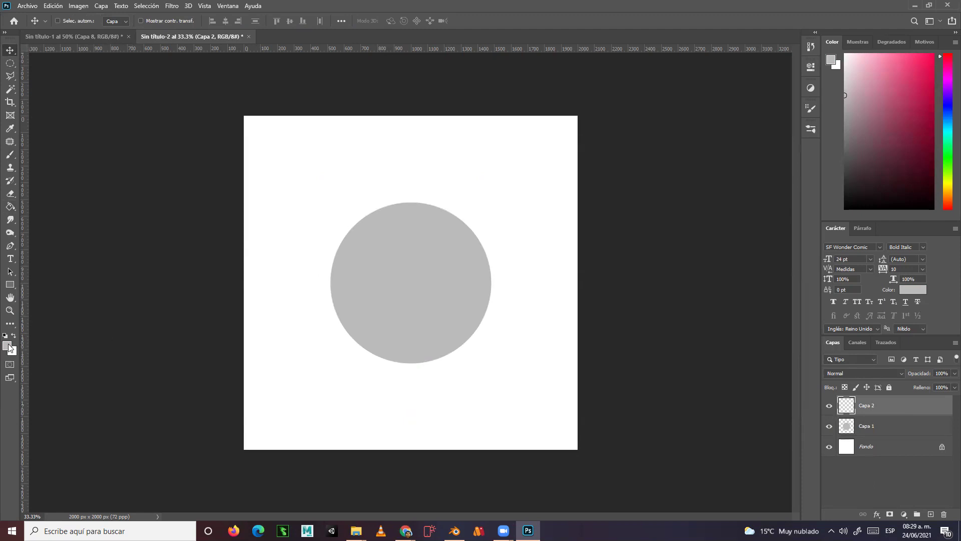
right_click(889, 412)
click(771, 290)
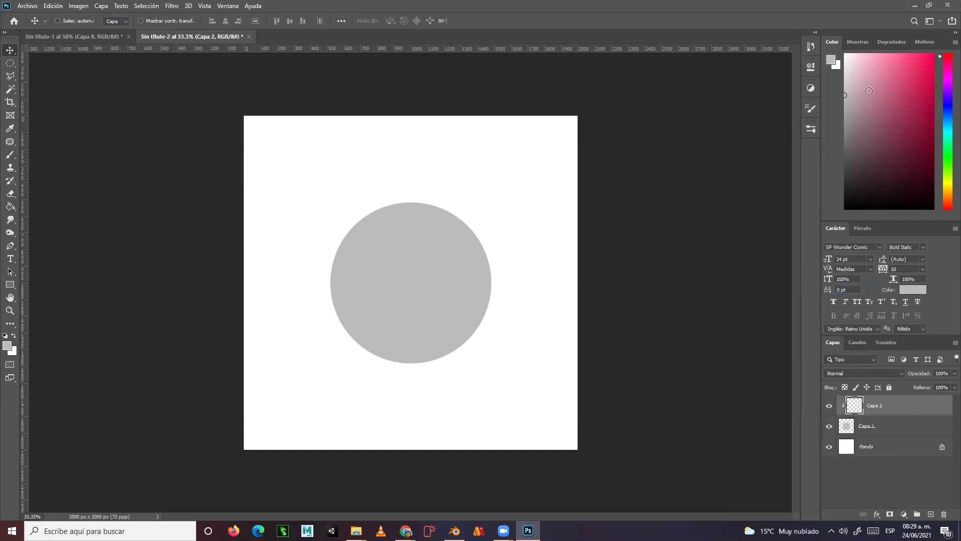
drag(848, 84, 839, 82)
- Darken the circle on Capa 1 with a Levels adjustment, lowering the midtone input level to about 0.7
click(891, 428)
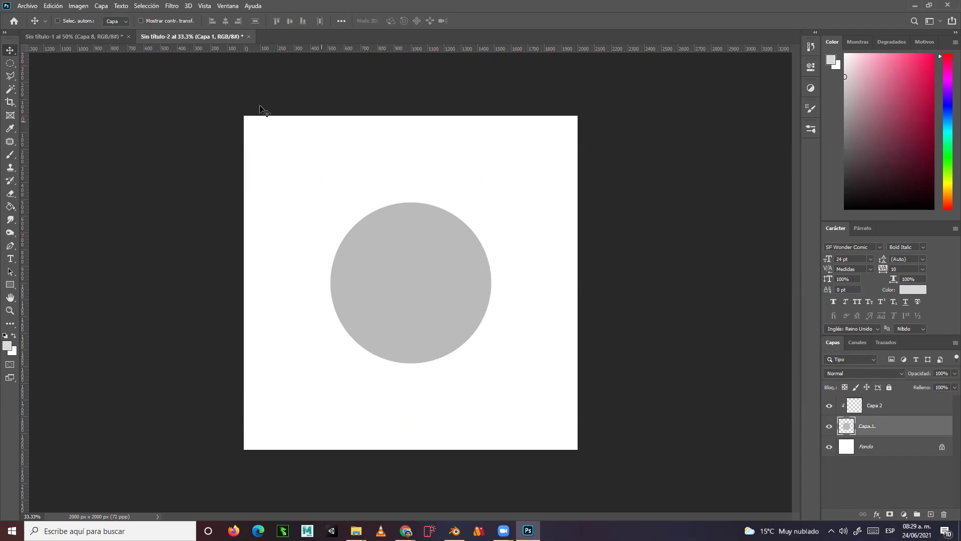
click(100, 7)
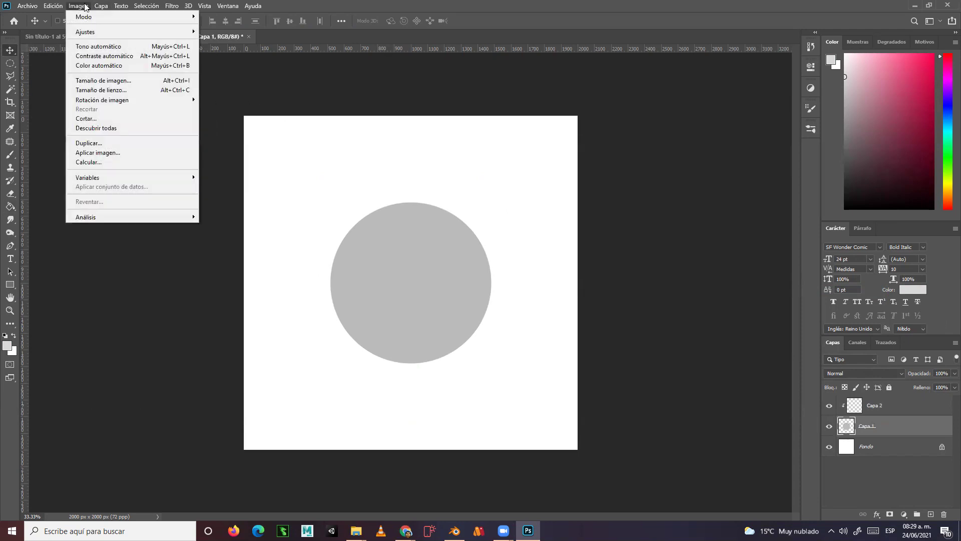
click(101, 6)
click(78, 6)
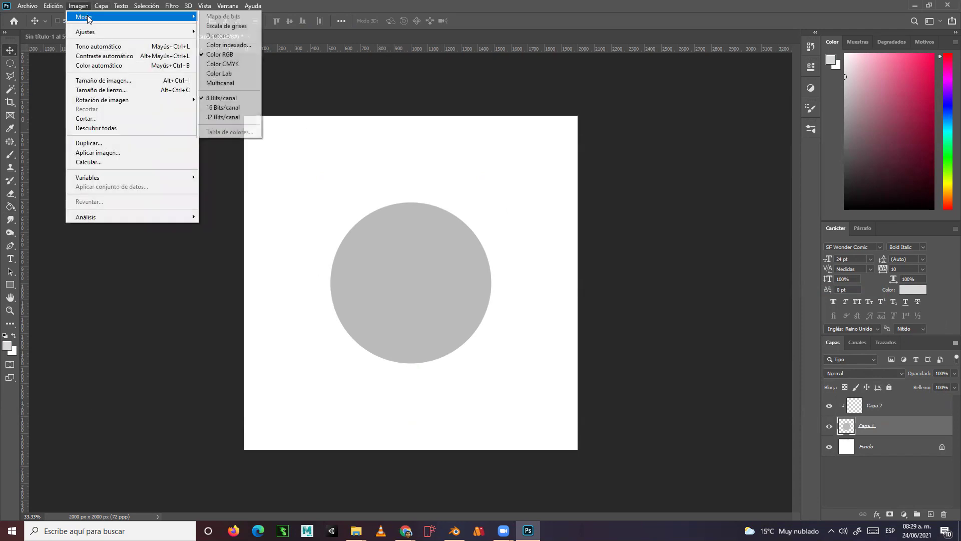
mouse_move(89, 32)
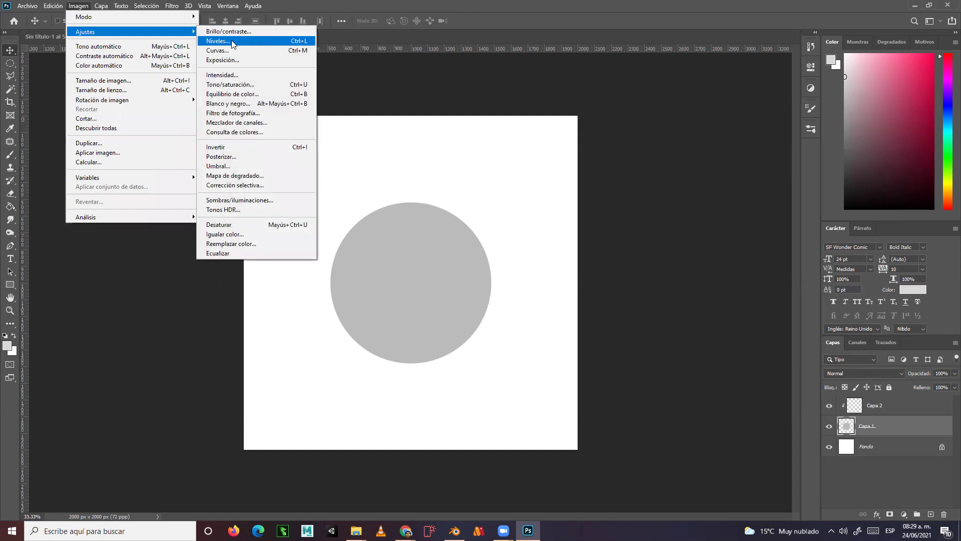
click(218, 41)
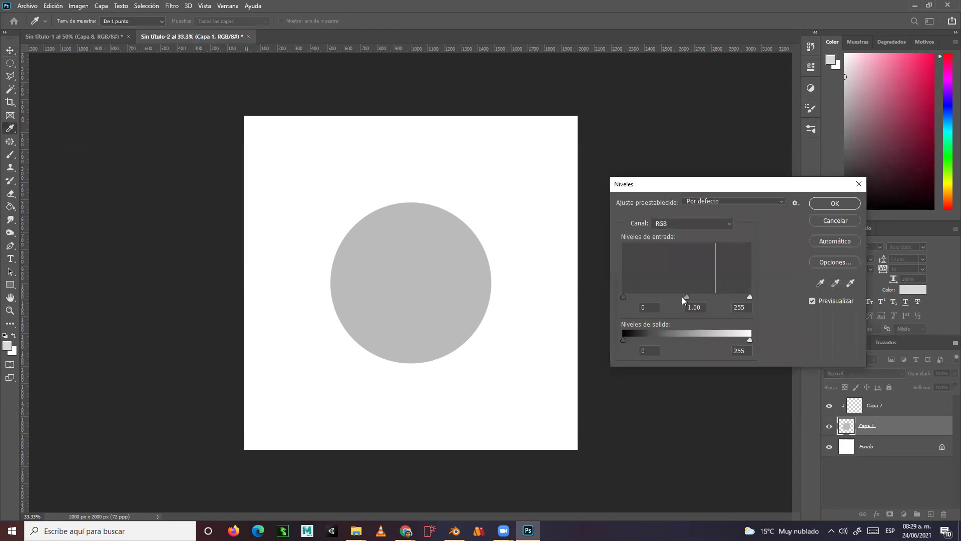
mouse_move(686, 297)
mouse_down()
mouse_move(678, 297)
mouse_move(697, 301)
mouse_up()
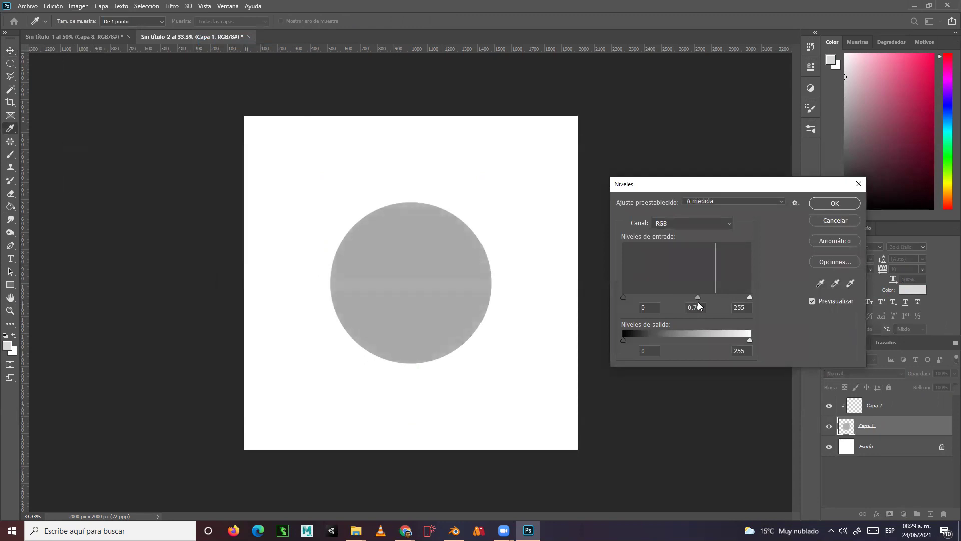
click(828, 207)
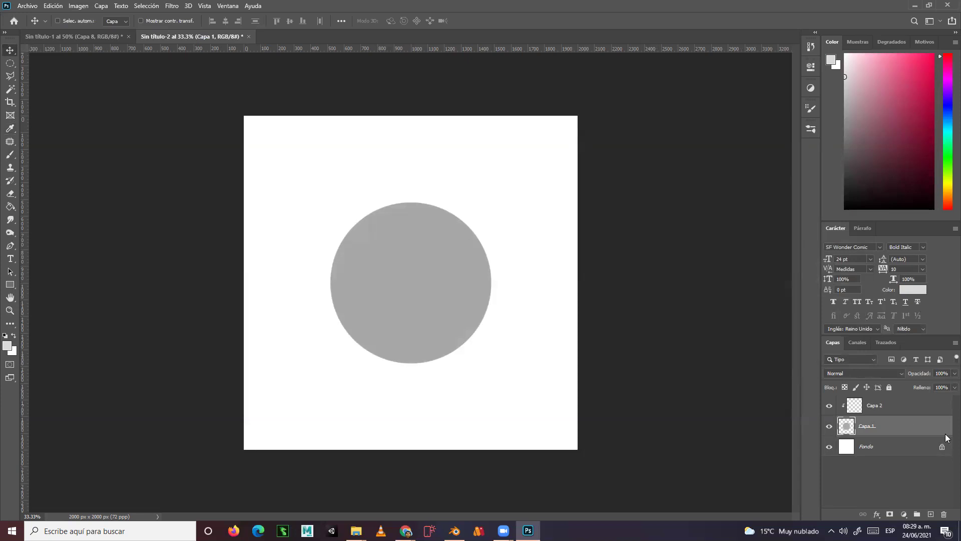
- Select Capa 2, sample the circle's gray and set the foreground to the slightly lighter gray bfbfbf
click(896, 408)
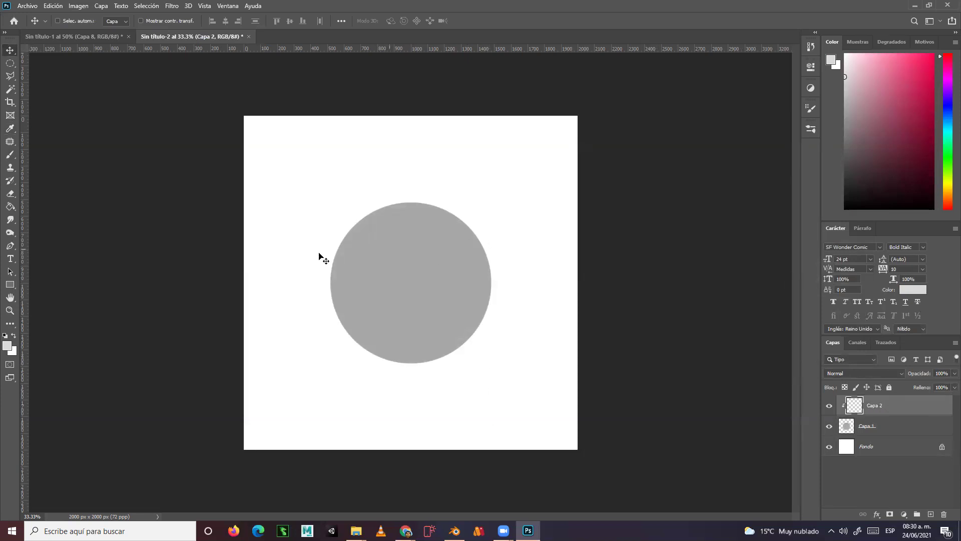
click(7, 347)
click(388, 274)
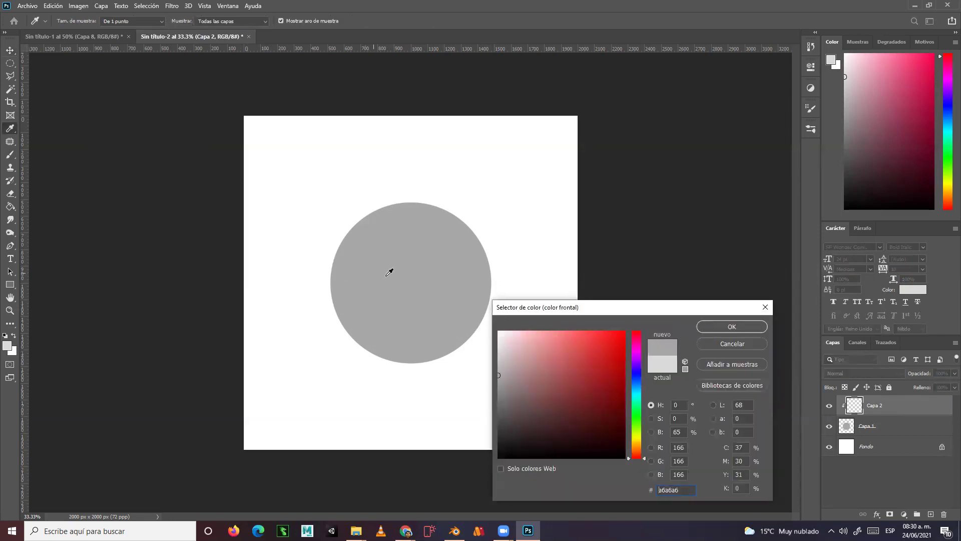
click(498, 362)
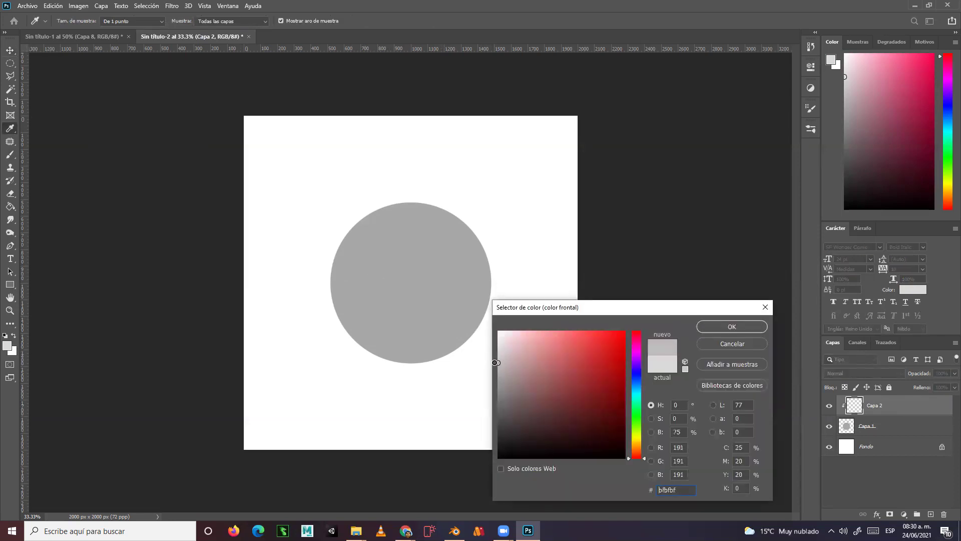
click(710, 327)
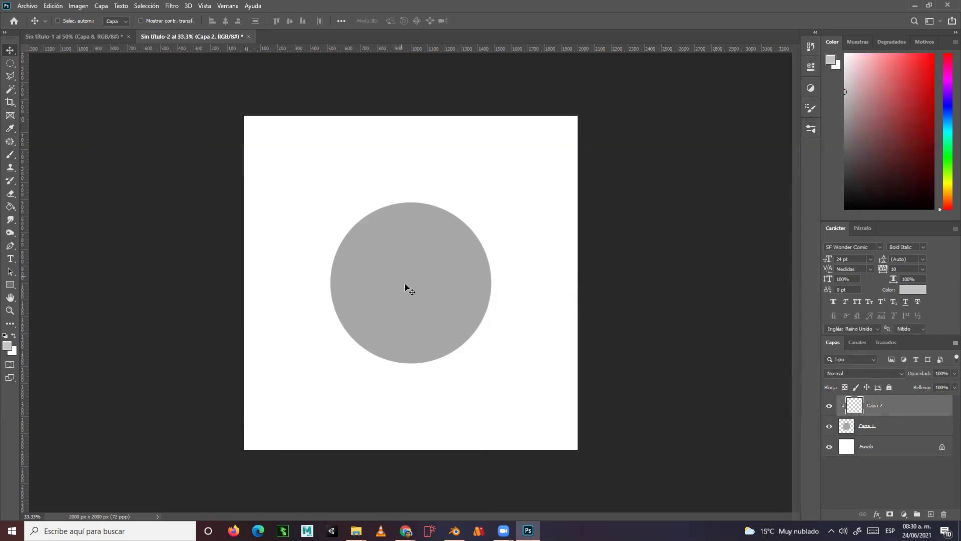
- Paint a soft light-gray highlight over the upper-left part of the circle on Capa 2 with a brush of about 667 px
click(10, 154)
mouse_move(393, 281)
alt+right_down()
mouse_move(433, 284)
mouse_move(432, 325)
mouse_move(419, 146)
alt+right_up()
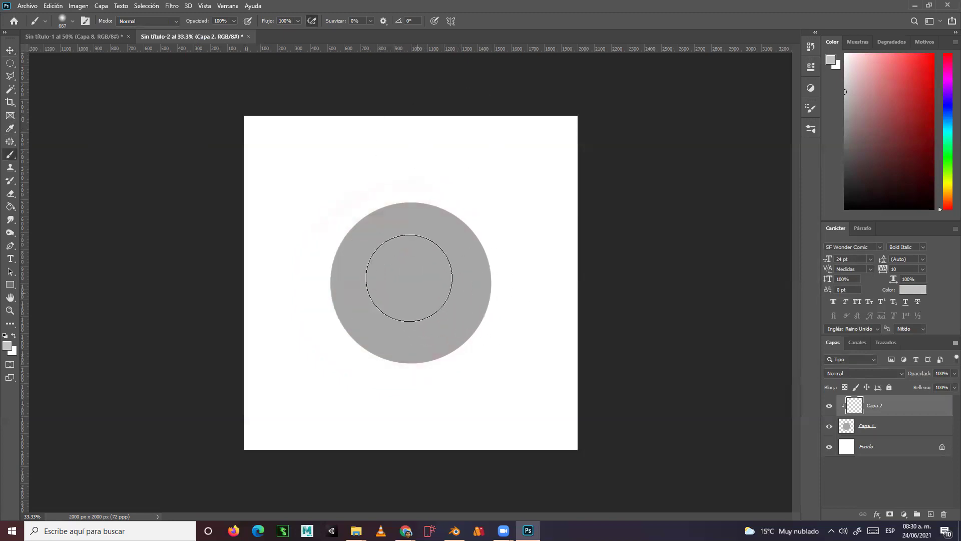
click(394, 239)
mouse_move(394, 239)
mouse_down()
mouse_move(380, 245)
mouse_move(373, 282)
mouse_up()
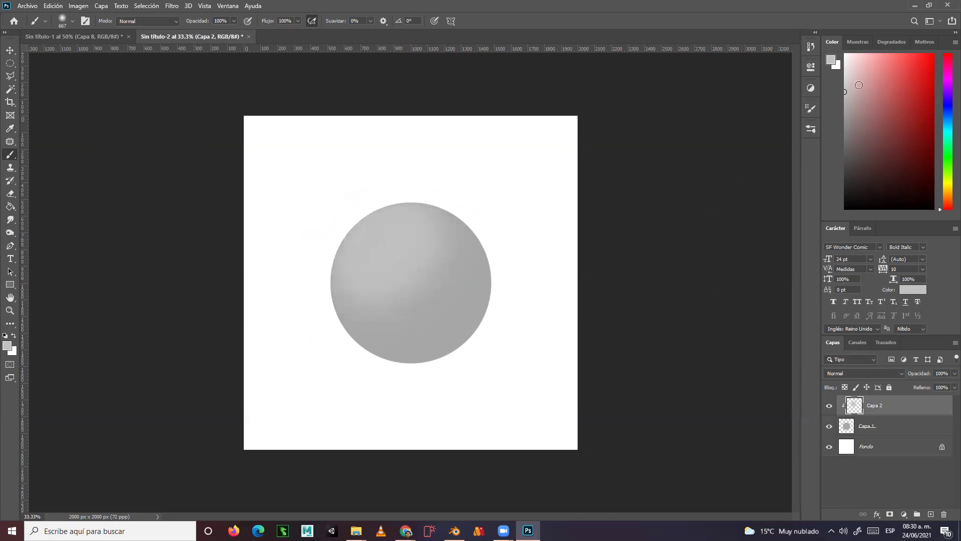
- Build up the highlight on Capa 2 with progressively lighter grays, reducing the brush to 529 and 361 px, and undo the last changes
click(845, 80)
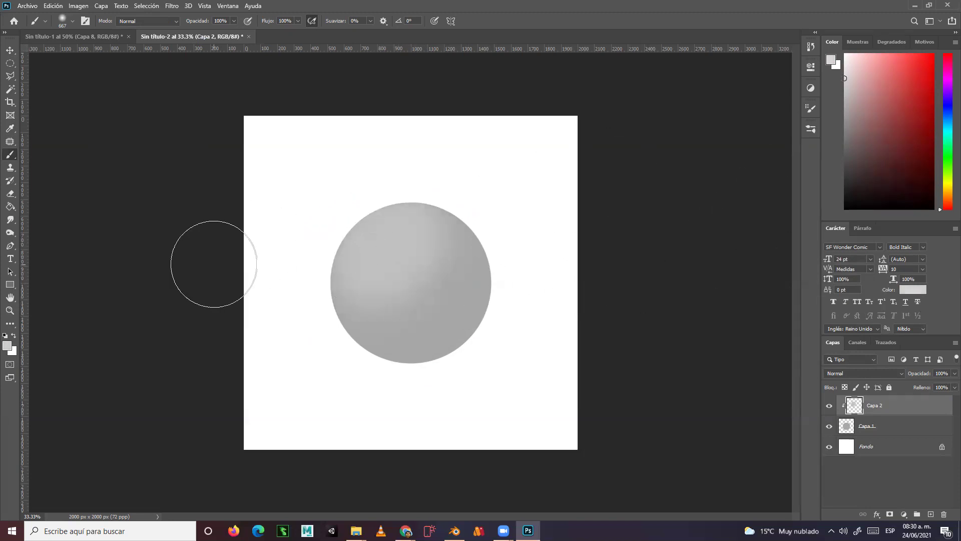
alt+right_drag(382, 235, 369, 241)
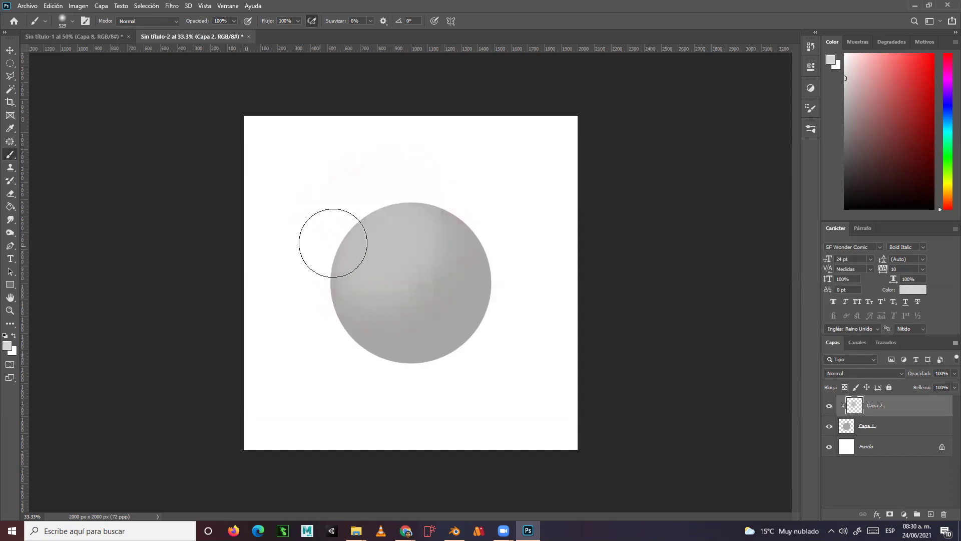
drag(380, 227, 350, 269)
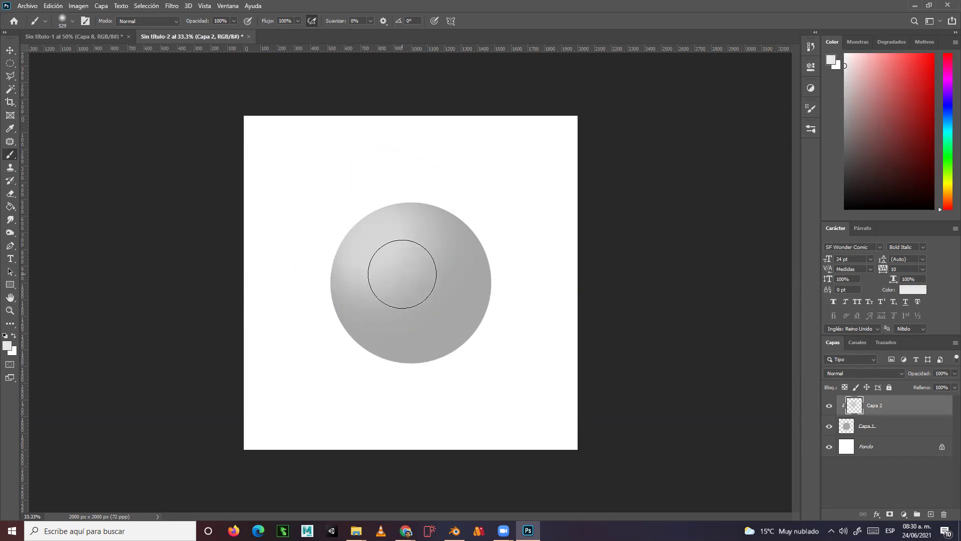
alt+right_drag(385, 254, 371, 254)
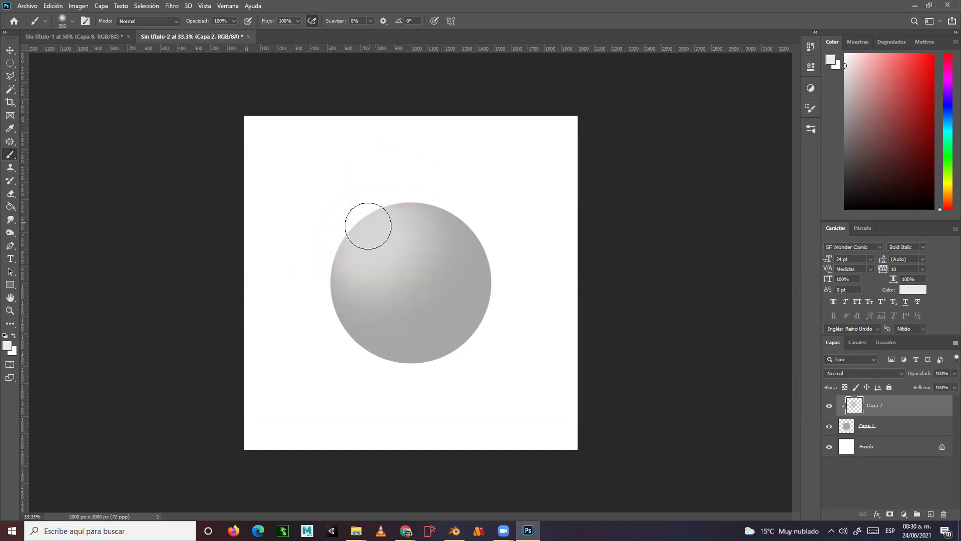
drag(375, 230, 357, 251)
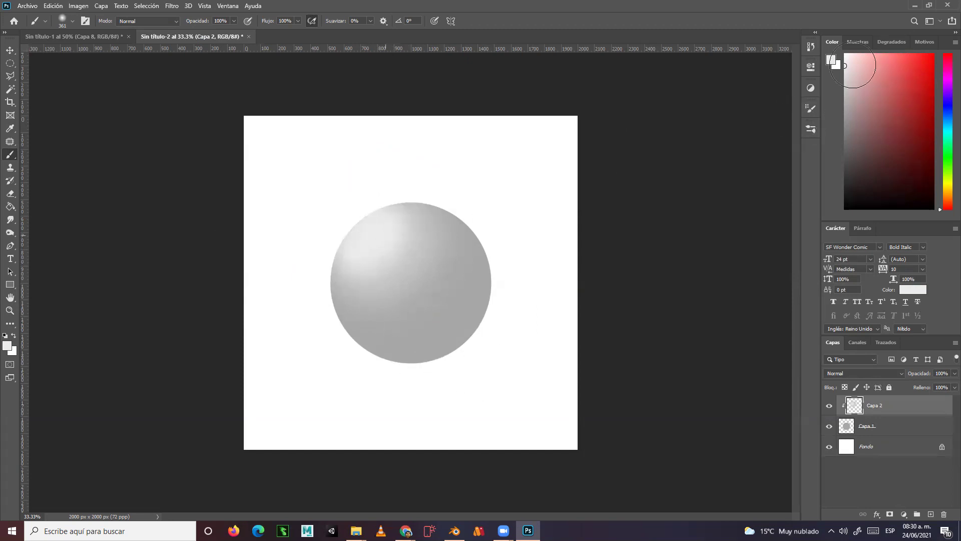
key(ctrl+z)
key(ctrl+z)
key(ctrl+z)
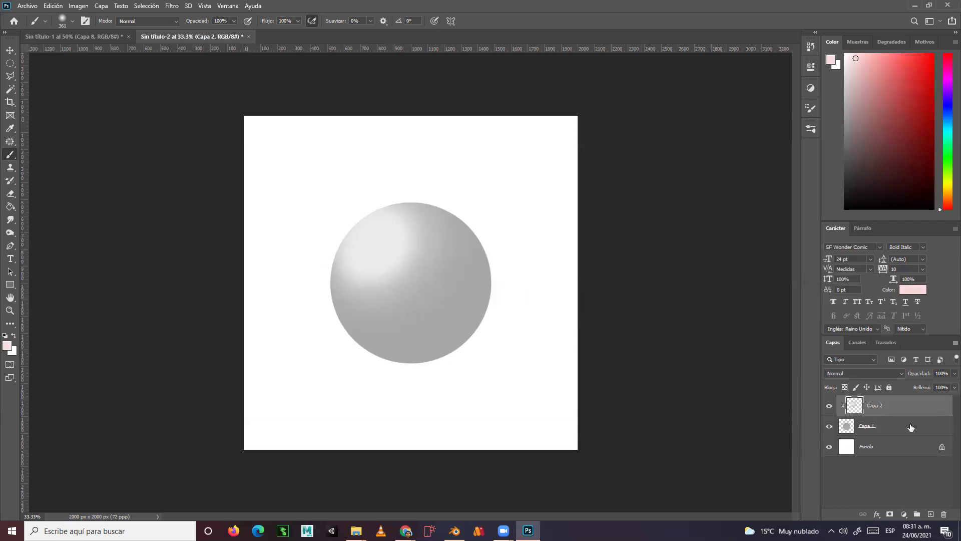
- Add a new layer above Capa 2 and set the foreground to the darker gray 8b8b8b
click(931, 515)
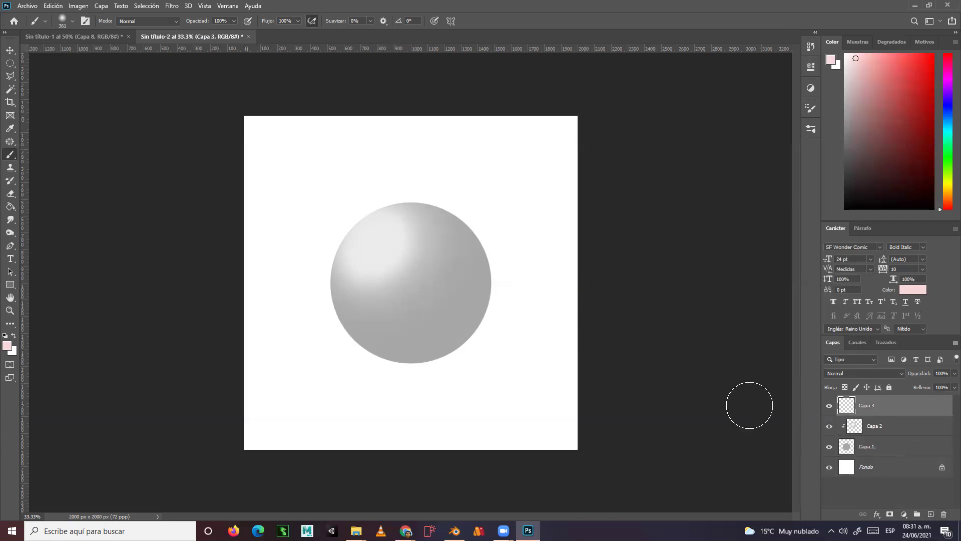
click(439, 339)
drag(500, 387, 493, 388)
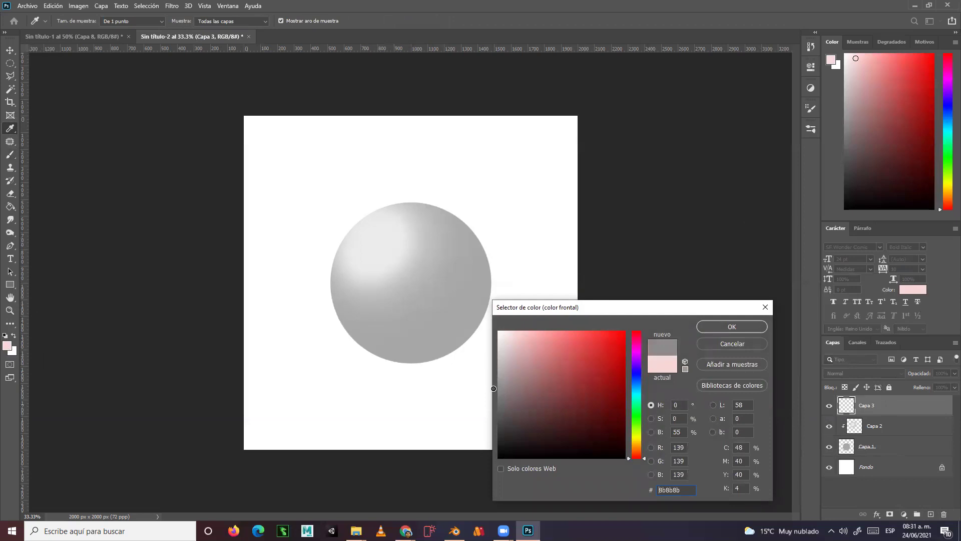
click(719, 324)
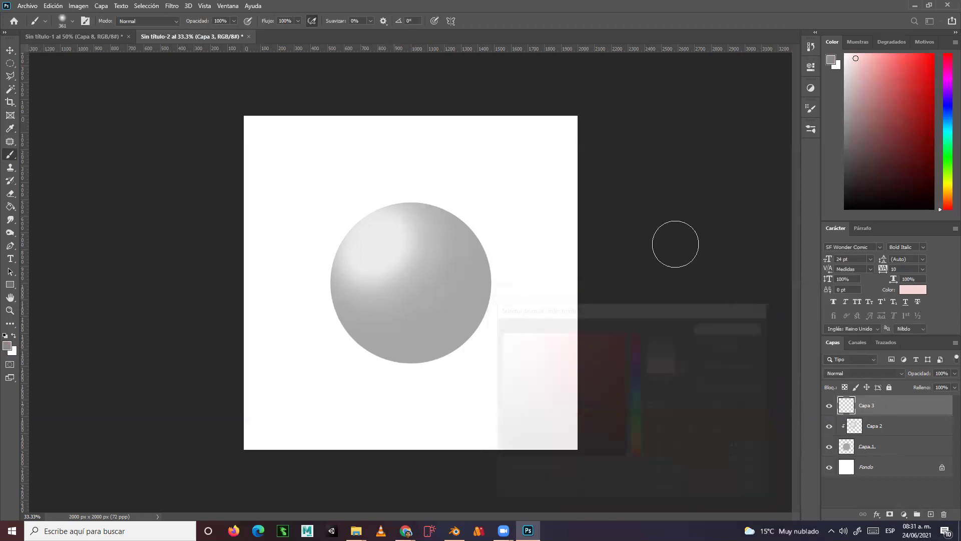
- Clip Capa 3 to the circle and shade its lower-right side with progressively darker grays, using a 577 px soft brush
alt+right_drag(509, 340, 522, 343)
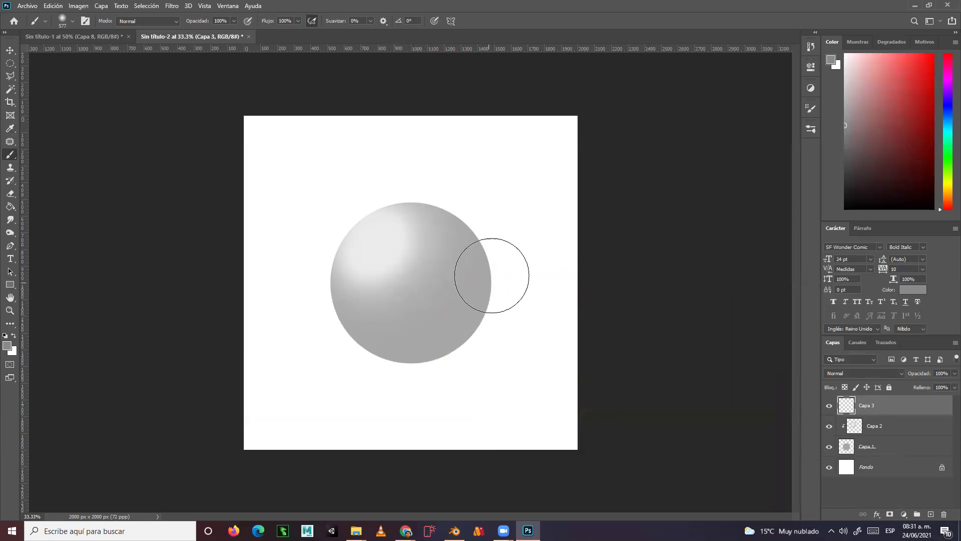
click(514, 271)
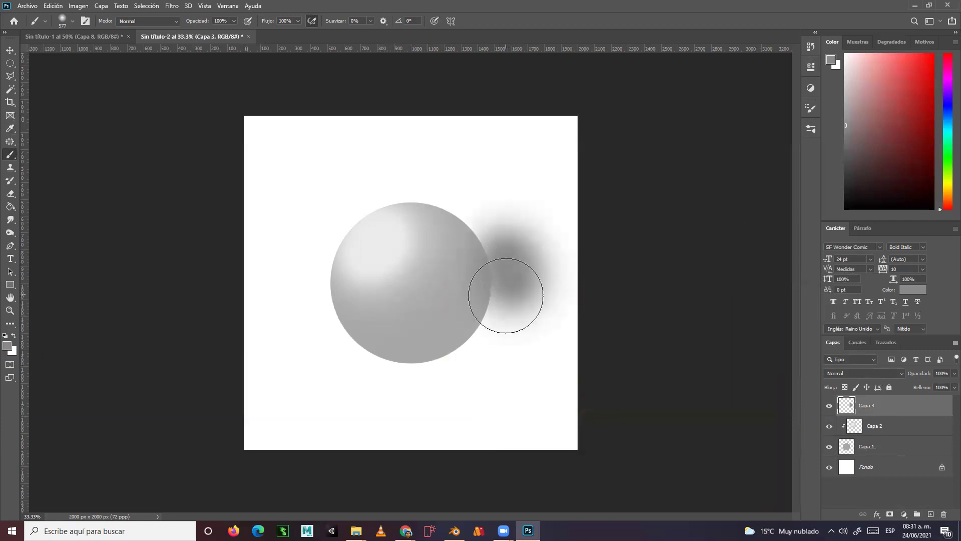
key(ctrl+z)
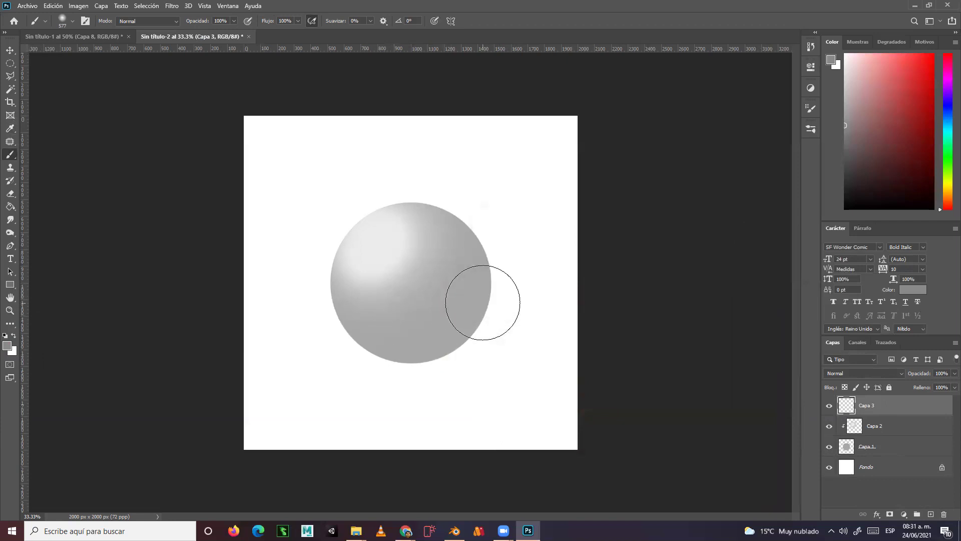
right_click(878, 412)
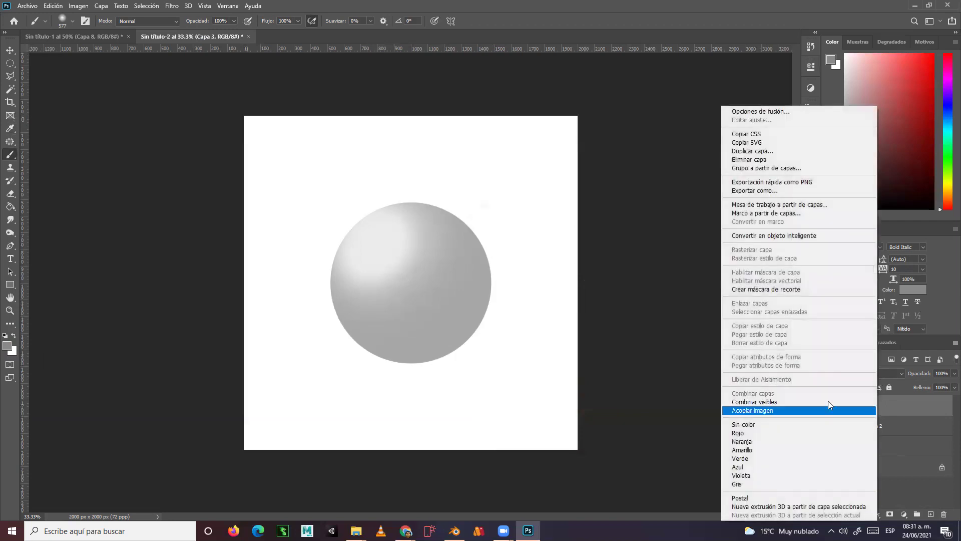
click(758, 289)
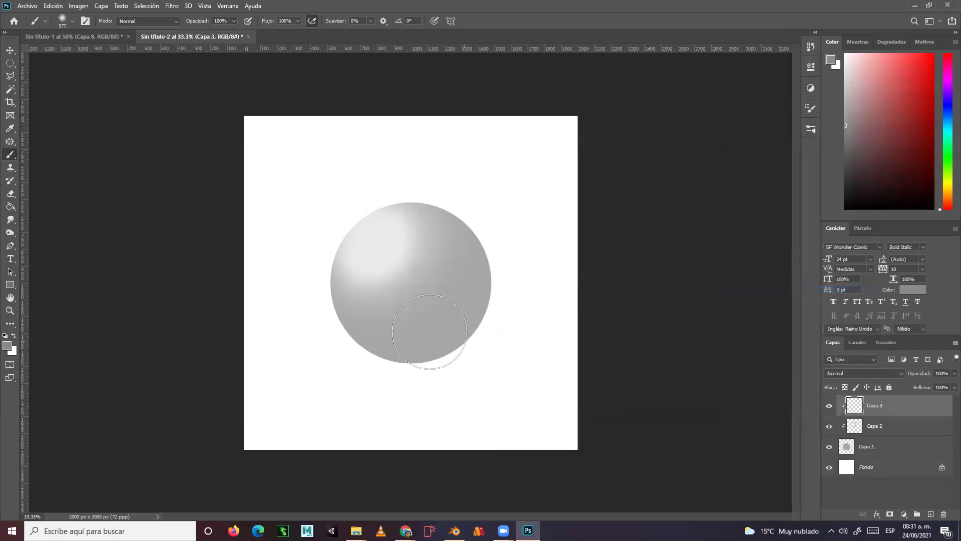
mouse_move(525, 269)
mouse_down()
mouse_move(512, 305)
mouse_move(471, 373)
mouse_move(509, 293)
mouse_move(461, 357)
mouse_move(425, 376)
mouse_move(436, 354)
mouse_move(458, 346)
mouse_move(426, 373)
mouse_move(363, 390)
mouse_move(413, 373)
mouse_move(393, 380)
mouse_up()
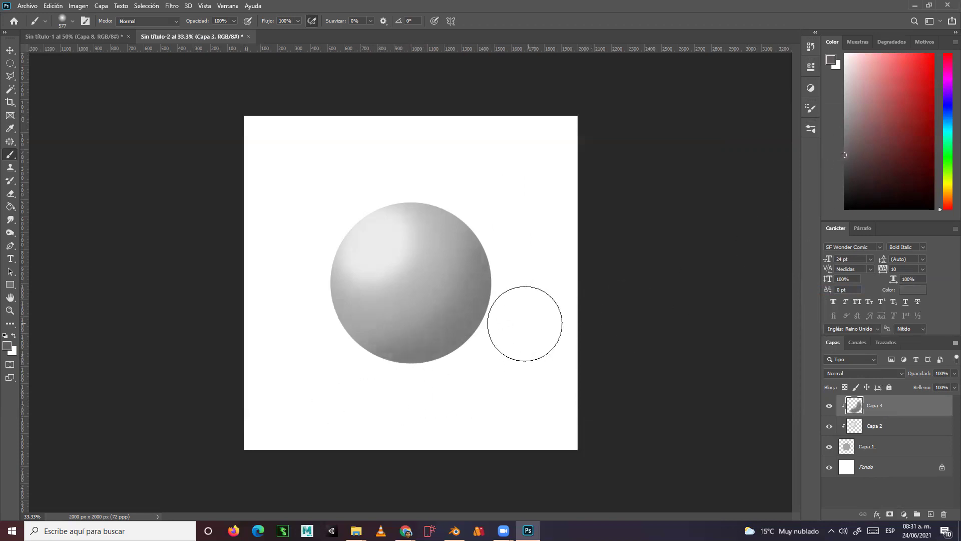
mouse_move(520, 331)
mouse_down()
mouse_move(513, 350)
mouse_move(523, 309)
mouse_move(495, 374)
mouse_move(510, 345)
mouse_move(464, 394)
mouse_move(497, 353)
mouse_move(441, 397)
mouse_move(484, 371)
mouse_move(400, 404)
mouse_up()
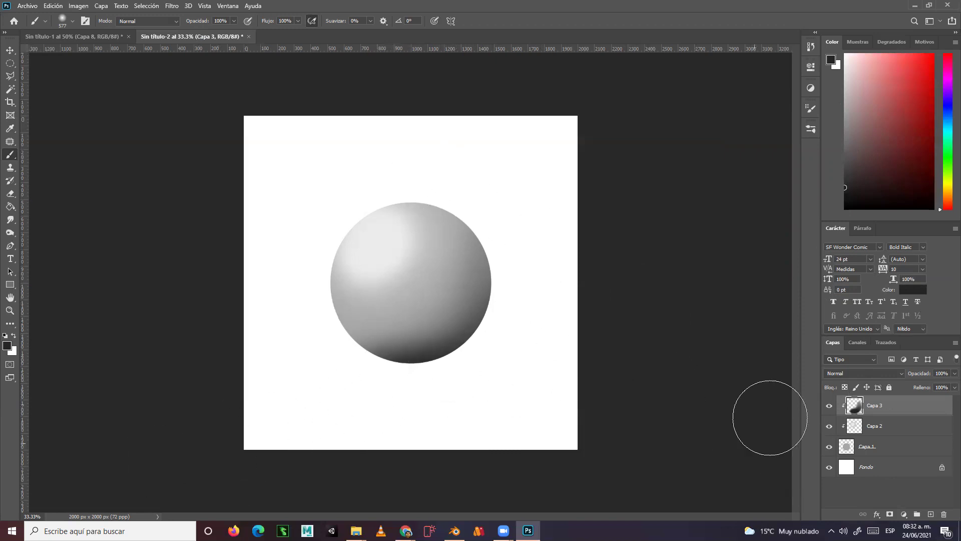
- Add a new layer named color, clip it to the sphere and set its blend mode to Color
click(931, 514)
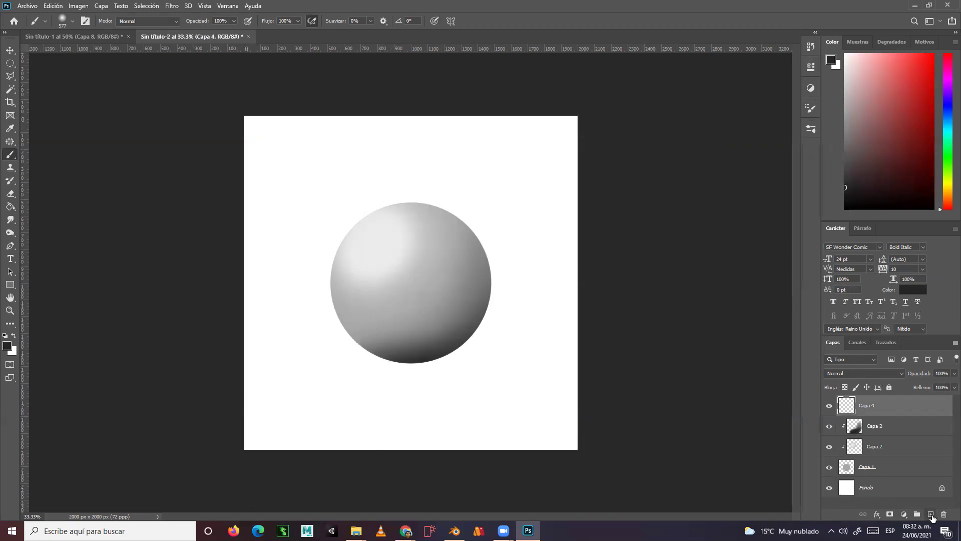
right_click(875, 409)
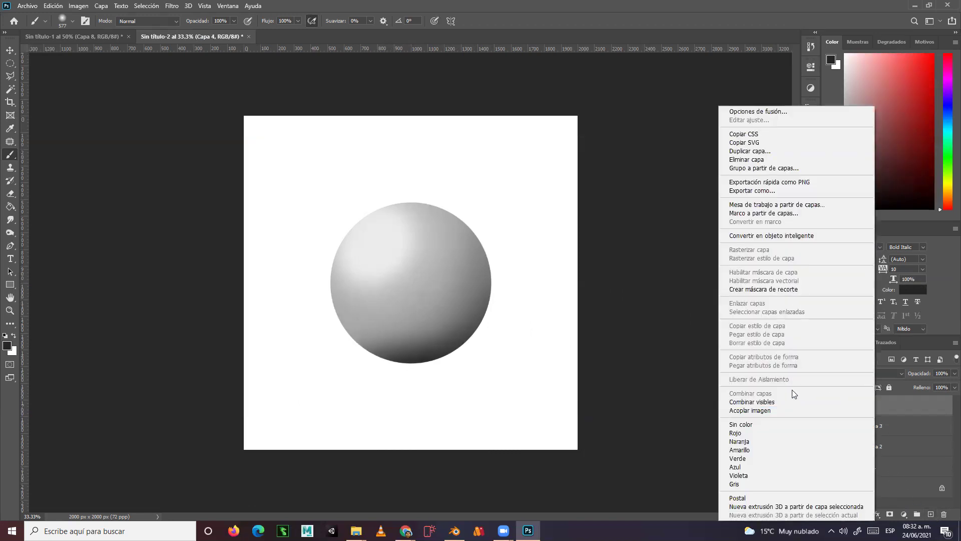
click(760, 291)
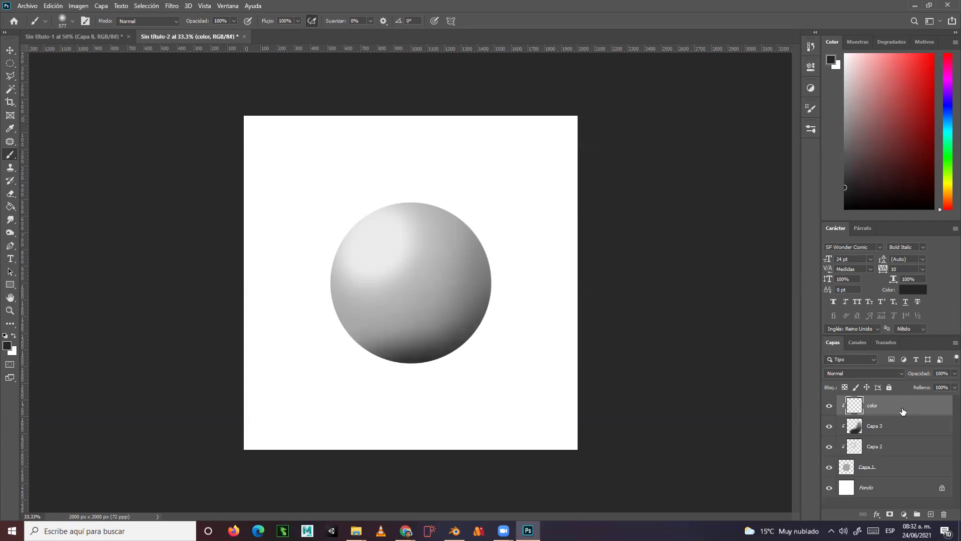
click(844, 374)
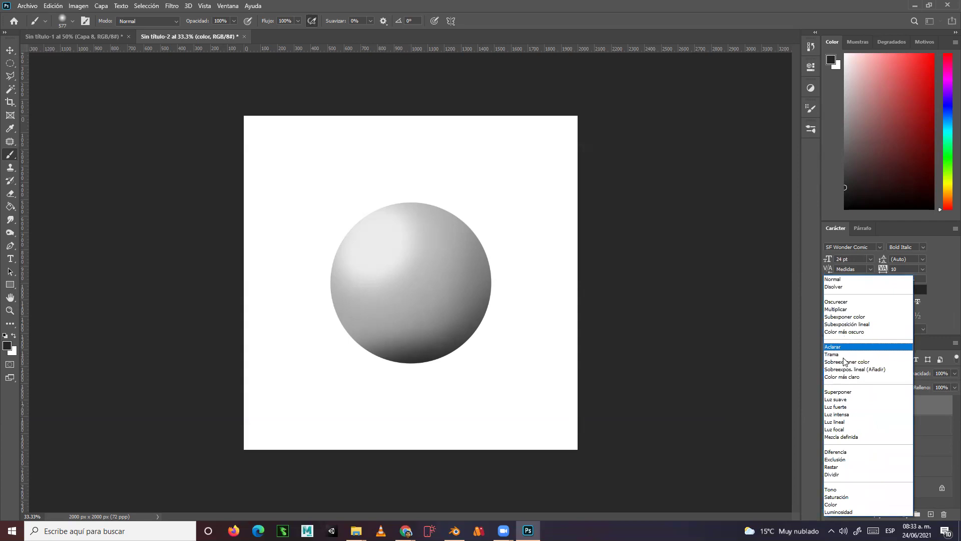
click(834, 507)
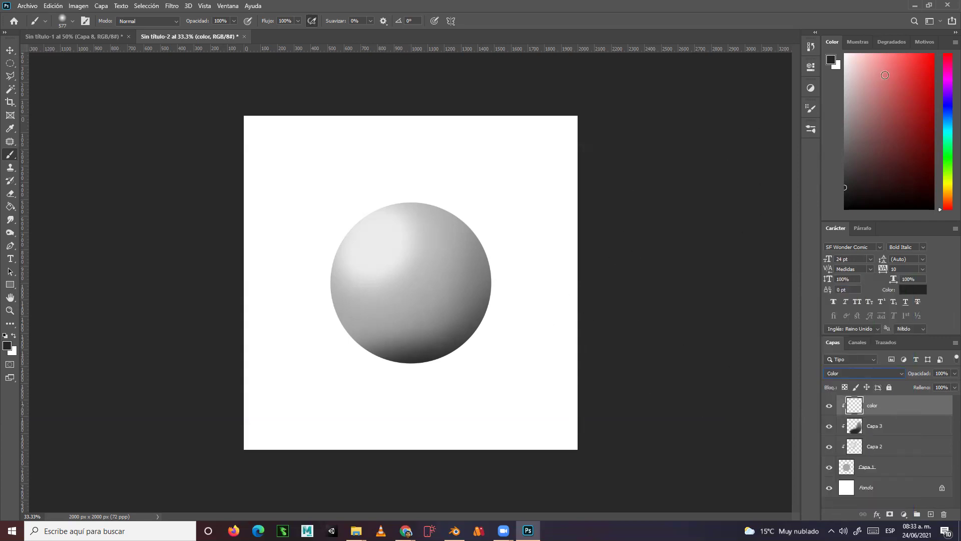
- Try tinting the gray sphere green and blue by painting over it on the color layer
click(945, 145)
drag(895, 76, 918, 76)
mouse_move(386, 260)
mouse_down()
mouse_move(371, 246)
mouse_move(384, 231)
mouse_move(342, 273)
mouse_move(411, 213)
mouse_move(349, 277)
mouse_move(436, 222)
mouse_move(351, 322)
mouse_move(430, 256)
mouse_move(394, 333)
mouse_move(470, 256)
mouse_move(452, 291)
mouse_move(464, 319)
mouse_move(476, 308)
mouse_move(372, 363)
mouse_move(373, 231)
mouse_move(466, 234)
mouse_move(546, 295)
mouse_move(481, 298)
mouse_up()
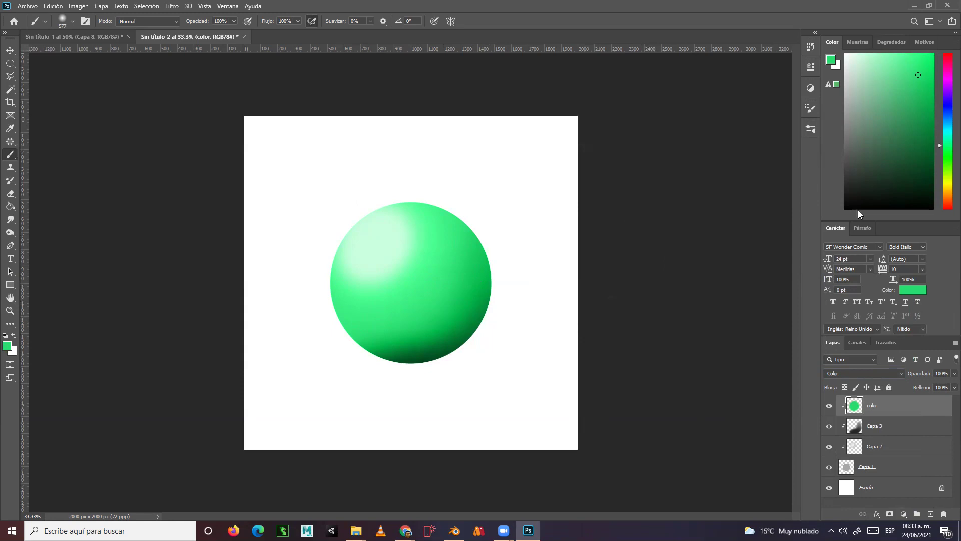
click(945, 104)
mouse_move(412, 187)
mouse_down()
mouse_move(371, 322)
mouse_move(467, 240)
mouse_move(498, 249)
mouse_move(398, 438)
mouse_up()
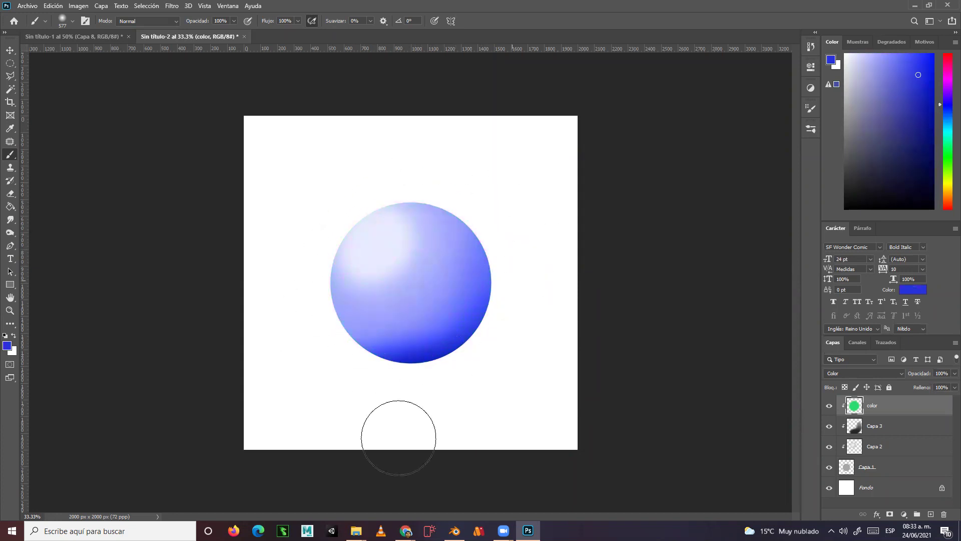
- Paint over the whole sphere in magenta on the color layer and strengthen it with a brighter, more saturated pink
click(946, 62)
mouse_move(304, 296)
mouse_down()
mouse_move(451, 179)
mouse_move(323, 358)
mouse_move(374, 332)
mouse_move(497, 216)
mouse_move(445, 283)
mouse_move(411, 388)
mouse_move(510, 308)
mouse_up()
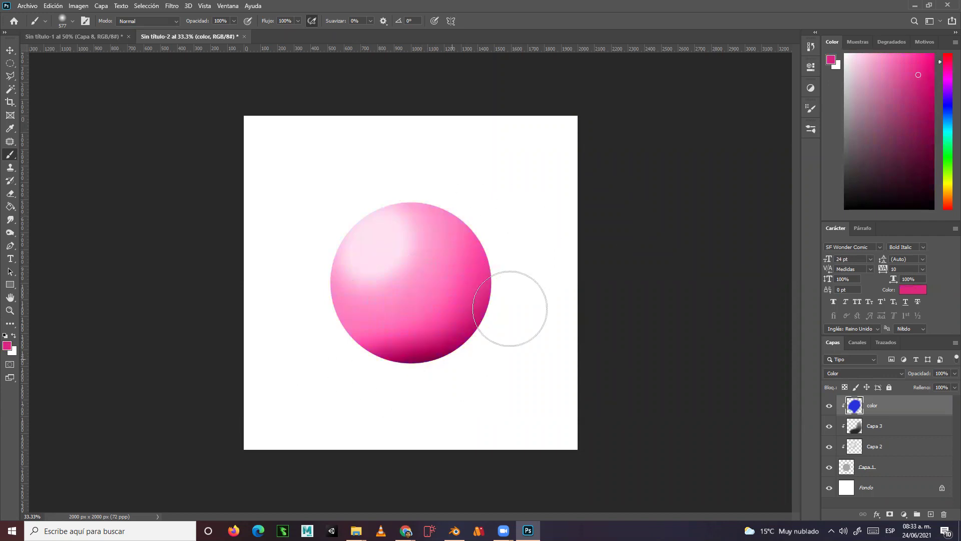
click(930, 58)
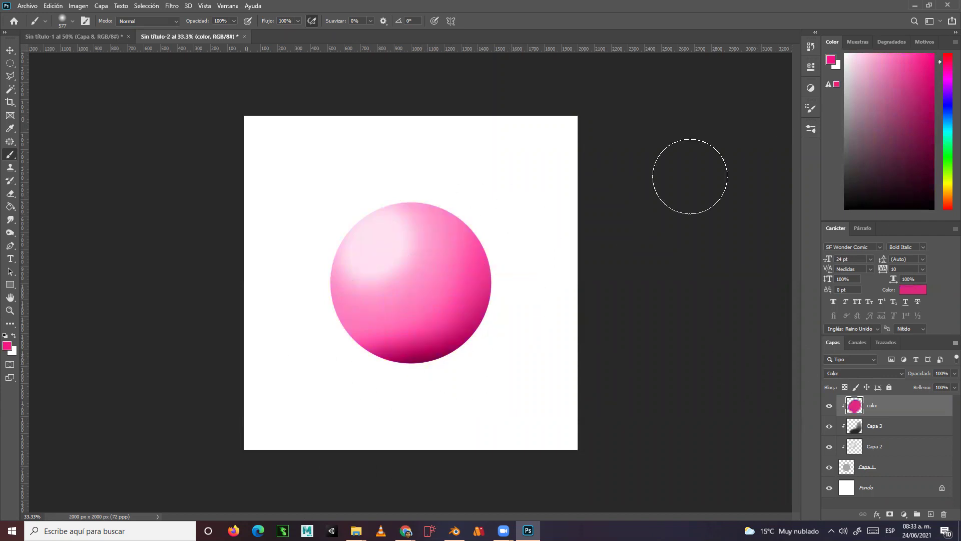
mouse_move(328, 262)
mouse_down()
mouse_move(374, 221)
mouse_move(372, 283)
mouse_move(418, 313)
mouse_move(485, 297)
mouse_up()
- Switch to Sin título-1, show the luz guide layer to review the light and shadow lines on the sphere, and hide it again
click(77, 38)
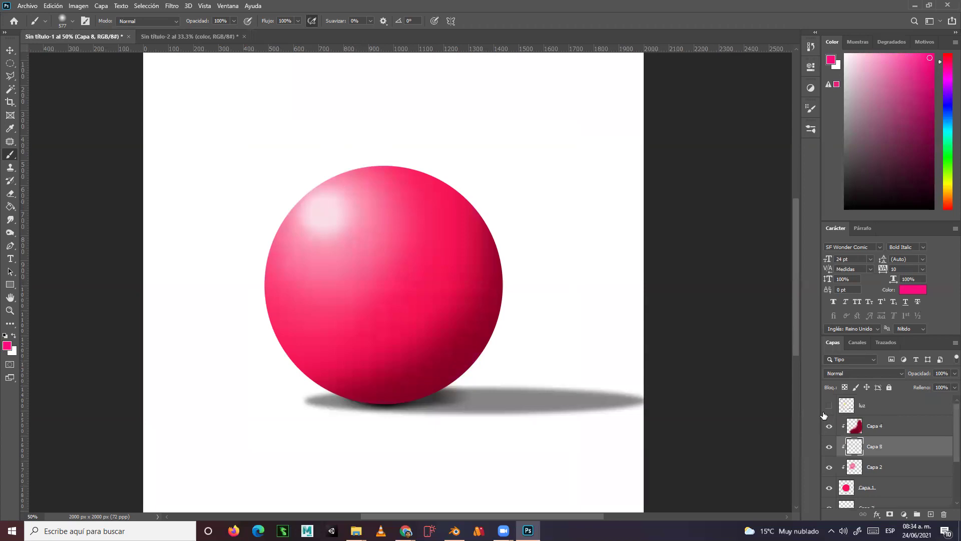
click(829, 406)
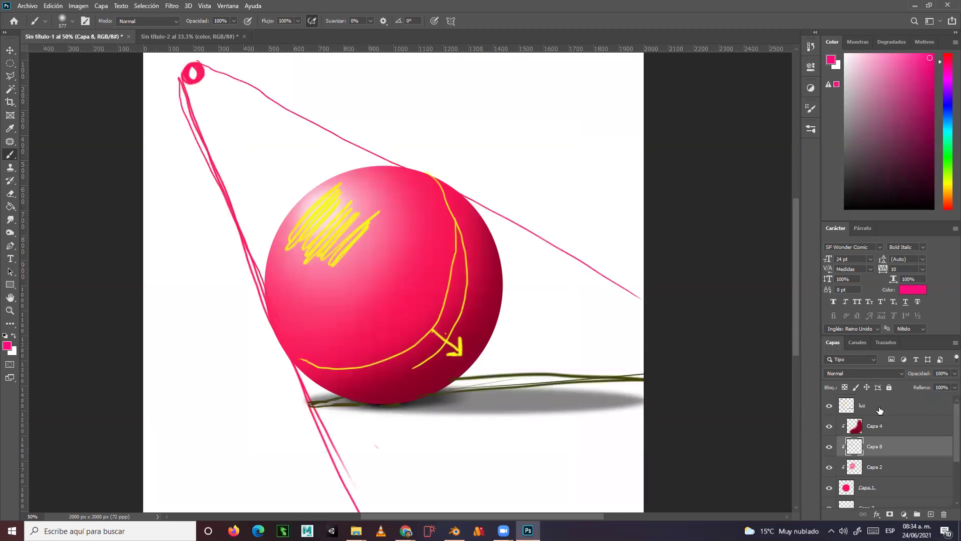
click(879, 410)
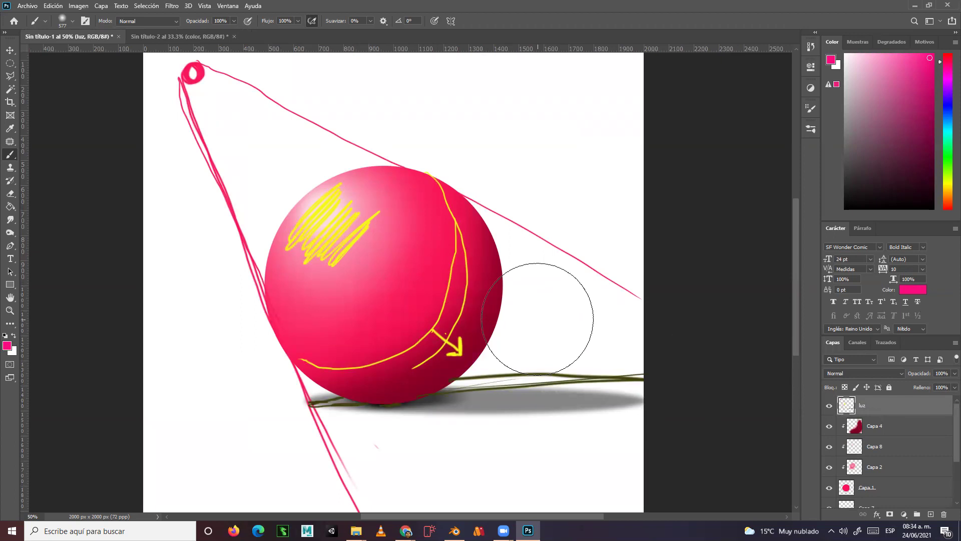
scroll(537, 318, up, 1)
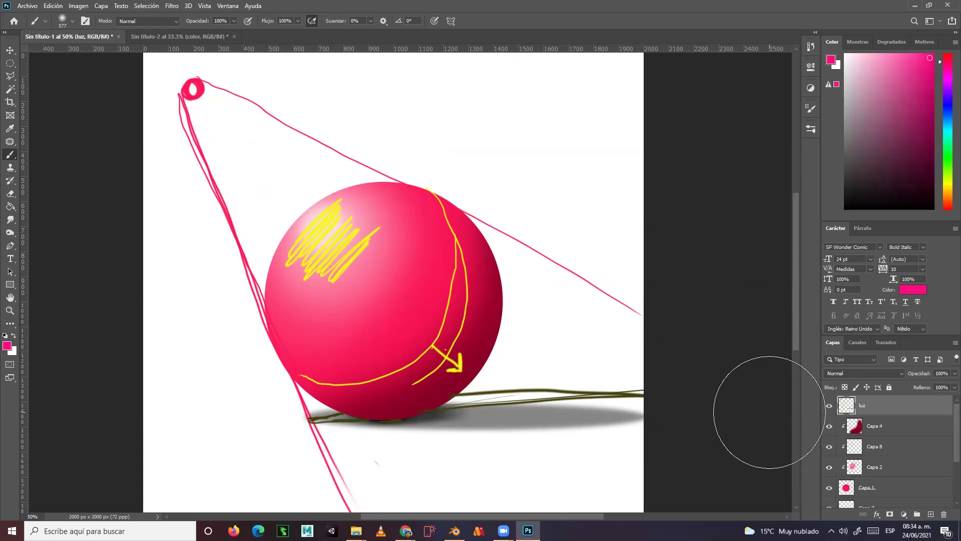
click(9, 50)
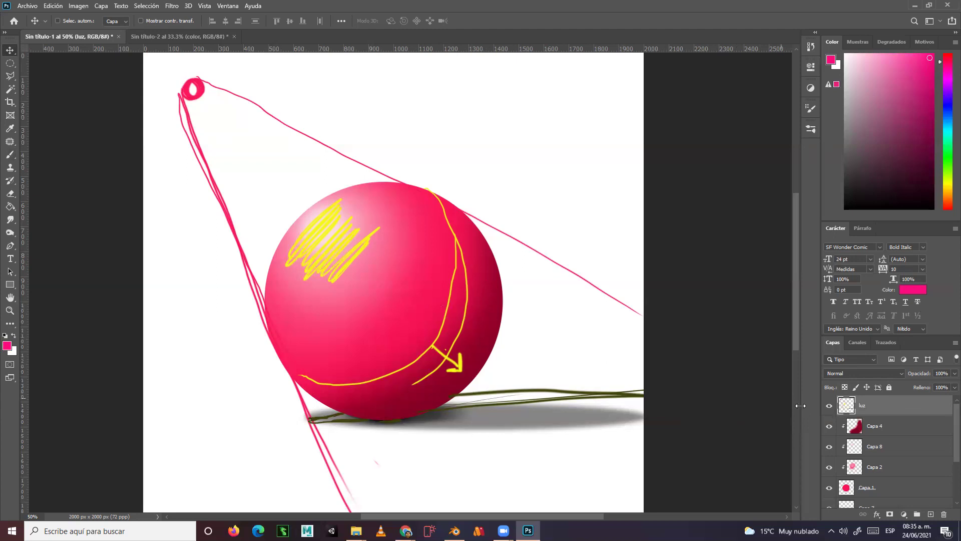
click(831, 409)
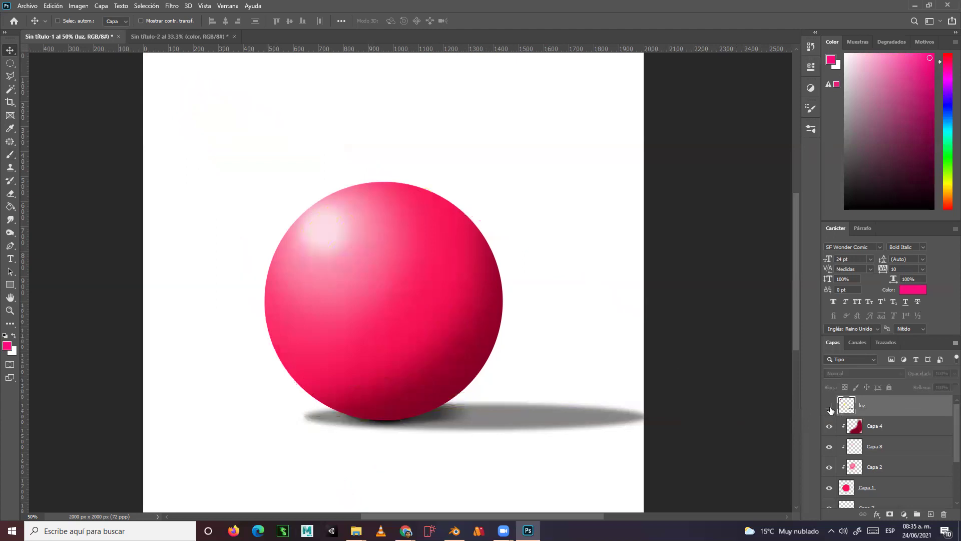
- Return to Sin título-2 and quit Photoshop, declining to save that document's changes
click(151, 33)
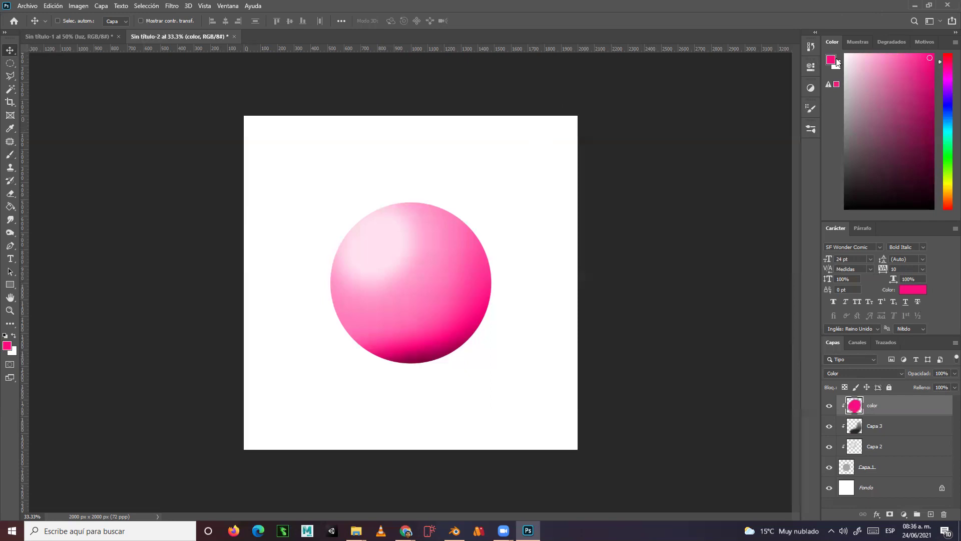
click(947, 5)
click(512, 199)
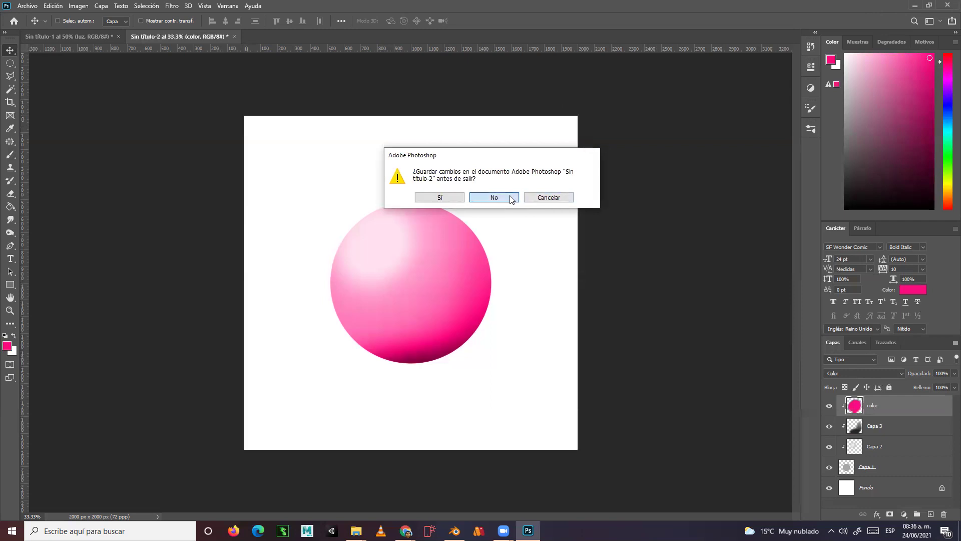
- Discard the changes to Sin título-2 to finish closing Photoshop
click(511, 199)
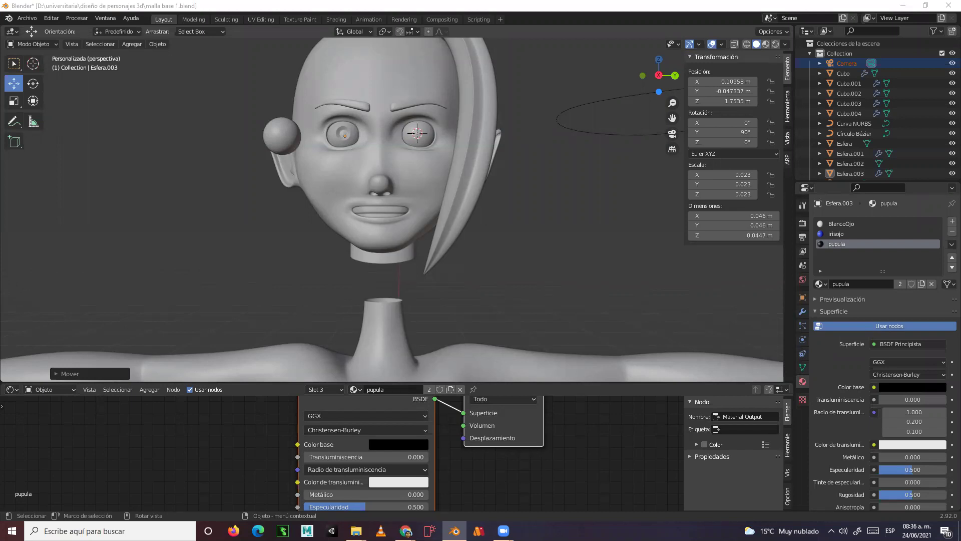
- Select the character's body mesh Cubo in Blender and enter Edit Mode on it
middle_drag(493, 241, 457, 178)
scroll(475, 254, down, 8)
scroll(435, 145, up, 4)
shift+middle_drag(436, 146, 408, 194)
click(408, 194)
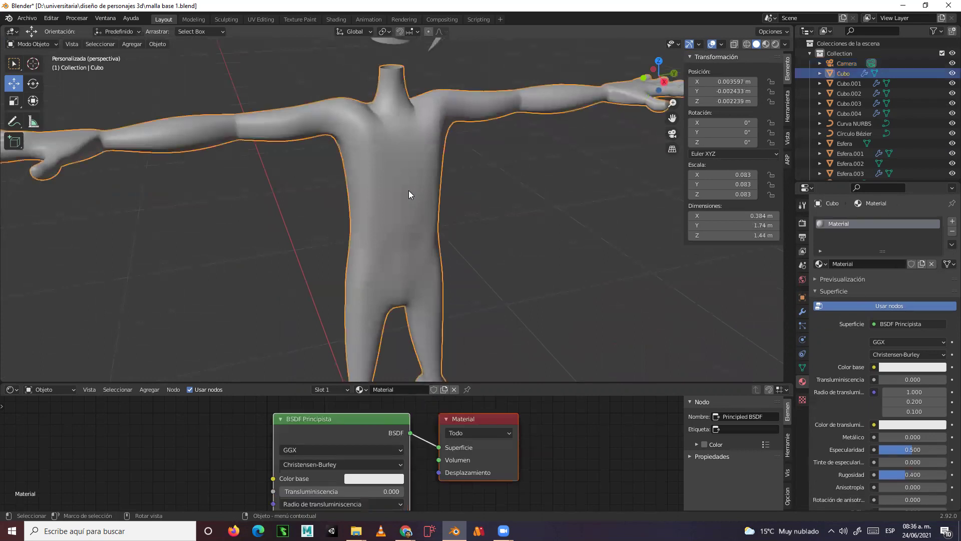
key(Tab)
scroll(482, 216, down, 4)
middle_drag(482, 216, 383, 205)
scroll(476, 232, up, 3)
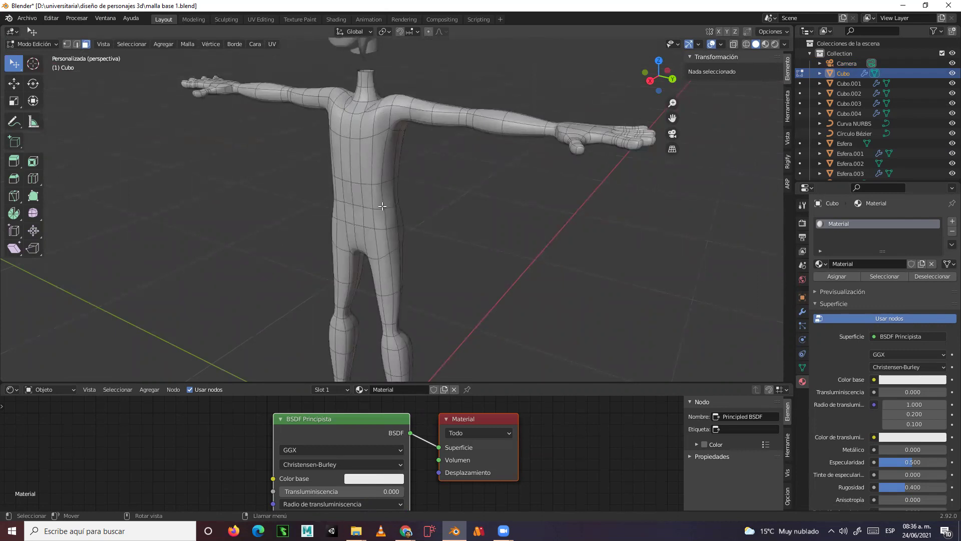
middle_drag(494, 189, 441, 141)
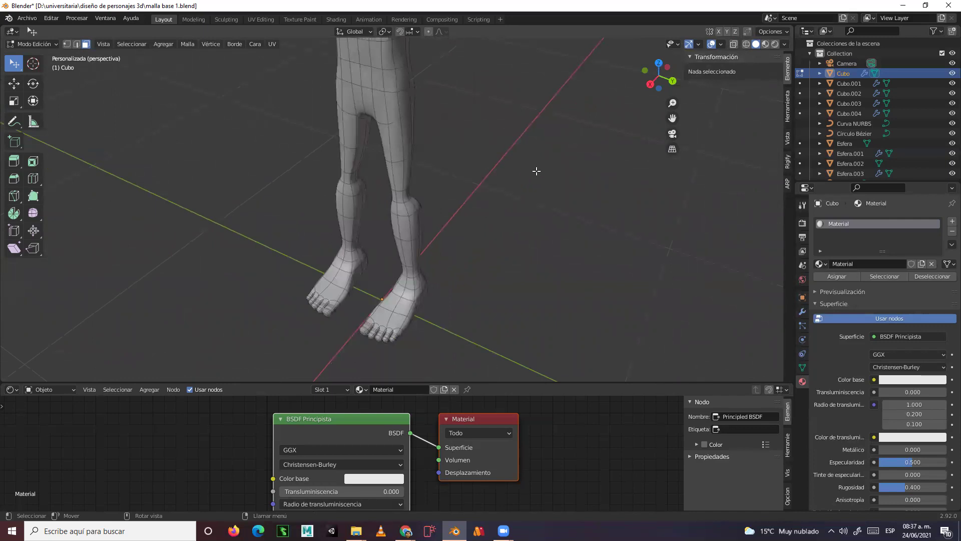
- Set the viewport level of the body's Subdivision modifier to 0 to expose the base mesh around the hips
click(802, 311)
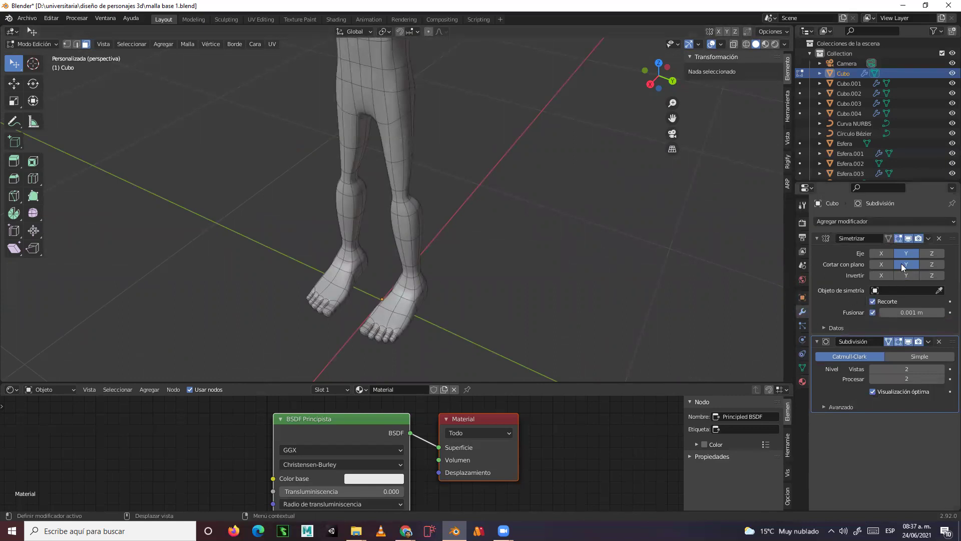
middle_drag(418, 279, 395, 77)
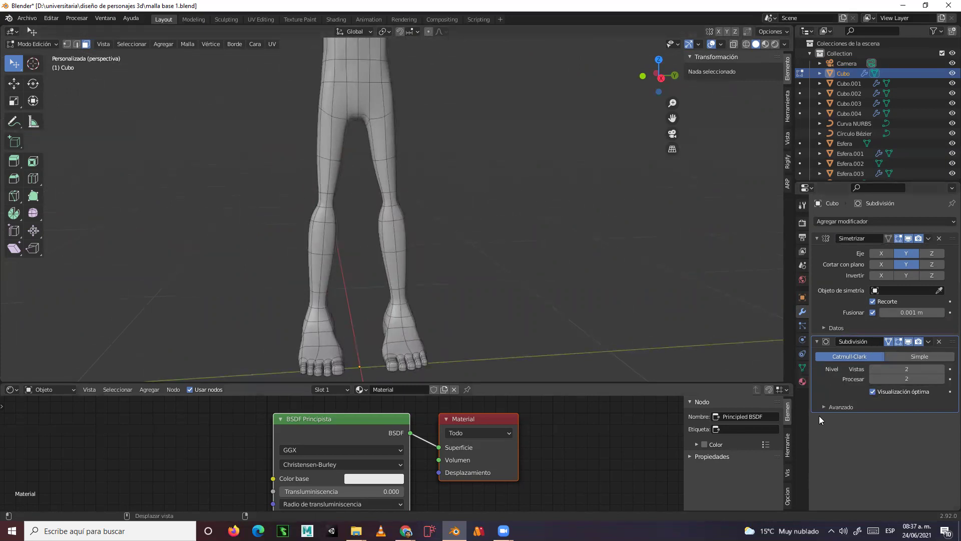
scroll(555, 269, down, 1)
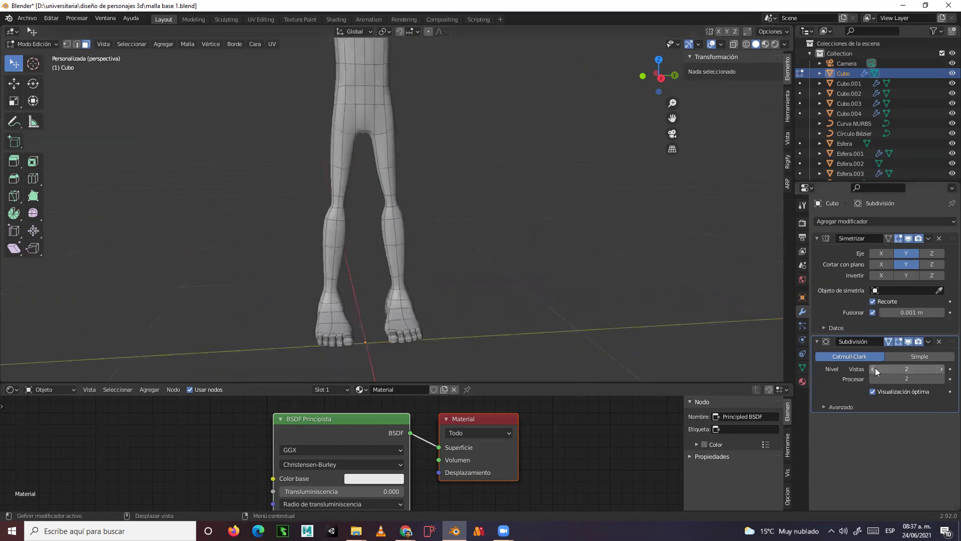
click(873, 369)
click(874, 369)
middle_drag(491, 210, 525, 299)
scroll(487, 234, up, 4)
middle_drag(569, 320, 533, 264)
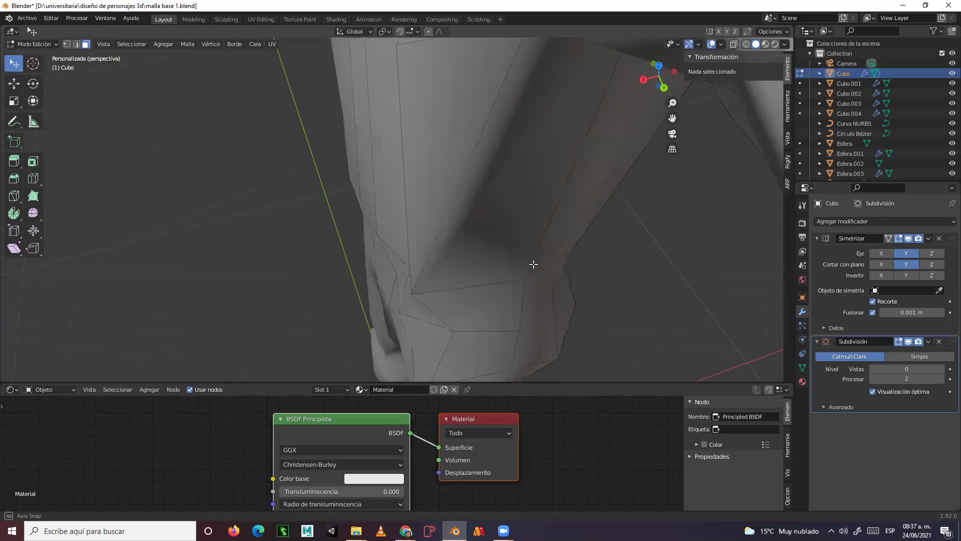
middle_drag(492, 192, 378, 209)
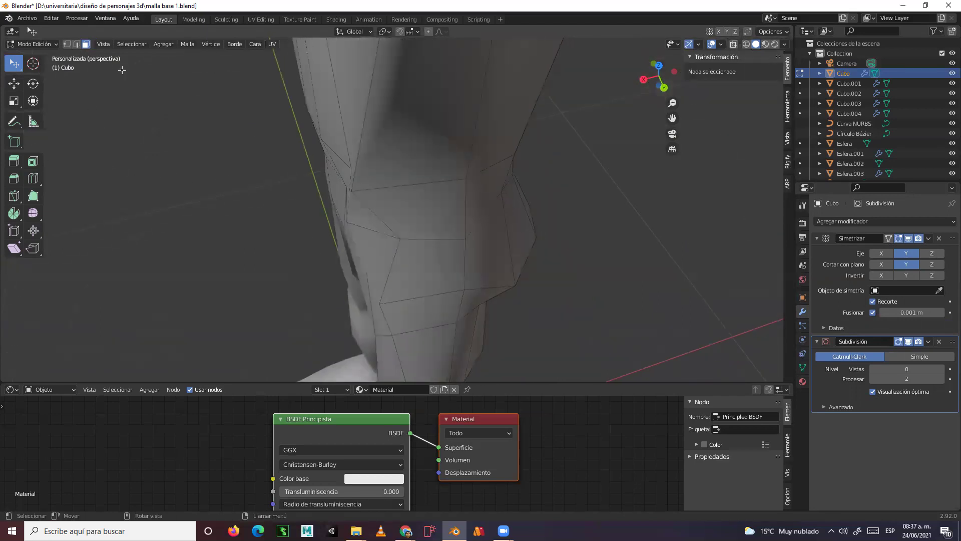
- Reposition individual vertices along the front of the waist and hips to even out the body's side profile
click(67, 45)
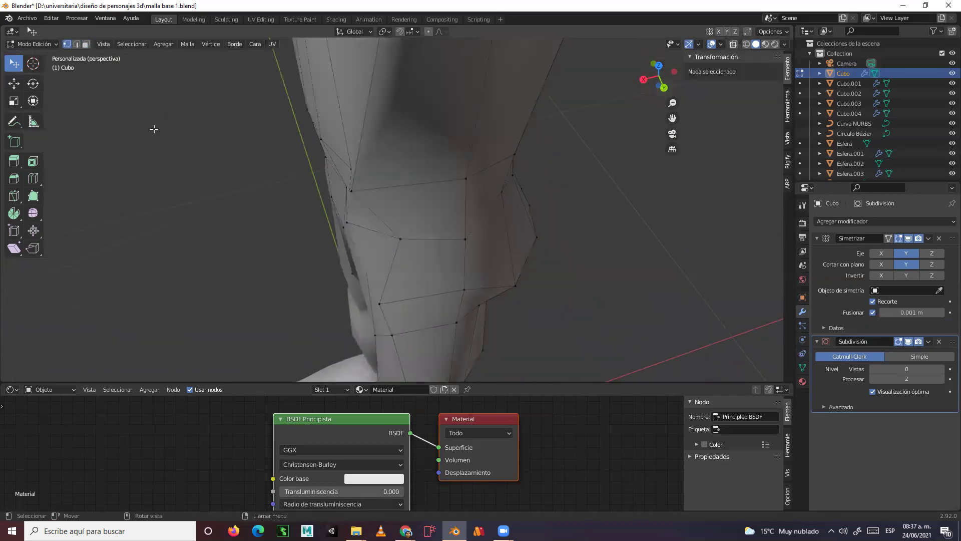
click(350, 191)
middle_drag(440, 189, 420, 157)
click(14, 84)
drag(301, 109, 338, 122)
click(342, 183)
drag(301, 179, 320, 178)
mouse_move(321, 178)
middle_down()
mouse_move(417, 181)
mouse_move(391, 215)
mouse_move(335, 173)
middle_up()
click(340, 203)
drag(315, 179, 299, 174)
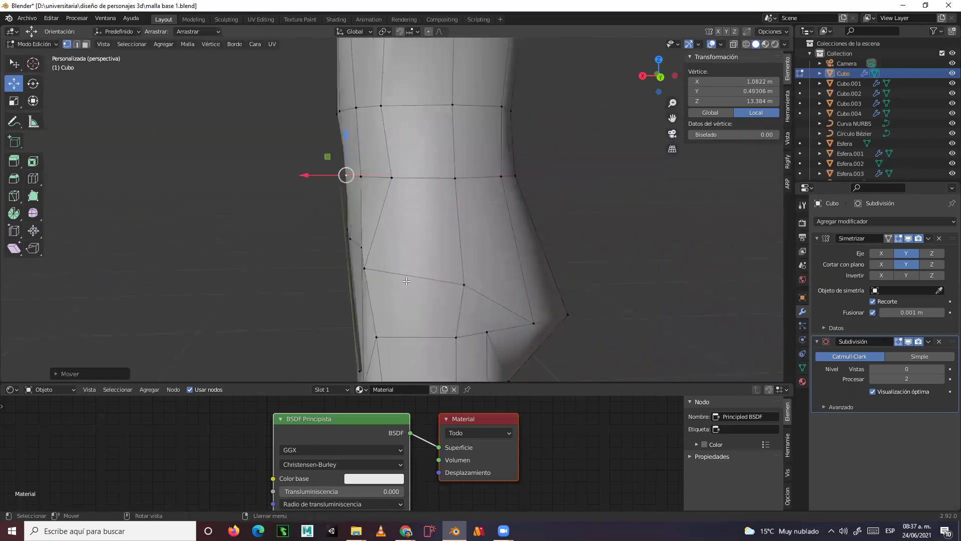
click(367, 268)
mouse_move(320, 270)
mouse_down()
mouse_move(347, 270)
mouse_move(335, 264)
mouse_up()
- Move the protruding vertex at the back of the hip up and inward, to about Z 12.18 m
middle_drag(546, 316, 528, 313)
click(523, 312)
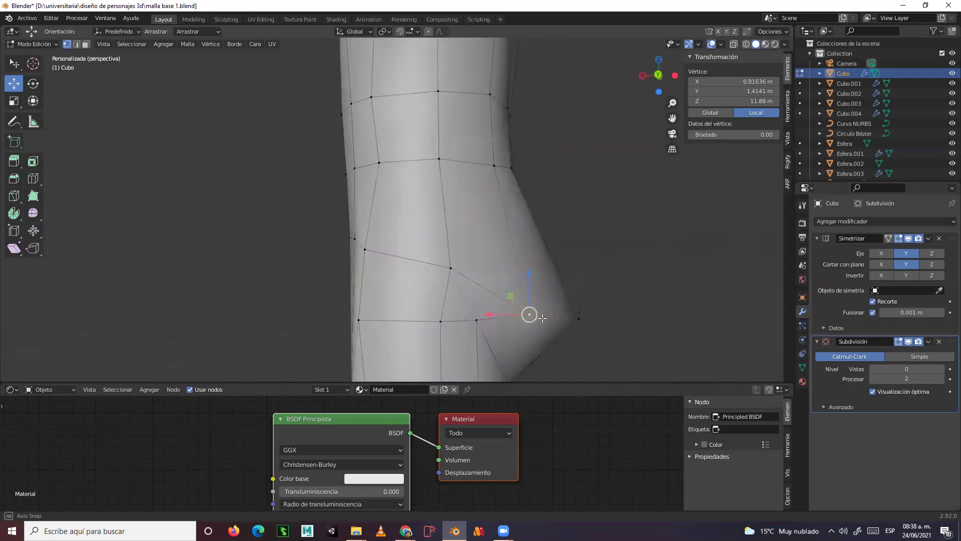
drag(509, 297, 495, 258)
scroll(495, 258, down, 2)
middle_drag(493, 255, 450, 240)
scroll(568, 216, up, 2)
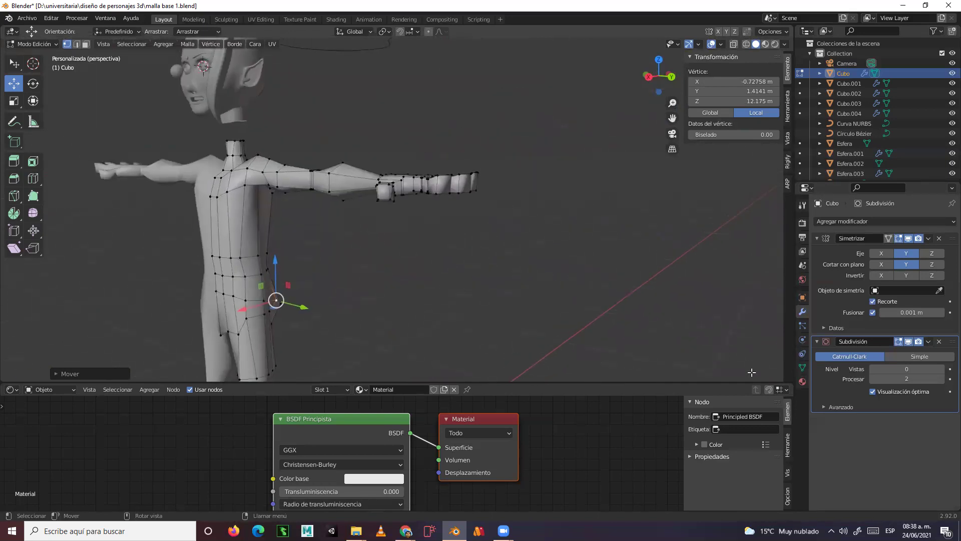
- Set the viewport level of the body's Subdivision modifier to 2
click(942, 369)
click(943, 369)
middle_drag(493, 241, 476, 290)
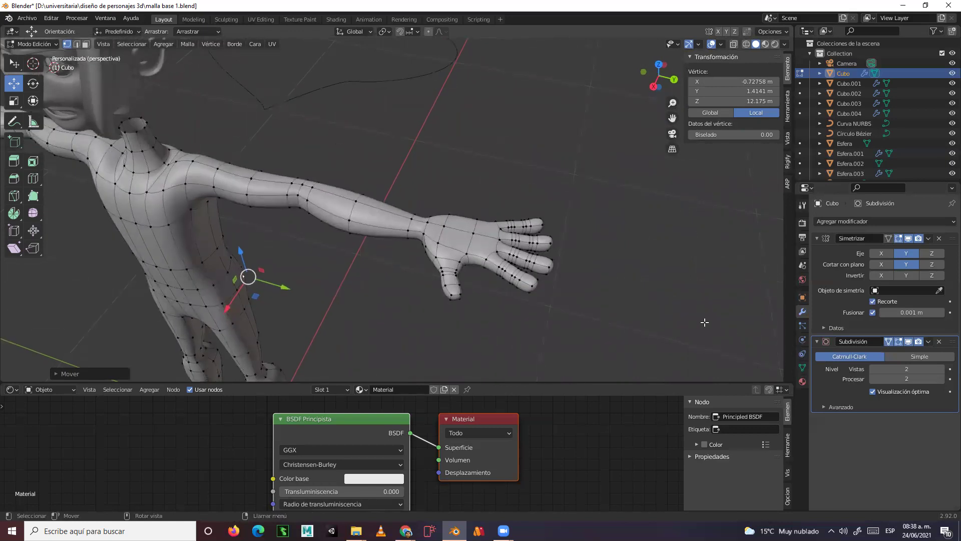
- Return to Object Mode and apply the body's Mirror (Simetrizar) modifier
click(28, 44)
click(36, 53)
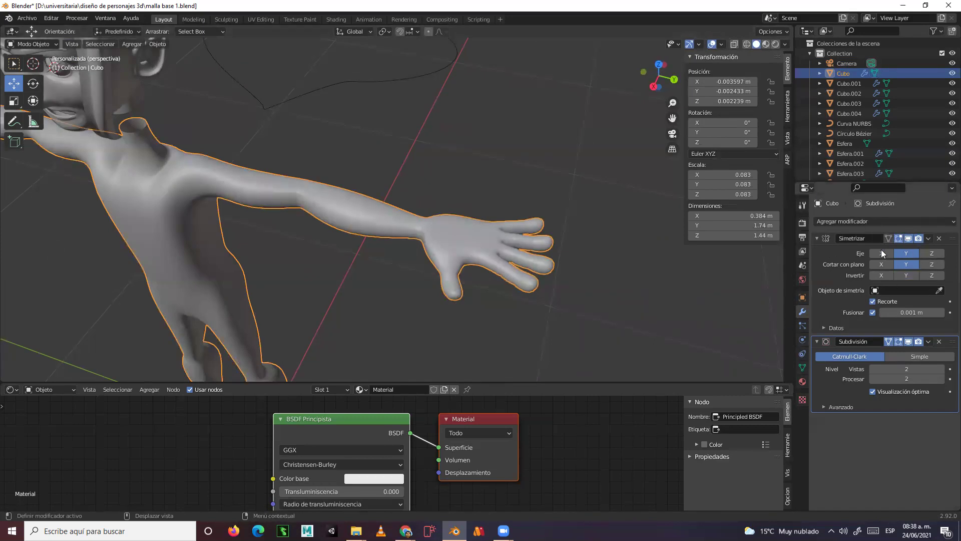
click(928, 238)
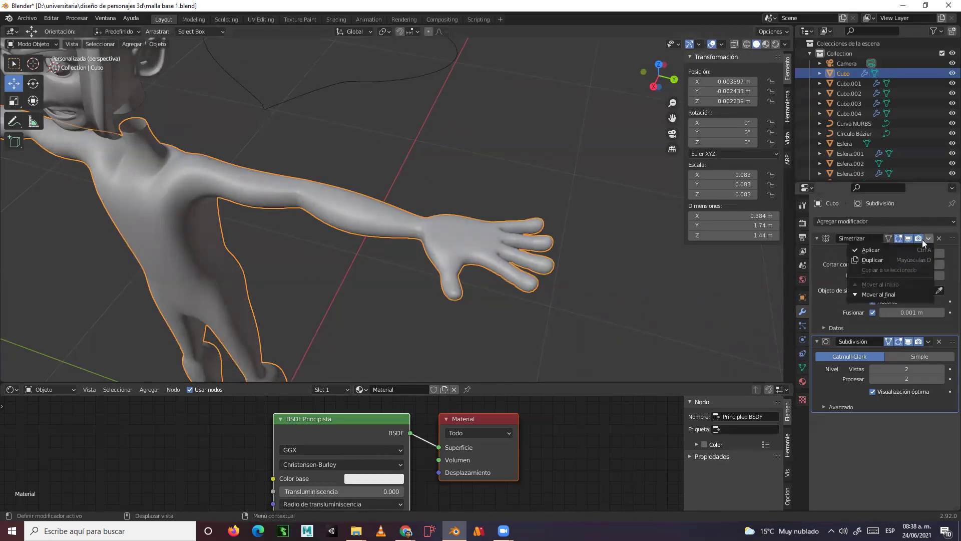
click(875, 251)
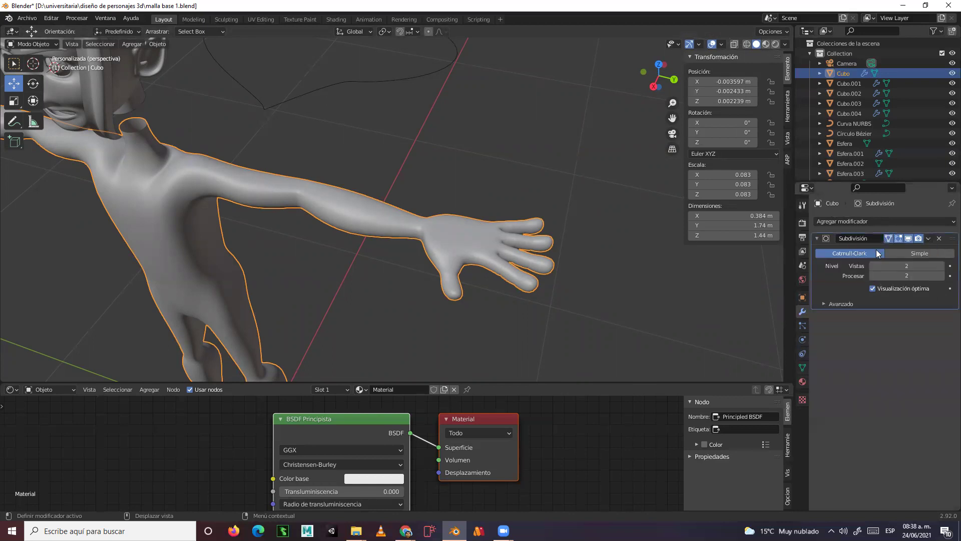
- Set the Subdivision viewport level of the body to 1 and check the shape of the hand
middle_drag(466, 275, 380, 271)
scroll(546, 208, down, 6)
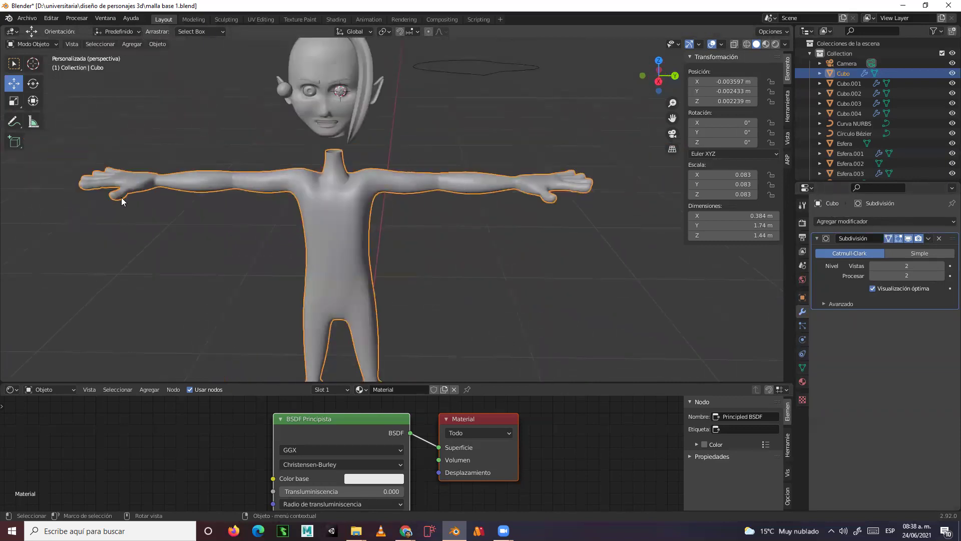
middle_drag(651, 213, 716, 253)
scroll(585, 289, up, 6)
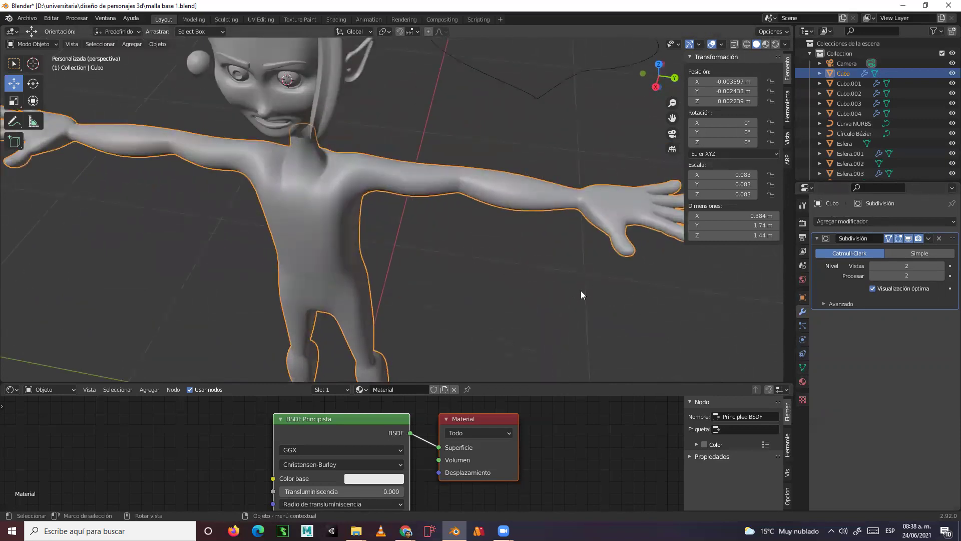
scroll(580, 289, down, 2)
ctrl+scroll(584, 301, down, 6)
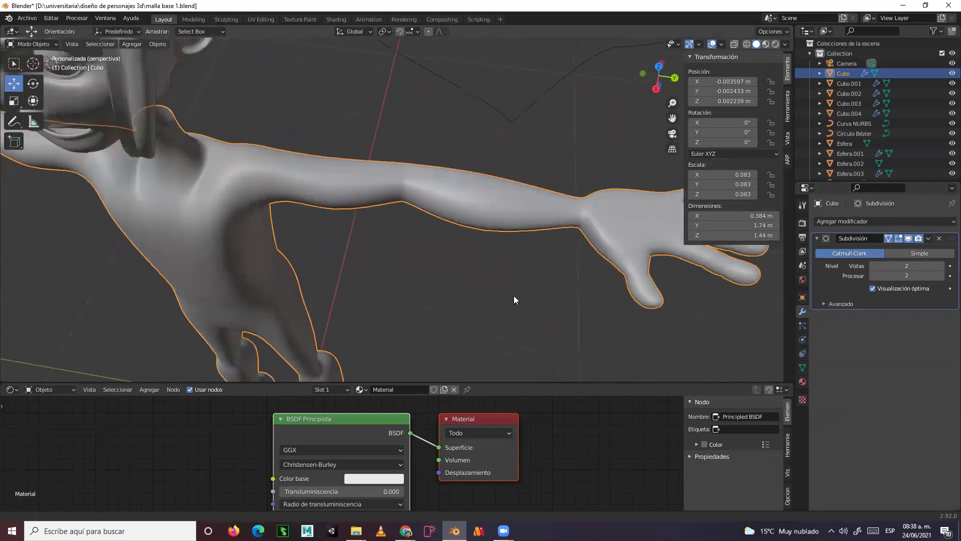
scroll(526, 294, up, 4)
middle_drag(529, 299, 651, 266)
click(872, 267)
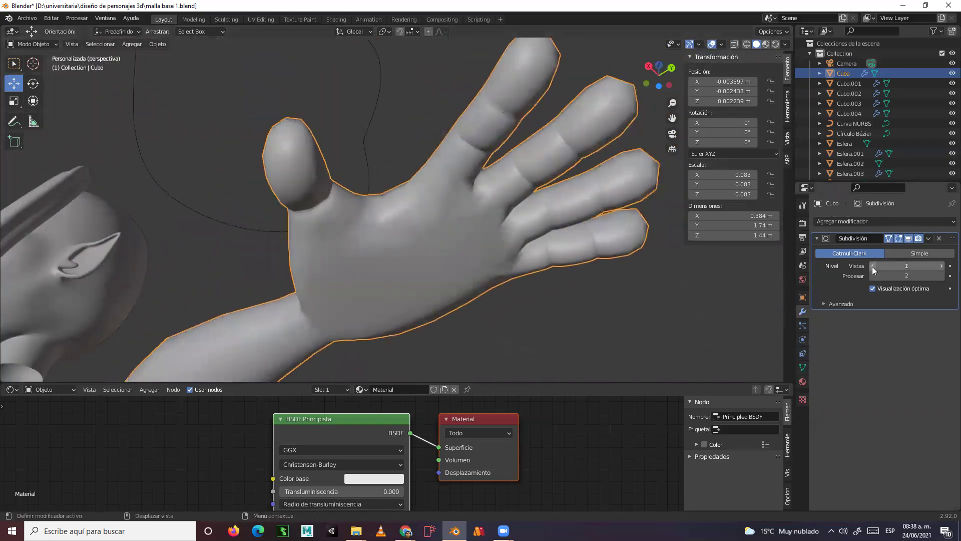
middle_drag(594, 277, 523, 289)
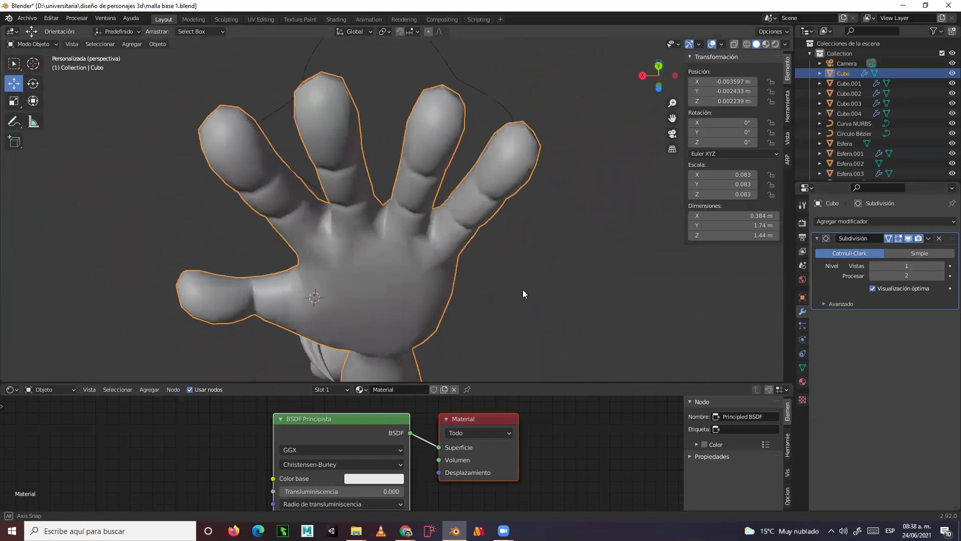
middle_drag(423, 99, 520, 310)
scroll(391, 164, up, 5)
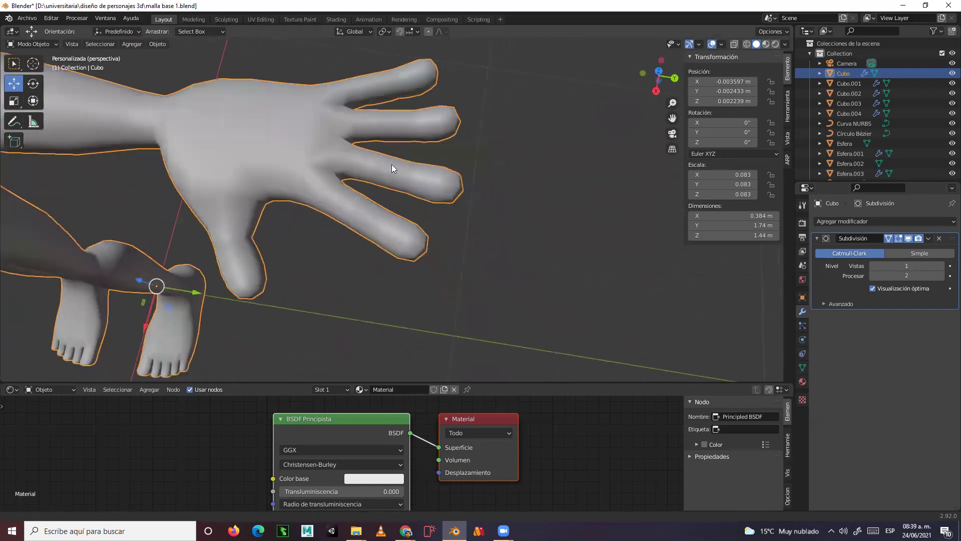
- Apply the Subdivision modifier to the body mesh
scroll(434, 257, down, 6)
middle_drag(414, 277, 469, 279)
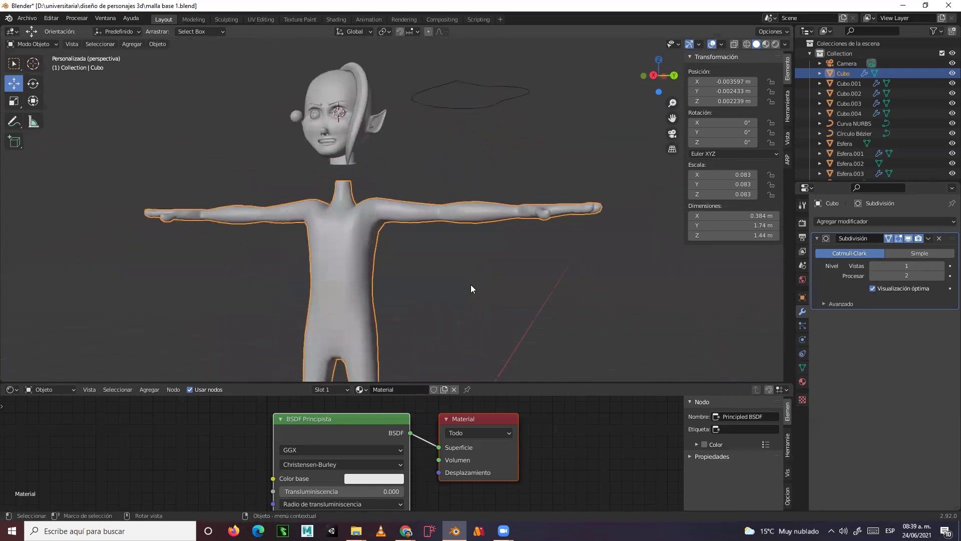
scroll(470, 285, up, 3)
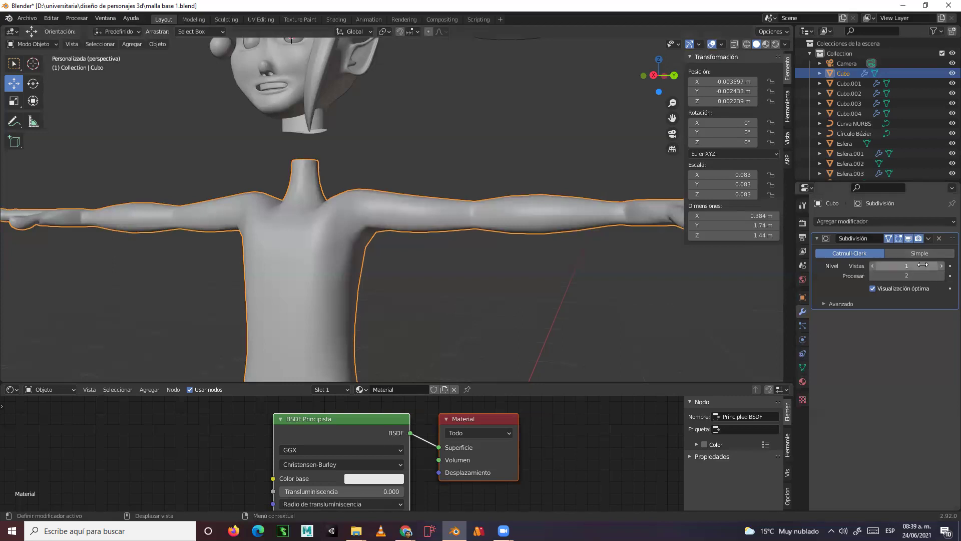
click(928, 238)
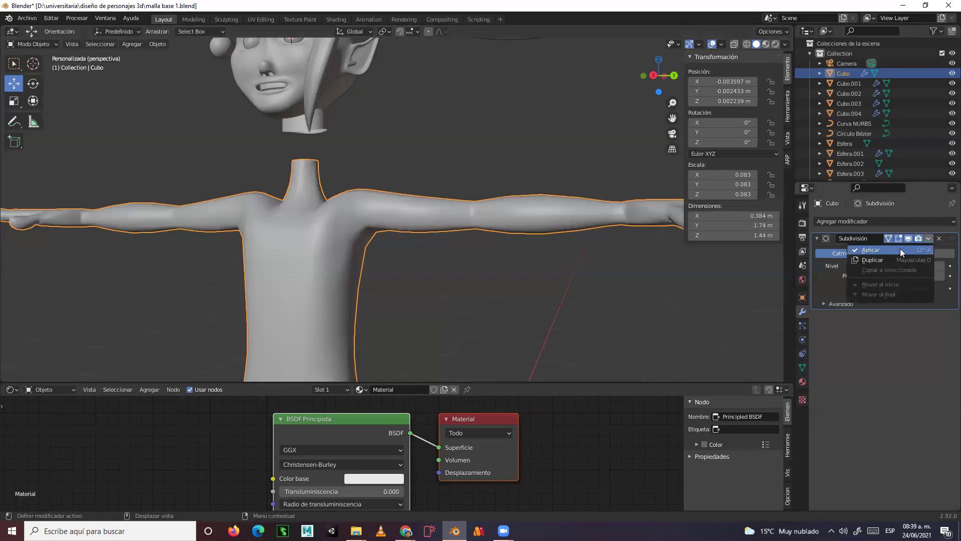
click(901, 252)
middle_drag(493, 289, 488, 323)
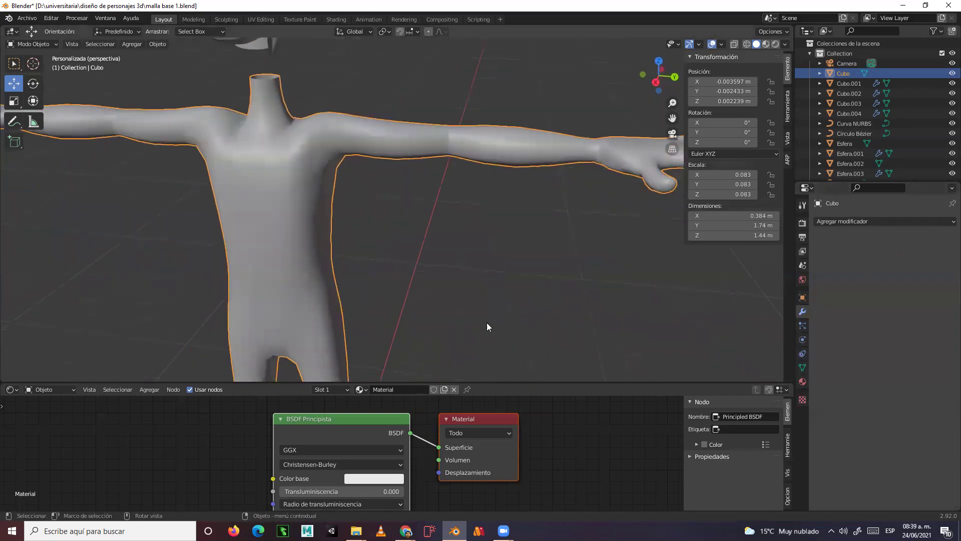
- Enter Edit Mode on the body and examine the vertex density across the torso, arms and legs
key(Tab)
scroll(532, 270, down, 2)
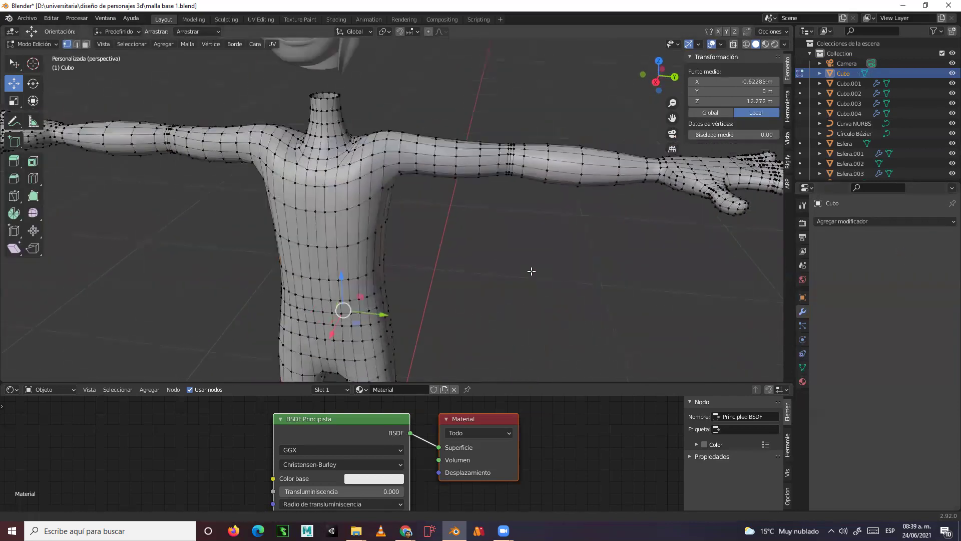
middle_drag(532, 270, 450, 248)
scroll(554, 223, down, 2)
mouse_move(554, 223)
middle_down()
mouse_move(408, 175)
mouse_move(333, 189)
mouse_move(476, 201)
mouse_move(553, 224)
mouse_move(547, 229)
middle_up()
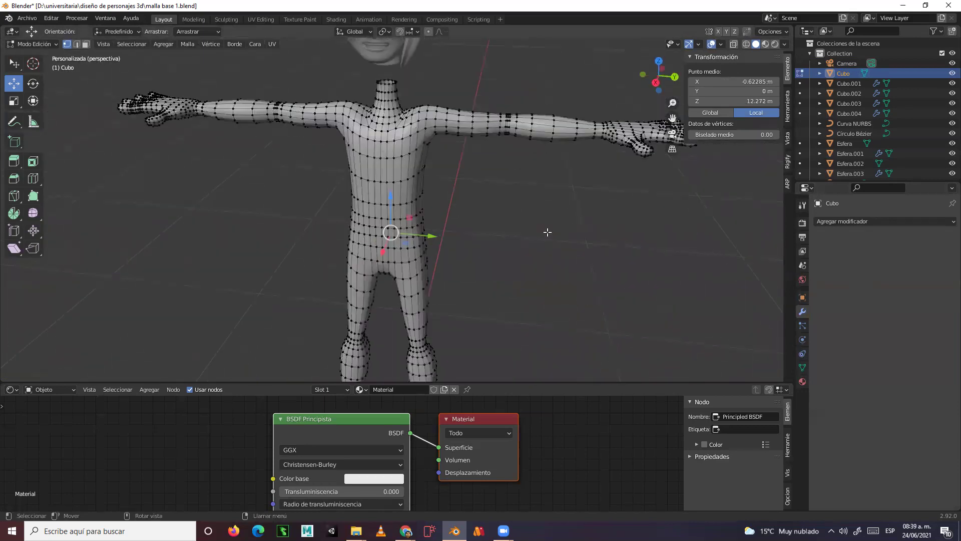
scroll(530, 191, up, 3)
middle_drag(515, 148, 575, 260)
scroll(449, 254, down, 2)
scroll(453, 240, down, 1)
scroll(457, 211, down, 2)
scroll(542, 227, up, 4)
scroll(510, 164, down, 1)
scroll(502, 150, up, 2)
scroll(551, 202, down, 2)
scroll(605, 249, up, 3)
scroll(598, 247, down, 5)
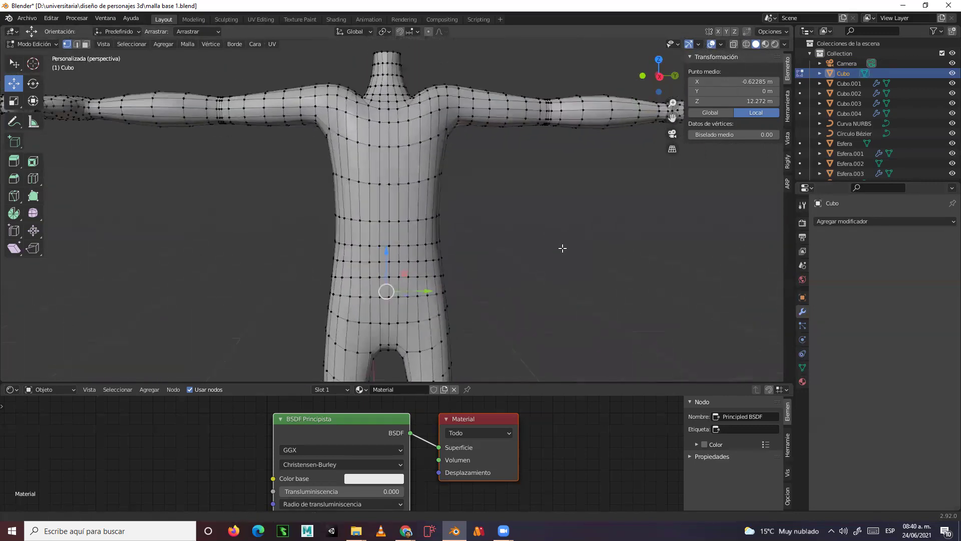
shift+middle_drag(551, 271, 246, 117)
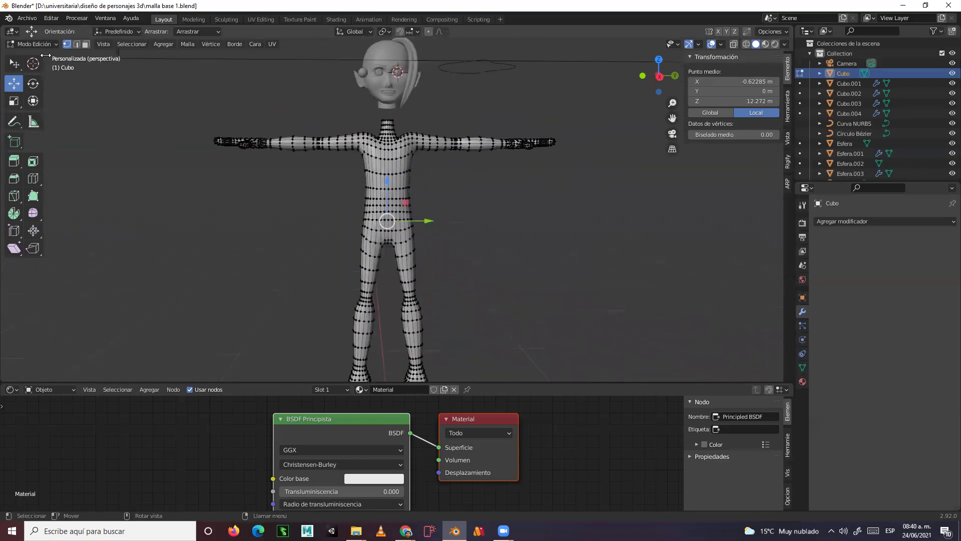
- Return to Object Mode and select the head mesh Cubo.001
click(33, 44)
click(28, 52)
middle_drag(476, 240, 487, 214)
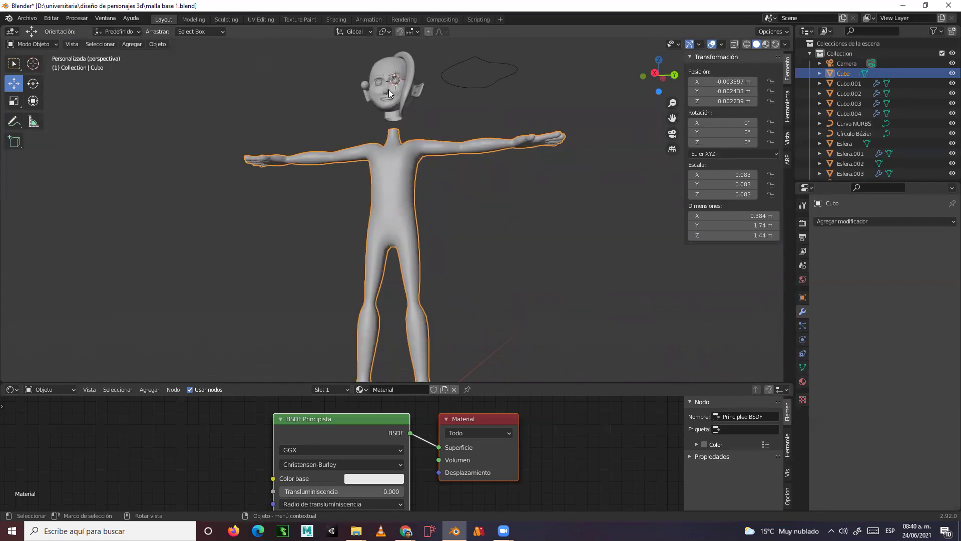
click(381, 67)
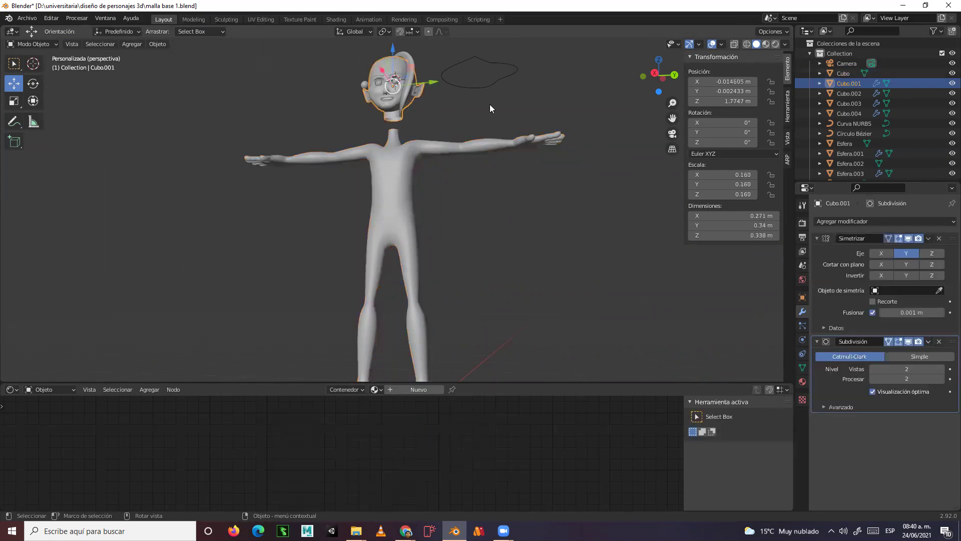
shift+middle_drag(453, 116, 473, 236)
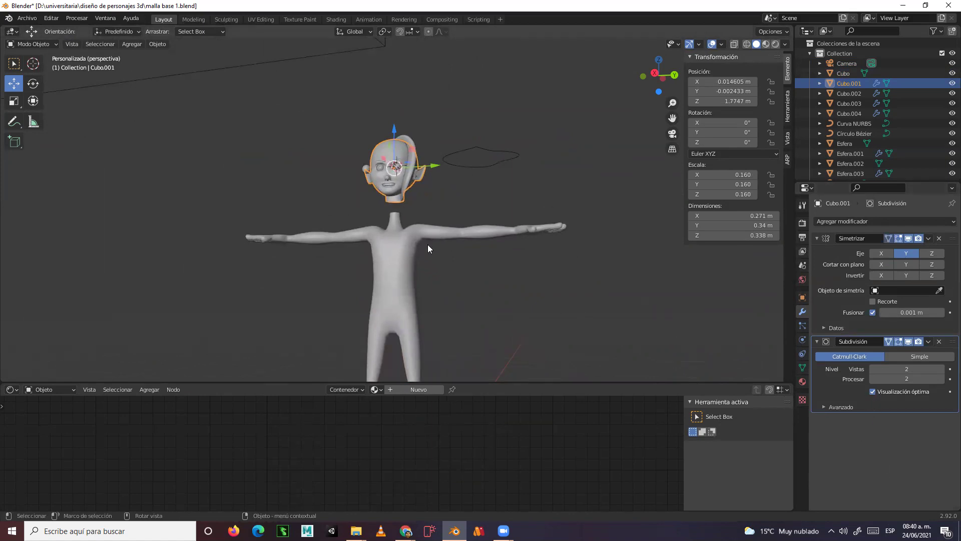
- Inspect the area between the head and the neck, and reselect the body mesh Cubo
middle_drag(398, 199, 508, 212)
scroll(507, 212, up, 4)
middle_drag(475, 130, 427, 224)
scroll(427, 224, up, 1)
middle_drag(503, 259, 374, 213)
scroll(373, 218, up, 2)
click(373, 218)
scroll(377, 229, down, 3)
middle_drag(380, 253, 353, 309)
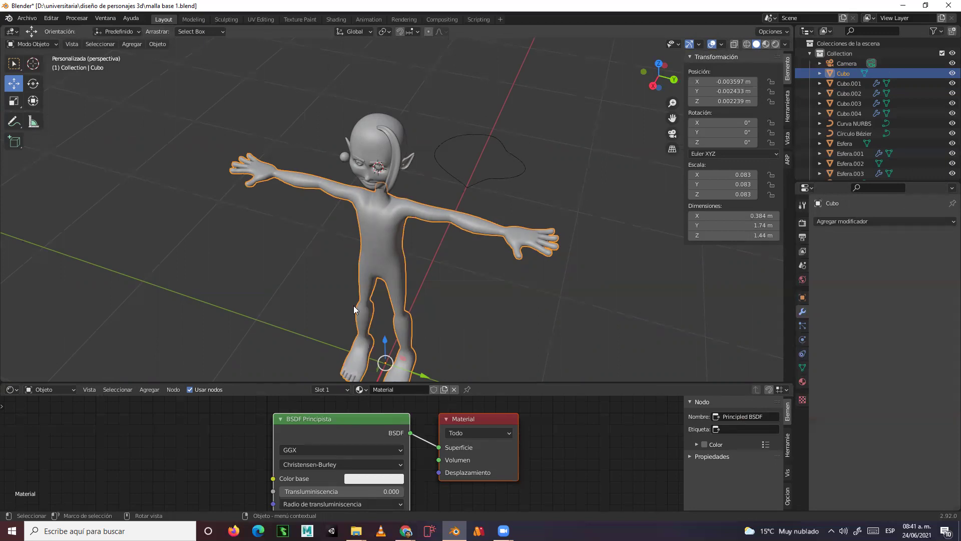
- Minimize the Blender and Descargas windows and examine the clothed character on the desktop wallpaper
middle_drag(394, 274, 363, 245)
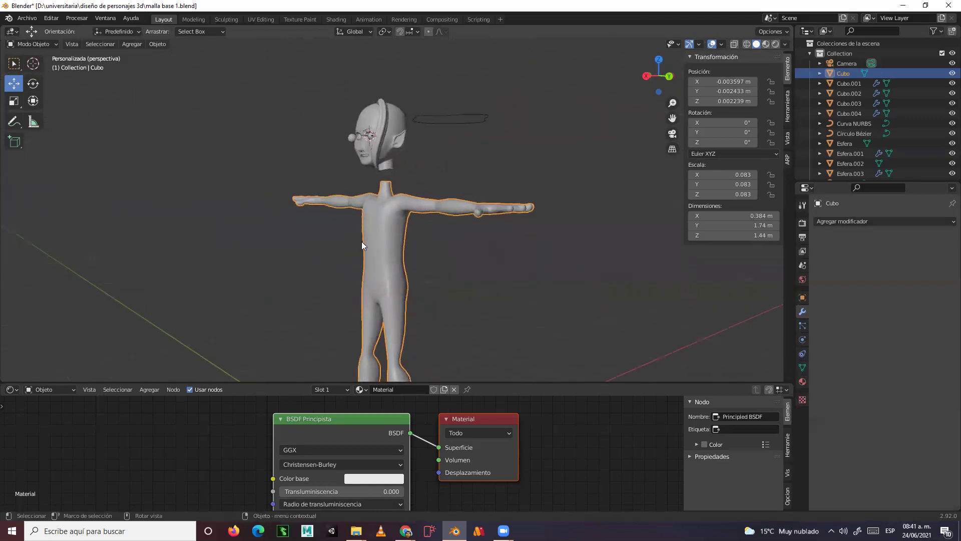
middle_drag(464, 286, 441, 203)
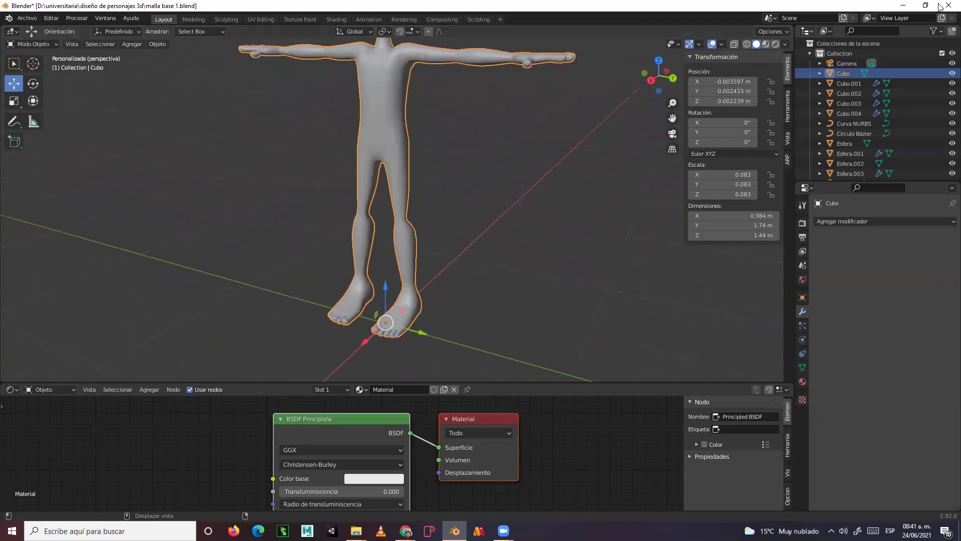
click(903, 5)
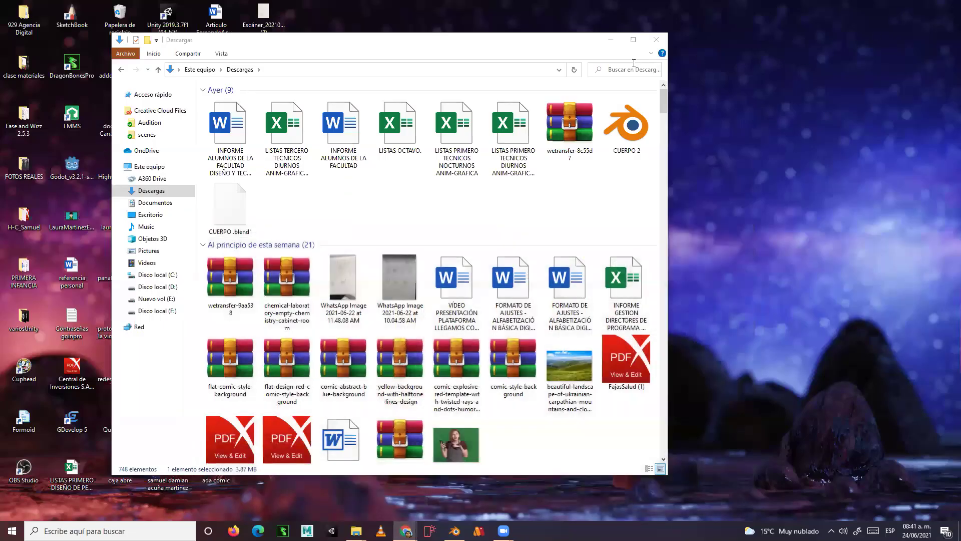
click(611, 40)
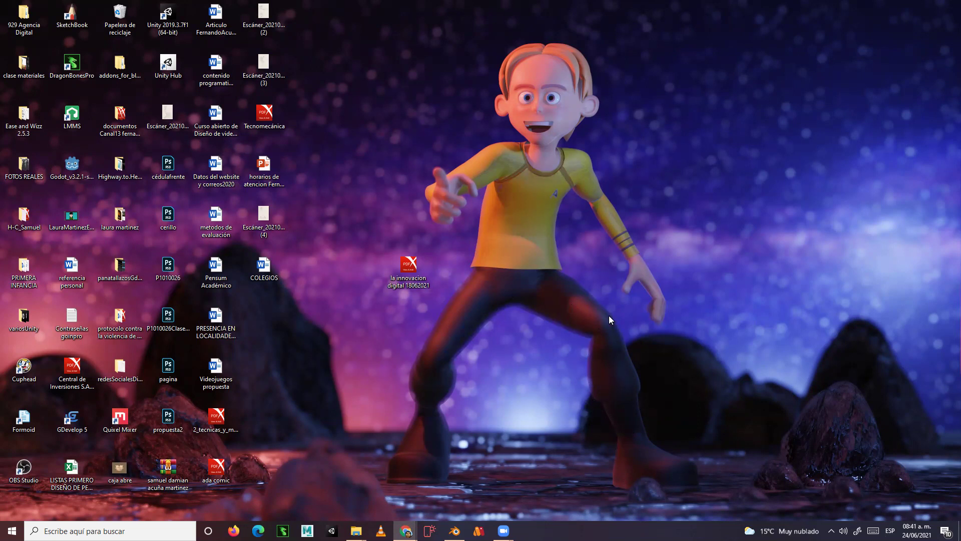
click(595, 330)
key(g)
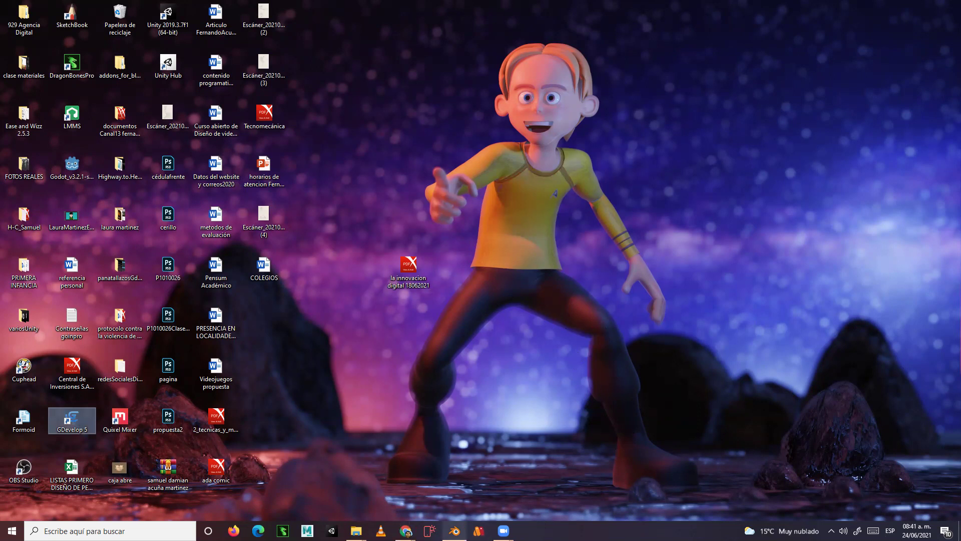
- Switch back to Blender and undo the applying of the body's Mirror and Subdivision modifiers
mouse_move(454, 531)
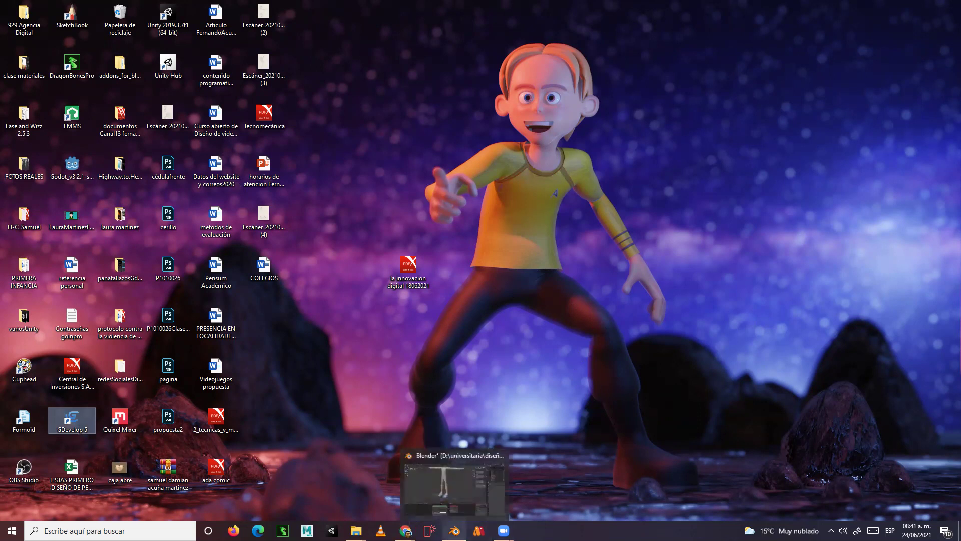
click(459, 499)
middle_drag(493, 190, 378, 106)
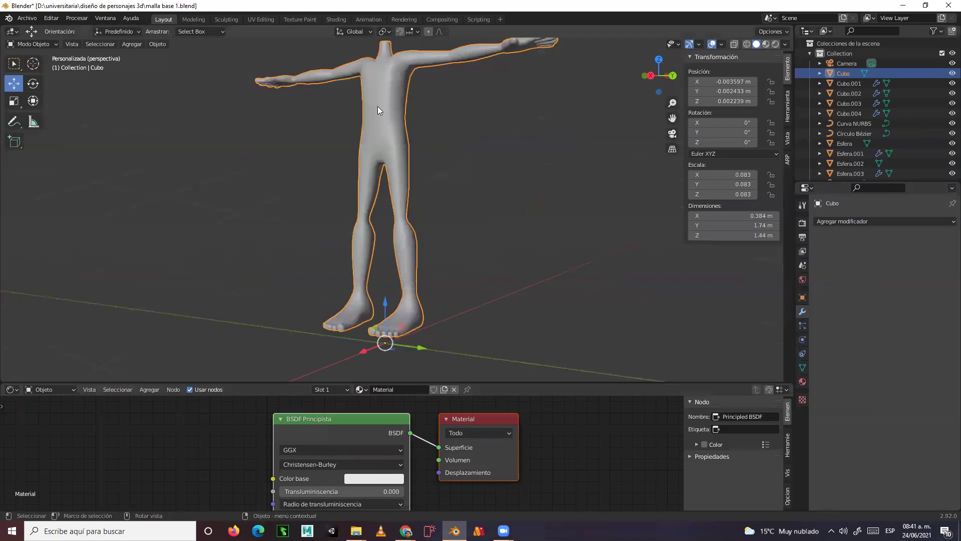
middle_drag(407, 155, 374, 100)
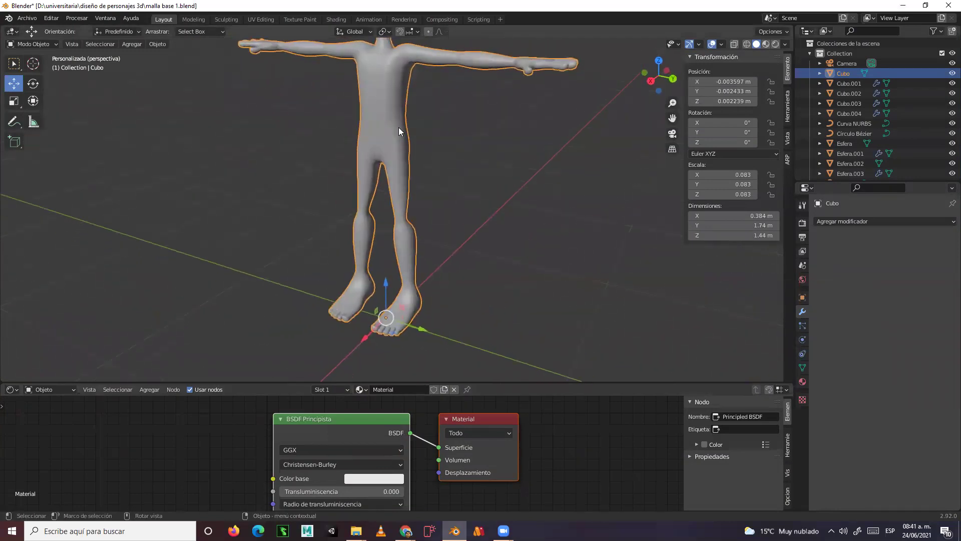
shift+middle_drag(451, 159, 451, 189)
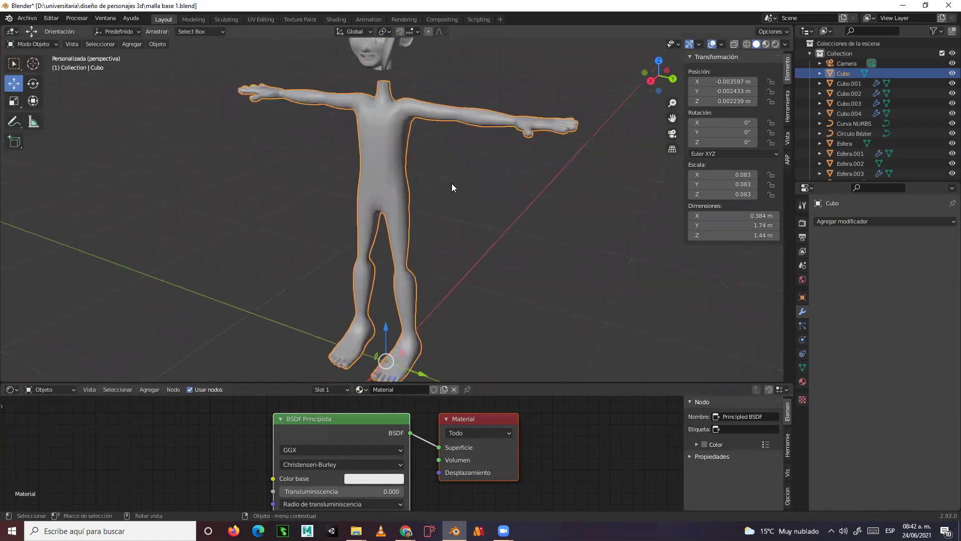
key(ctrl+z)
key(ctrl+shift+z)
key(ctrl+2)
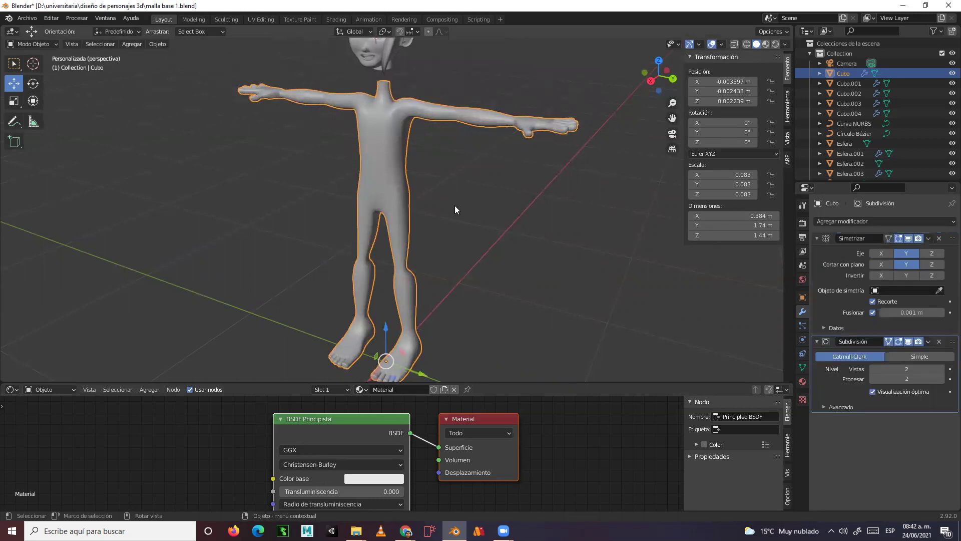
- Apply the body's Mirror modifier and set the remaining Subdivision modifier's viewport level to 1
click(928, 238)
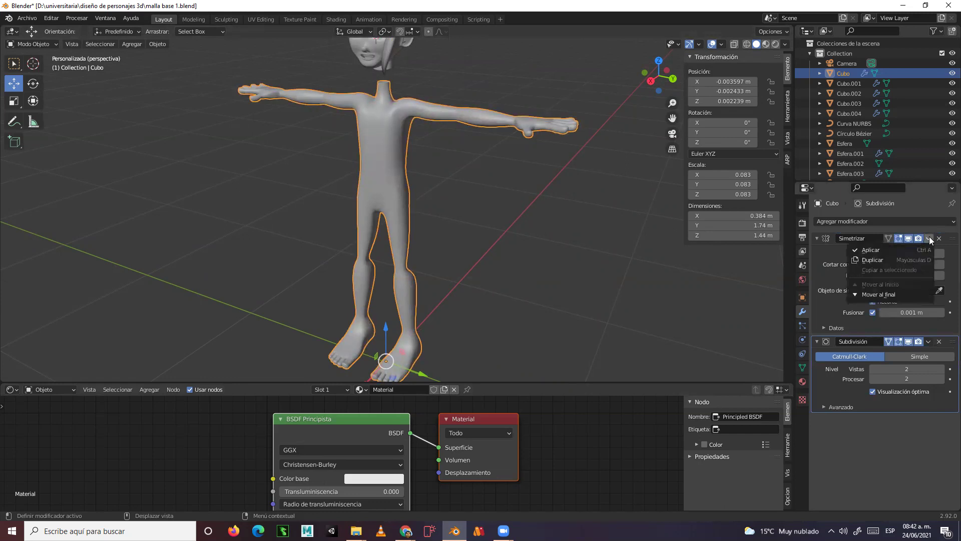
click(880, 251)
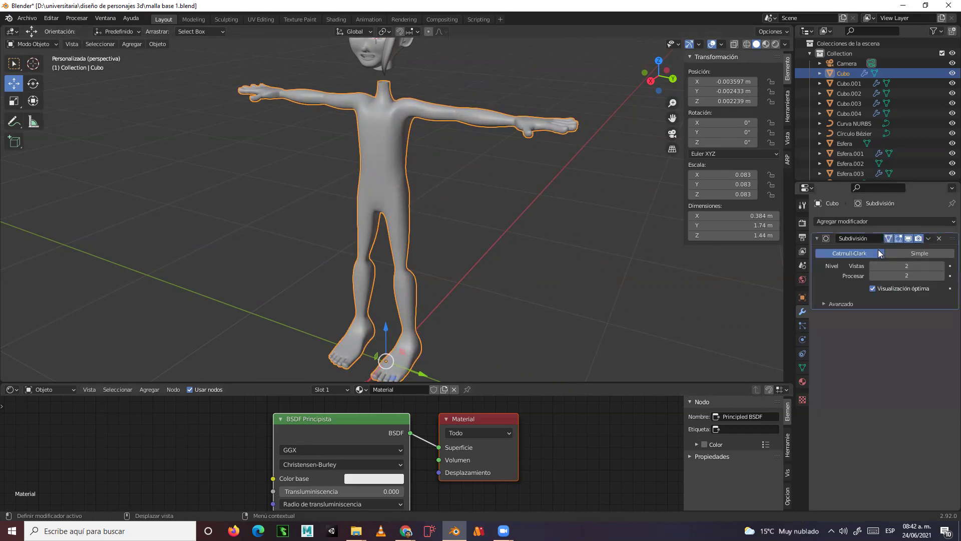
click(873, 266)
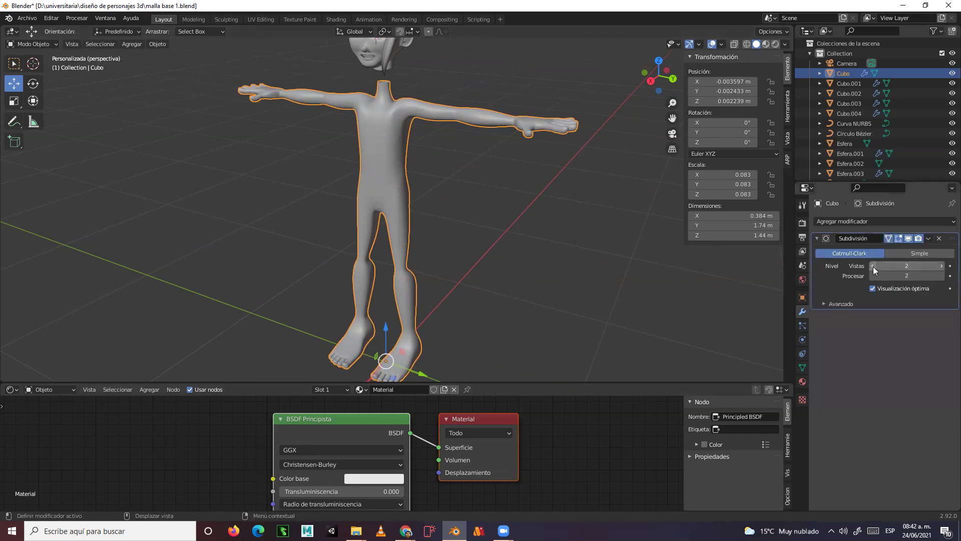
click(874, 266)
mouse_move(519, 260)
middle_down()
mouse_move(640, 236)
mouse_move(540, 235)
mouse_move(567, 243)
mouse_move(521, 266)
mouse_move(530, 268)
middle_up()
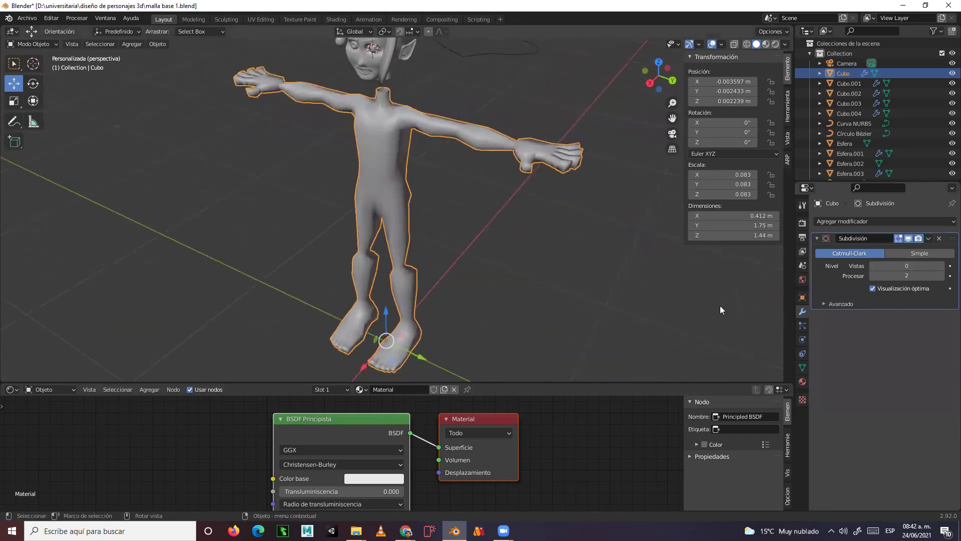
click(941, 266)
mouse_move(866, 267)
mouse_down()
mouse_move(901, 267)
mouse_move(870, 266)
mouse_up()
middle_drag(520, 239, 566, 209)
scroll(545, 221, down, 5)
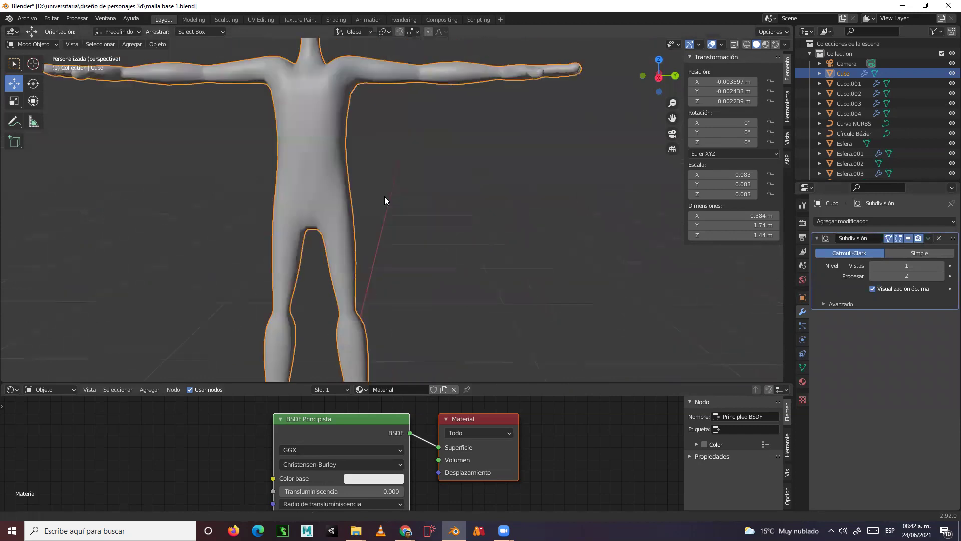
- Duplicate the body mesh and move the copy about 2 m along the global Y axis
middle_drag(421, 258, 363, 307)
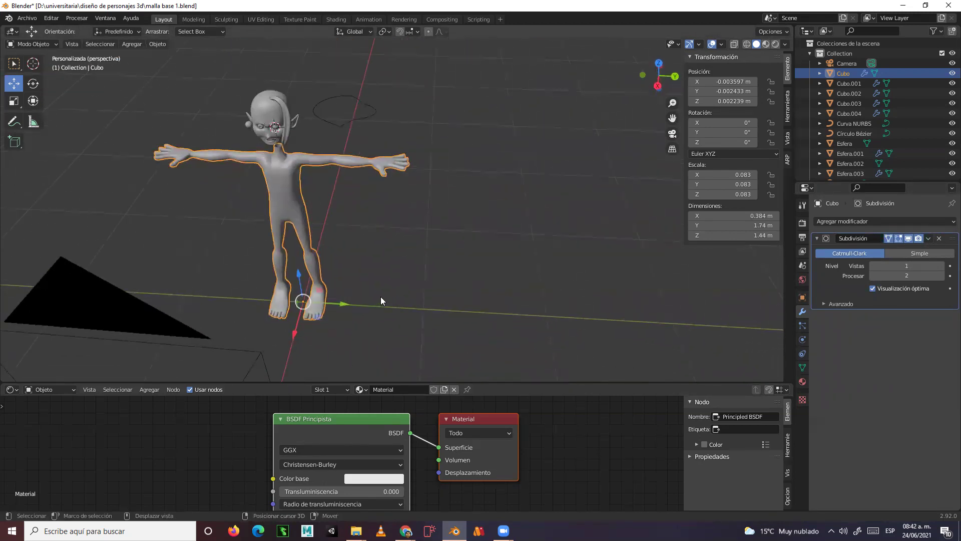
key(shift+d)
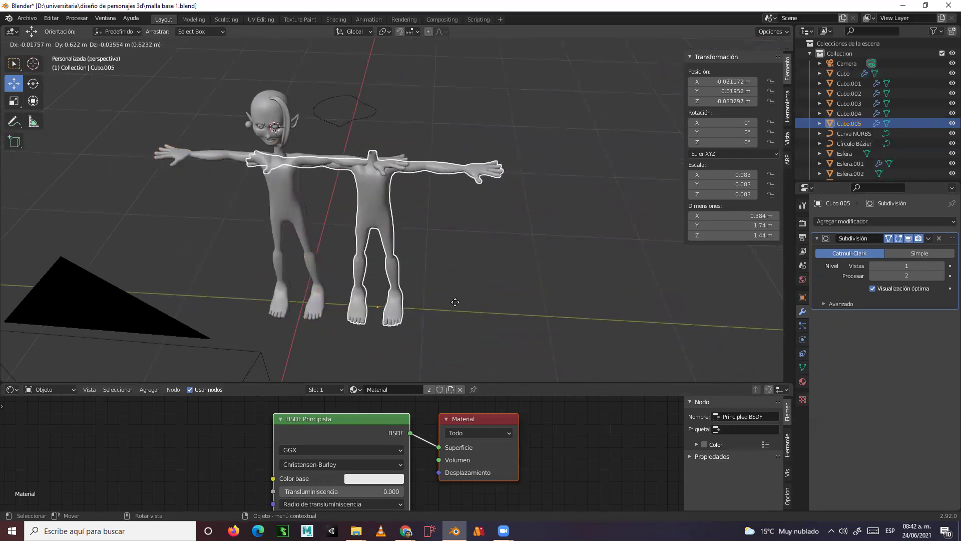
key(y)
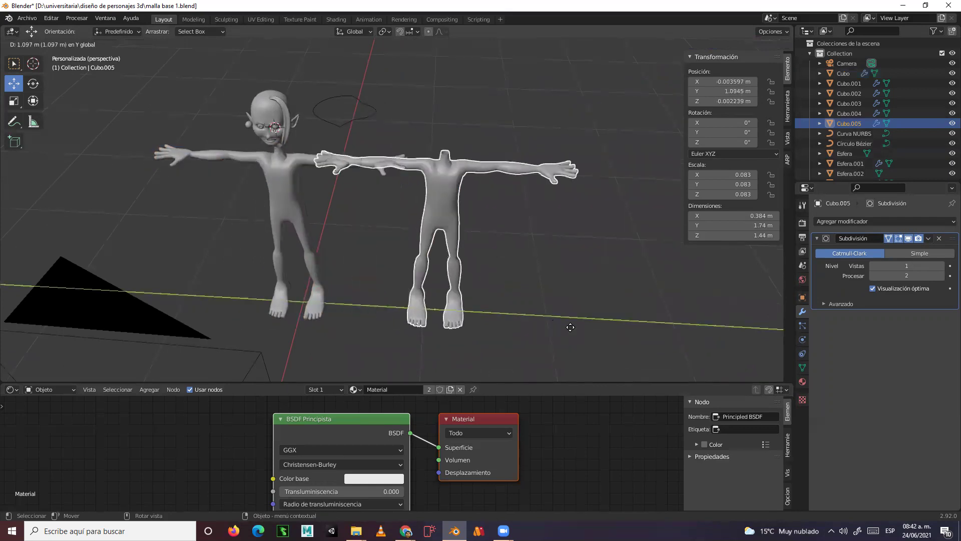
click(626, 340)
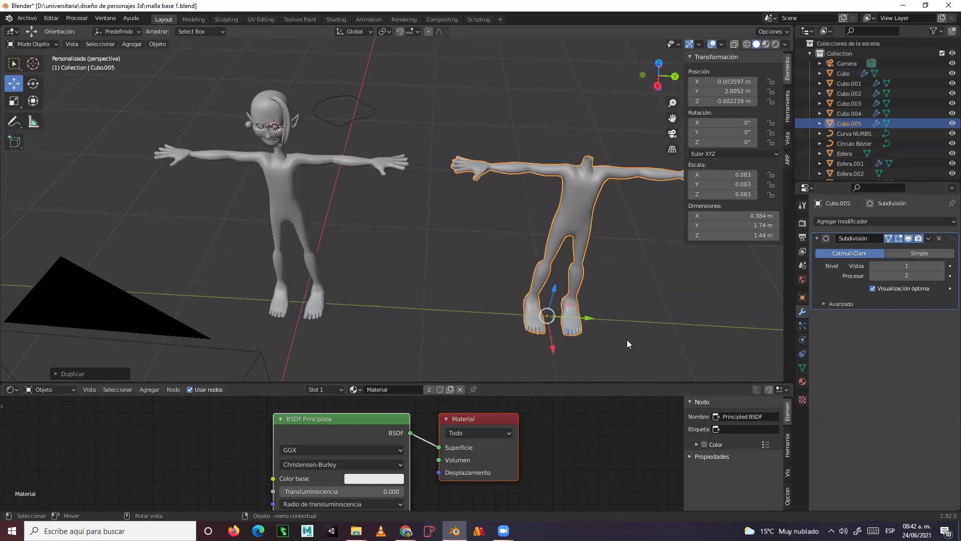
- Enter Edit Mode on the body copy with face selection and X-ray display enabled
middle_drag(629, 315, 493, 240)
key(Tab)
key(3)
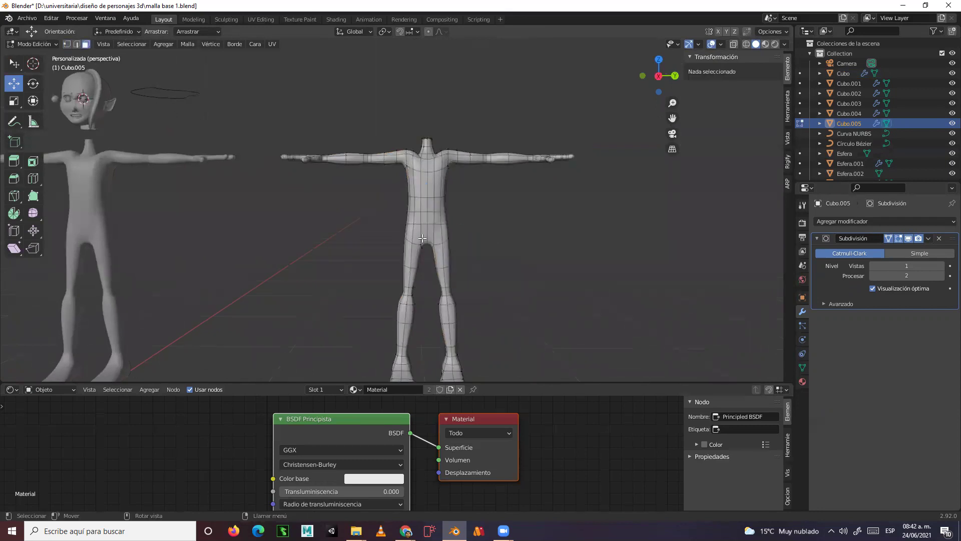
key(alt+z)
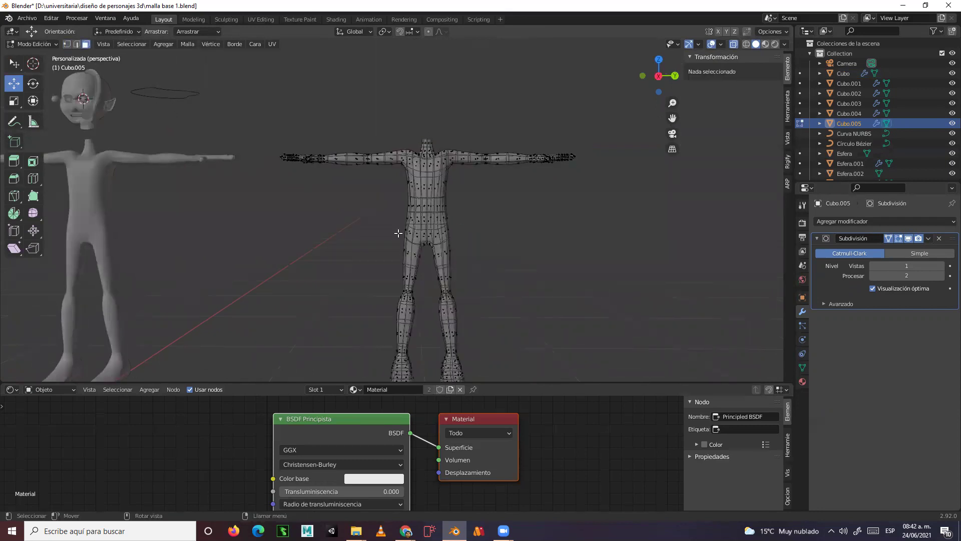
middle_drag(403, 185, 563, 255)
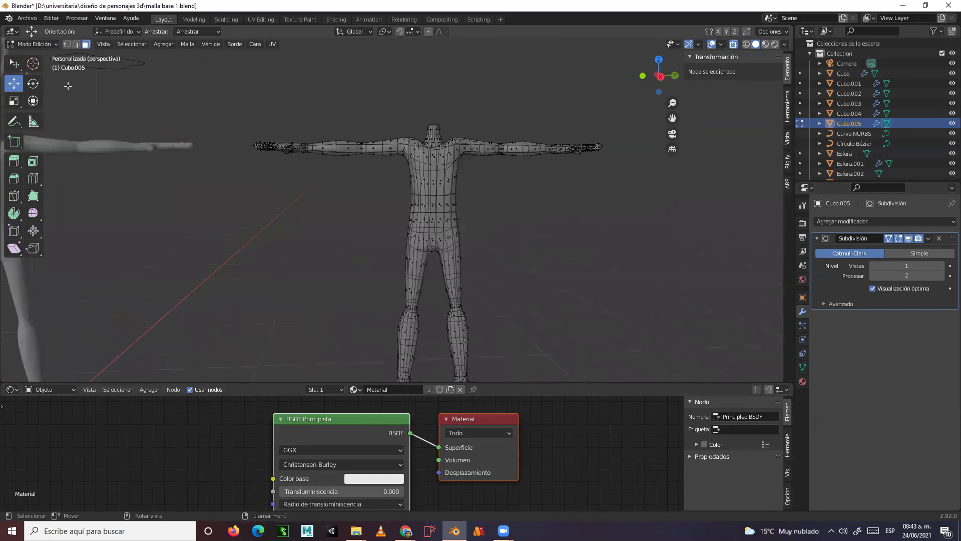
- Box-select the copy's neck, arms and torso down to the waist and delete those faces
click(13, 64)
drag(17, 70, 42, 86)
drag(220, 74, 648, 209)
middle_drag(637, 224, 530, 230)
key(x)
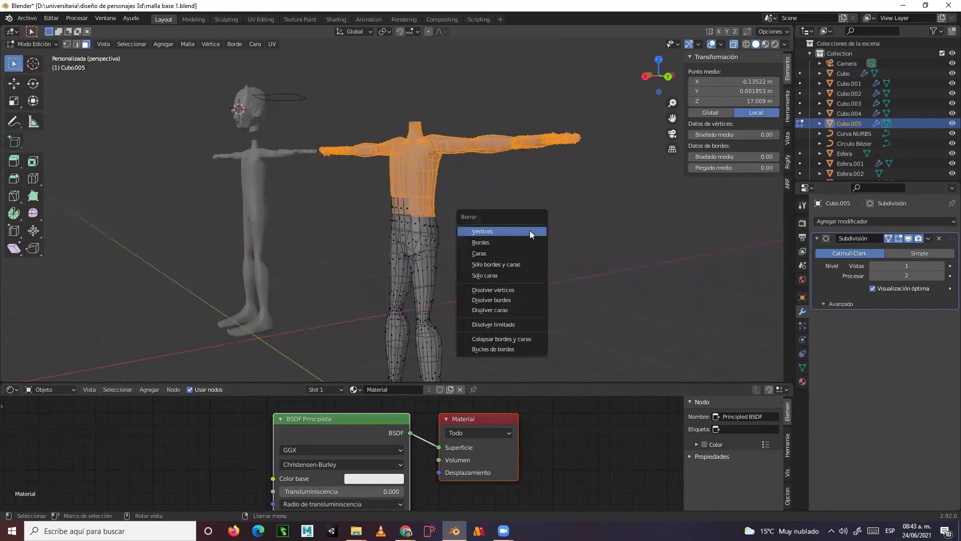
click(491, 253)
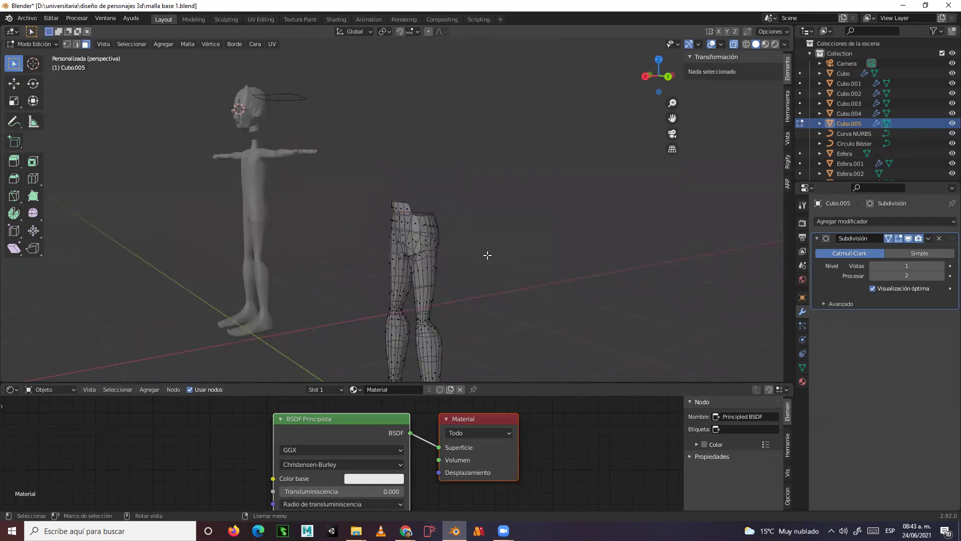
- Delete the leftover row of front faces sticking up at the waist of the legs mesh
scroll(484, 253, up, 3)
middle_drag(482, 251, 485, 180)
drag(394, 139, 531, 193)
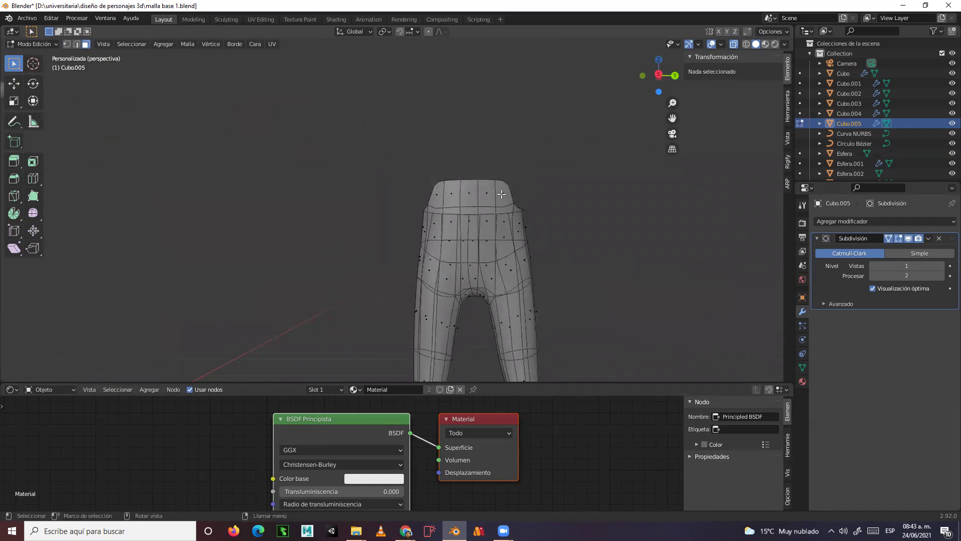
click(502, 194)
ctrl+click(439, 192)
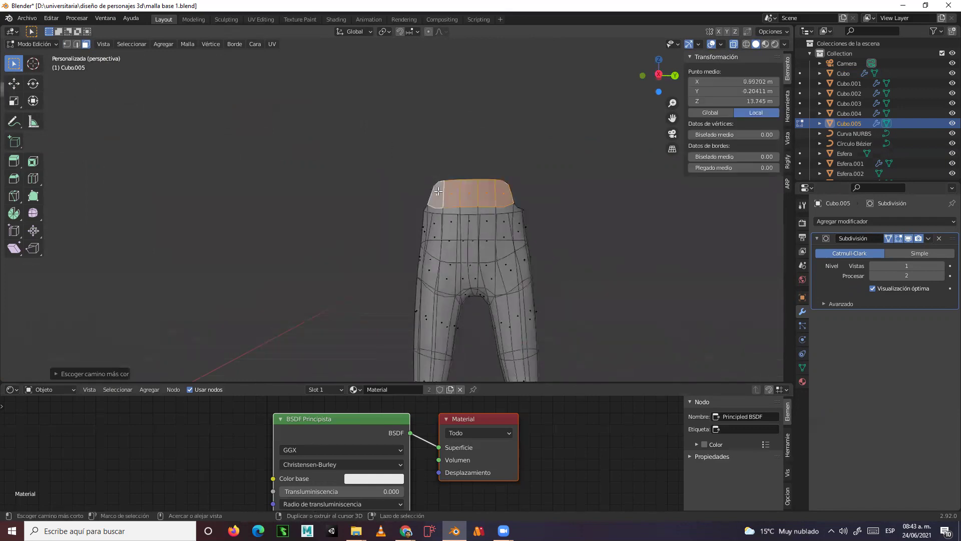
key(x)
click(438, 191)
- Delete the faces of both feet and the leftover faces around the ankles
mouse_move(475, 208)
middle_down()
mouse_move(458, 240)
mouse_move(485, 265)
mouse_move(482, 73)
mouse_move(468, 250)
mouse_move(471, 222)
mouse_move(488, 220)
middle_up()
scroll(467, 258, up, 4)
drag(253, 307, 611, 188)
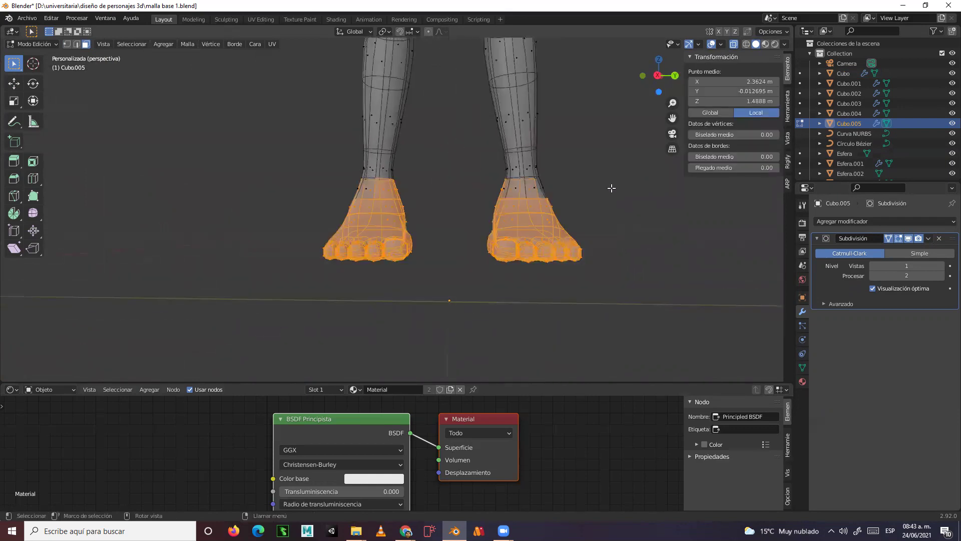
key(x)
click(572, 190)
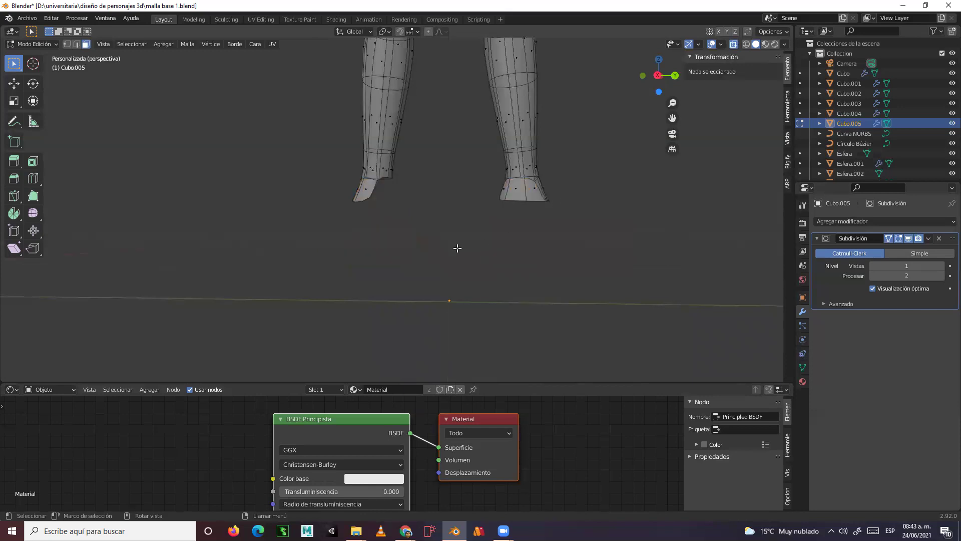
drag(311, 270, 605, 188)
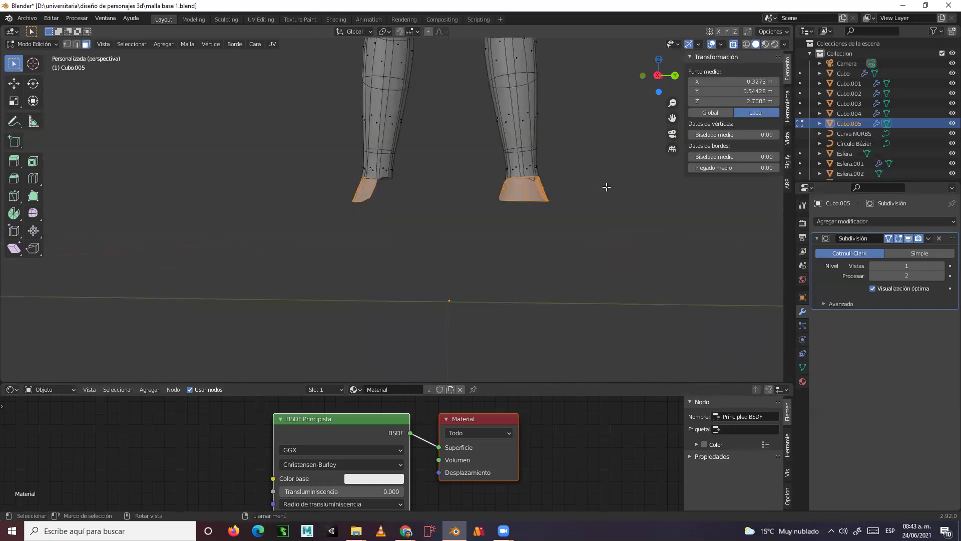
key(x)
click(606, 187)
- Select the whole legs mesh and scale it up uniformly by about 1.05
middle_drag(559, 189, 451, 250)
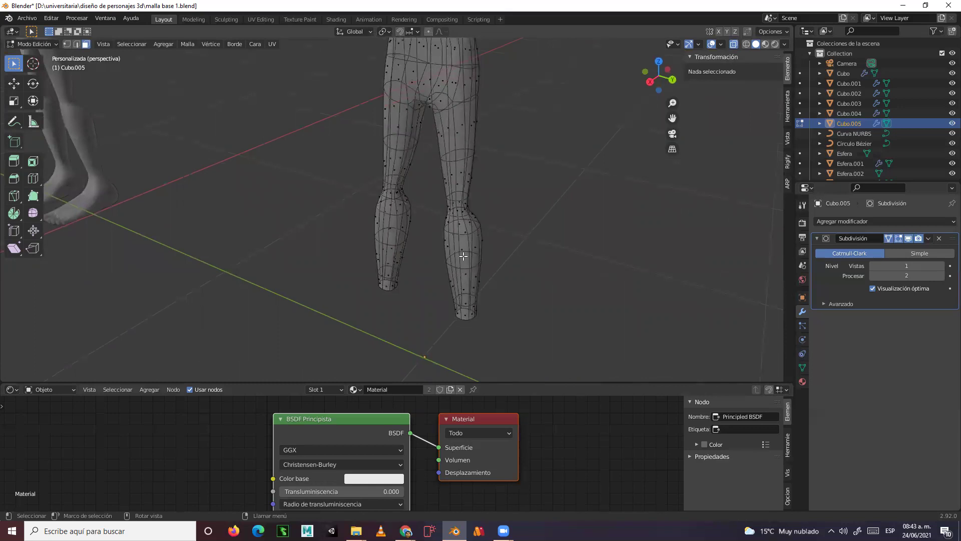
middle_drag(441, 241, 223, 178)
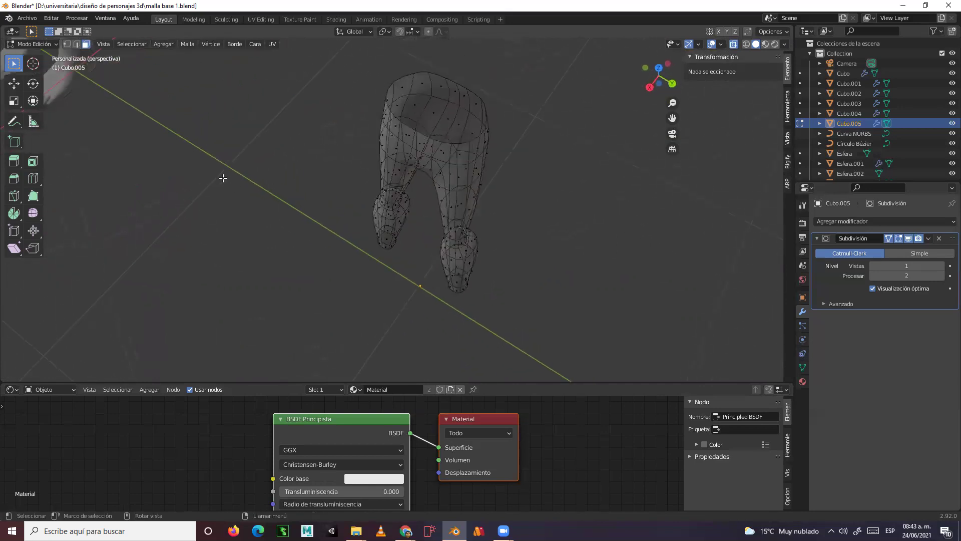
key(a)
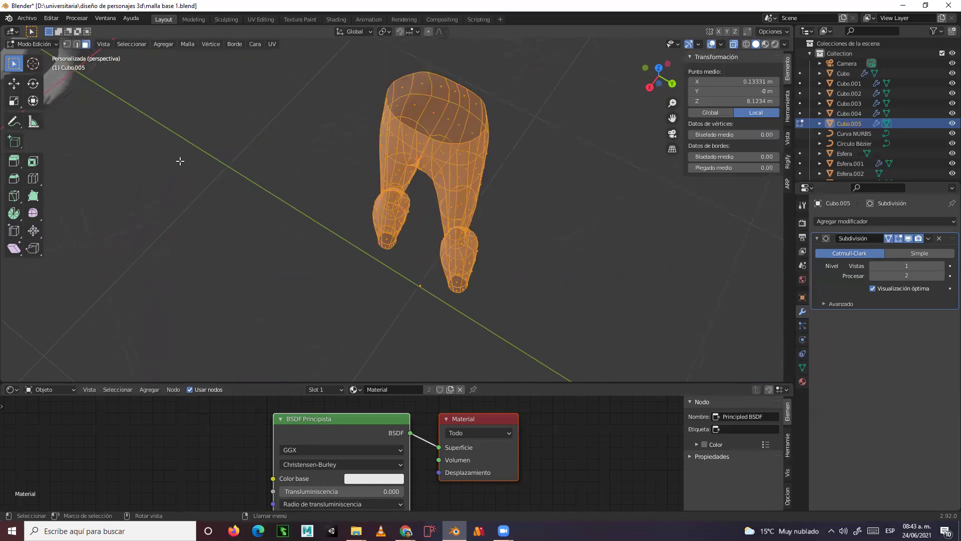
click(13, 101)
middle_drag(350, 193, 453, 179)
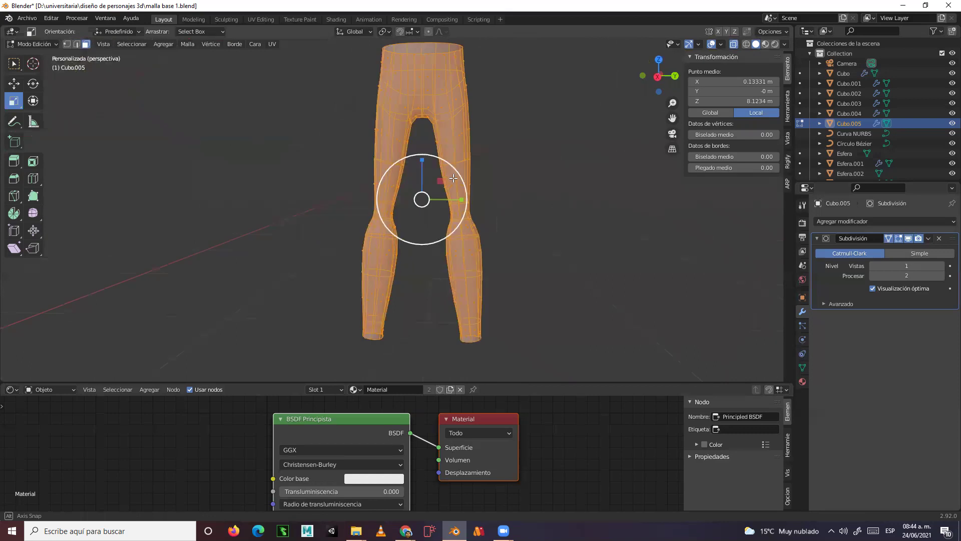
scroll(485, 150, down, 2)
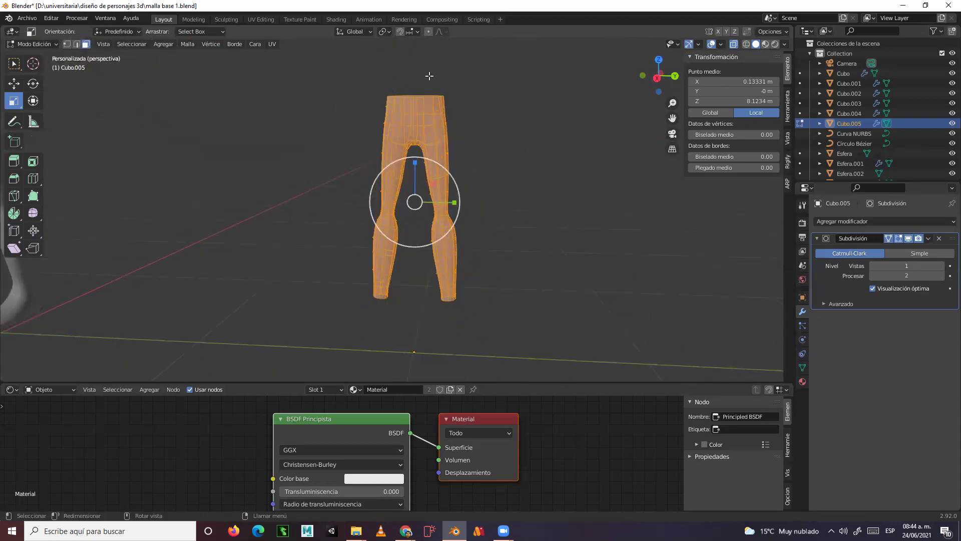
middle_drag(489, 226, 389, 227)
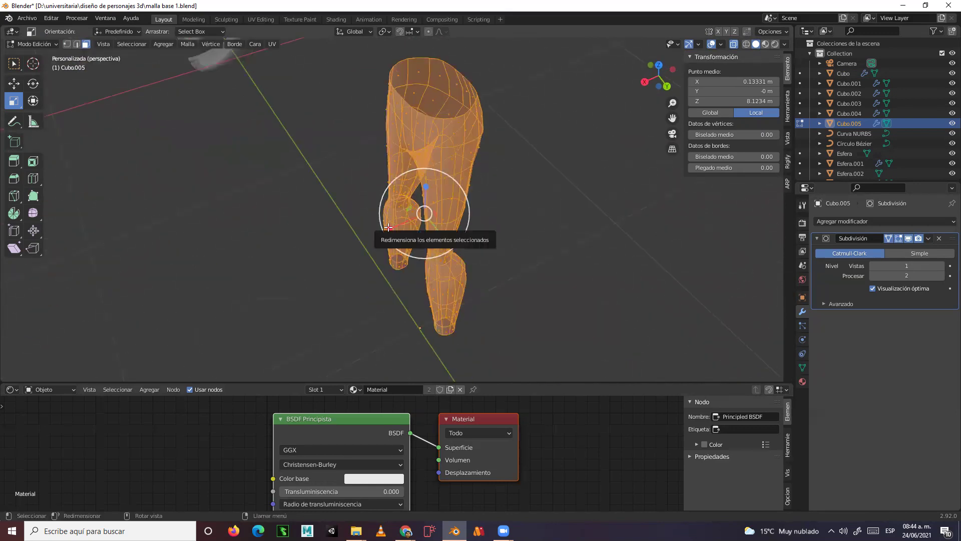
key(s)
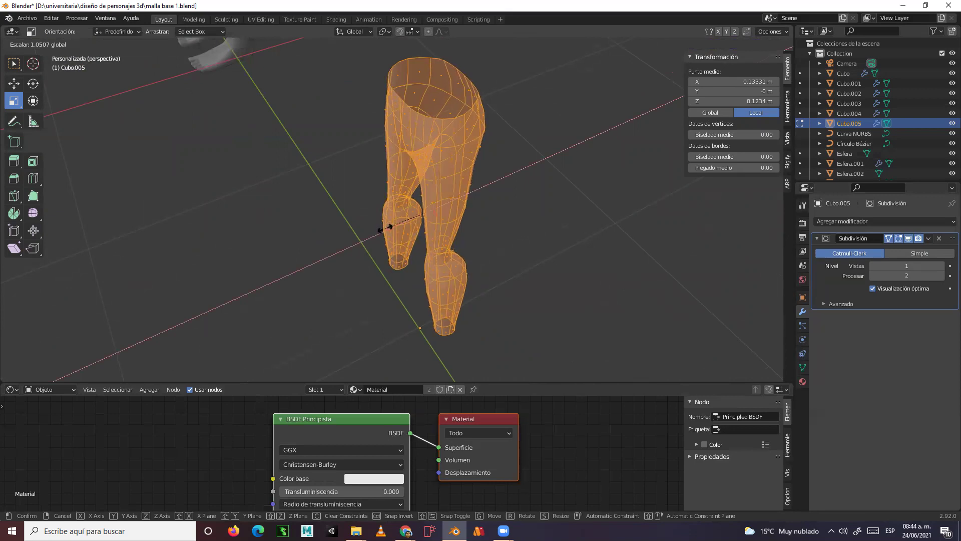
click(388, 226)
- Widen the selected legs mesh slightly along the Y axis
middle_drag(388, 226, 477, 214)
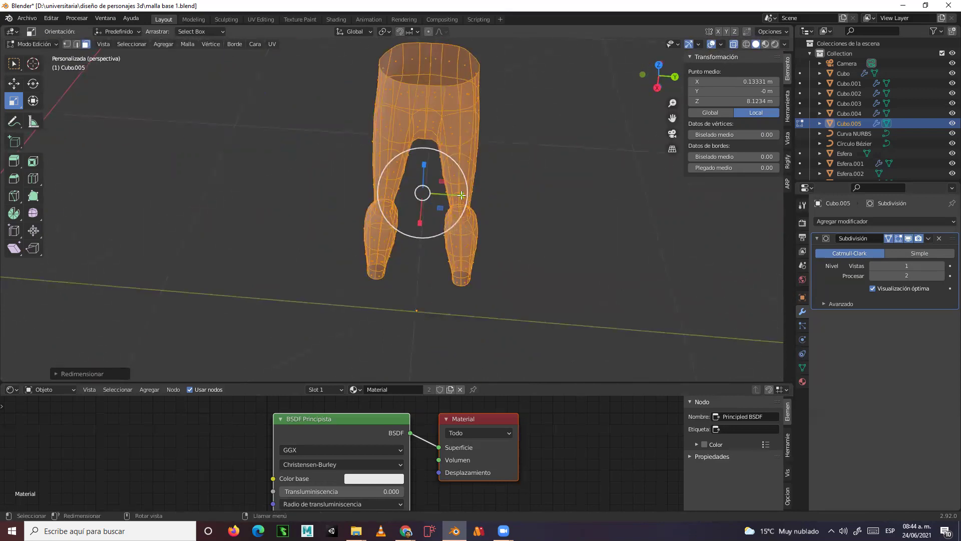
drag(461, 194, 465, 195)
middle_drag(517, 242, 521, 202)
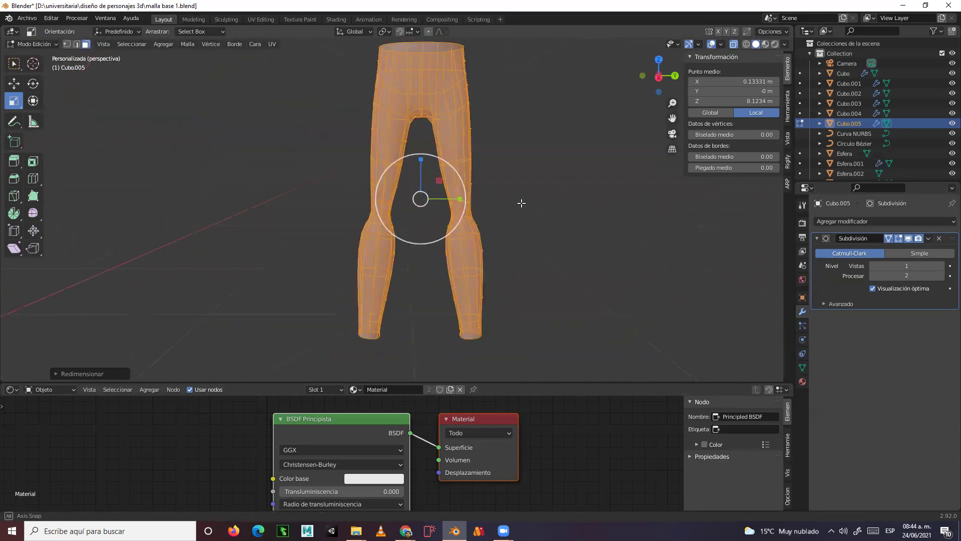
shift+middle_drag(500, 271, 472, 156)
scroll(472, 157, up, 2)
shift+middle_drag(464, 210, 431, 214)
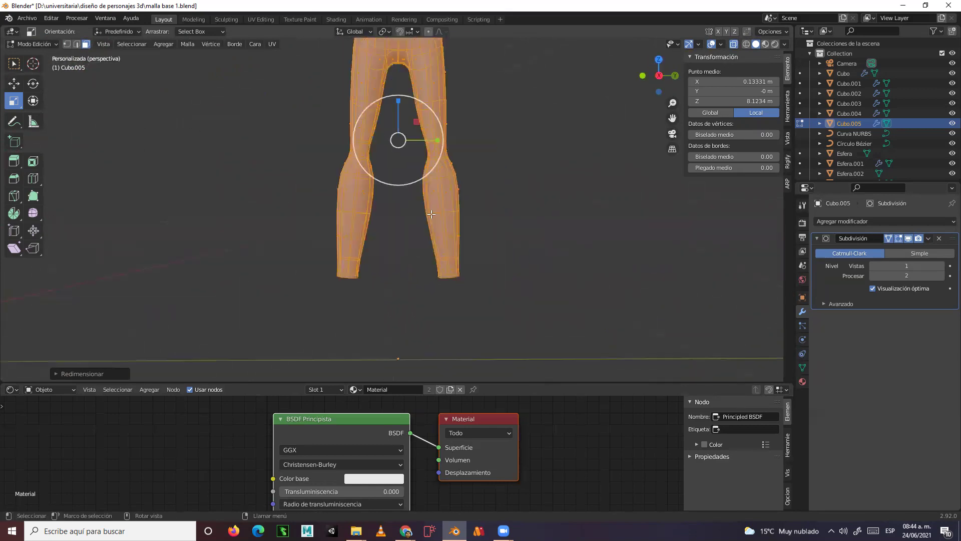
- Return to Object Mode and move the trousers along the Y axis onto the character's legs
click(14, 64)
scroll(212, 168, down, 6)
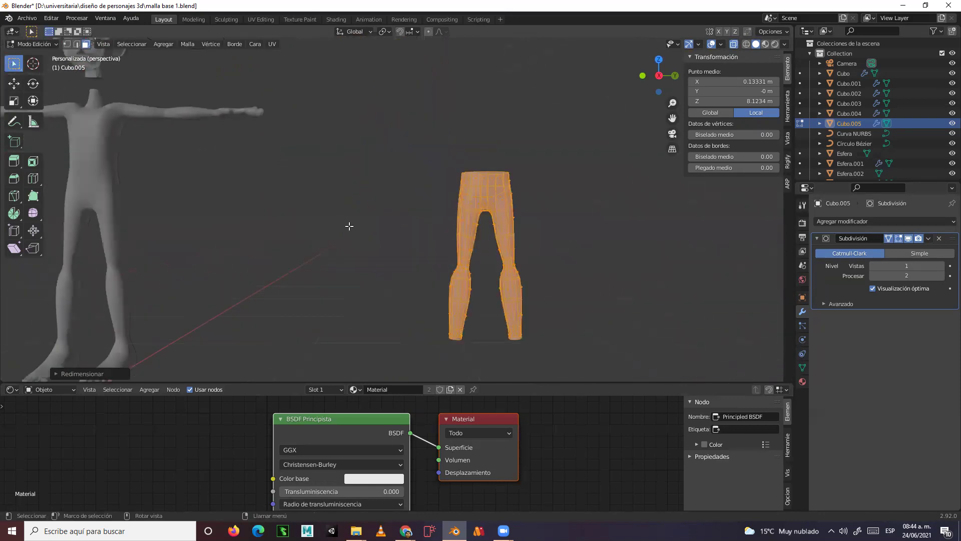
key(Tab)
scroll(395, 245, down, 2)
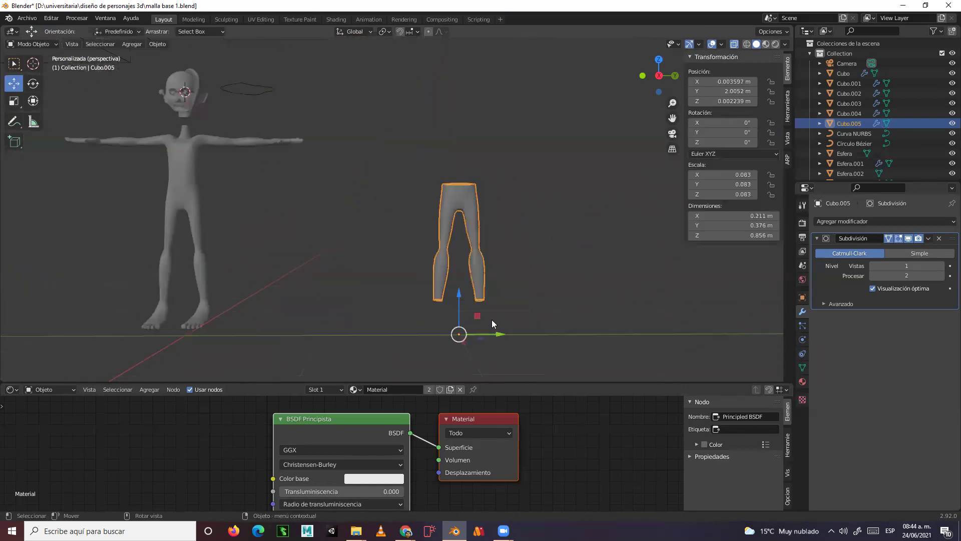
drag(497, 334, 221, 328)
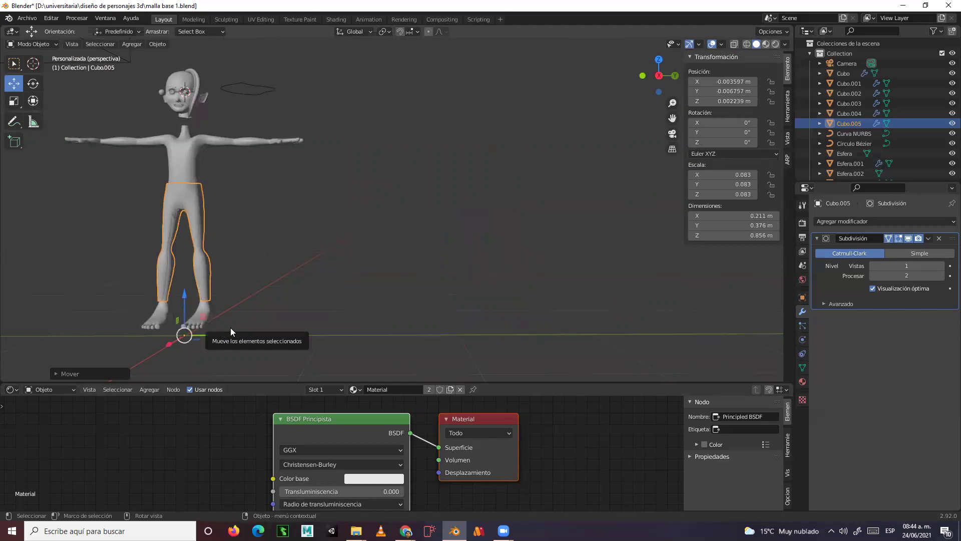
- Reselect the trousers and nudge them along the Y axis to about 0.0016 m so they centre on the body
click(178, 163)
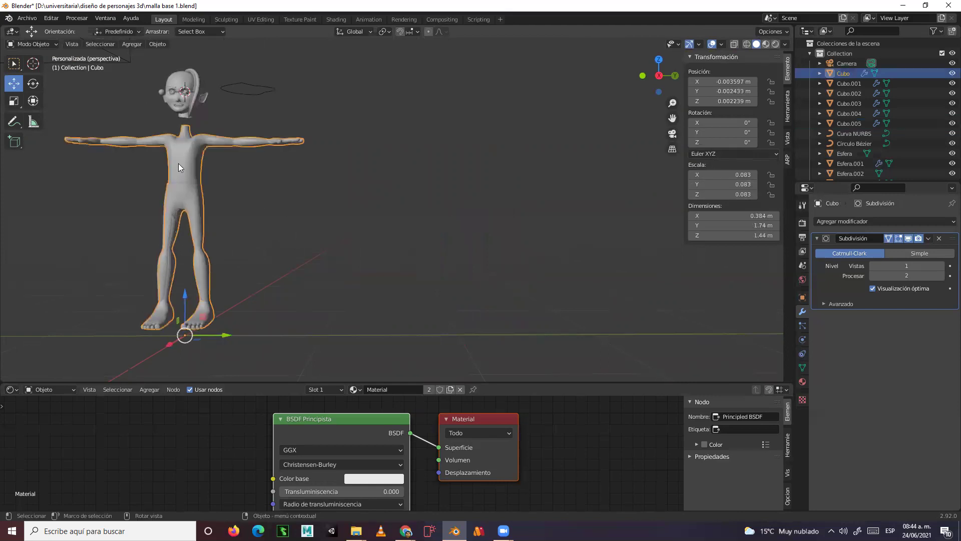
click(187, 202)
key(KP_Decimal)
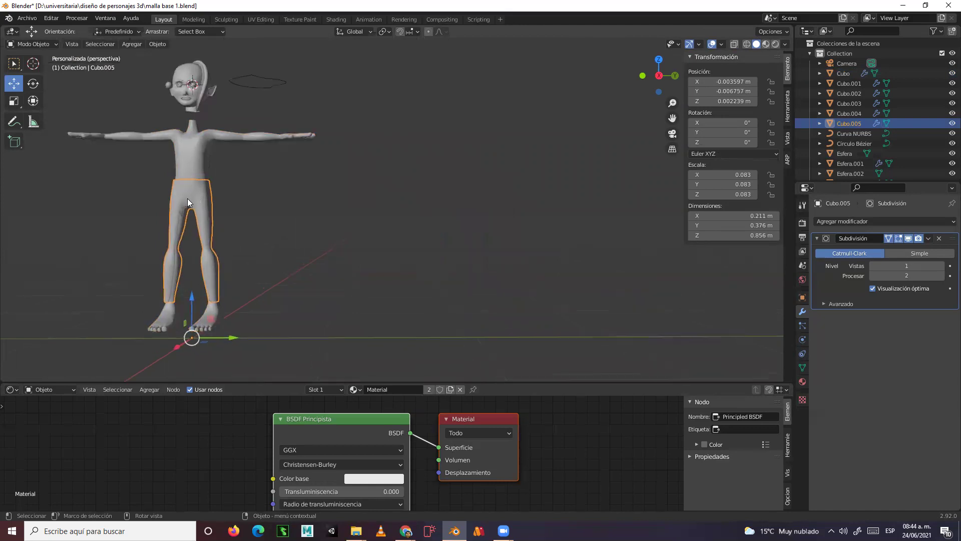
middle_drag(493, 188, 219, 203)
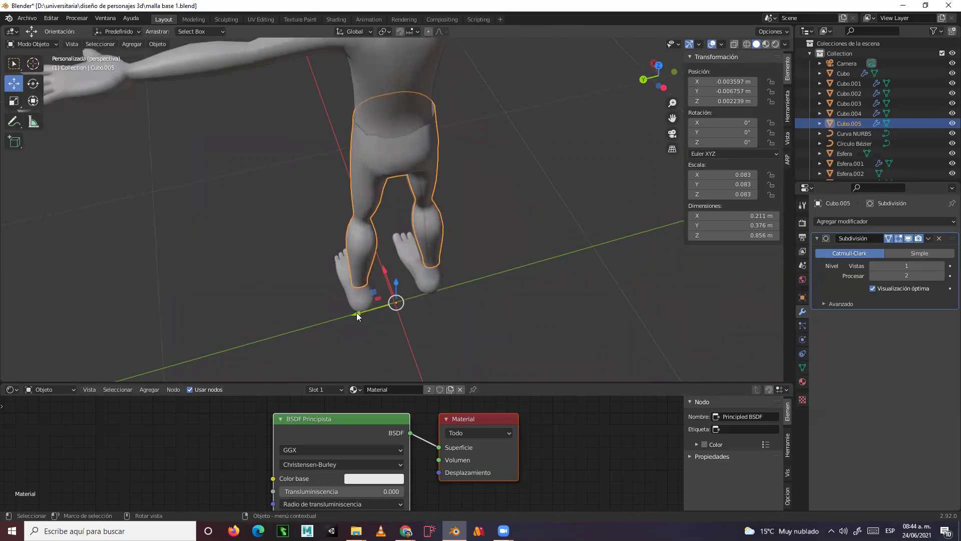
drag(357, 312, 350, 315)
middle_drag(385, 250, 357, 177)
scroll(356, 175, up, 2)
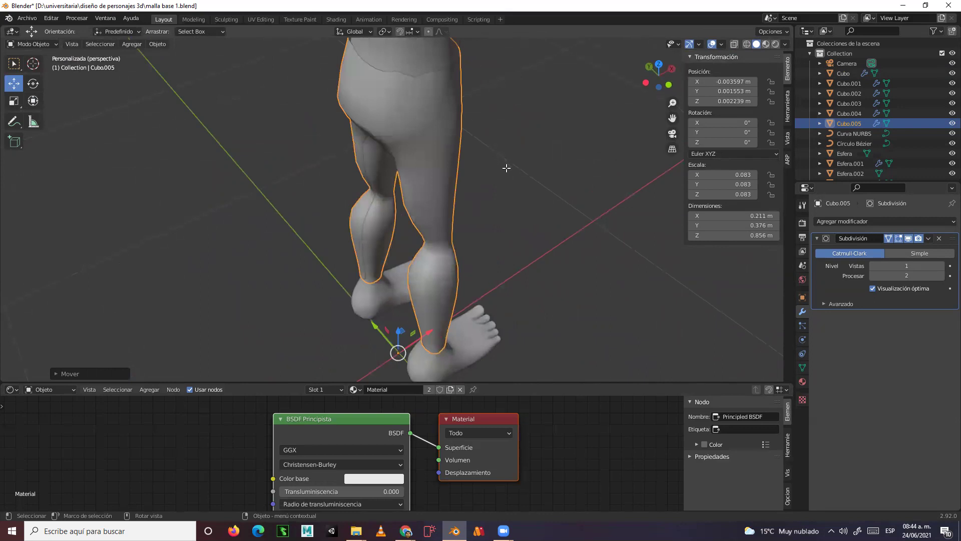
- Select the waist edge loop of the trousers in Edit Mode and shift it back about 0.03 m along X
key(Tab)
scroll(506, 168, up, 3)
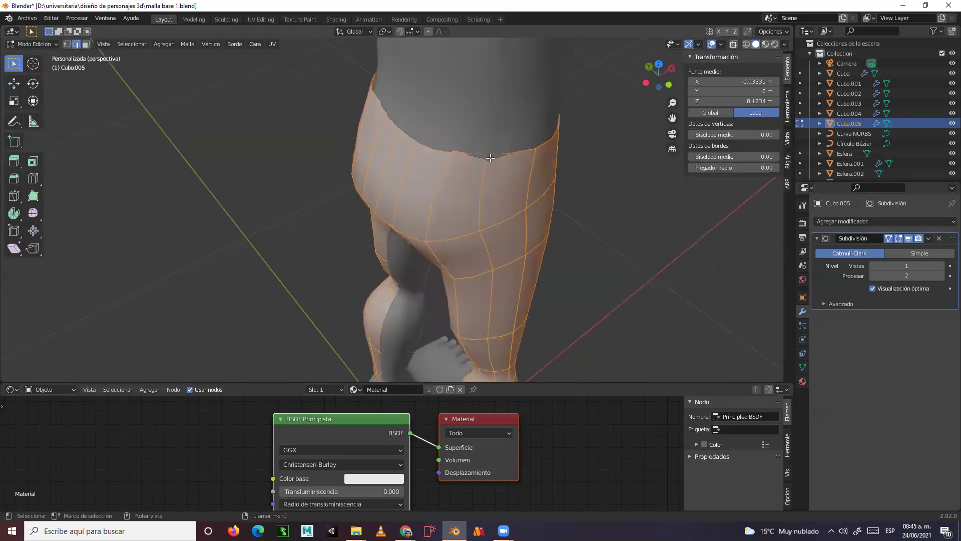
alt+click(497, 154)
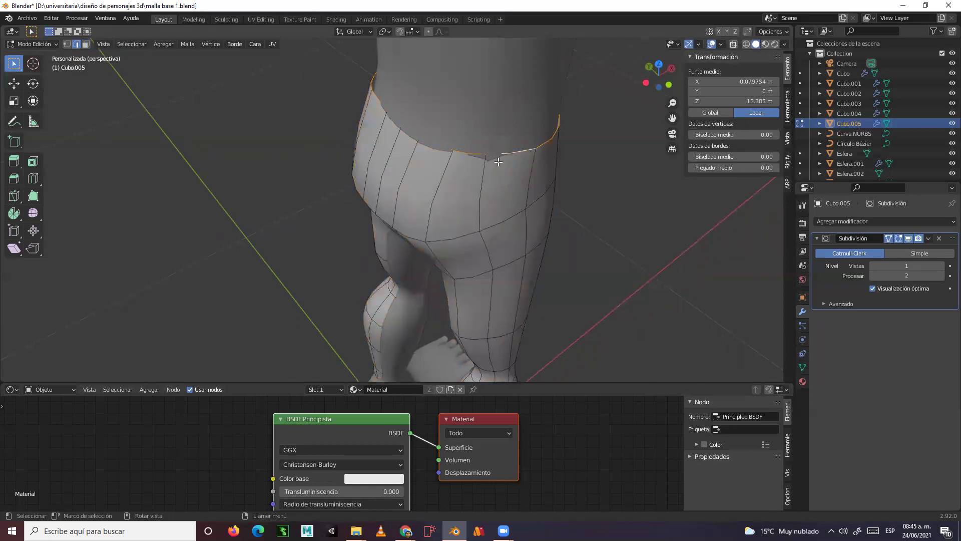
middle_drag(498, 158, 75, 70)
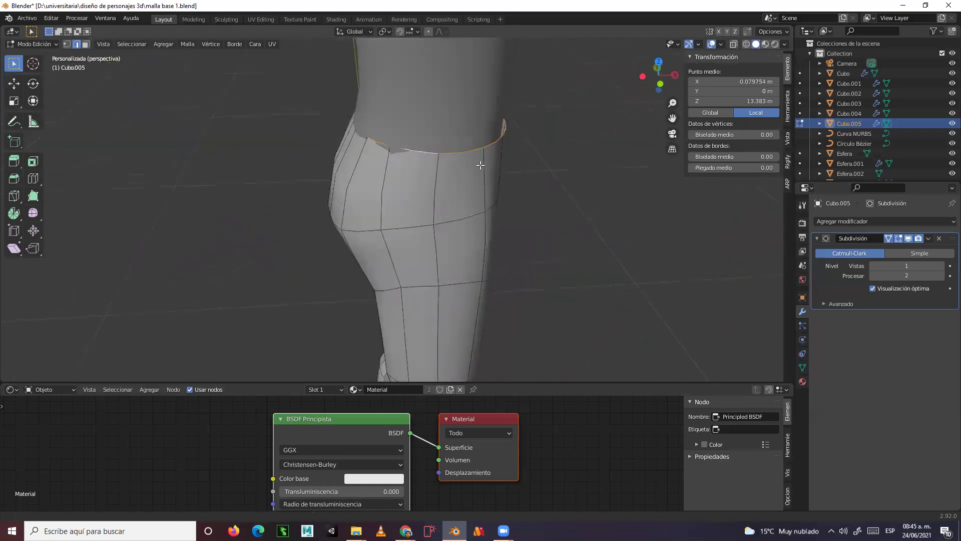
click(14, 84)
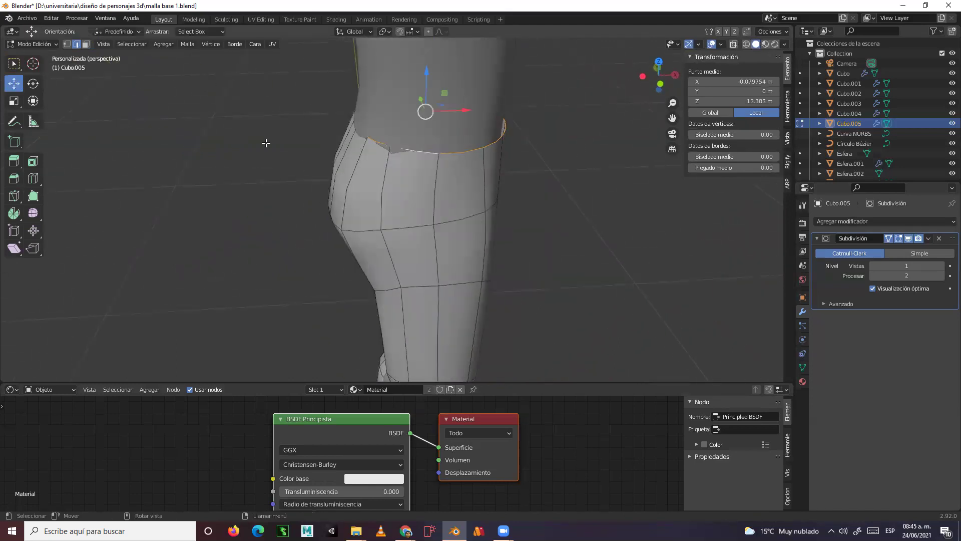
drag(466, 108, 462, 109)
middle_drag(463, 110, 452, 154)
middle_drag(384, 112, 495, 195)
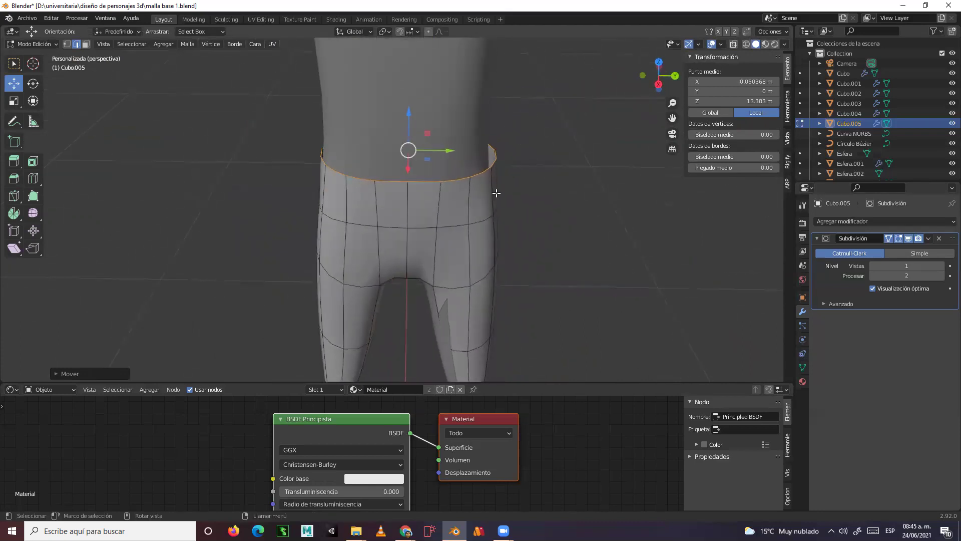
- Select the entire trousers mesh and shift it about 0.055 m along negative Y
key(a)
drag(445, 367, 441, 366)
middle_drag(469, 249, 423, 286)
middle_drag(360, 285, 544, 181)
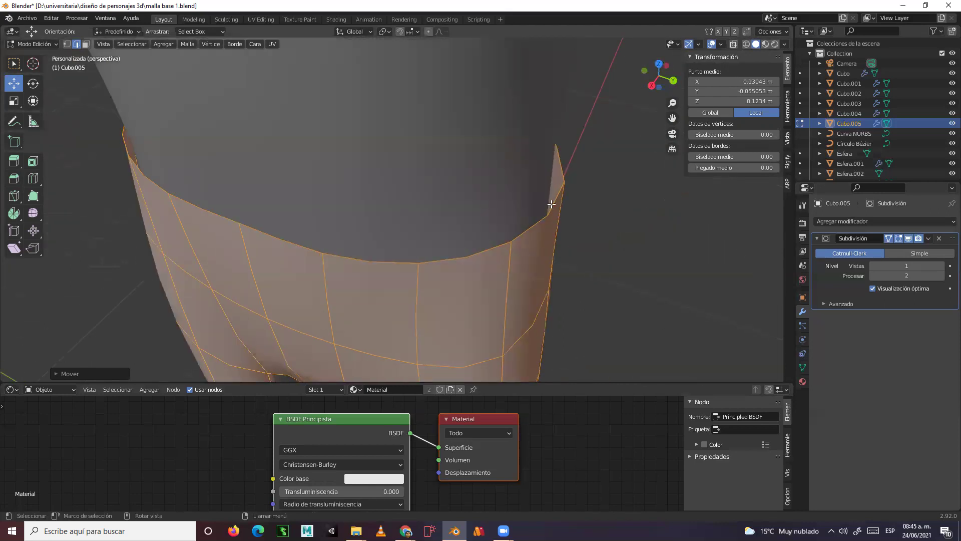
scroll(536, 248, down, 4)
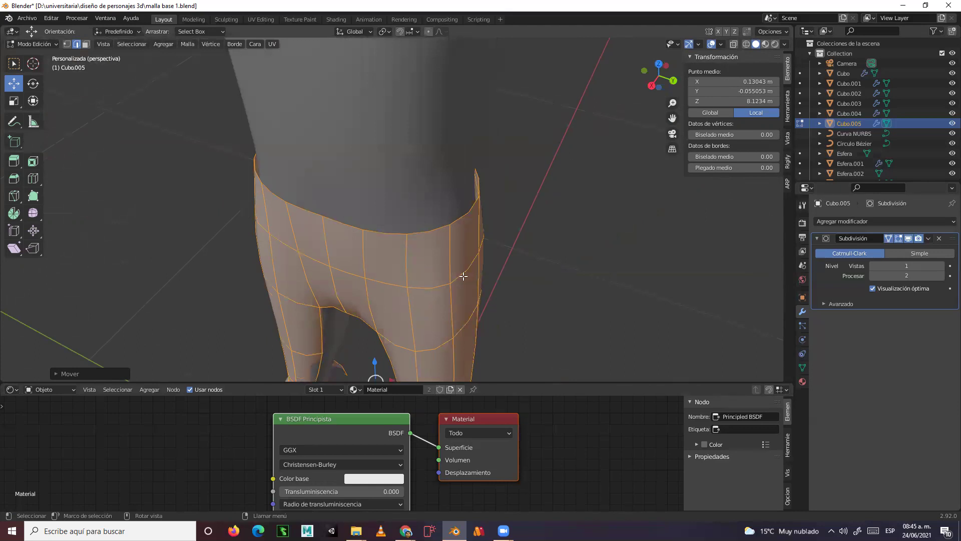
- Enable X-ray and face selection, and select the strips of faces along the inside of the character's left trouser leg from crotch to ankle
middle_drag(463, 277, 450, 217)
shift+scroll(440, 229, down, 5)
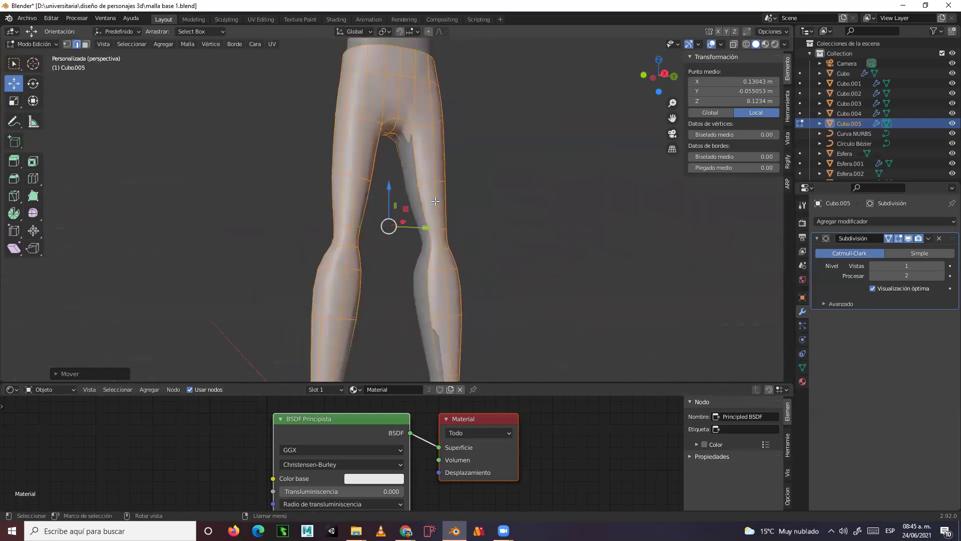
scroll(421, 161, up, 2)
click(416, 149)
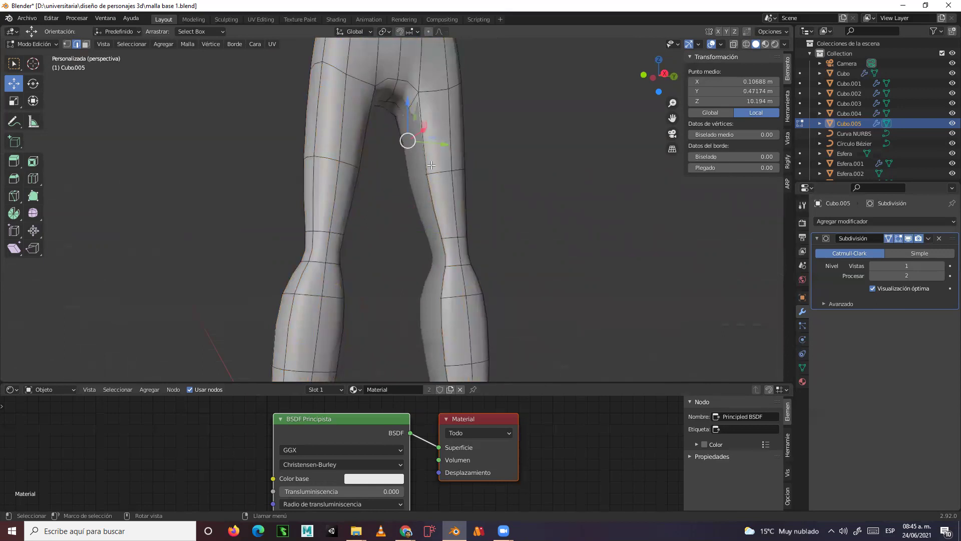
key(alt+z)
middle_drag(431, 165, 469, 38)
key(3)
click(410, 138)
middle_drag(475, 301, 457, 285)
ctrl+click(432, 269)
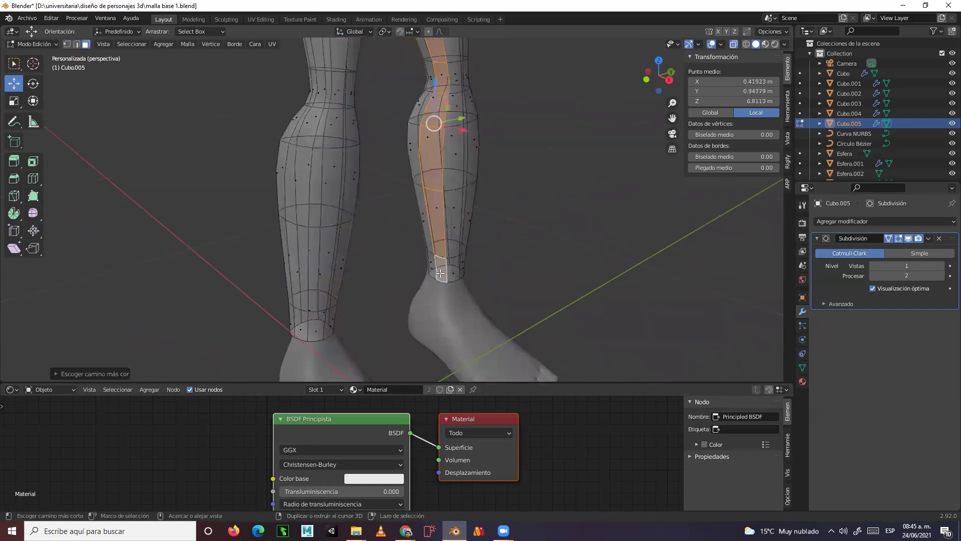
mouse_move(431, 270)
middle_down()
mouse_move(472, 242)
mouse_move(588, 202)
mouse_move(422, 114)
mouse_move(399, 231)
mouse_move(295, 198)
mouse_move(178, 229)
mouse_move(223, 268)
middle_up()
ctrl+click(401, 207)
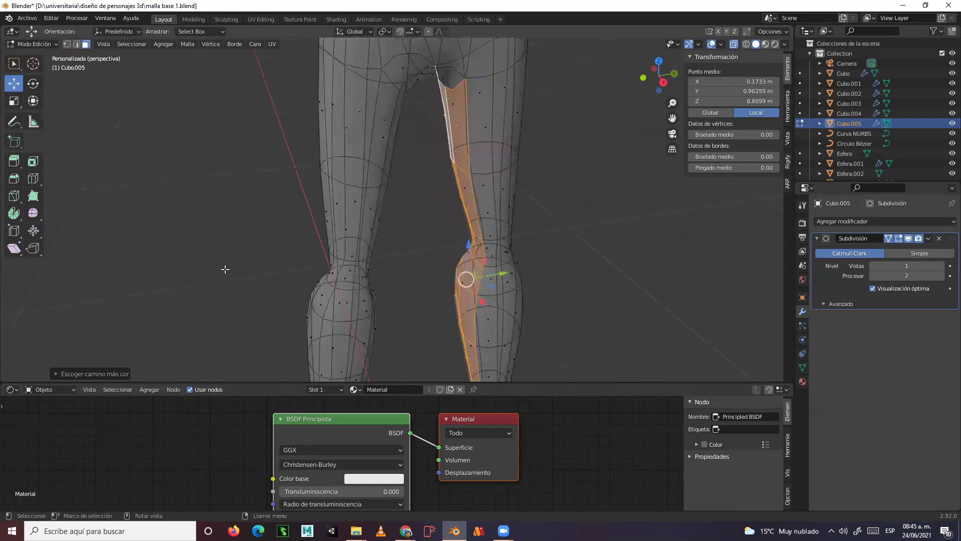
- Turn off X-ray and move the selected inner-leg face strip of the left leg inward along the Y axis
key(alt+z)
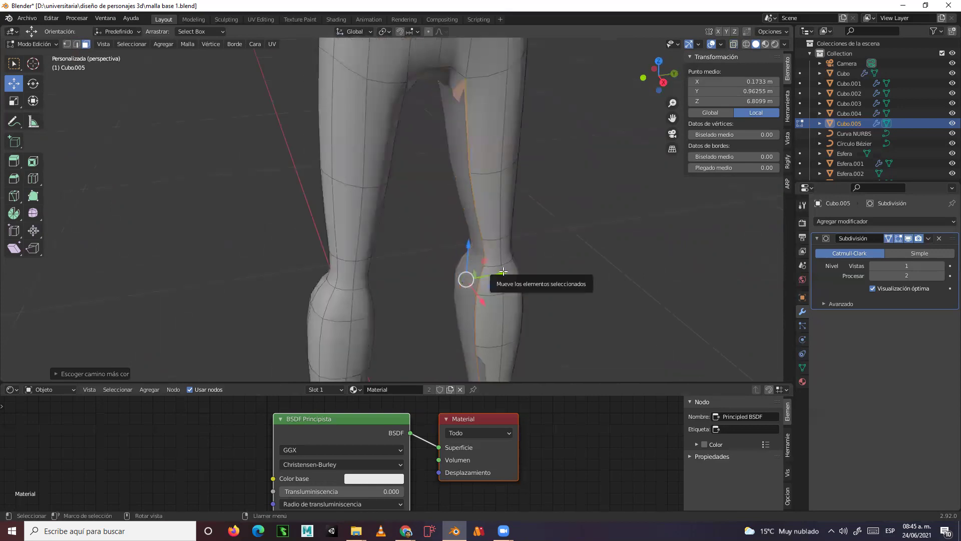
drag(503, 272, 505, 276)
middle_drag(560, 287, 443, 199)
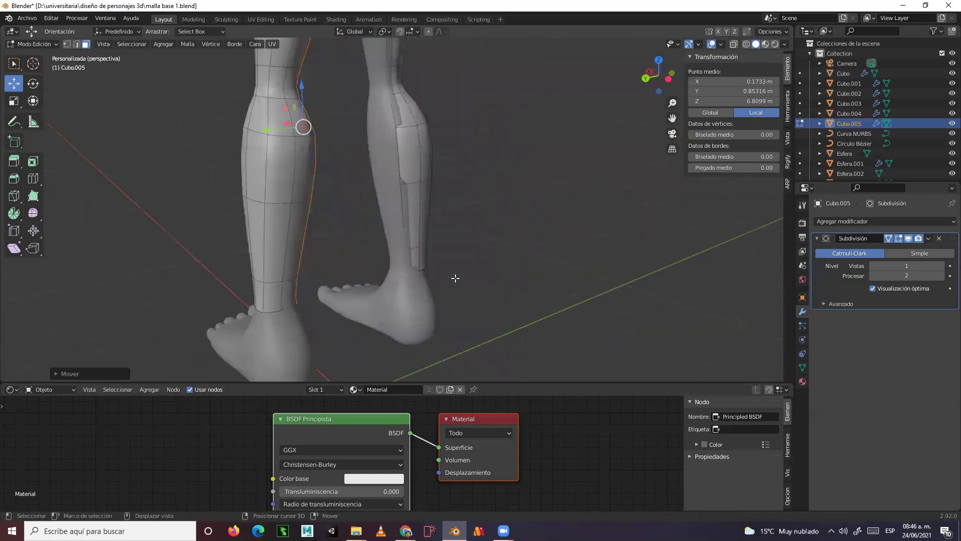
- Turn X-ray on, enable Y-axis mesh symmetry, and nudge the selected inner-leg strip along the Y axis
shift+scroll(455, 278, up, 3)
key(alt)
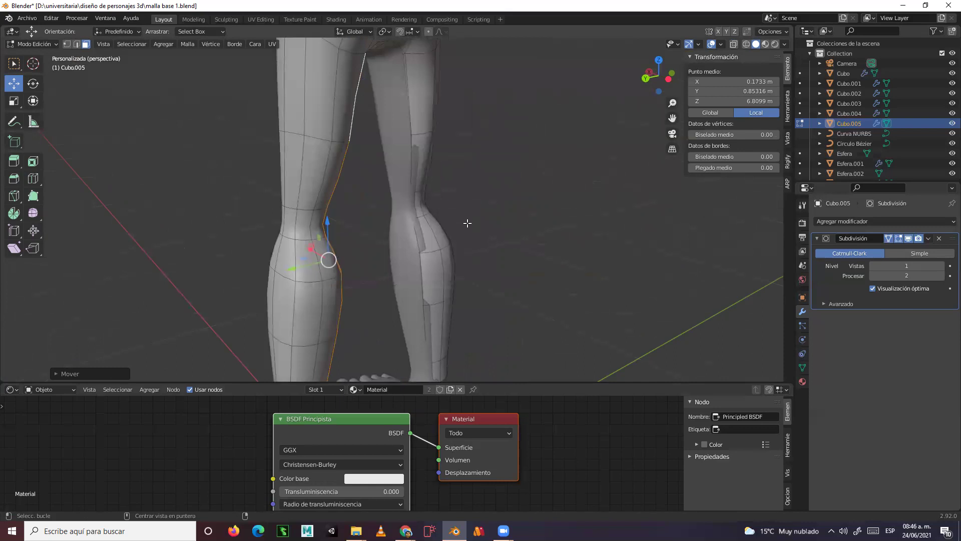
key(alt+z)
middle_drag(471, 210, 662, 61)
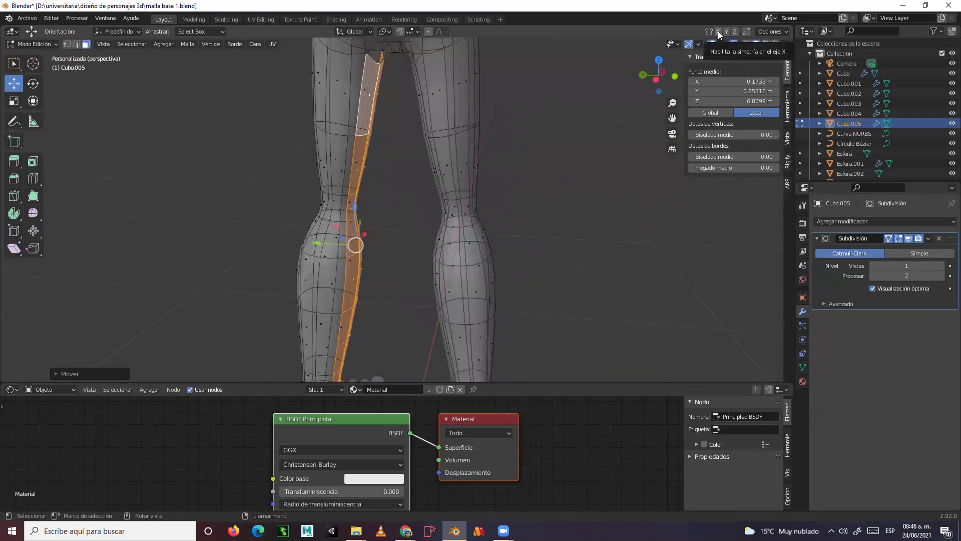
click(726, 32)
middle_drag(510, 146, 380, 225)
mouse_move(300, 243)
mouse_down()
mouse_move(330, 244)
mouse_move(303, 244)
mouse_up()
- Select the inner upper-thigh face of the left leg and nudge it slightly along the Y axis
click(371, 116)
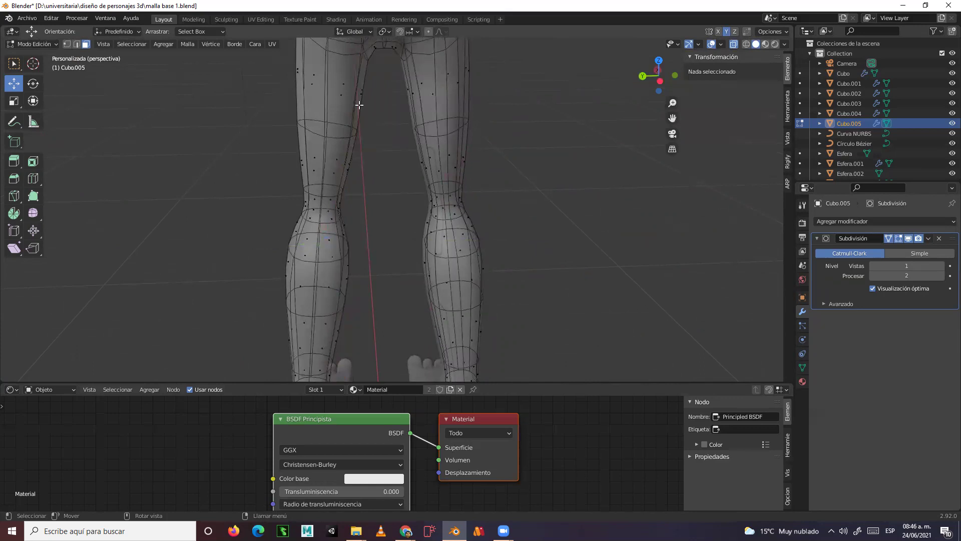
click(359, 105)
mouse_move(321, 93)
mouse_down()
mouse_move(331, 93)
mouse_move(320, 93)
mouse_up()
middle_drag(542, 186, 494, 148)
click(493, 148)
- Redo the undone actions on the inner upper-thigh face of the left leg
click(51, 18)
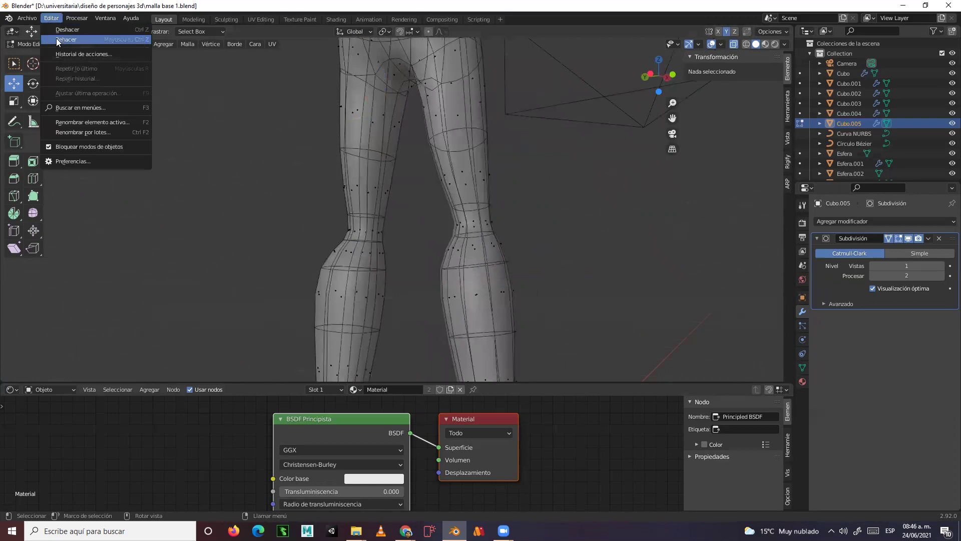
click(58, 40)
click(52, 18)
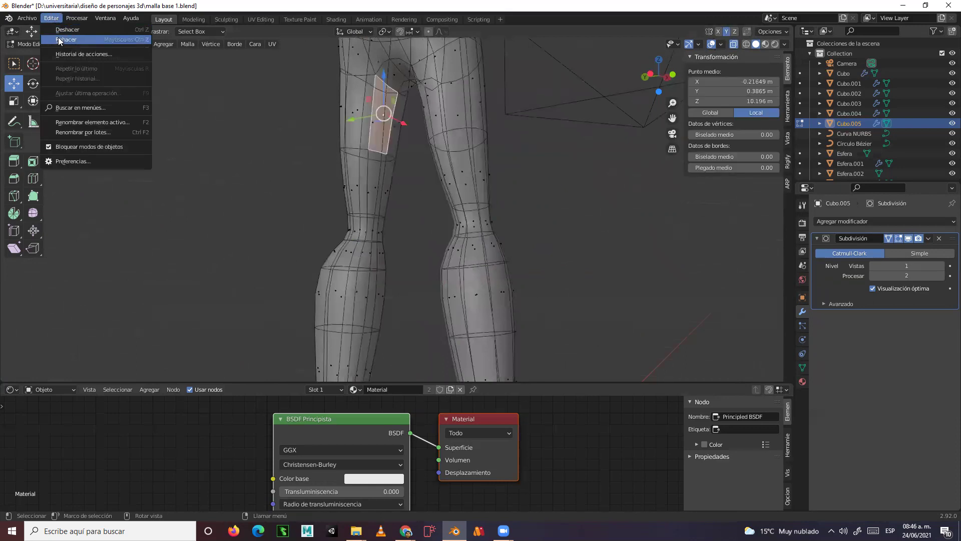
click(59, 39)
click(51, 18)
click(63, 40)
- Extend the face selection from the left inner thigh down to the ankle along the shortest path
middle_drag(229, 161, 268, 222)
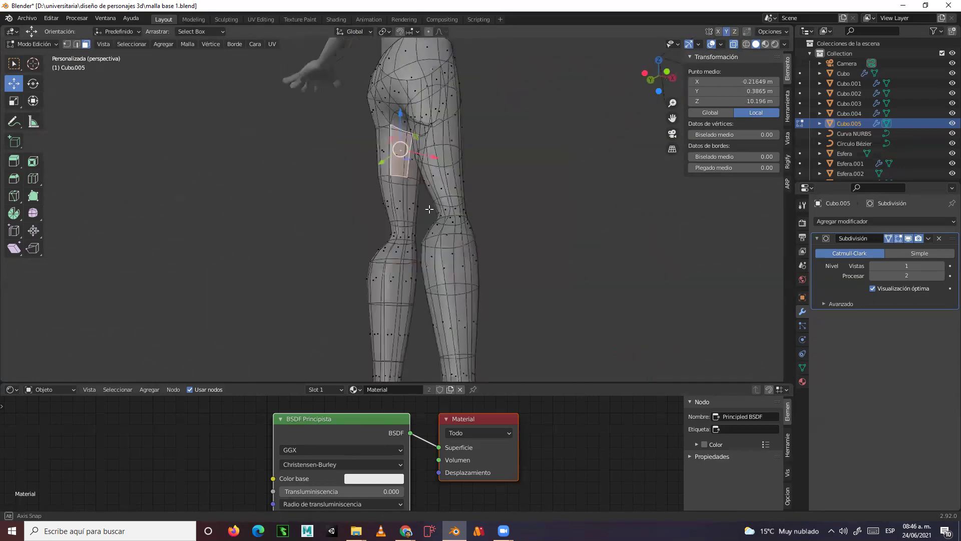
scroll(429, 209, up, 3)
middle_drag(491, 171, 396, 236)
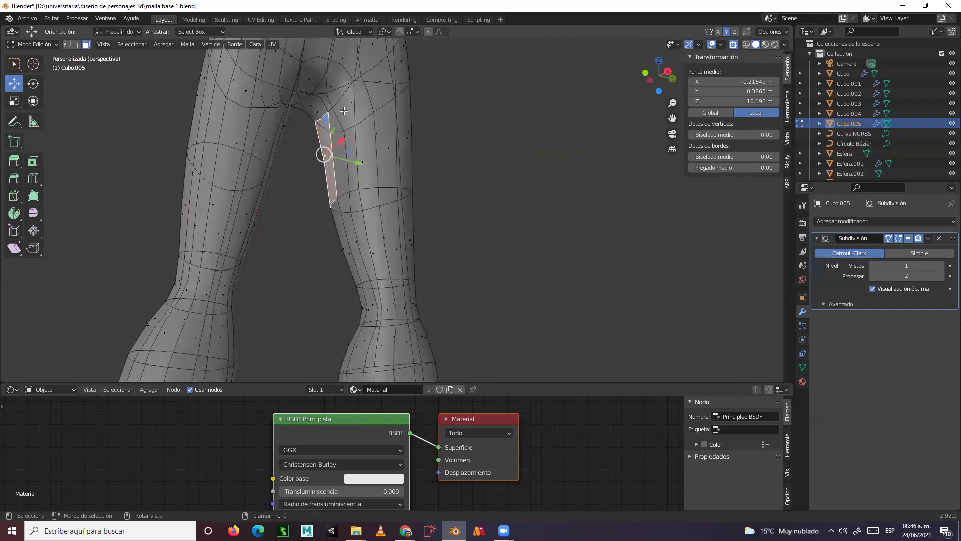
shift+click(345, 134)
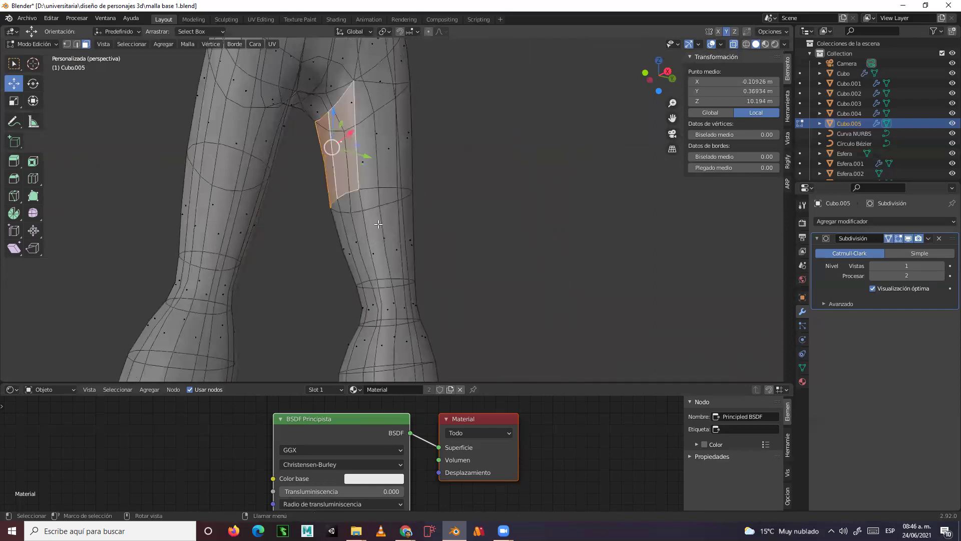
scroll(440, 274, down, 3)
middle_drag(440, 275, 336, 256)
mouse_move(414, 312)
middle_down()
mouse_move(431, 315)
mouse_move(409, 300)
middle_up()
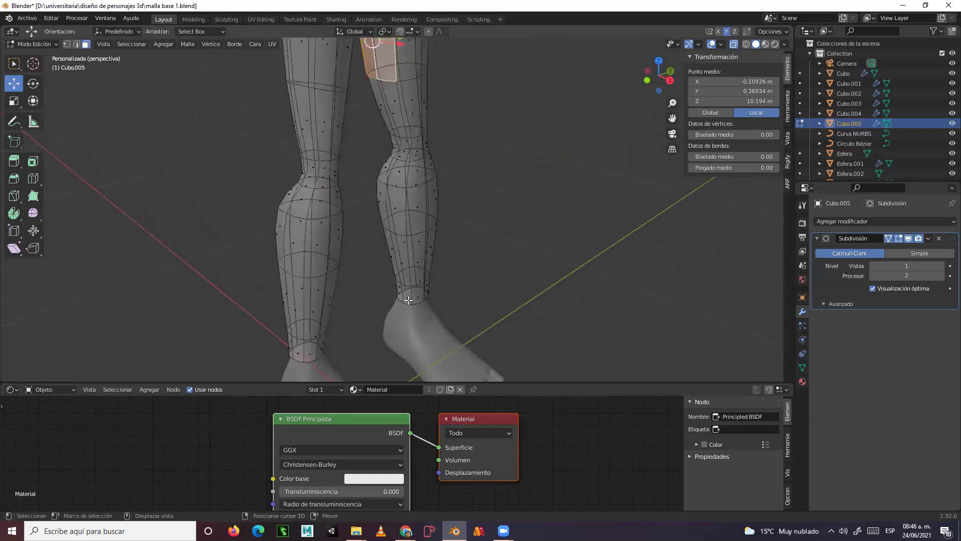
ctrl+click(399, 296)
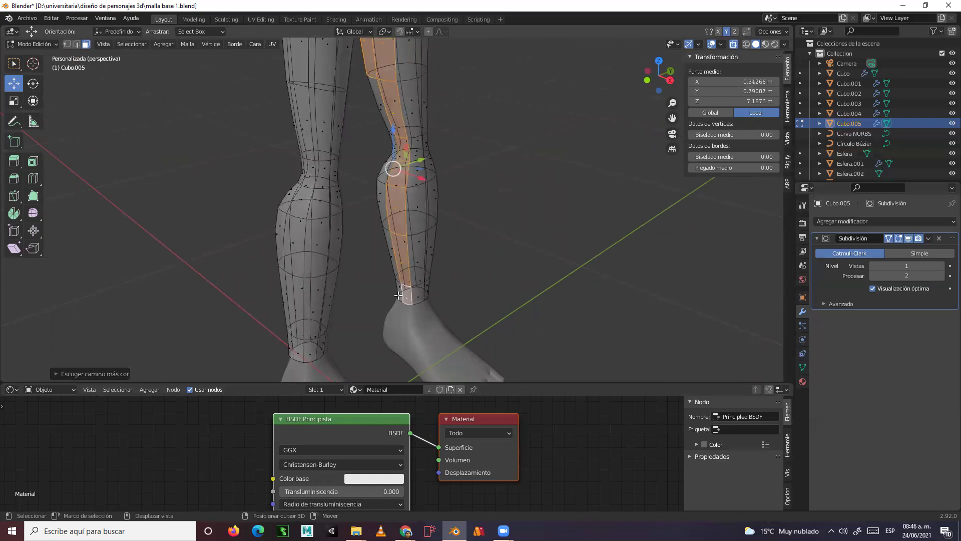
- Add the neighbouring strip of faces from the back of the left thigh down past the calf to the selection
middle_drag(398, 296, 448, 148)
shift+click(443, 135)
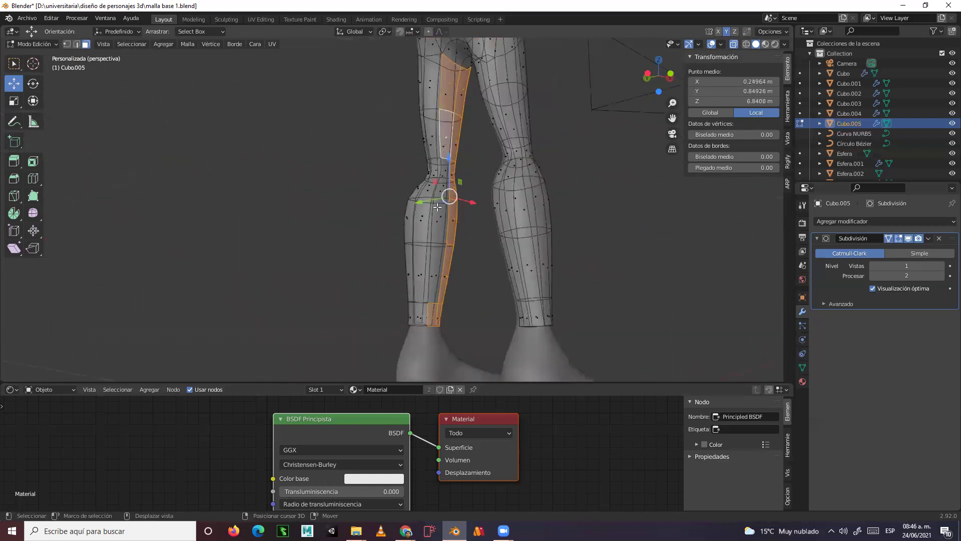
ctrl+click(443, 172)
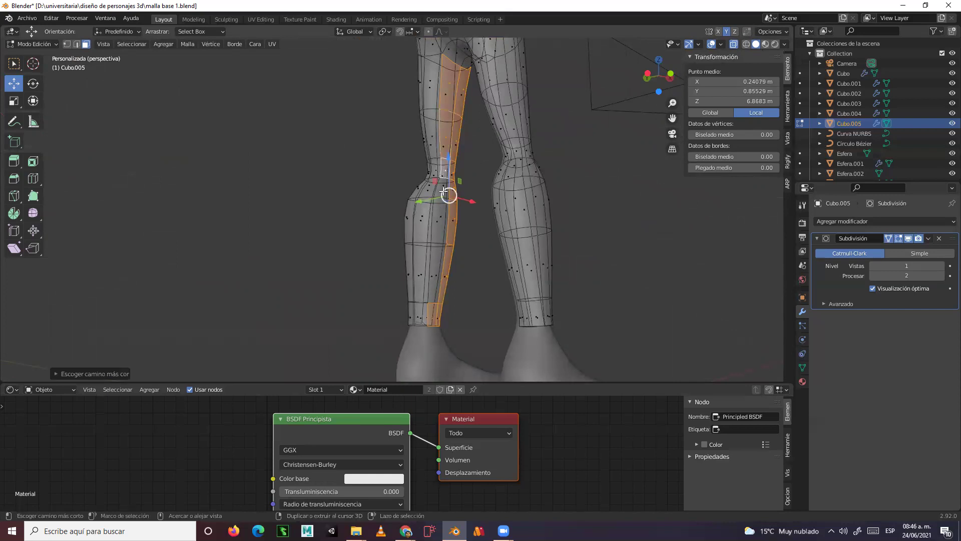
ctrl+click(438, 220)
ctrl+click(433, 262)
middle_drag(433, 262, 454, 254)
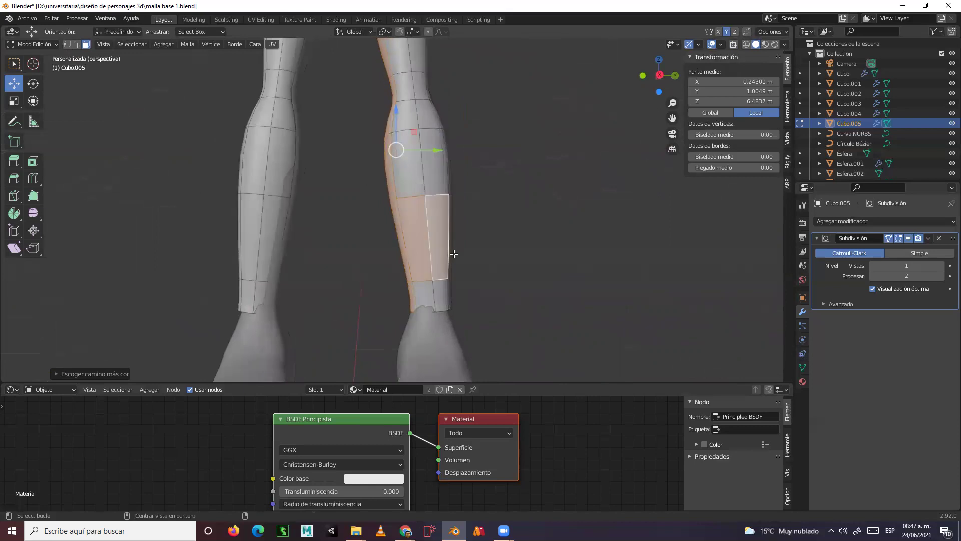
key(alt+Tab)
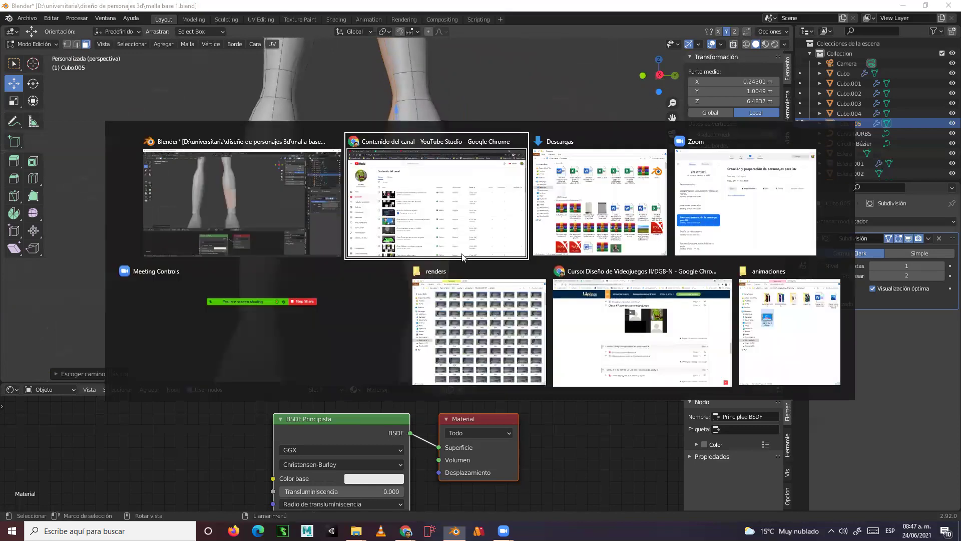
key(Escape)
click(903, 6)
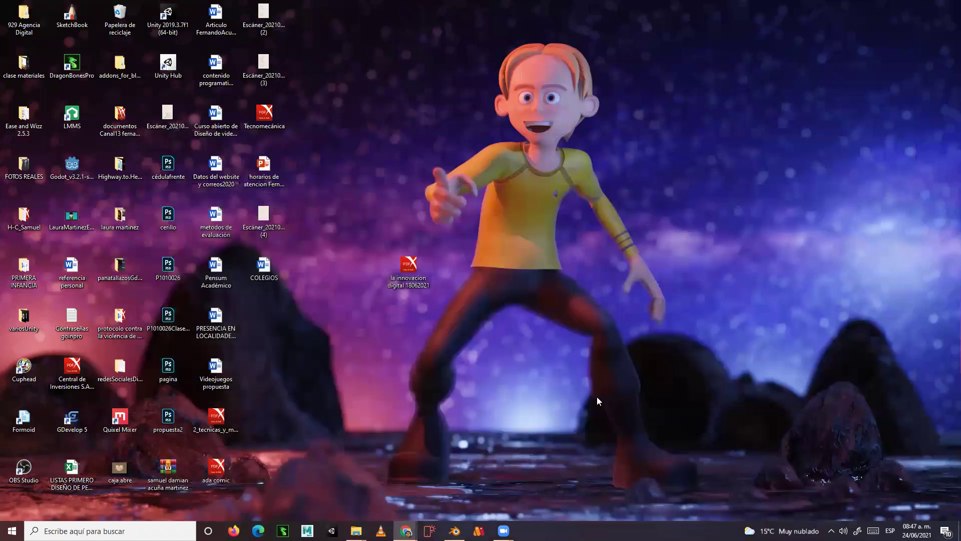
key(alt+Tab)
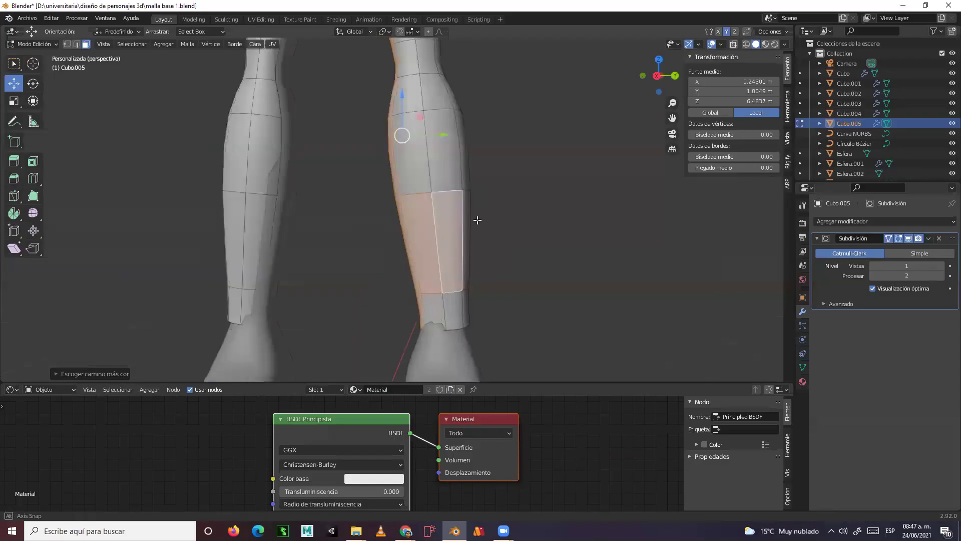
- In edge select mode, select the left leg's bottom ankle edge loop, shift it slightly along Y, and scale it up
middle_drag(432, 198, 460, 310)
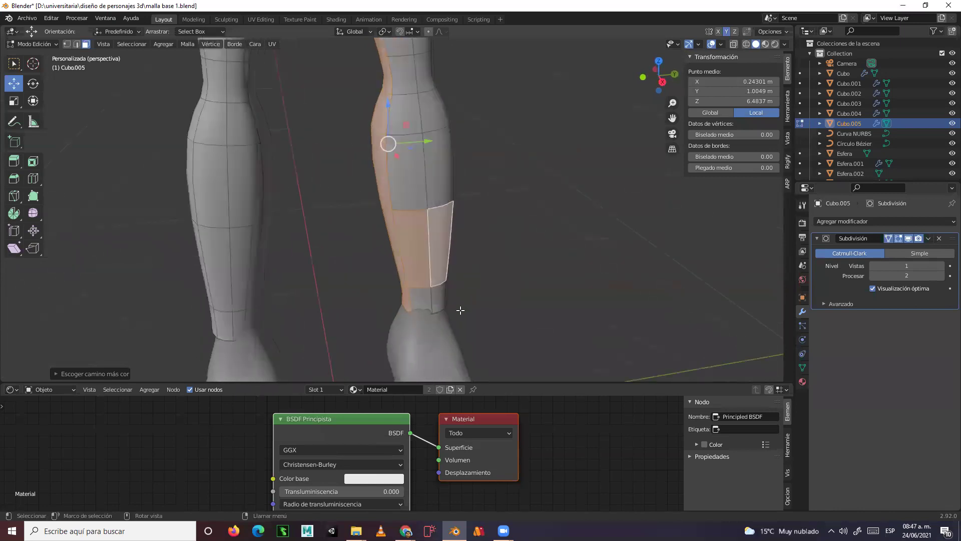
key(2)
alt+click(440, 308)
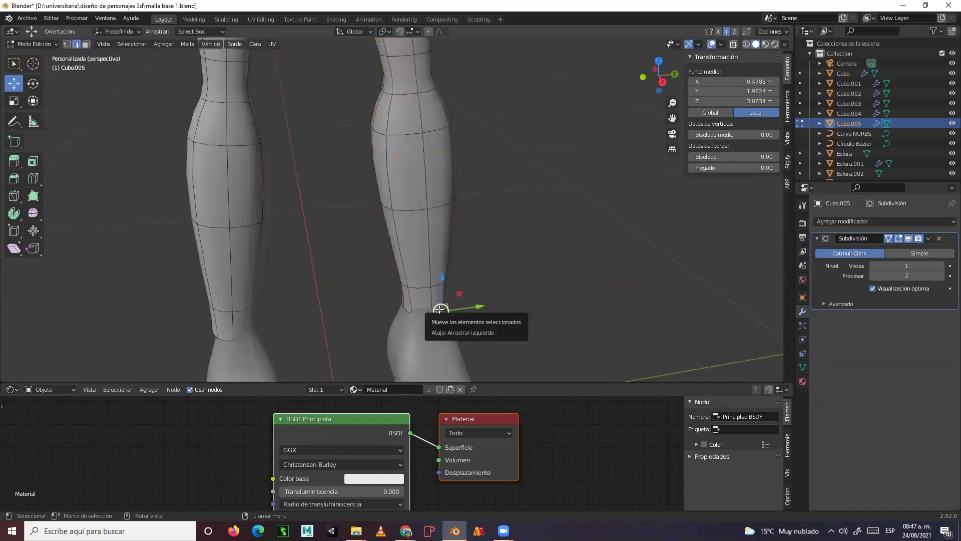
alt+click(440, 309)
drag(462, 298, 458, 299)
key(r)
click(460, 304)
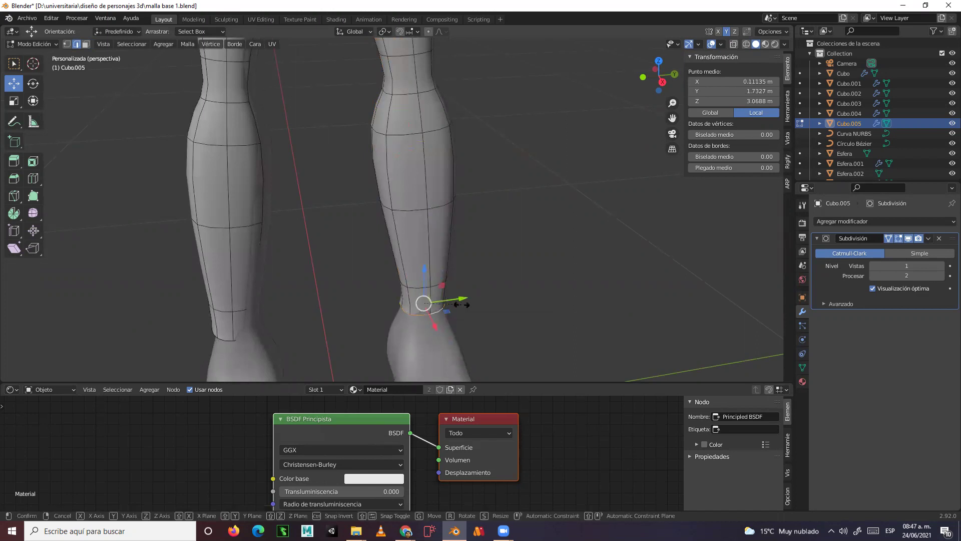
key(s)
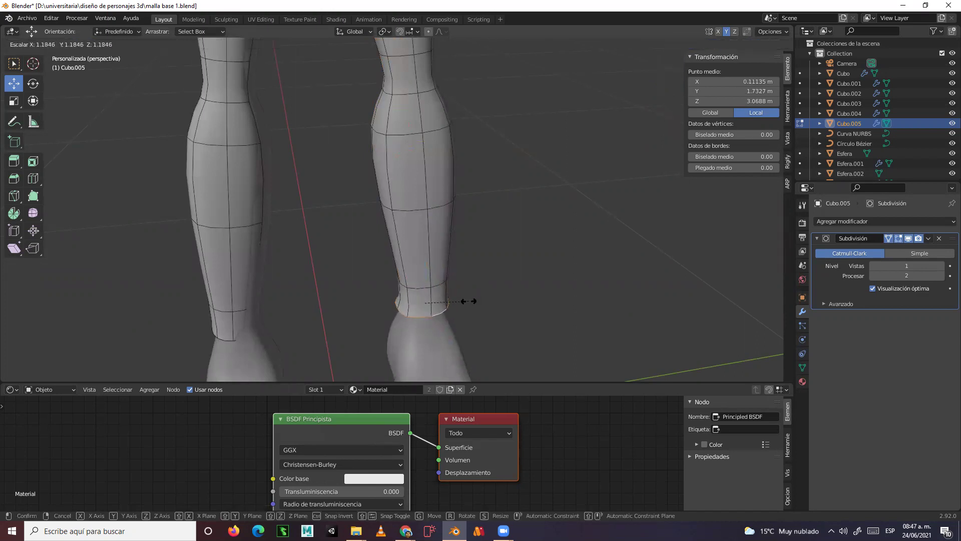
click(463, 301)
- Select the edge loop just above the left ankle opening and scale it up by about 1.2
middle_drag(477, 289, 467, 250)
scroll(444, 198, up, 4)
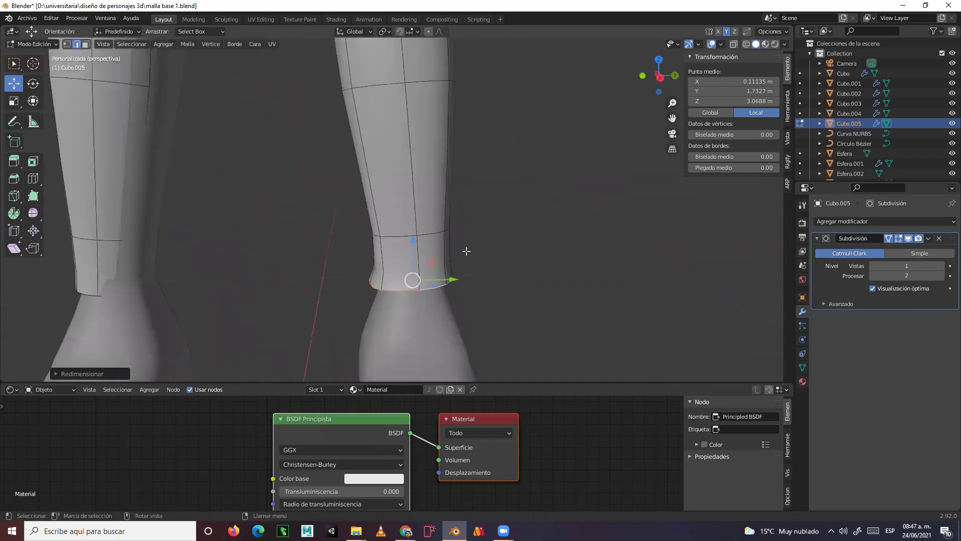
alt+click(429, 234)
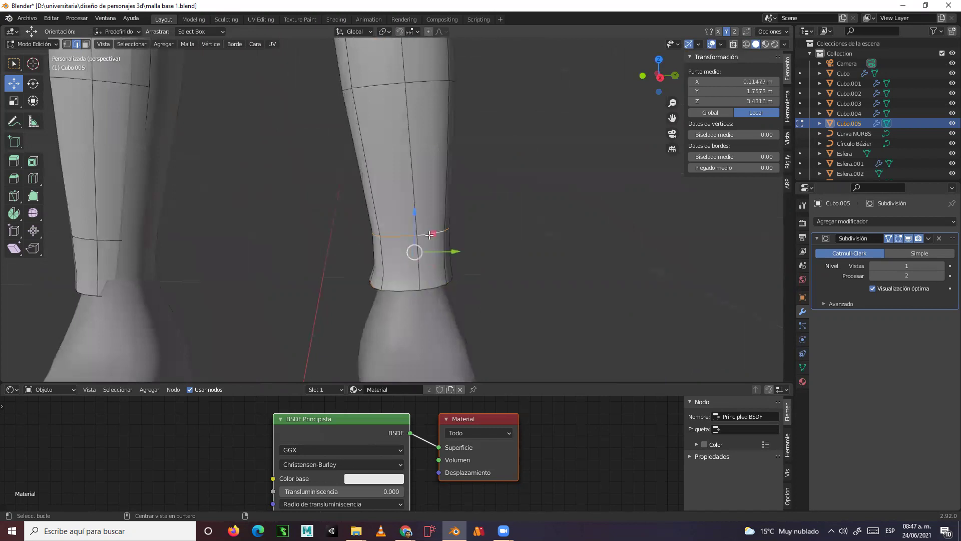
middle_drag(429, 235, 473, 246)
click(15, 103)
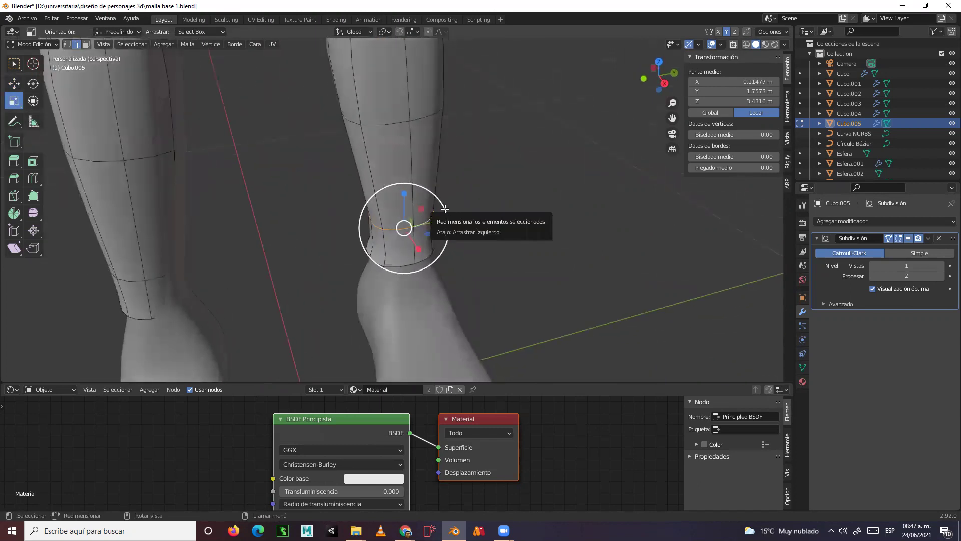
drag(445, 208, 448, 208)
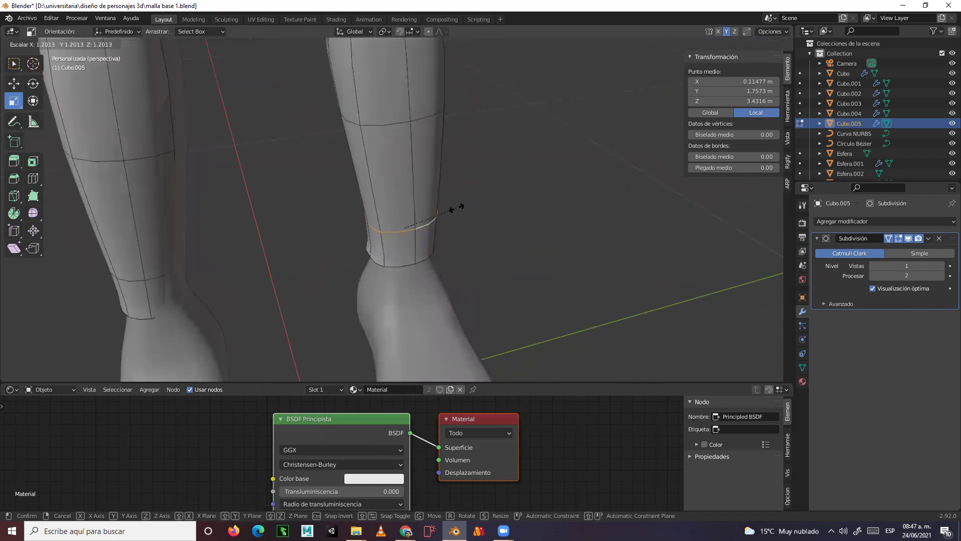
drag(457, 207, 459, 208)
- Select the right leg's bottom ankle edge loop, scale it up slightly, and move it inward along the Y axis
middle_drag(525, 212, 598, 184)
scroll(449, 288, up, 2)
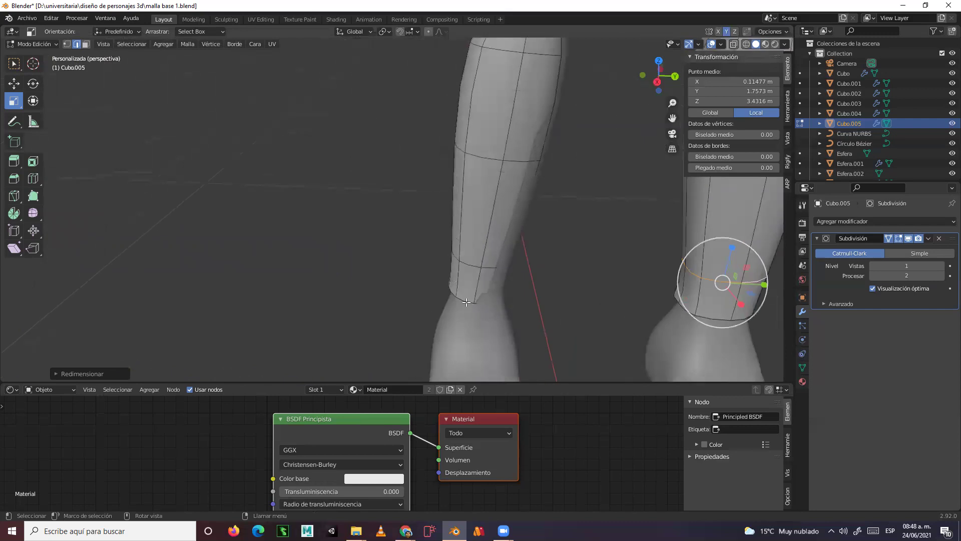
alt+click(466, 301)
shift+middle_drag(525, 303, 433, 231)
key(s)
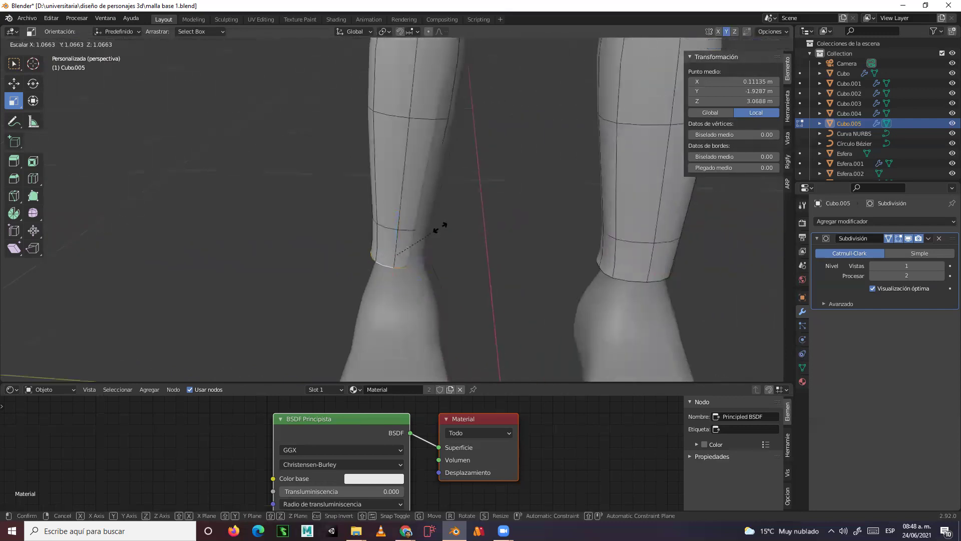
click(443, 226)
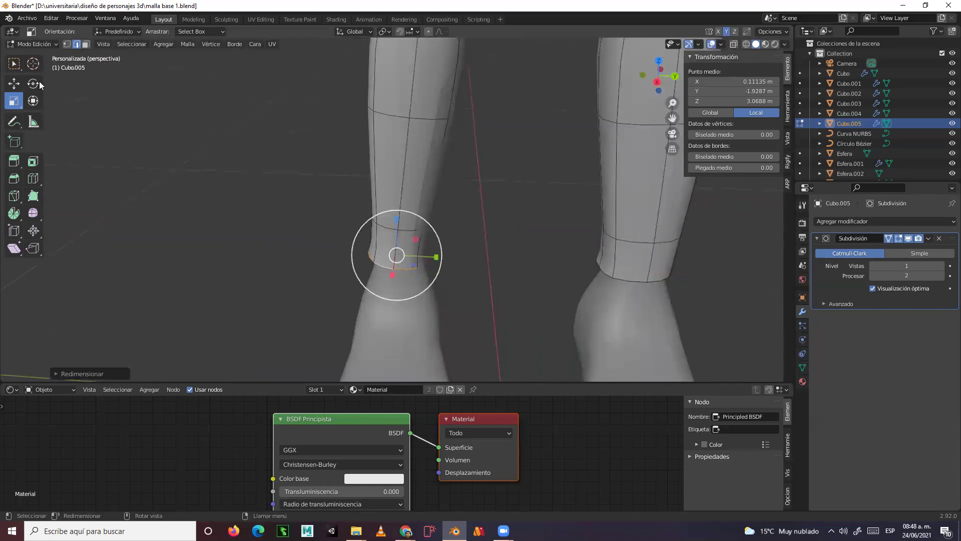
click(14, 84)
drag(437, 256, 444, 255)
- Select the edge loop just above the right ankle opening, scale it up, and move it inward along the Y axis
mouse_move(444, 256)
middle_down()
mouse_move(384, 238)
mouse_move(500, 273)
mouse_move(388, 197)
mouse_move(449, 271)
middle_up()
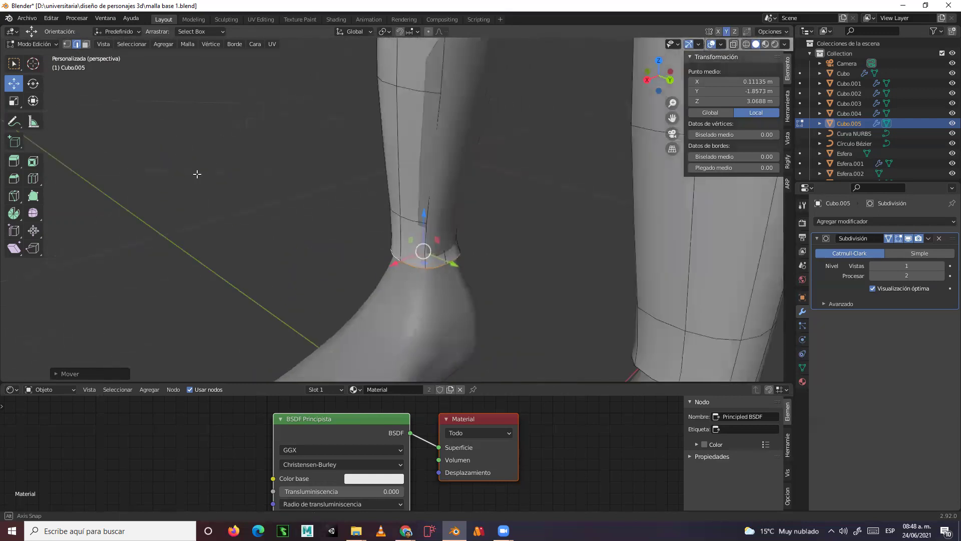
middle_drag(198, 172, 150, 151)
click(13, 100)
drag(411, 219, 416, 218)
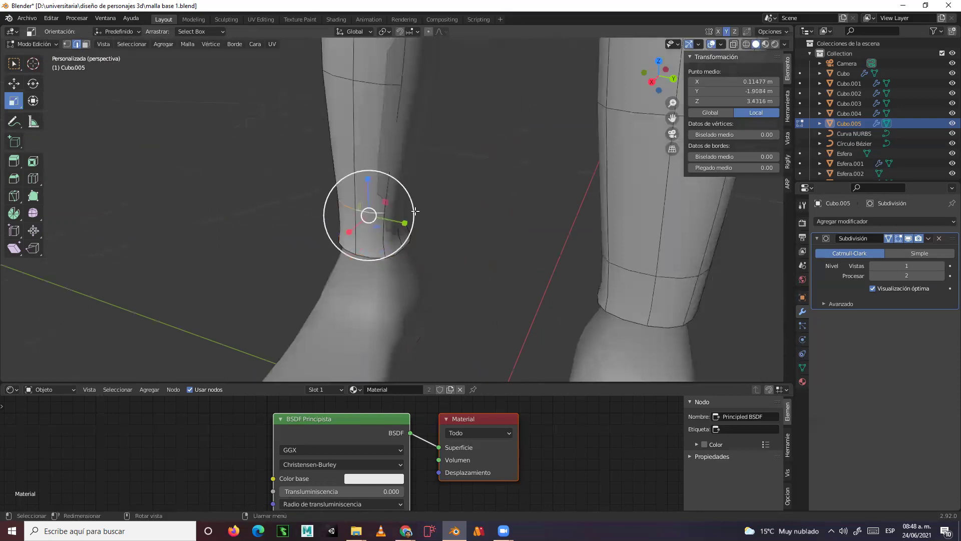
alt+click(367, 214)
drag(413, 204, 411, 224)
click(14, 84)
- Select the edge loop below the right calf and scale it up slightly to clear the leg
scroll(411, 224, up, 5)
middle_drag(271, 176, 344, 221)
scroll(425, 210, down, 4)
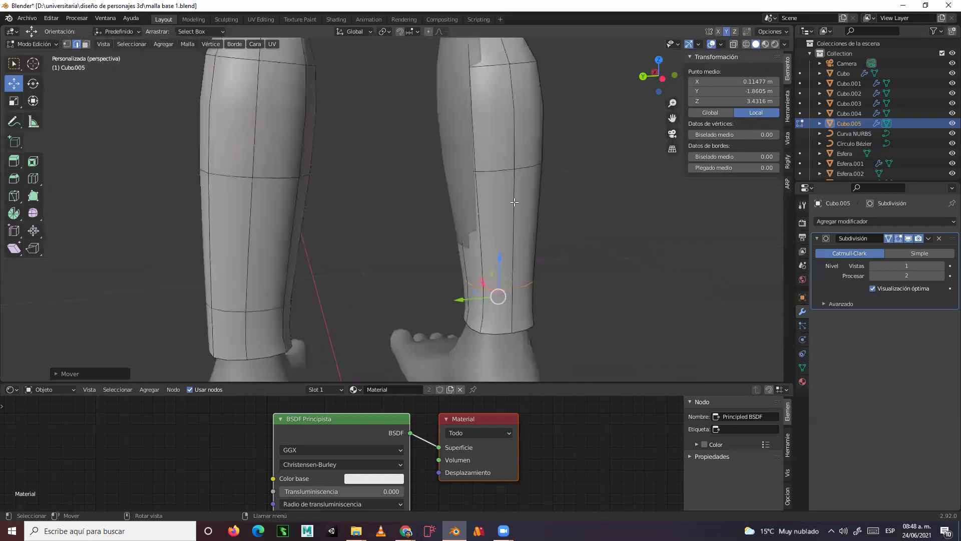
alt+click(507, 170)
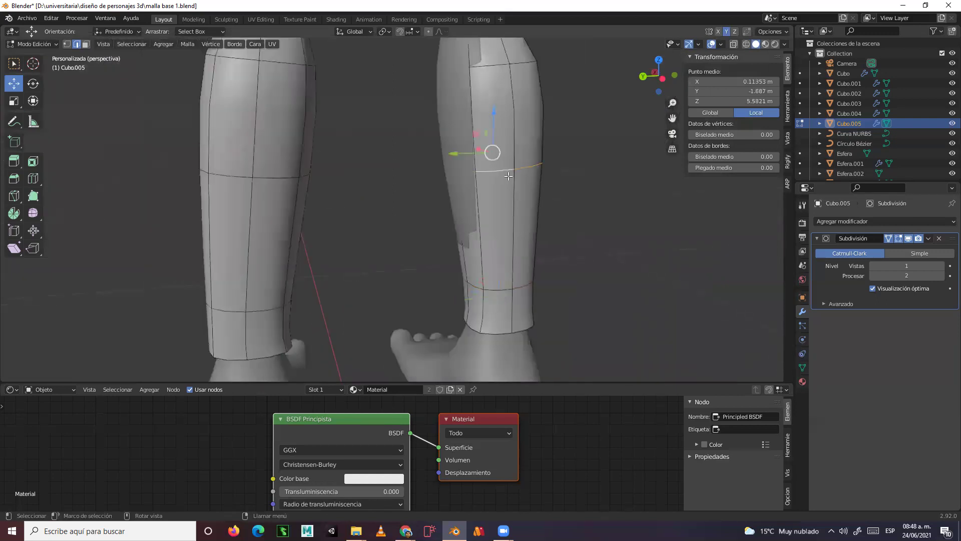
middle_drag(506, 170, 513, 205)
click(13, 101)
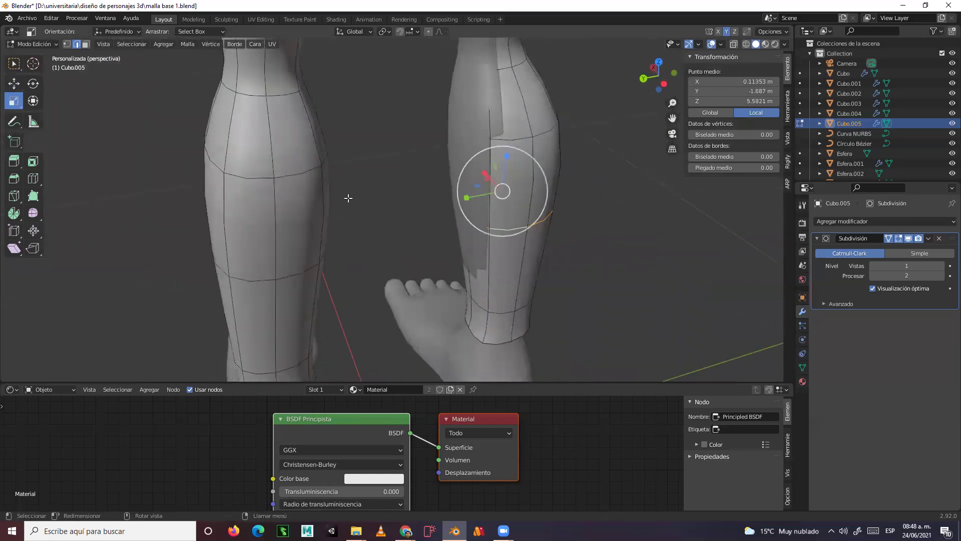
drag(536, 163, 543, 162)
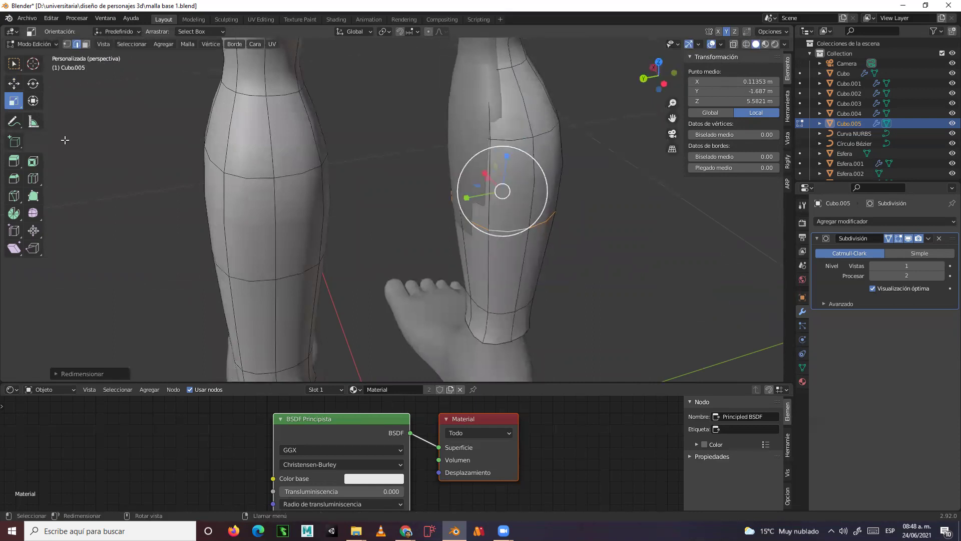
- Move the right leg's edge loop below the calf about 0.07 m inward along the Y axis
click(13, 86)
drag(466, 200, 457, 201)
scroll(453, 220, down, 5)
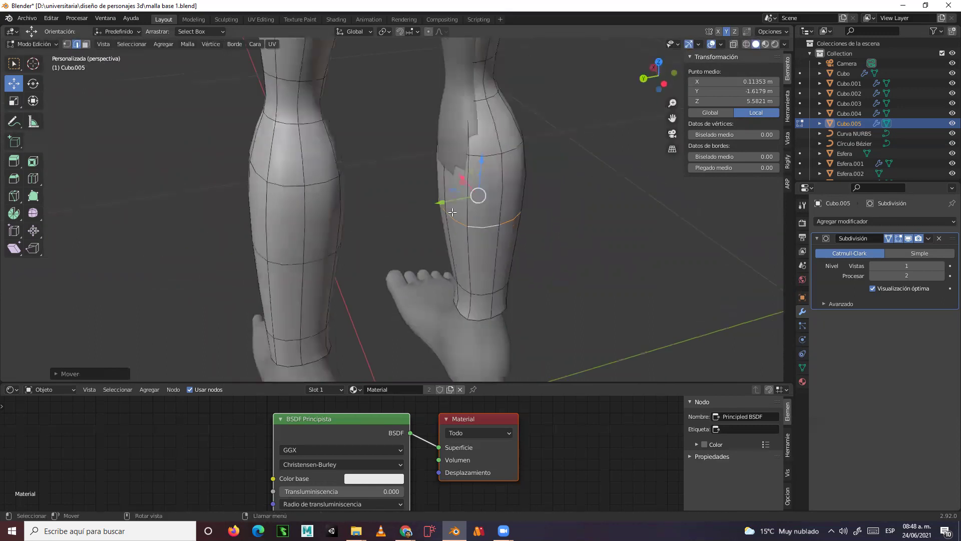
- Select the right leg's upper calf edge loop, scale it up slightly, and move it about 0.05 m inward along Y
middle_drag(494, 193, 539, 178)
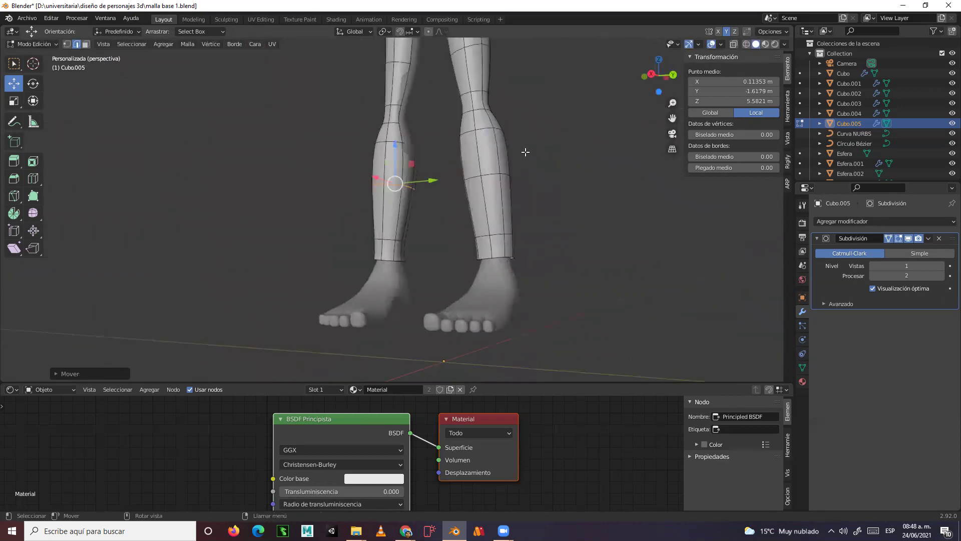
scroll(431, 240, up, 5)
middle_drag(427, 258, 488, 260)
alt+click(473, 229)
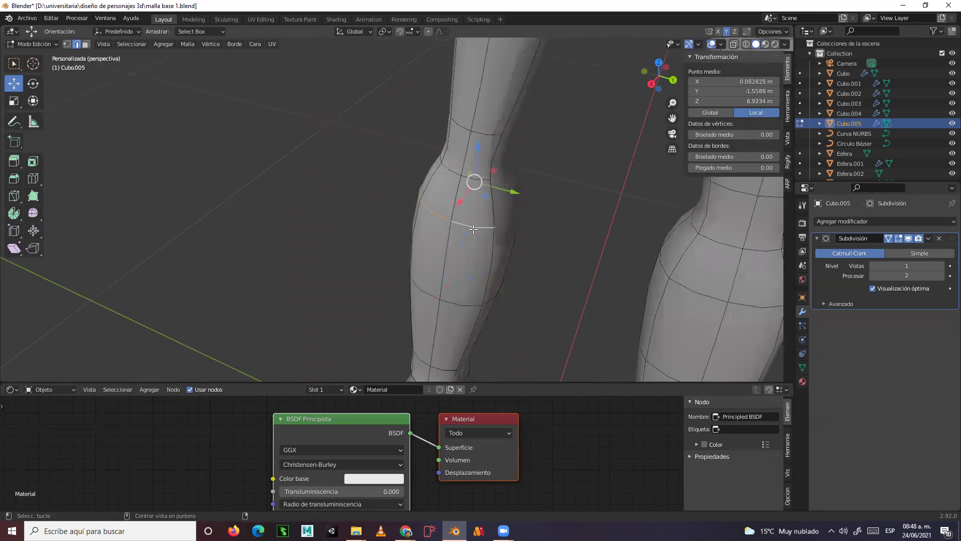
middle_drag(473, 229, 501, 239)
middle_drag(81, 177, 150, 170)
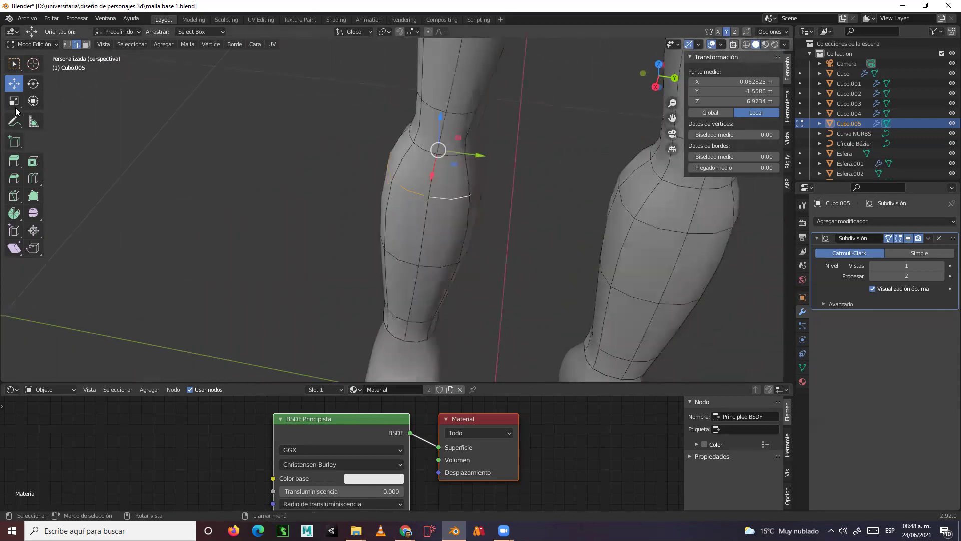
key(shift+space)
key(s)
drag(479, 127, 483, 130)
click(12, 84)
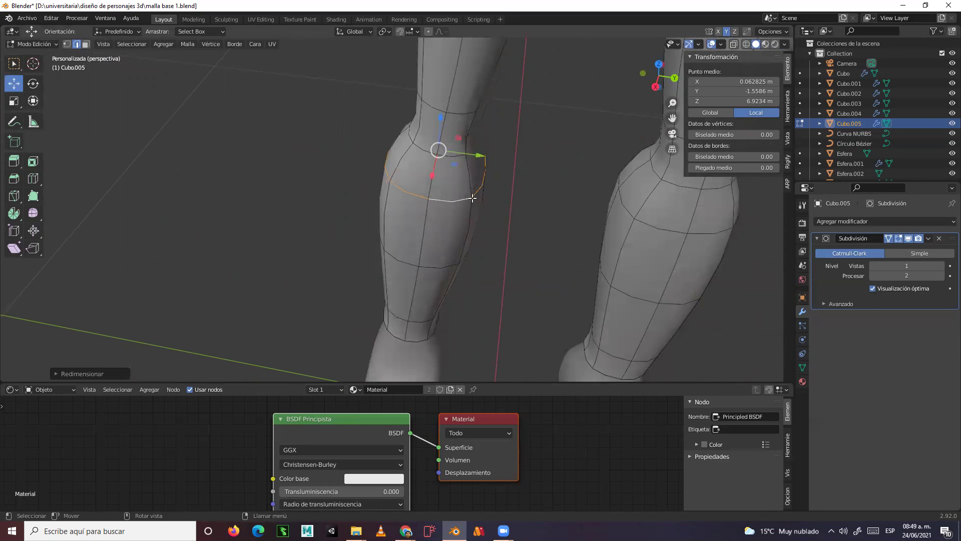
drag(478, 156, 485, 153)
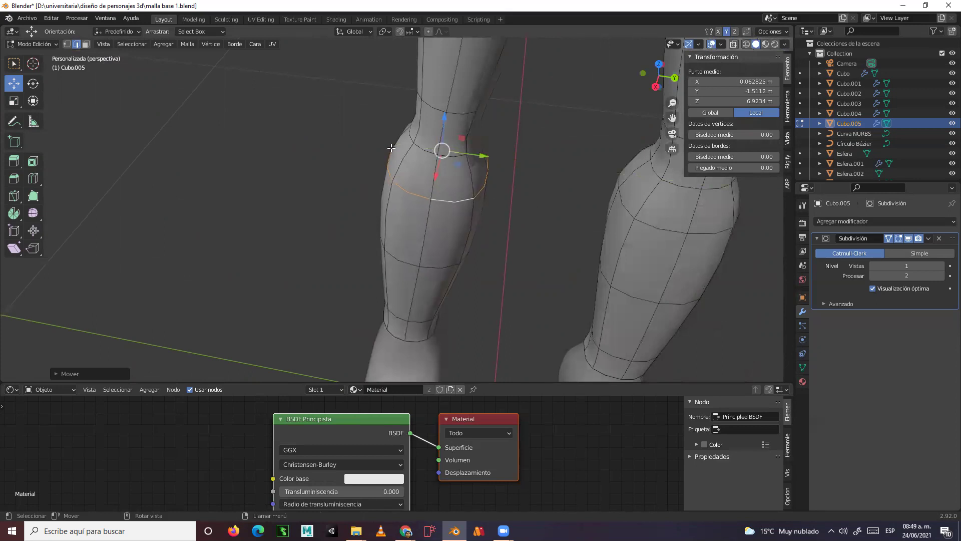
- Scale up the edge loop just below the right knee and move it about 0.03 m inward along the Y axis
middle_drag(502, 181, 436, 178)
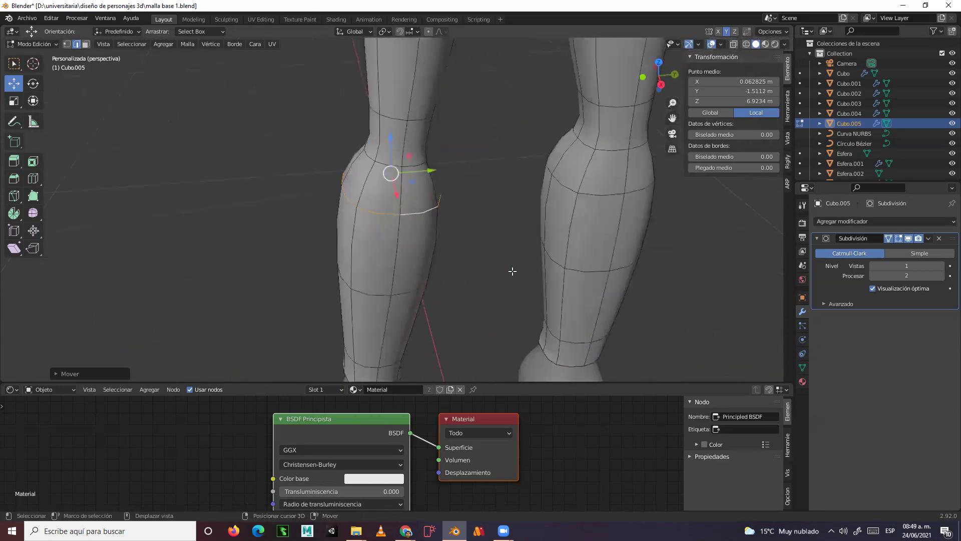
middle_drag(512, 271, 427, 228)
alt+click(423, 220)
middle_drag(509, 248, 500, 270)
click(14, 102)
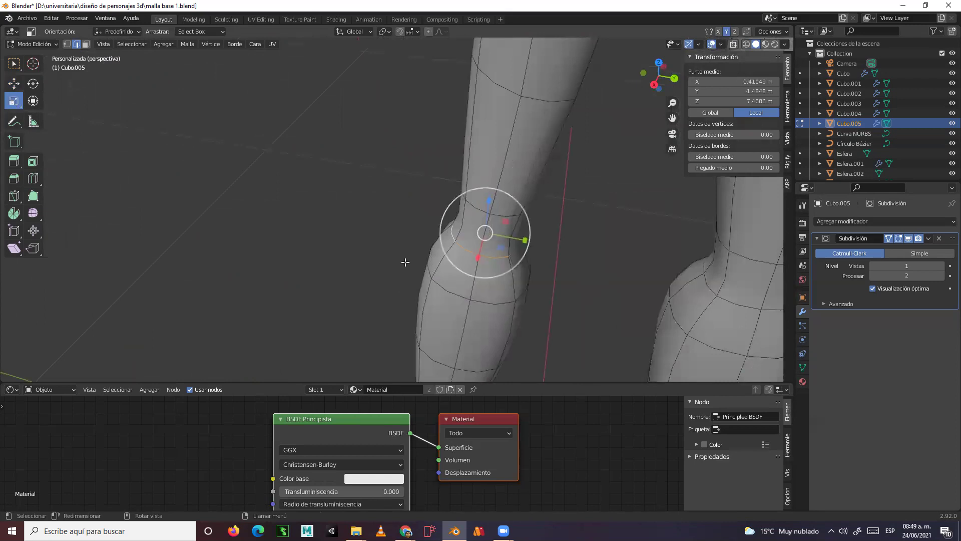
drag(528, 217, 273, 157)
click(14, 85)
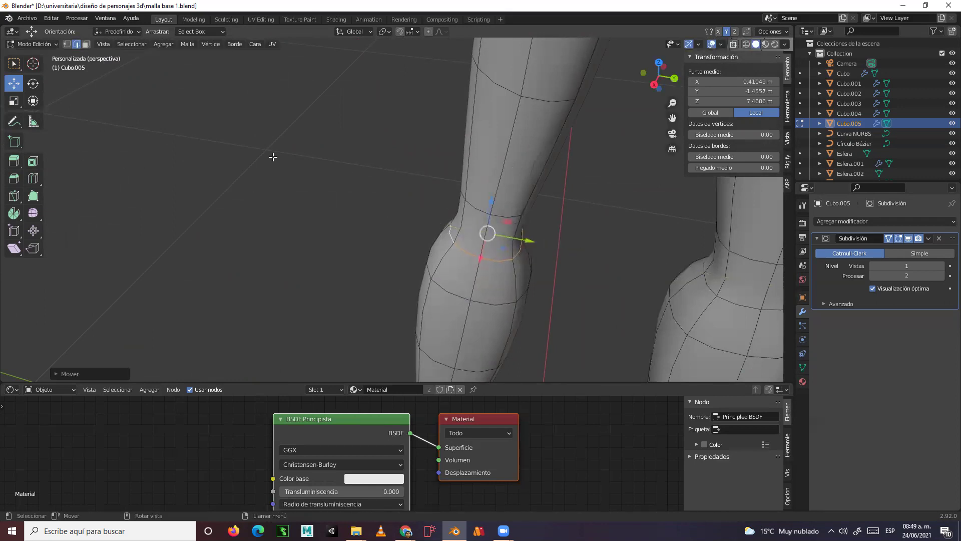
click(13, 102)
drag(531, 218, 538, 217)
- Extrude the garment's waist opening edge loop slightly and scale the new edge to fit around the waist
middle_drag(591, 264, 311, 188)
mouse_move(363, 161)
middle_down()
mouse_move(382, 204)
mouse_move(395, 203)
mouse_move(364, 169)
middle_up()
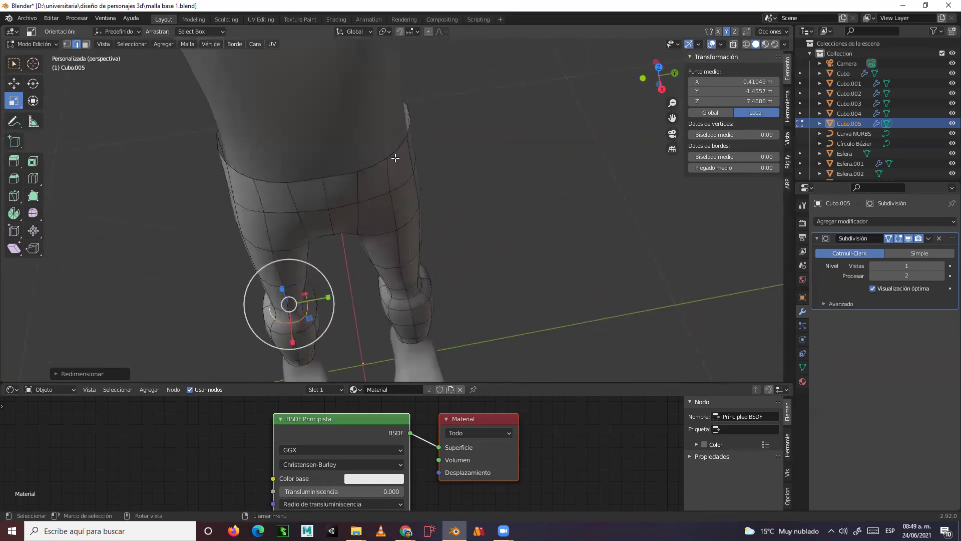
scroll(421, 126, up, 6)
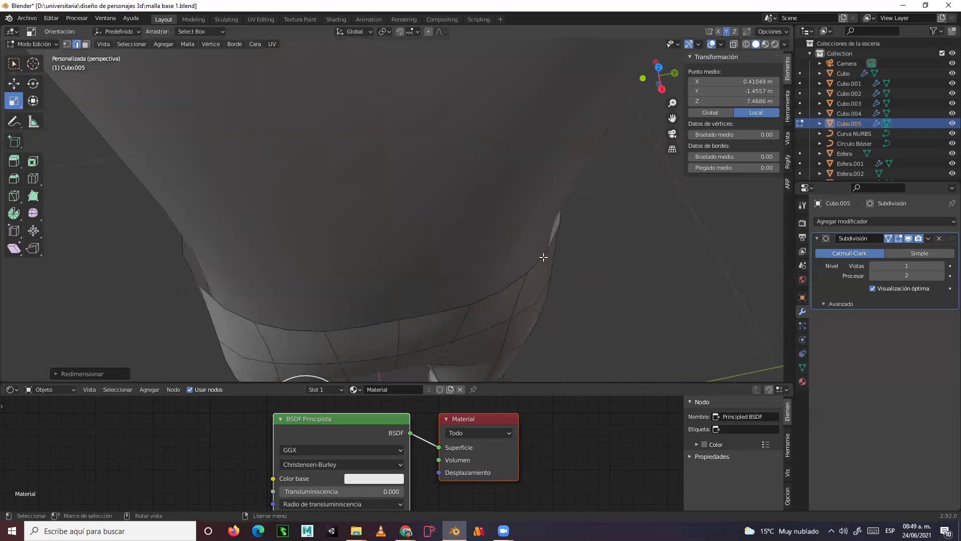
middle_drag(553, 251, 517, 225)
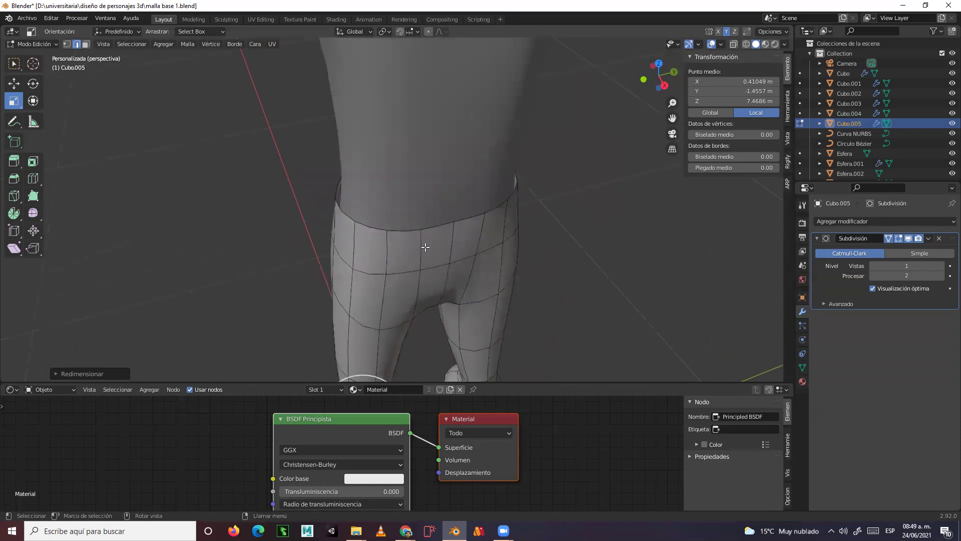
scroll(520, 230, up, 4)
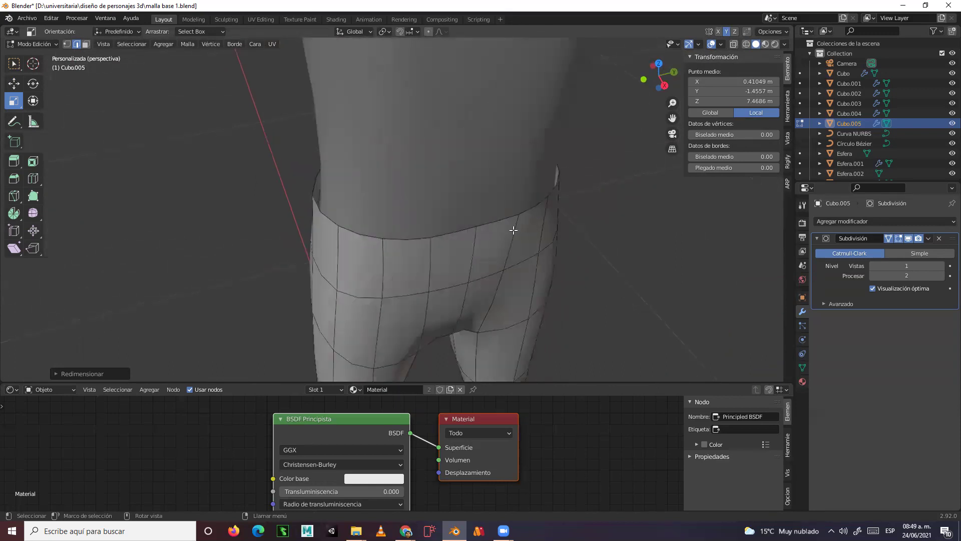
shift+middle_drag(511, 256, 450, 207)
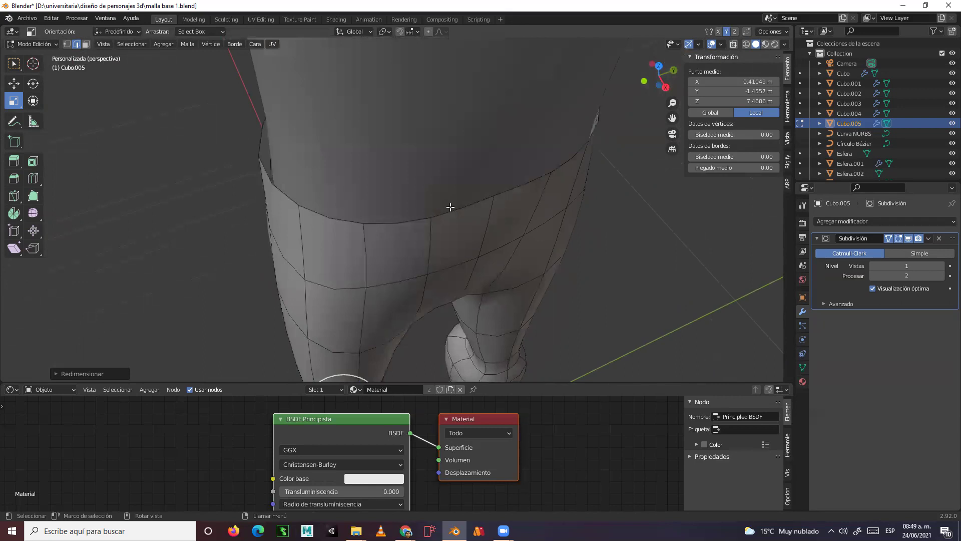
mouse_move(405, 214)
middle_down()
mouse_move(401, 226)
mouse_move(393, 198)
mouse_move(398, 216)
middle_up()
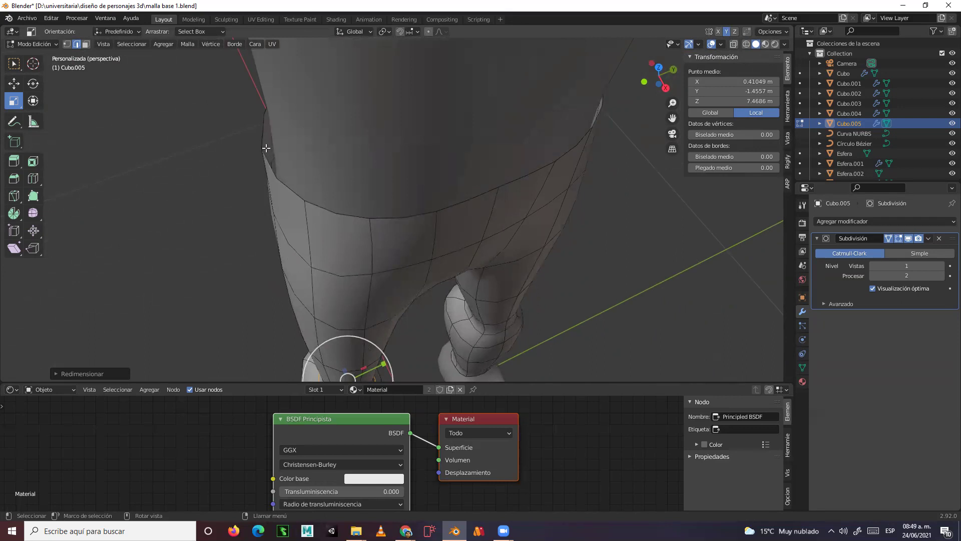
alt+click(397, 217)
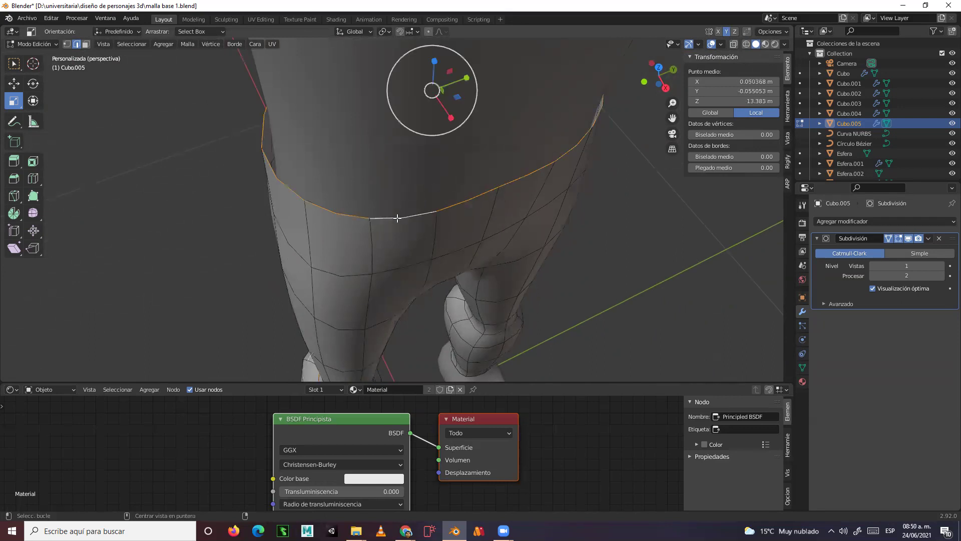
shift+middle_drag(421, 191, 394, 219)
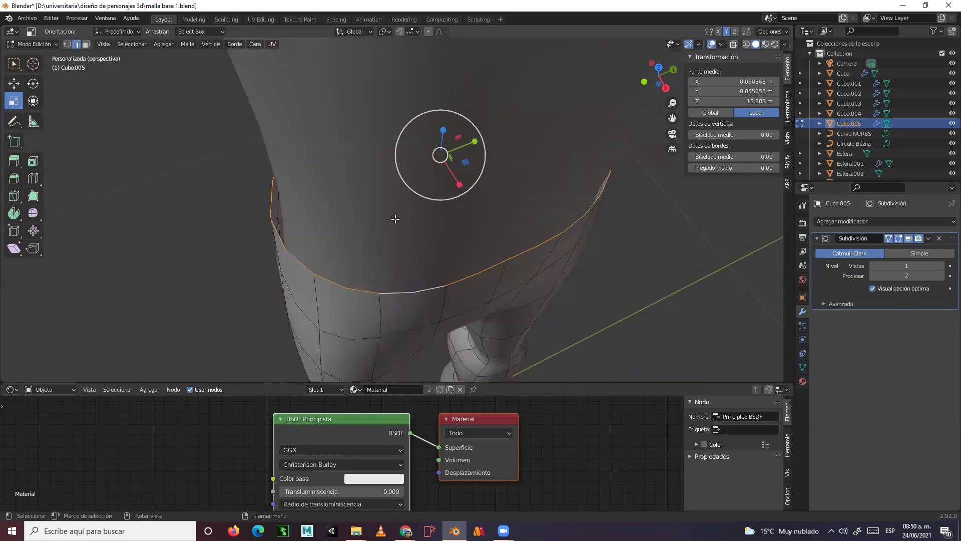
click(16, 161)
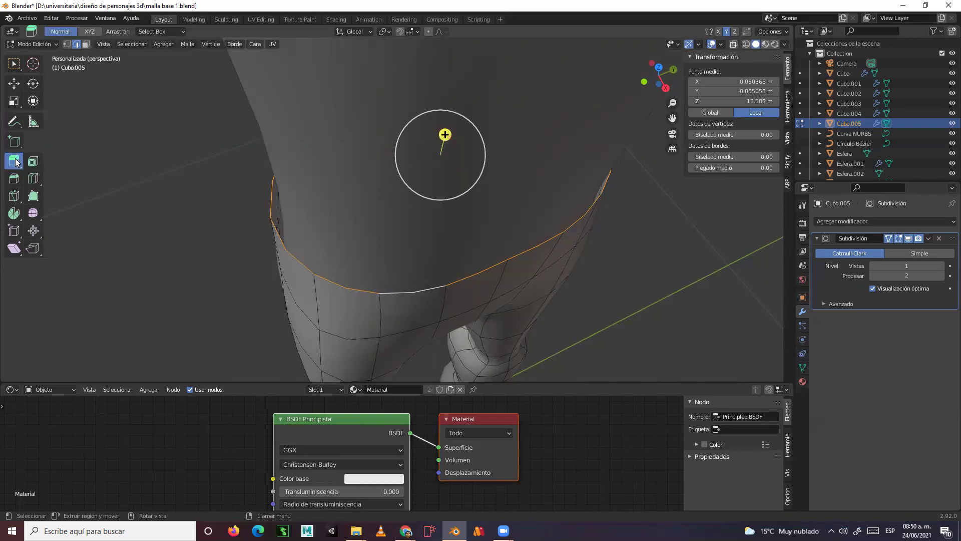
drag(440, 145, 476, 130)
click(15, 102)
- Select the right leg's mid-thigh edge loop and move it about 0.03 m inward along the Y axis
middle_drag(510, 193, 551, 161)
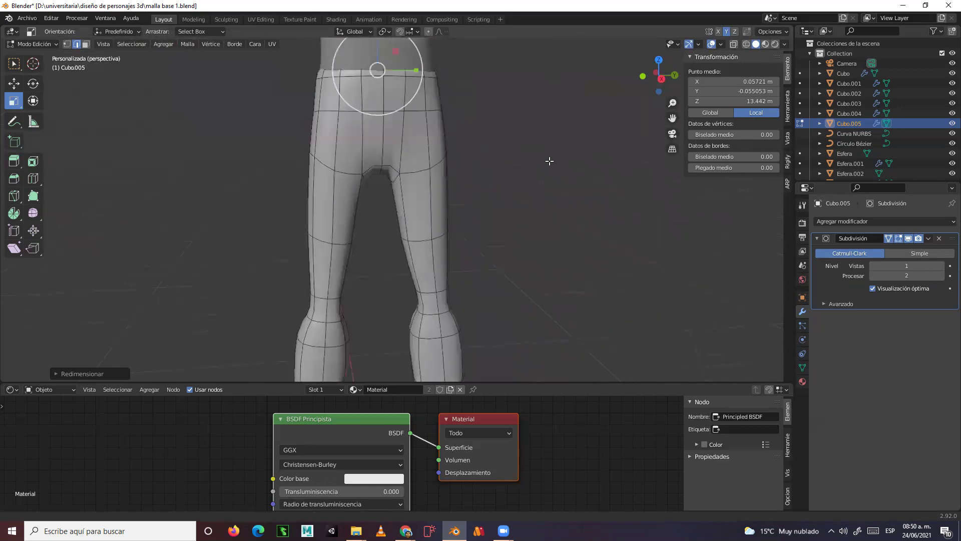
shift+middle_drag(500, 224, 543, 241)
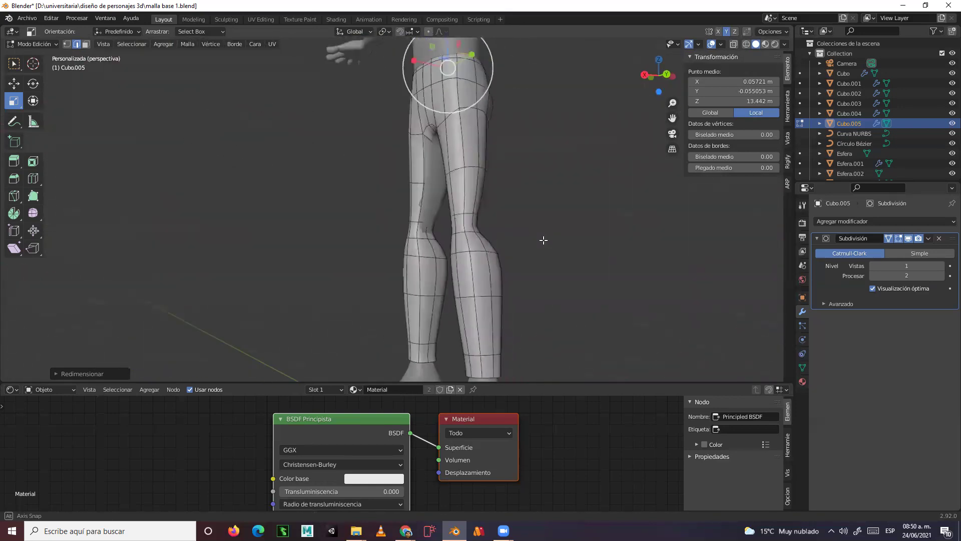
click(413, 184)
middle_drag(413, 184, 478, 245)
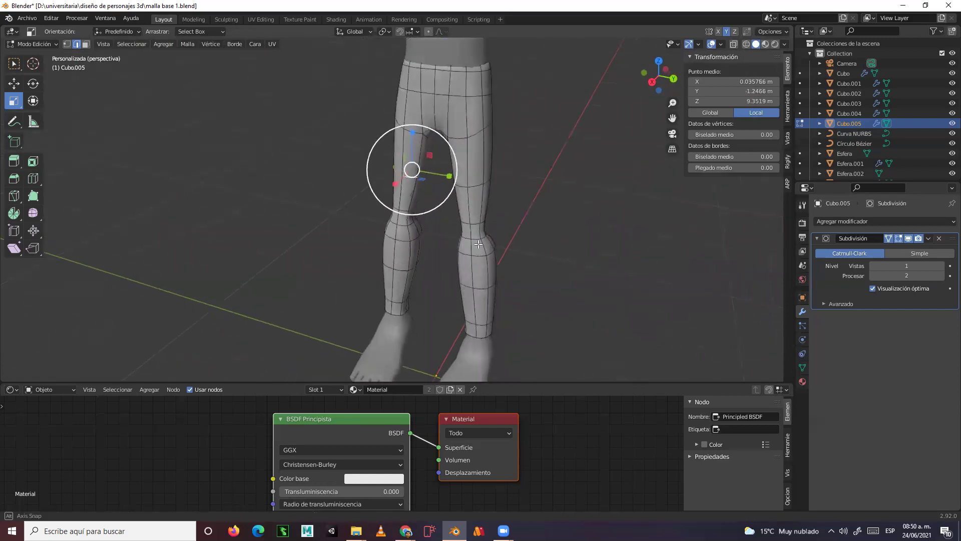
scroll(474, 184, up, 2)
drag(467, 131, 461, 151)
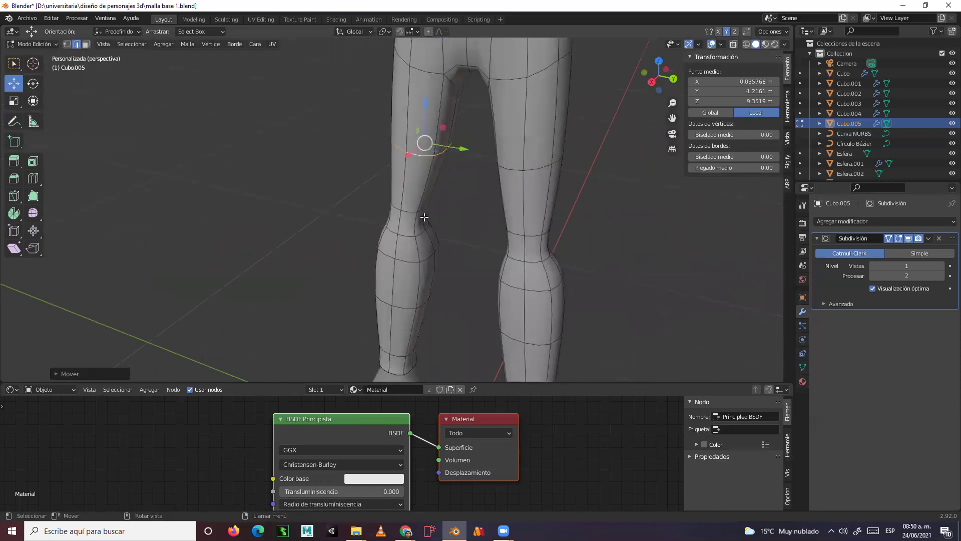
- Select the edge loop just above the right knee and scale it up by about 1.17
alt+click(409, 211)
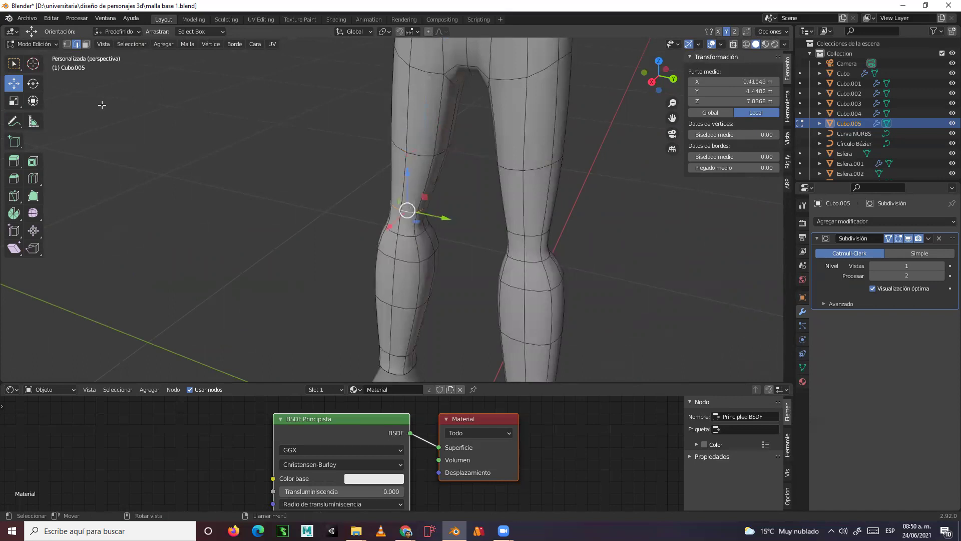
click(14, 100)
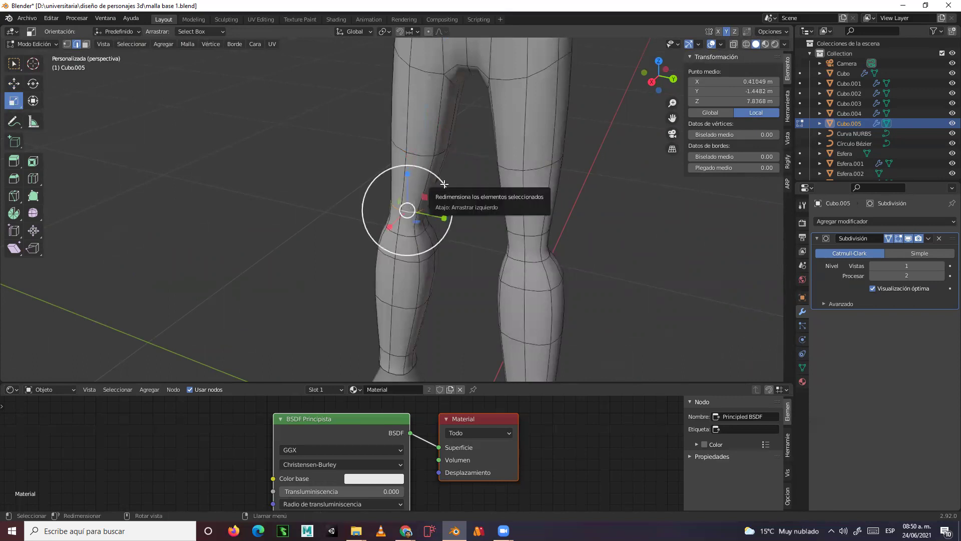
drag(441, 186, 447, 184)
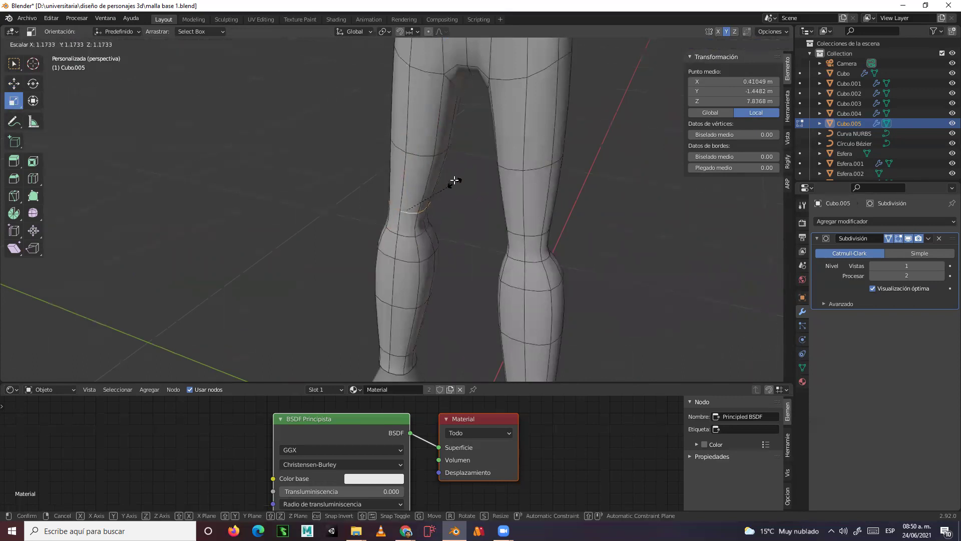
click(454, 180)
- Select the edges running under the crotch and lower them slightly along the Z axis
middle_drag(468, 112, 385, 218)
click(386, 212)
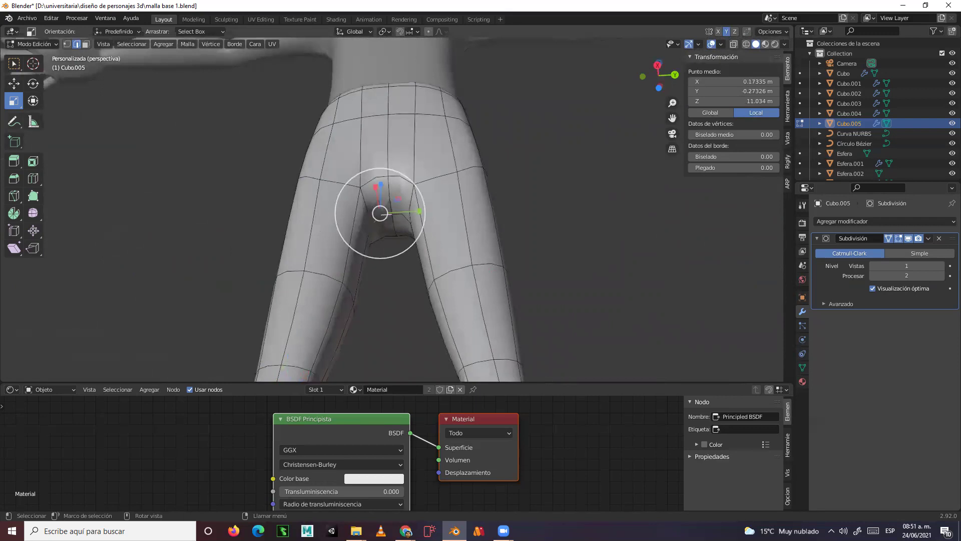
click(14, 83)
shift+click(405, 217)
middle_drag(405, 220, 412, 238)
drag(392, 154, 392, 163)
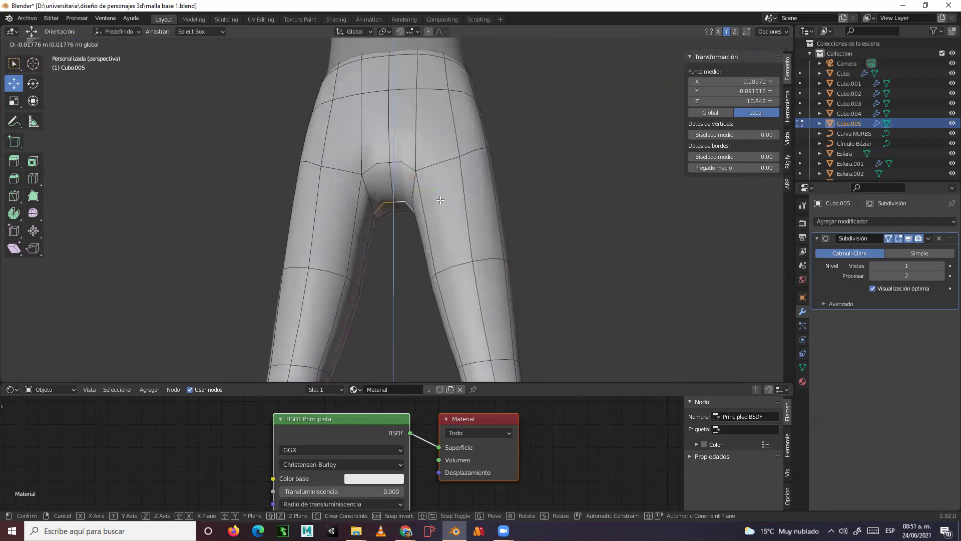
drag(440, 200, 443, 205)
- Return to Object Mode, select the body mesh Cubo, and view the whole character with the fitted leg garment
scroll(496, 230, down, 3)
middle_drag(497, 232, 500, 259)
scroll(369, 299, down, 5)
scroll(481, 171, down, 3)
key(Tab)
click(517, 249)
scroll(501, 258, up, 4)
click(388, 153)
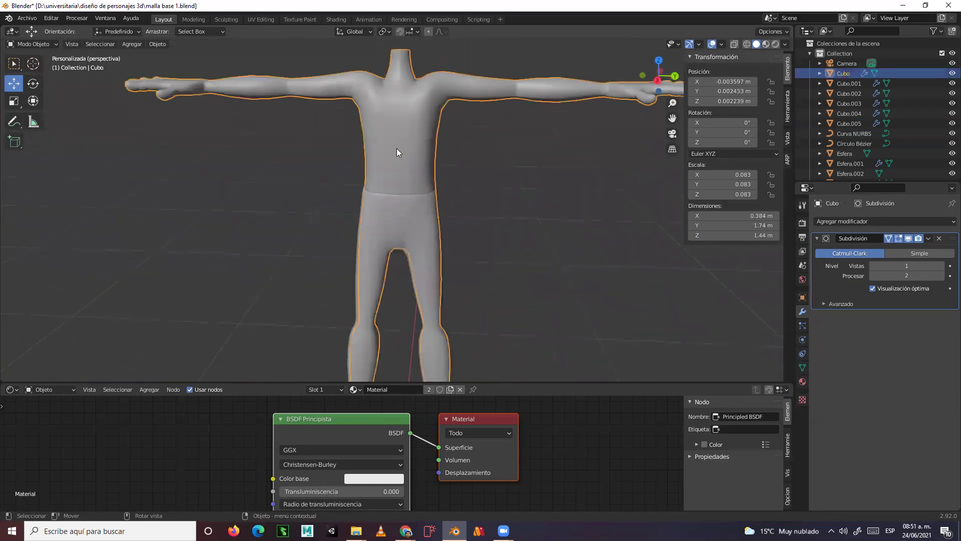
scroll(396, 149, down, 5)
middle_drag(404, 165, 421, 218)
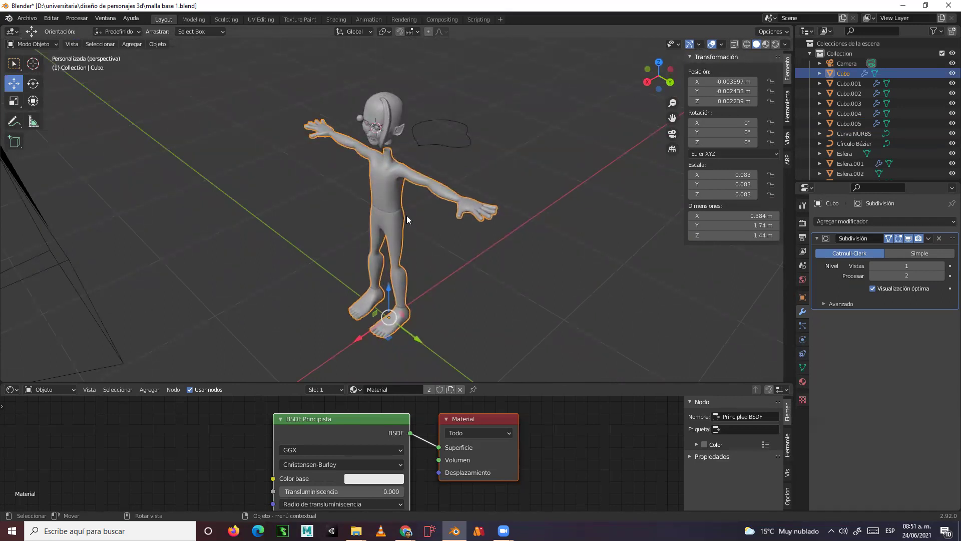
middle_drag(412, 220, 343, 214)
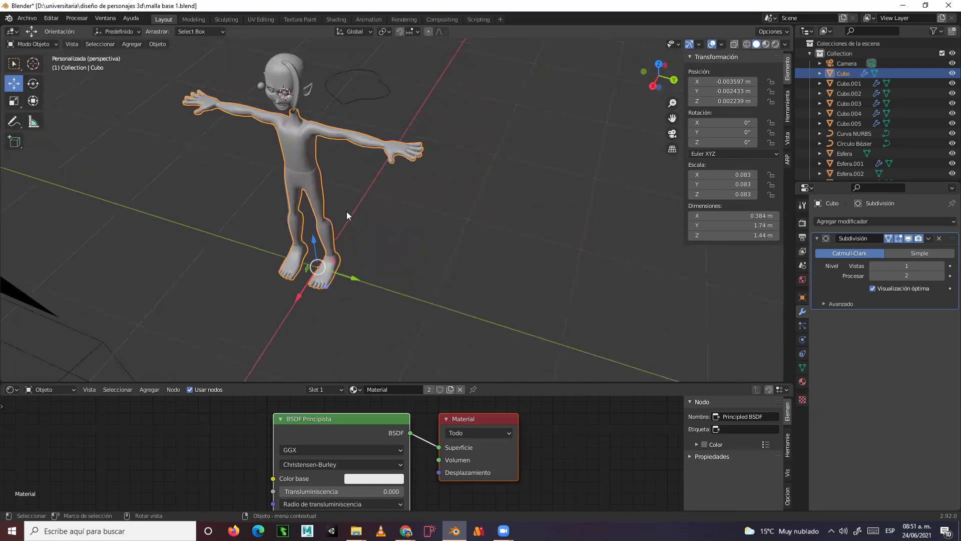
- Add a cube mesh and scale it down to about 0.28 m per side
click(132, 45)
mouse_move(140, 57)
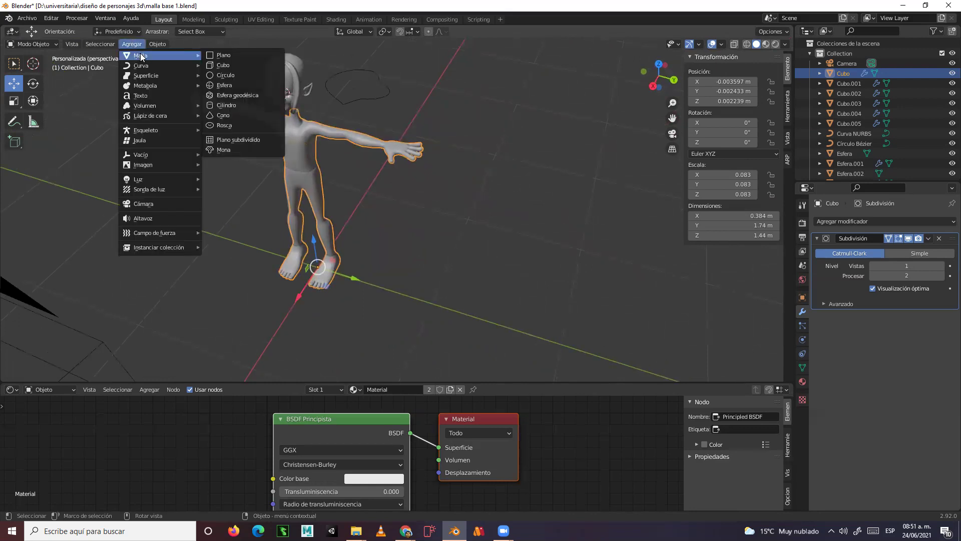
click(229, 66)
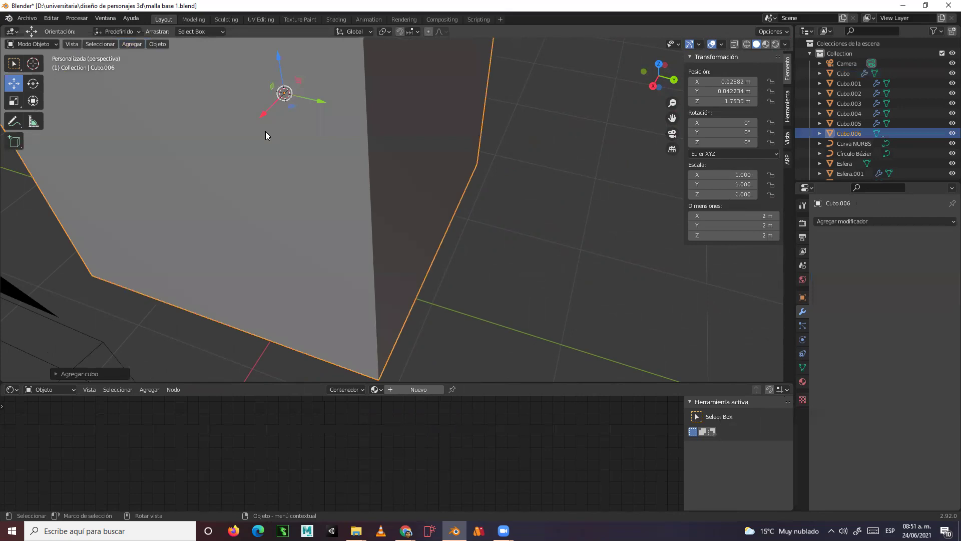
key(s)
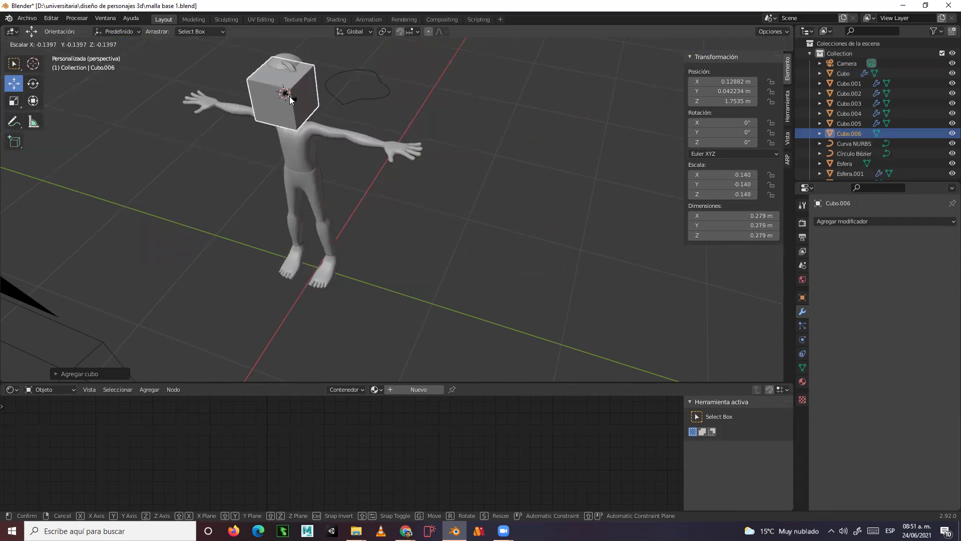
click(337, 136)
- Move the new cube in the XZ plane onto the character's torso, at about X -0.016 m and Z 1.217 m
scroll(336, 140, up, 2)
scroll(327, 140, down, 3)
middle_drag(320, 136, 356, 258)
scroll(390, 259, up, 4)
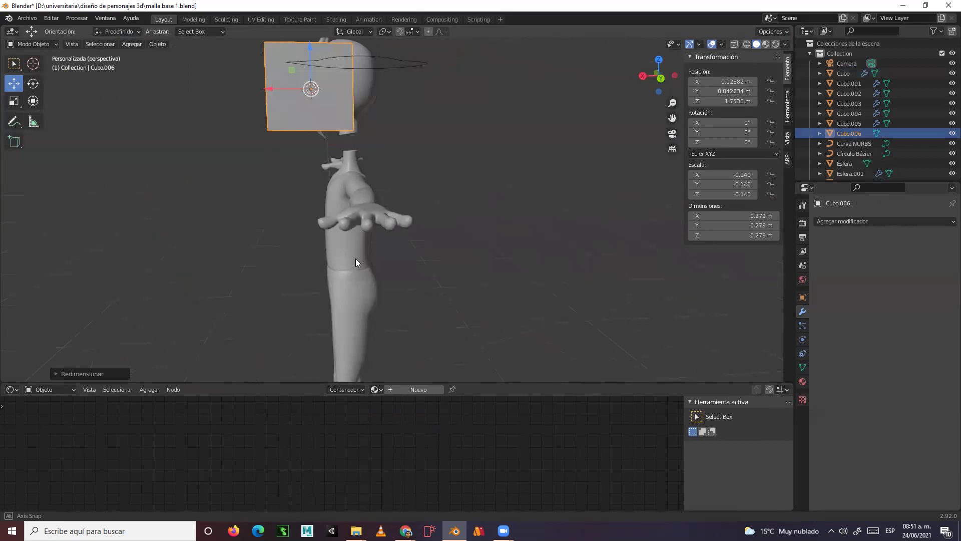
drag(291, 70, 337, 224)
middle_drag(334, 272, 457, 255)
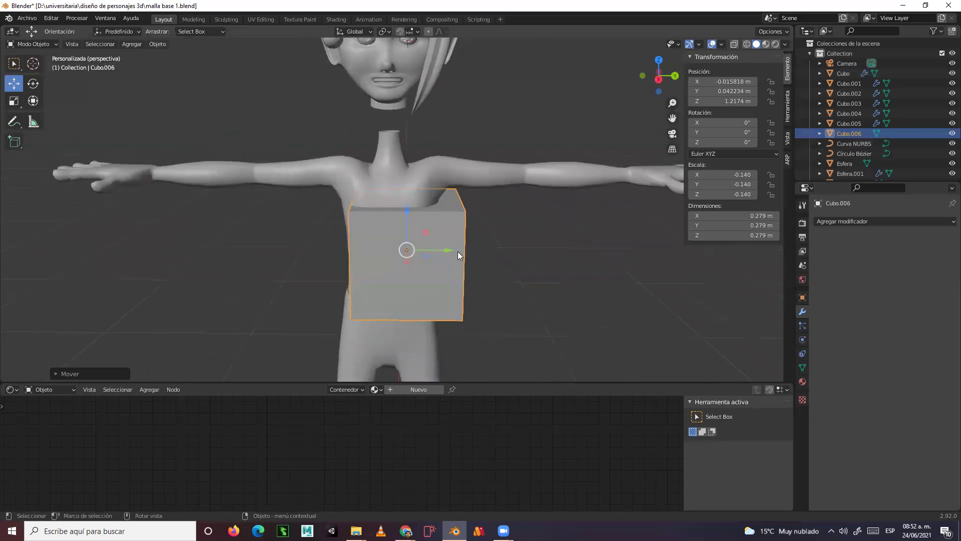
- Move the cube along the Y axis to about 0 m so it is centred on the torso
drag(444, 248, 431, 250)
key(KP_3)
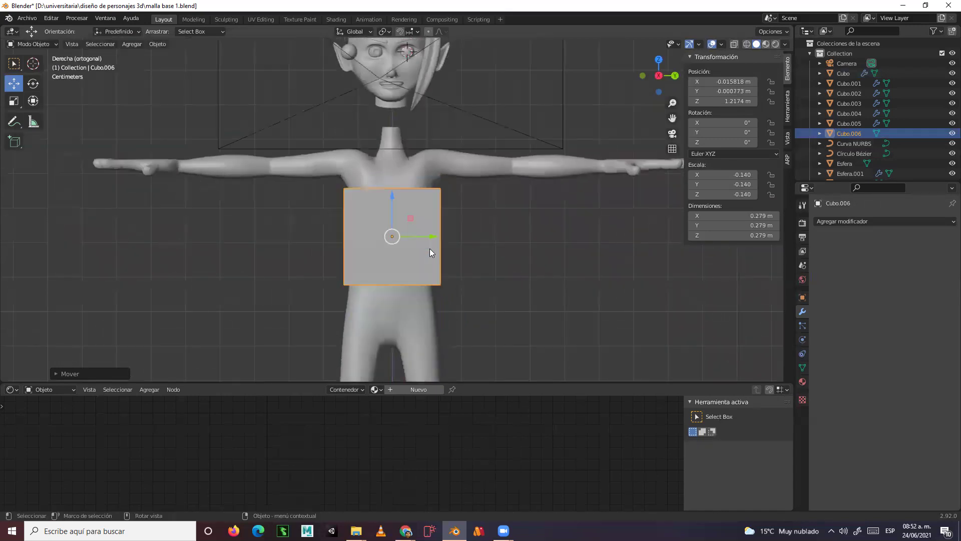
key(alt+z)
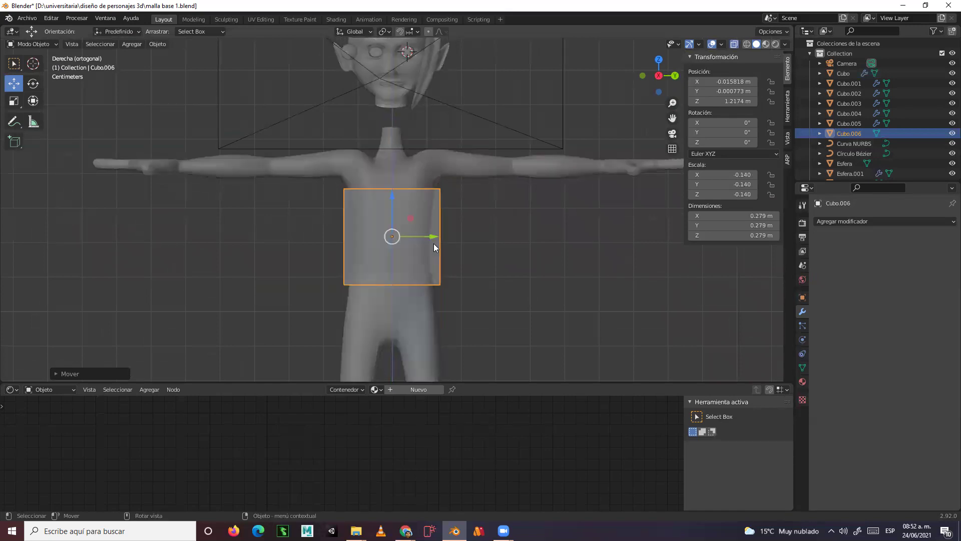
scroll(433, 243, up, 4)
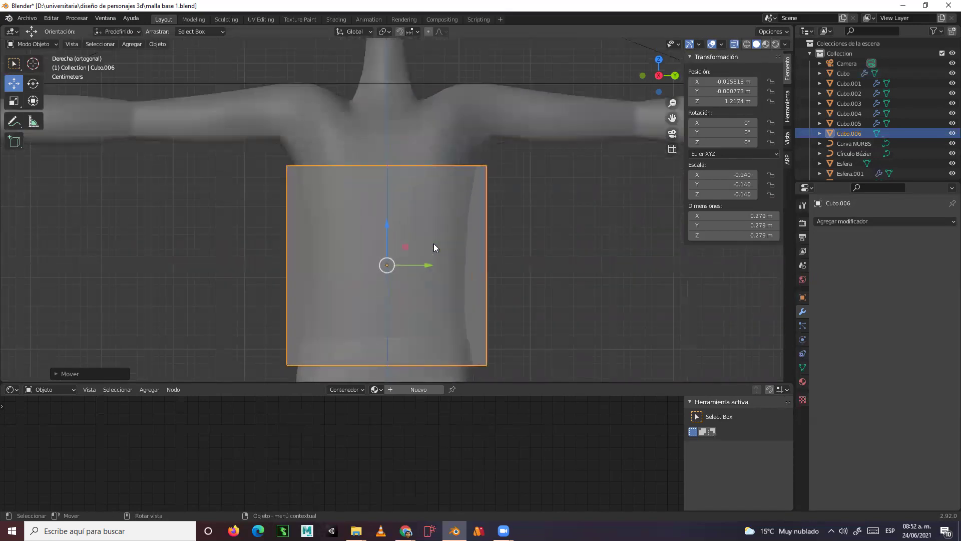
drag(426, 266, 428, 266)
key(alt+z)
- Enter Edit Mode on the torso cube and delete its bottom face
middle_drag(485, 252, 480, 142)
scroll(481, 143, up, 3)
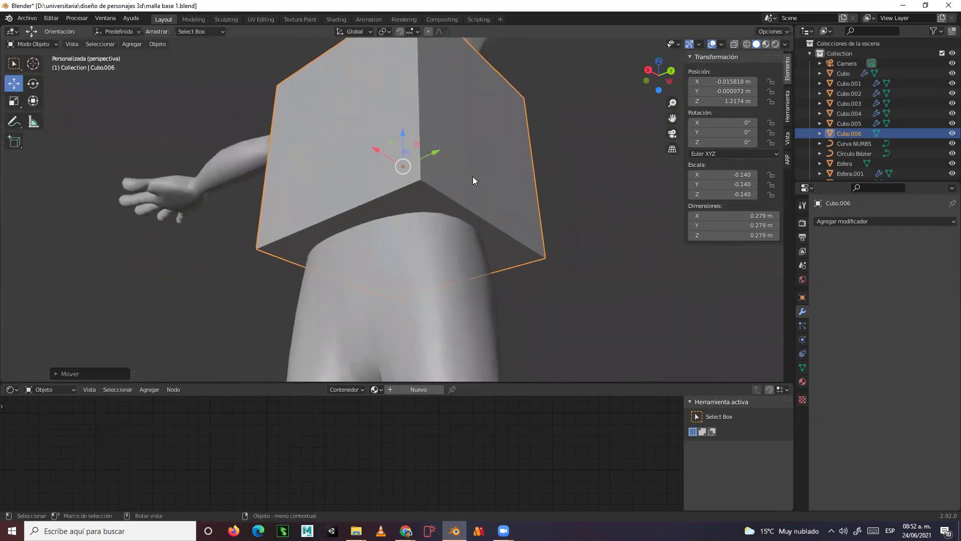
key(Tab)
middle_drag(472, 176, 442, 191)
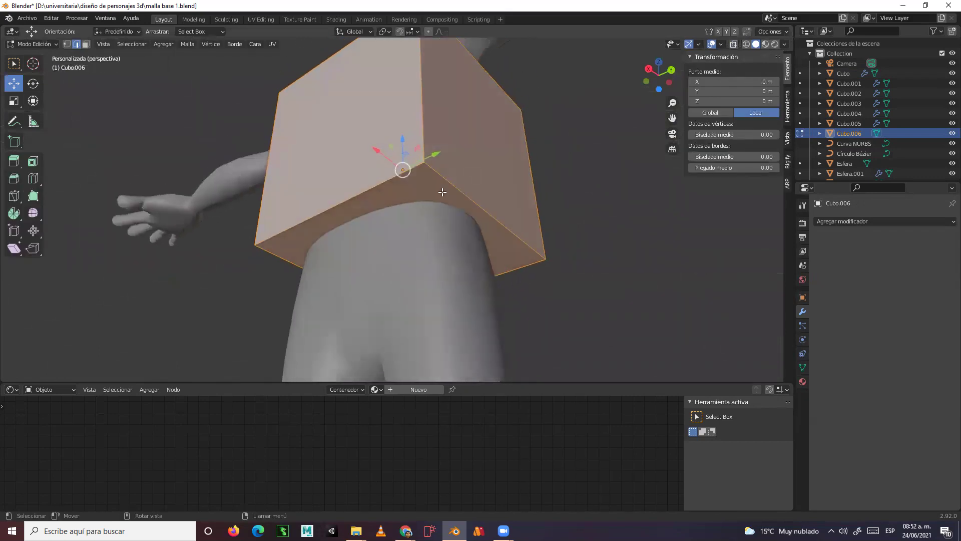
key(3)
click(433, 196)
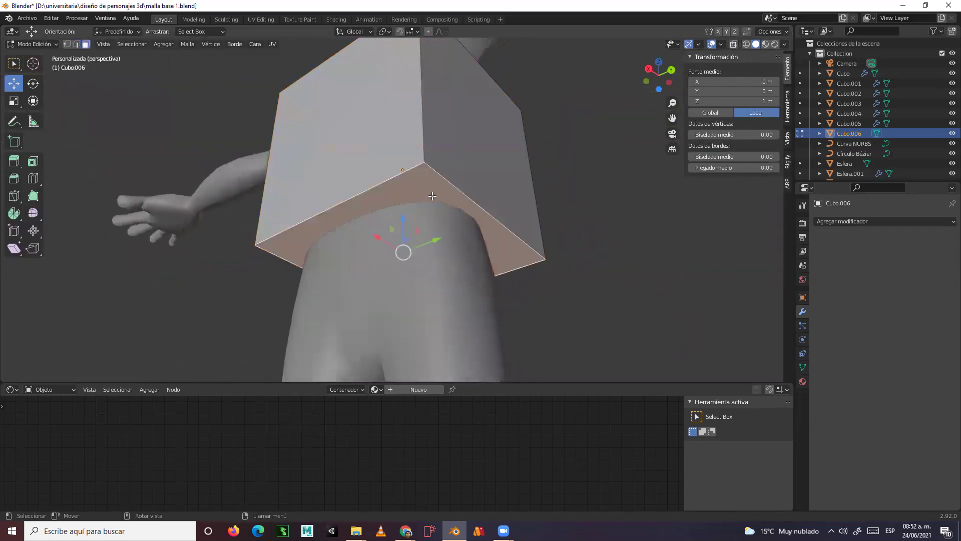
key(x)
click(432, 195)
- Delete the cube's top face so that only the four side walls surround the torso
middle_drag(432, 195, 448, 243)
click(452, 126)
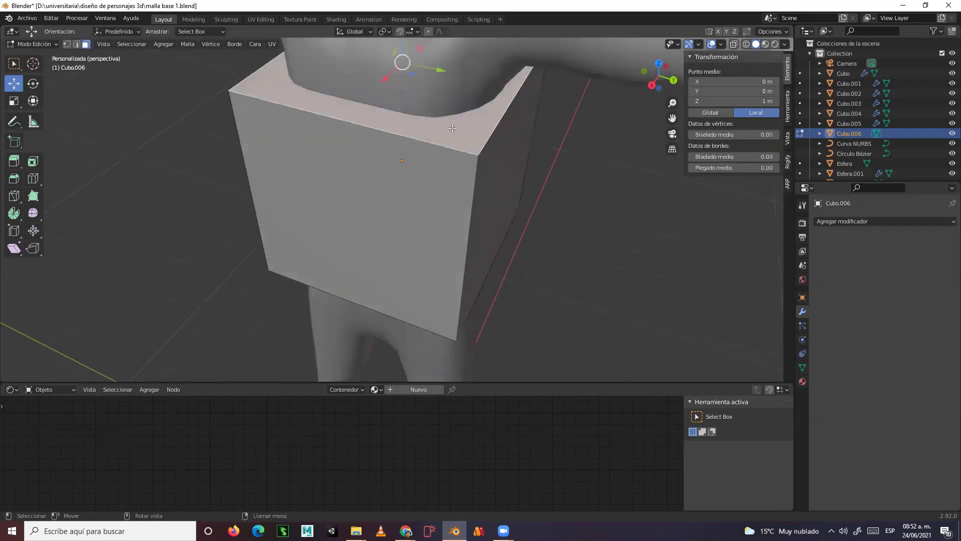
key(x)
click(451, 130)
middle_drag(451, 129, 452, 152)
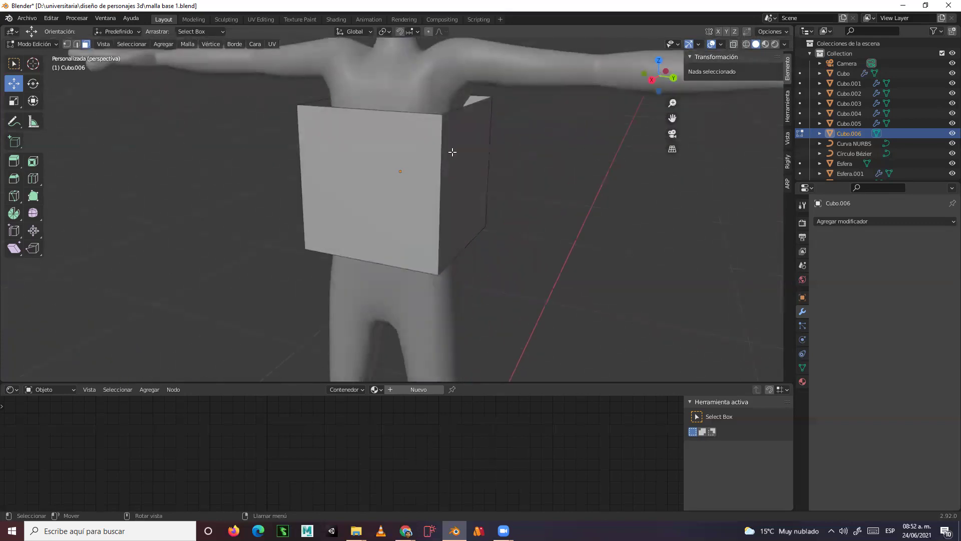
- Select the whole open cube and flatten it along the Z axis into a low band around the torso
key(a)
click(15, 101)
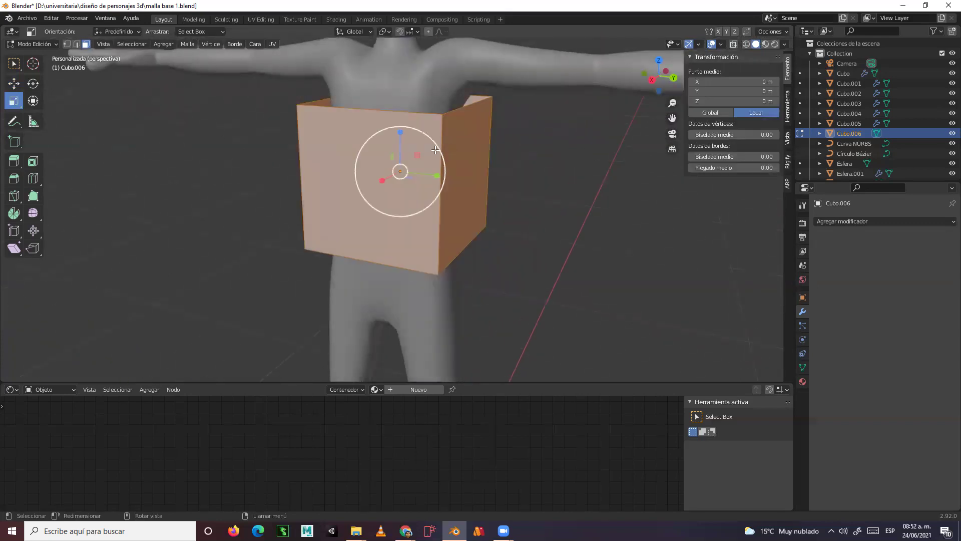
drag(401, 133, 403, 166)
middle_drag(421, 260, 446, 284)
drag(421, 225, 404, 221)
- Shift the band along X to a local midpoint of about -0.13 m and narrow it along X to suit the torso's depth
middle_drag(404, 221, 378, 196)
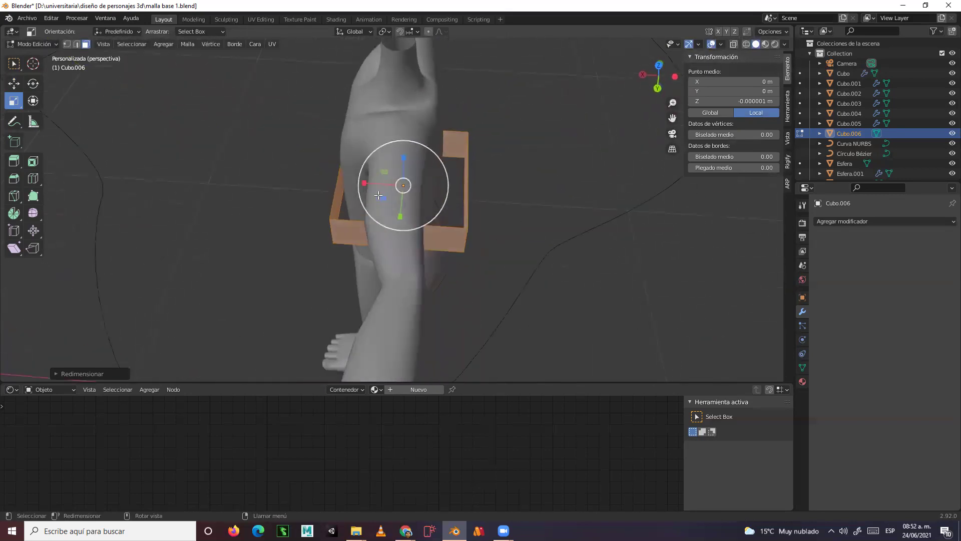
mouse_move(366, 183)
mouse_down()
mouse_move(379, 186)
mouse_move(349, 181)
mouse_up()
middle_drag(285, 214, 353, 225)
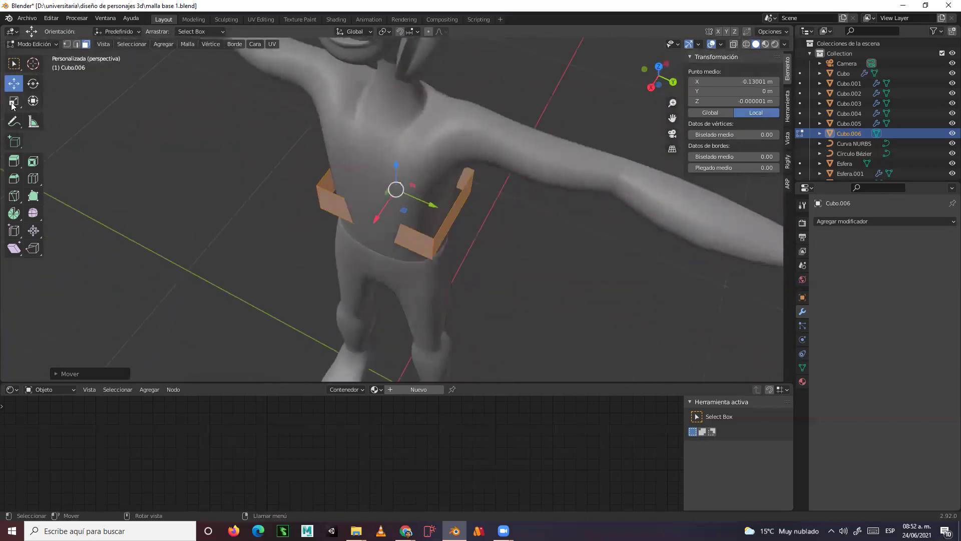
key(shift+space)
key(s)
drag(373, 218, 368, 221)
- Add a Subdivision Surface modifier to the band, keeping its viewport level at 1
middle_drag(368, 221, 506, 210)
click(860, 223)
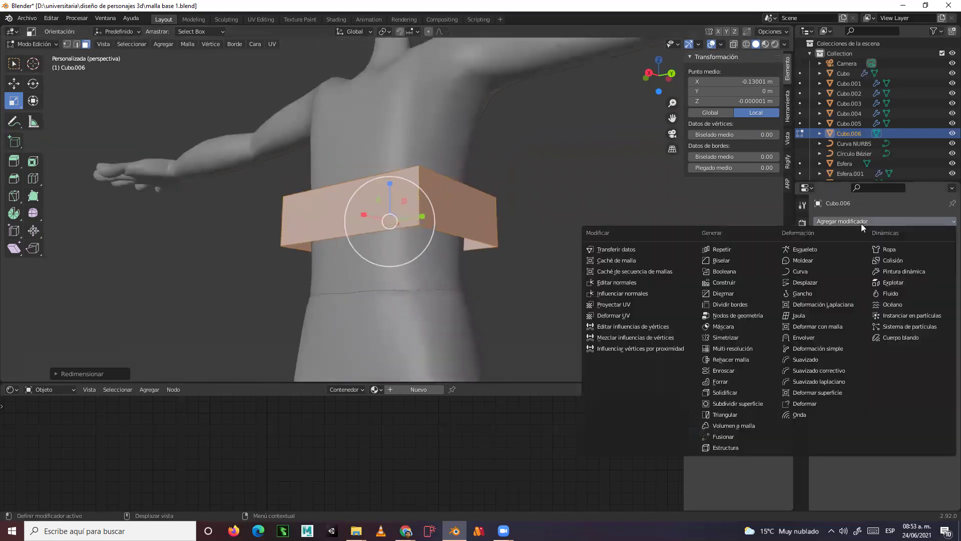
click(729, 406)
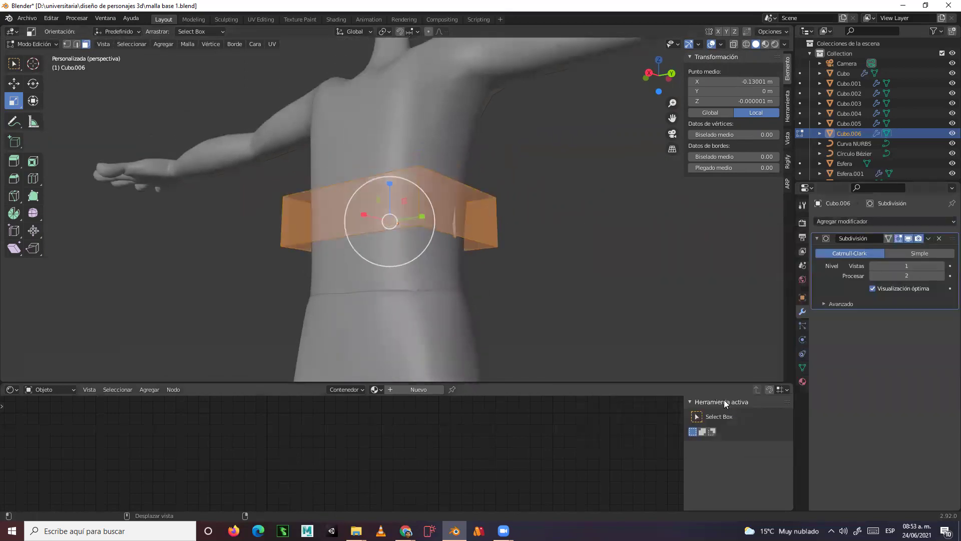
click(942, 266)
middle_drag(626, 265, 411, 268)
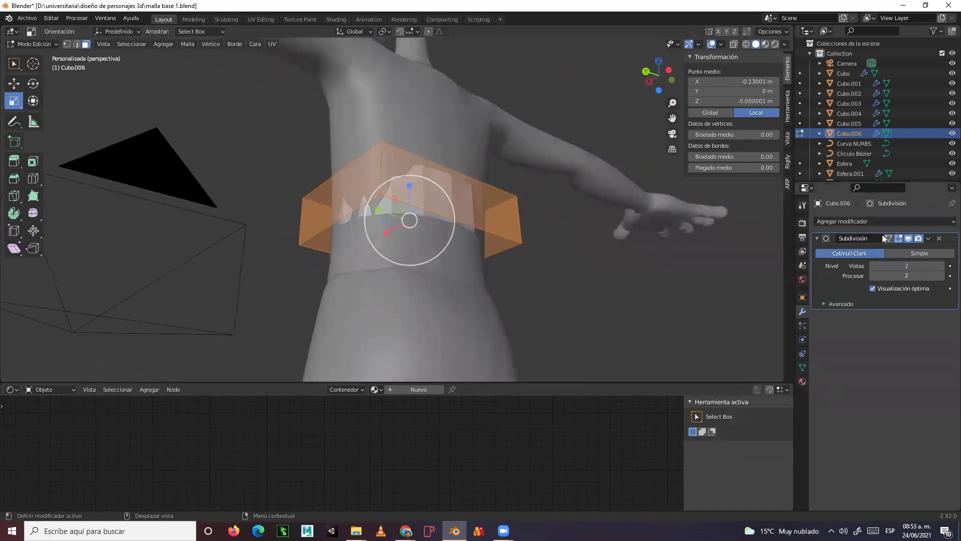
click(874, 265)
middle_drag(592, 286, 621, 347)
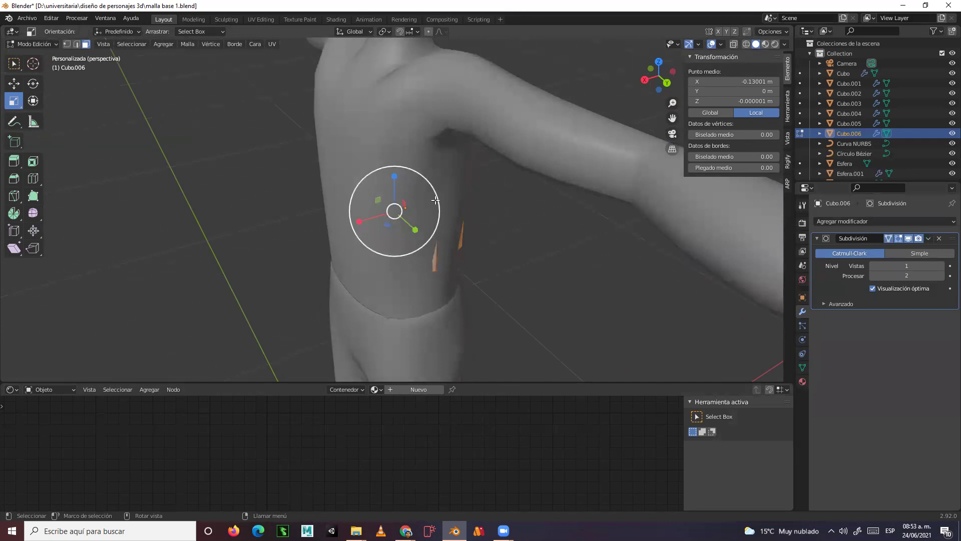
- Scale the band up slightly around the body and lower it to the waist, at a local Z midpoint of about 0.585 m
drag(439, 202, 440, 197)
mouse_move(443, 210)
middle_down()
mouse_move(461, 272)
mouse_move(455, 314)
mouse_move(440, 314)
mouse_move(434, 215)
middle_up()
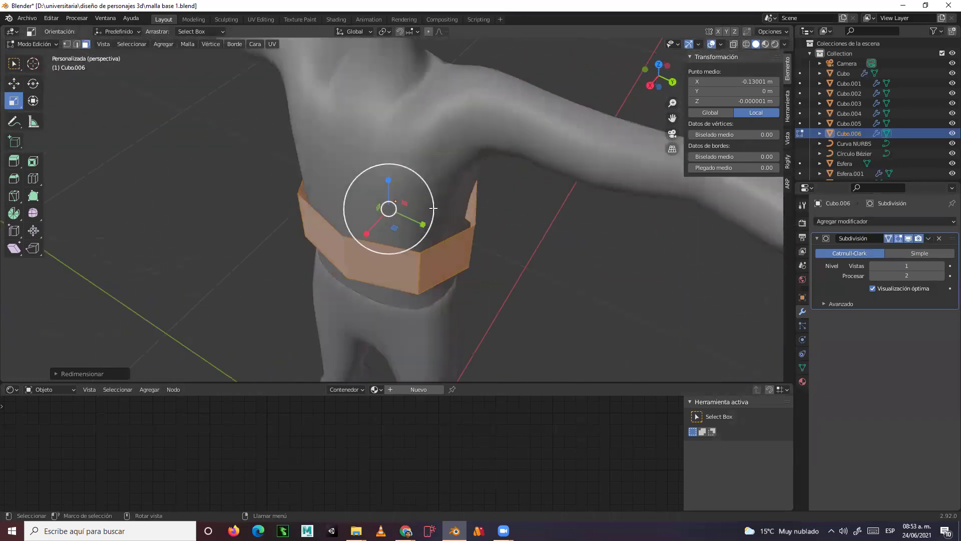
drag(432, 204, 432, 207)
middle_drag(441, 235, 66, 129)
click(18, 83)
drag(388, 177, 390, 245)
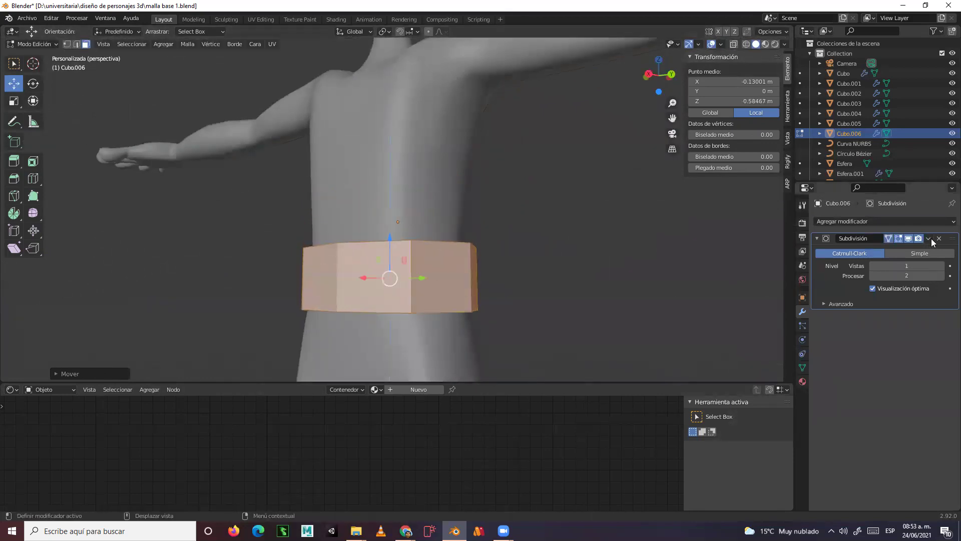
- Add a Mirror modifier to the band, using only the Y axis with Bisect enabled on Y
click(929, 224)
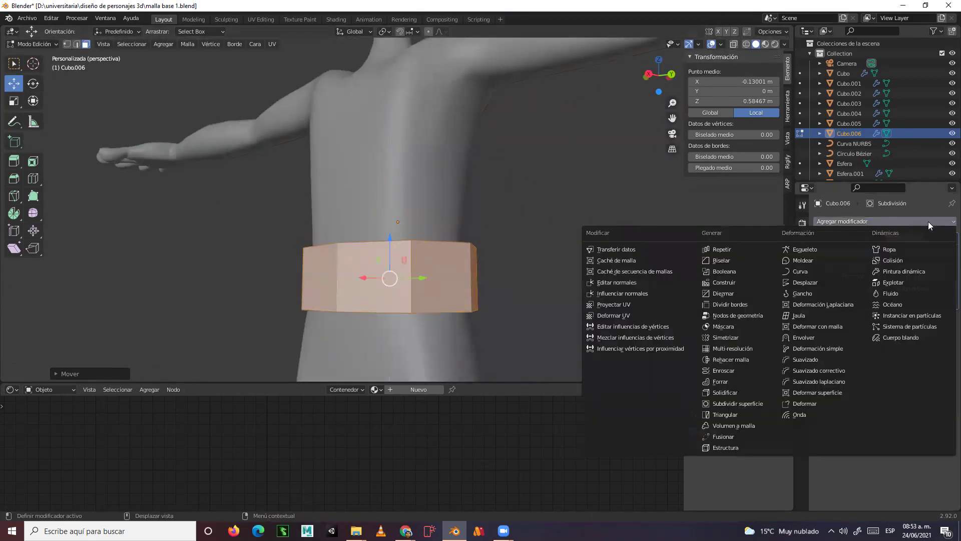
click(720, 338)
middle_drag(509, 262, 860, 315)
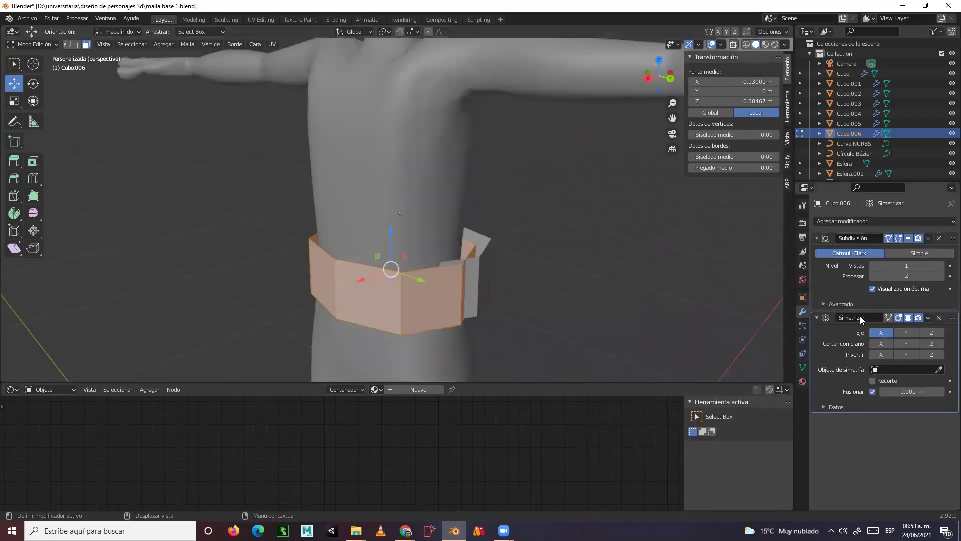
click(884, 333)
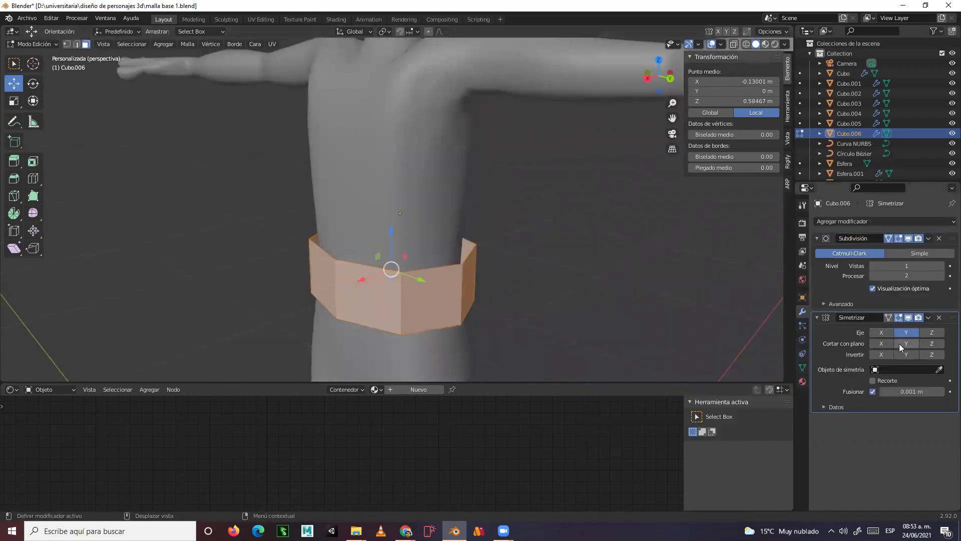
click(904, 344)
middle_drag(611, 292, 636, 314)
- Set the Subdivision viewport level to 0 and add a vertical loop cut through the centre of the band's front and back walls
click(874, 266)
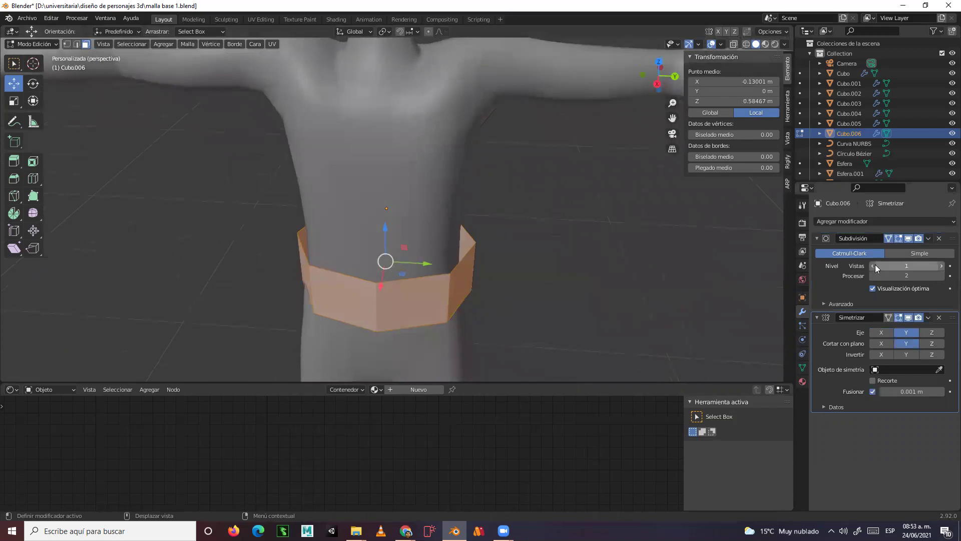
middle_drag(548, 274, 546, 271)
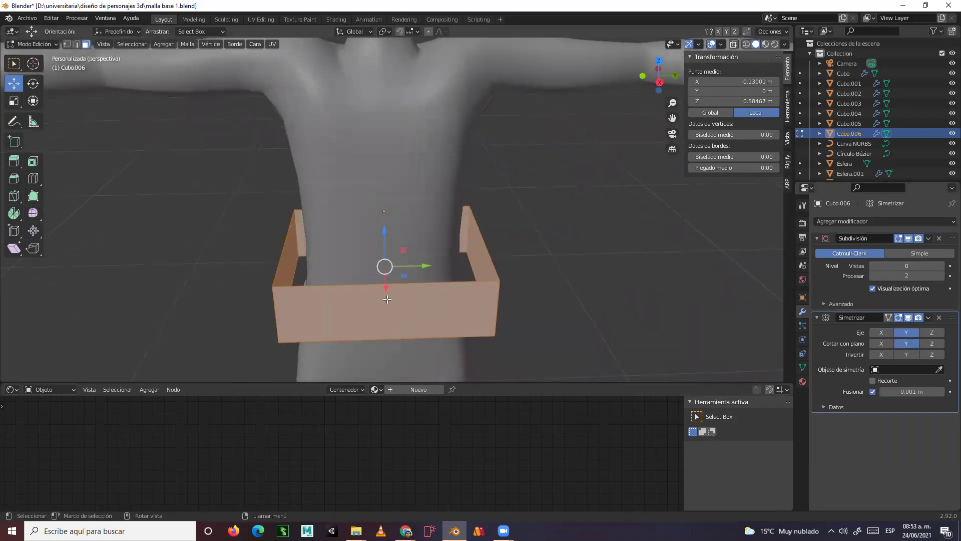
alt+middle_drag(376, 321, 388, 301)
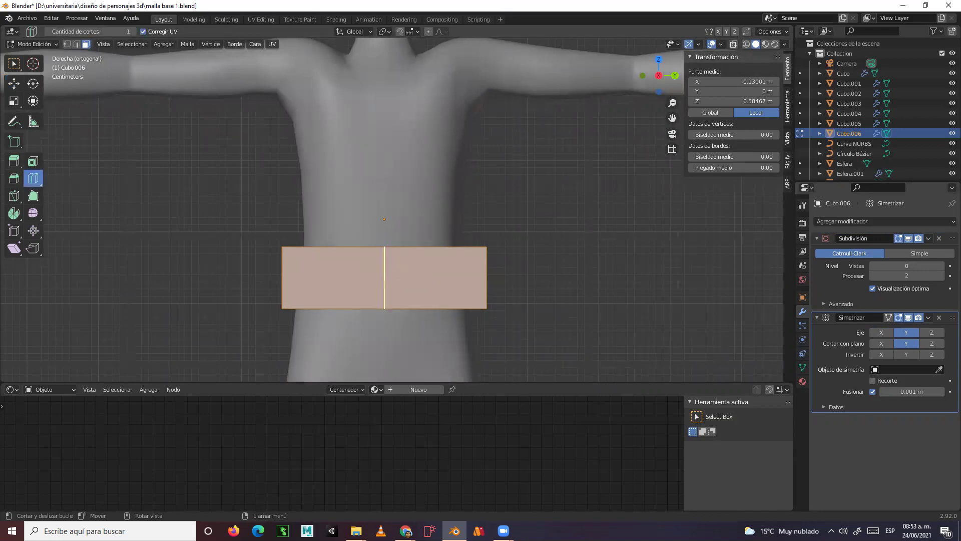
click(493, 268)
middle_drag(494, 268, 454, 308)
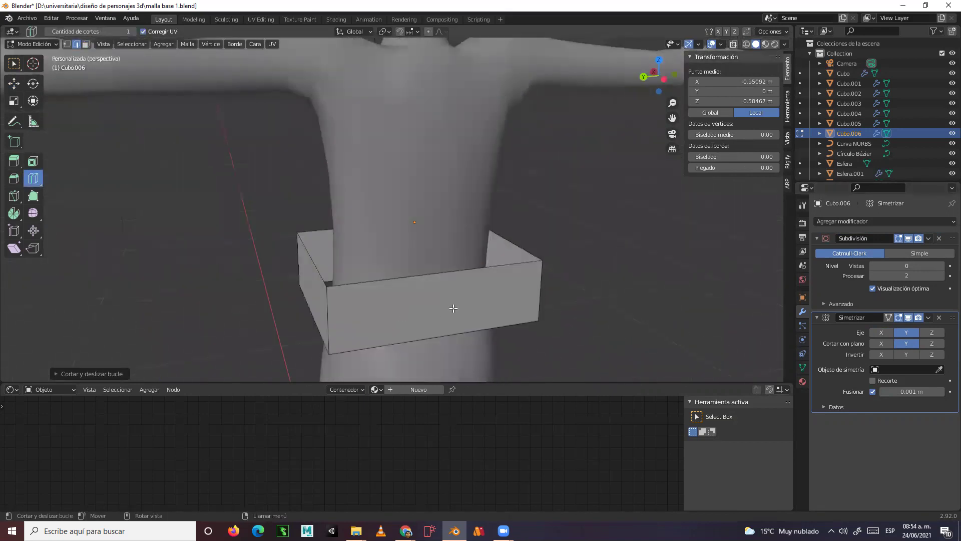
middle_drag(368, 285, 579, 279)
- Delete the band's faces on the negative global Y side of the centre cut and remove the Mirror modifier
click(23, 84)
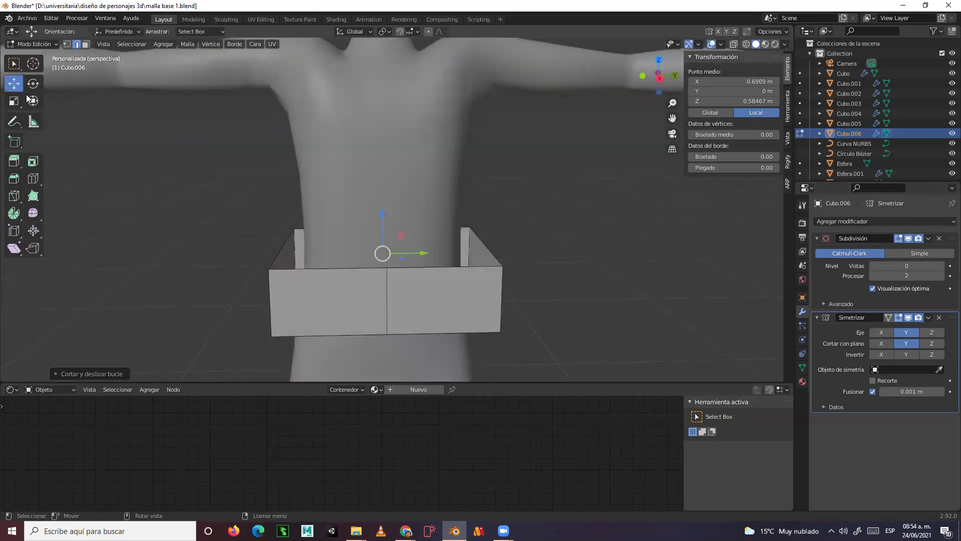
key(3)
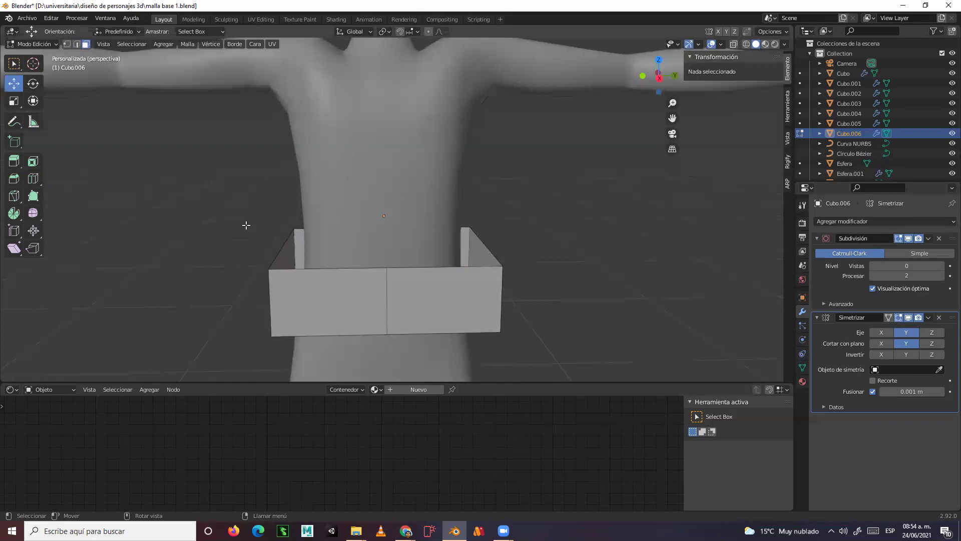
drag(219, 193, 328, 350)
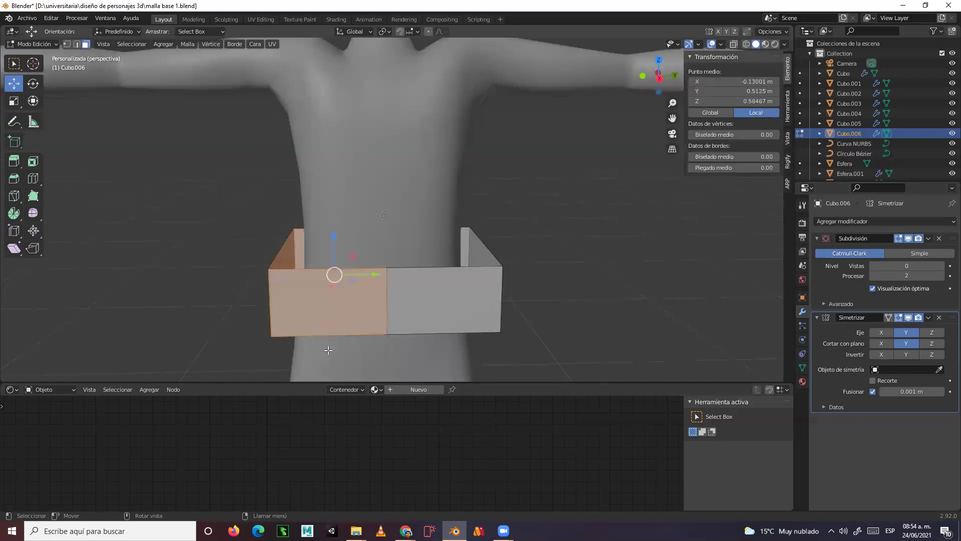
key(x)
click(327, 348)
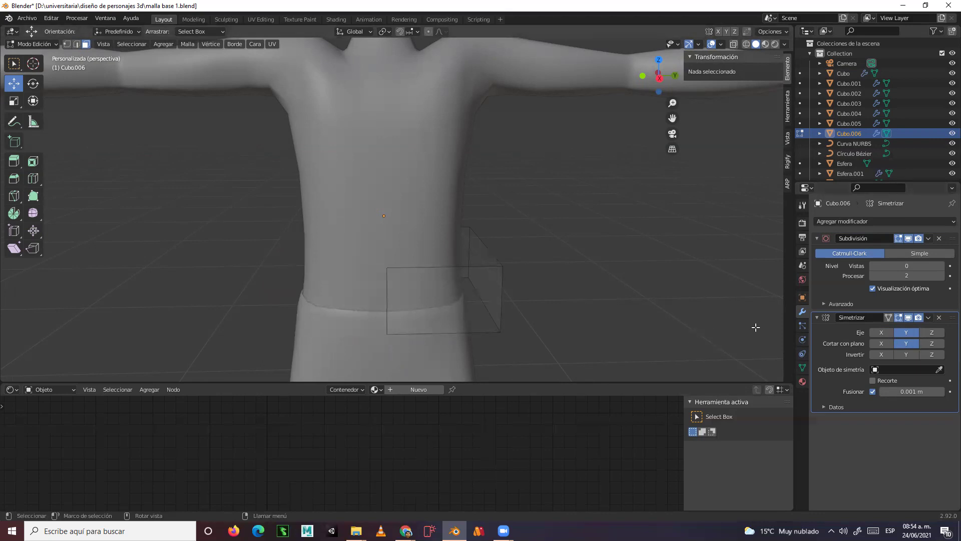
middle_drag(599, 317, 594, 326)
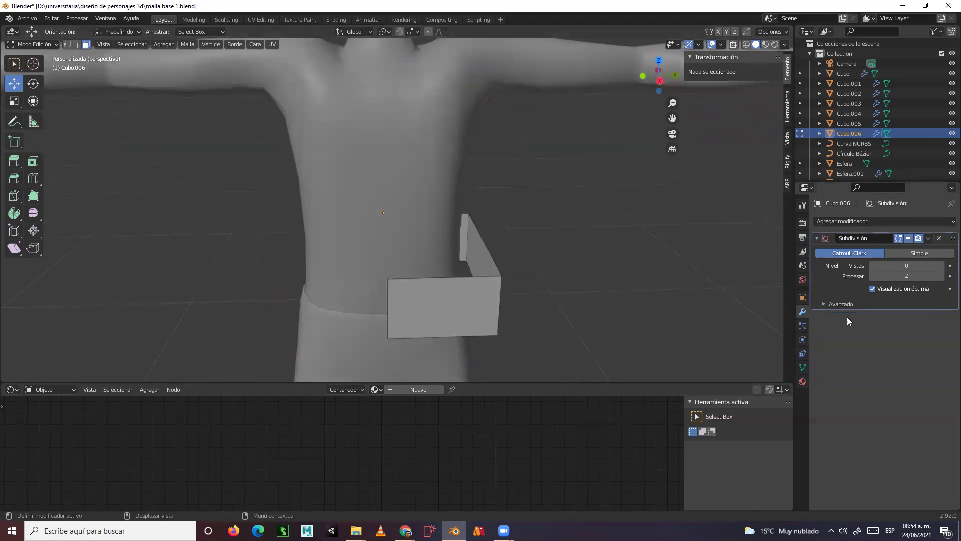
mouse_move(605, 307)
middle_down()
mouse_move(496, 307)
mouse_move(605, 311)
mouse_move(592, 319)
middle_up()
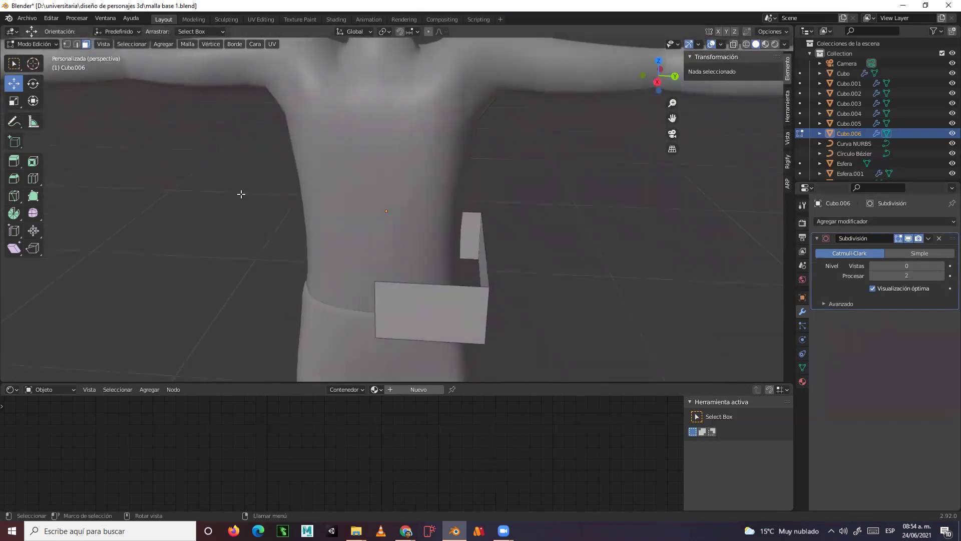
- Return to Object Mode and add a Mirror modifier to the half band, using only the Y axis with Bisect enabled on Y
key(Tab)
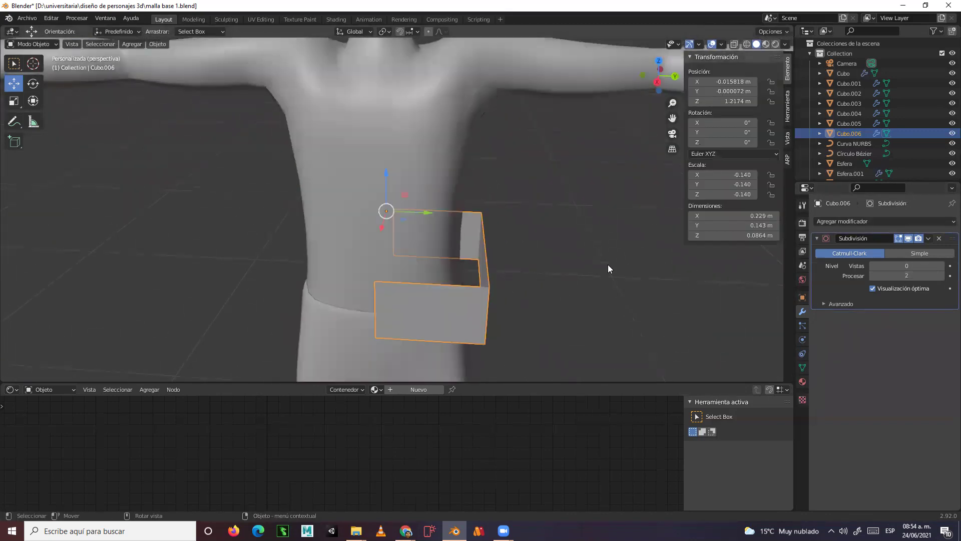
click(910, 221)
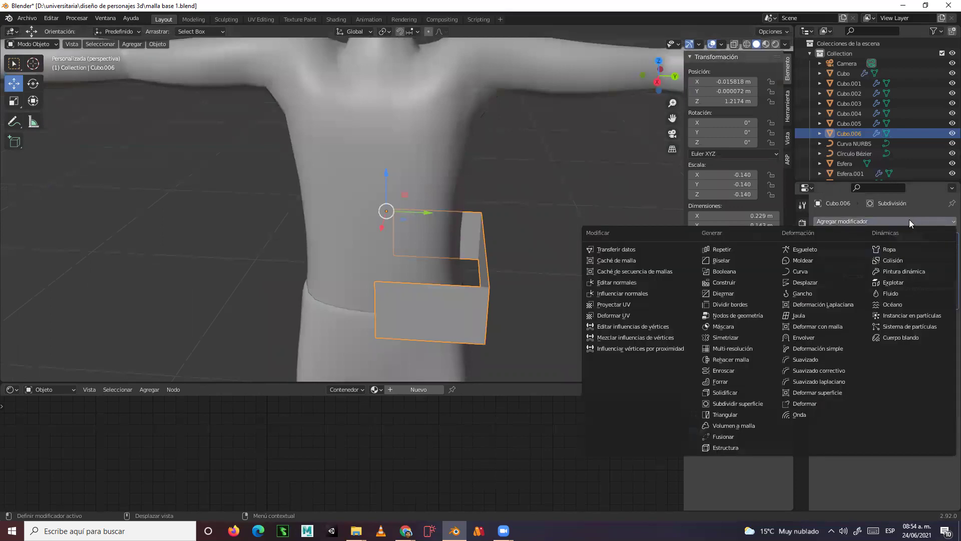
click(728, 338)
click(908, 332)
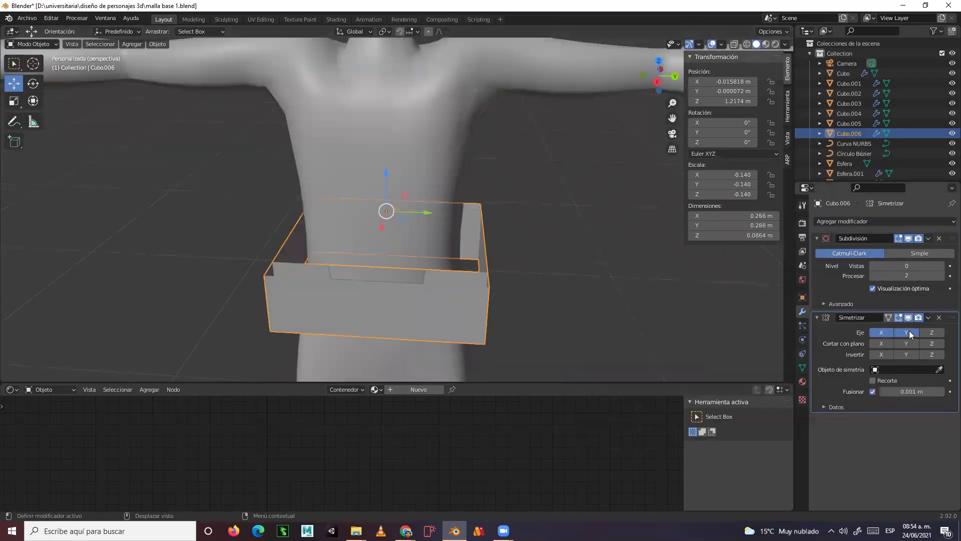
click(879, 333)
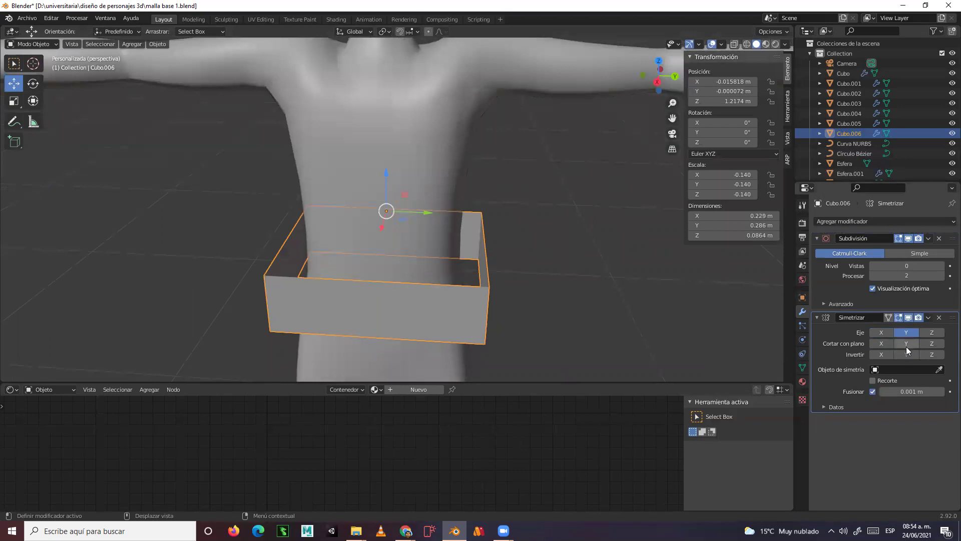
click(906, 345)
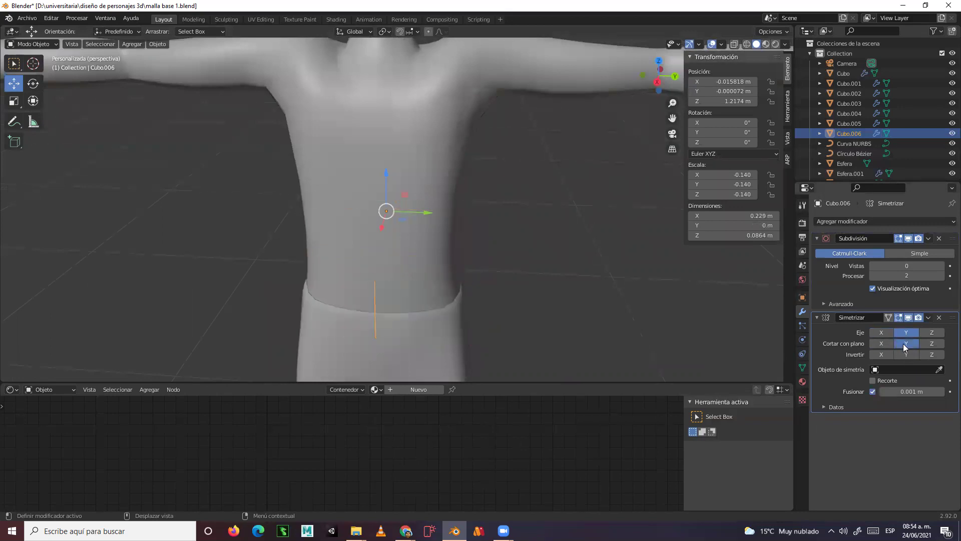
- Disable the Mirror's Bisect on Y, enter Edit Mode with the mirrored half displayed there, and set the Subdivision viewport level to 1
click(905, 344)
middle_drag(553, 281, 561, 255)
key(Tab)
click(889, 317)
click(942, 266)
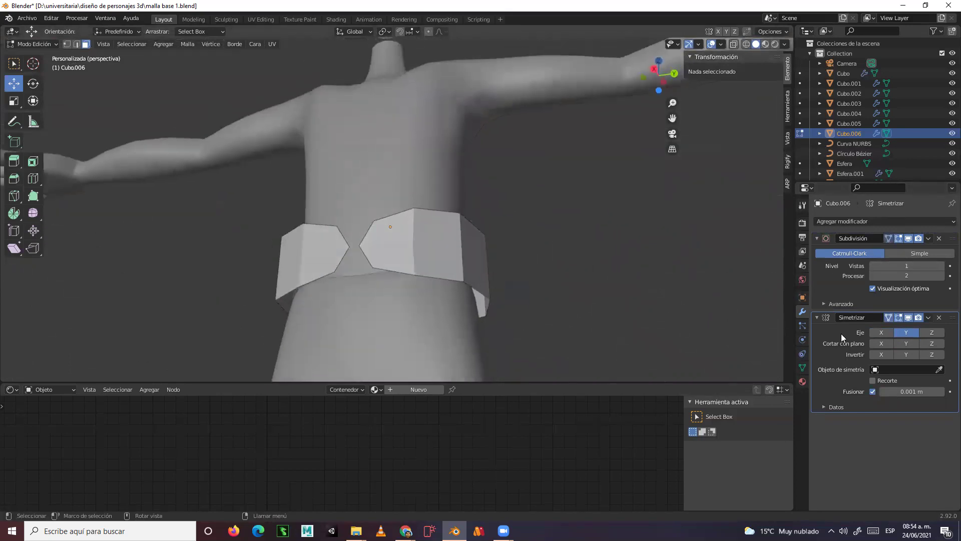
- Toggle the Mirror's Bisect on Y to compare the result, then set its merge distance to 0.002 m
click(909, 343)
click(909, 343)
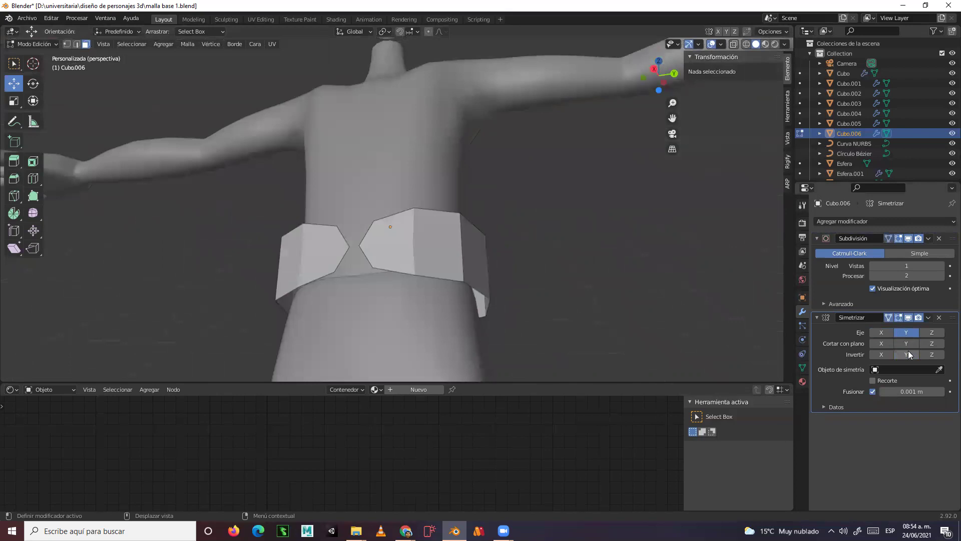
click(907, 342)
click(907, 342)
click(942, 392)
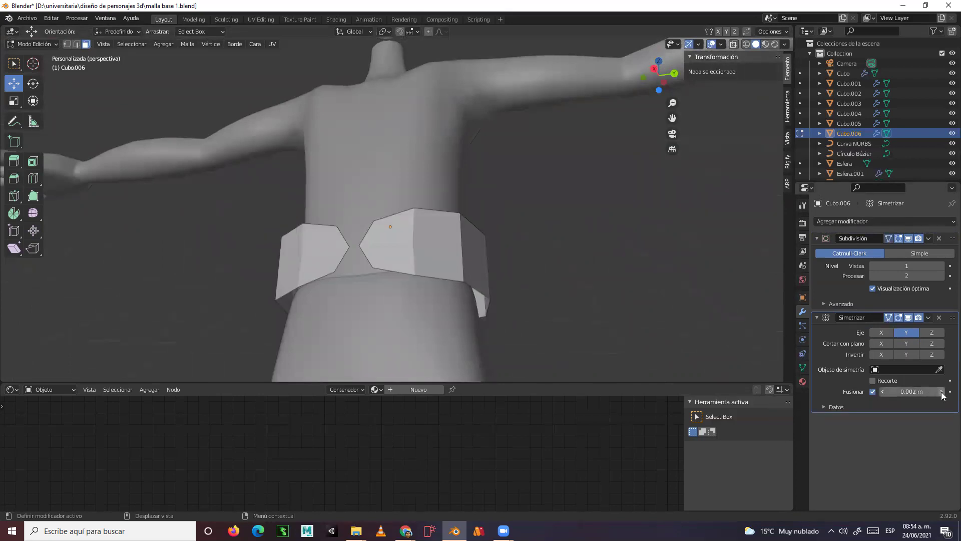
- Move the entire band mesh along Y toward the body's centre line and enable Bisect and Flip on Y in the Mirror modifier
middle_drag(592, 272, 608, 257)
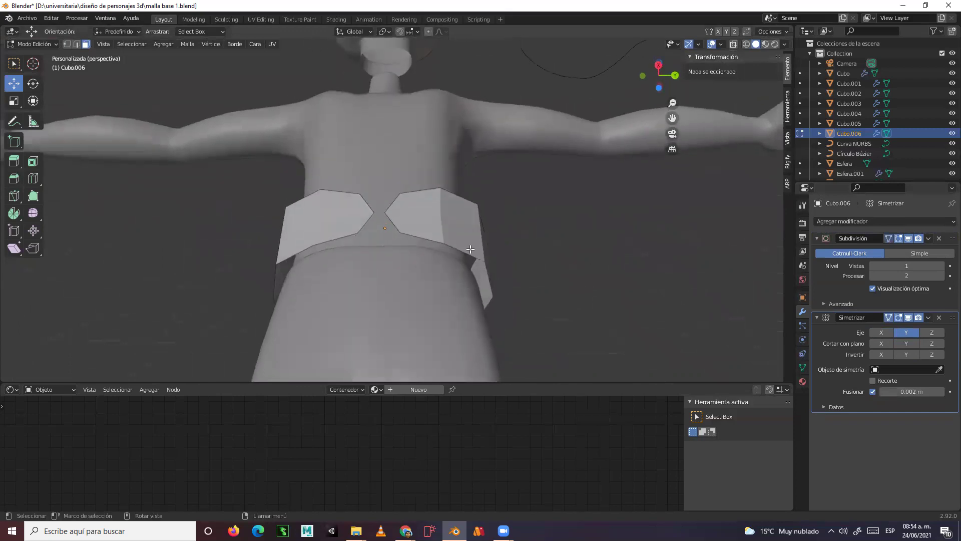
mouse_move(506, 246)
middle_down()
mouse_move(534, 250)
mouse_move(497, 250)
mouse_move(523, 251)
middle_up()
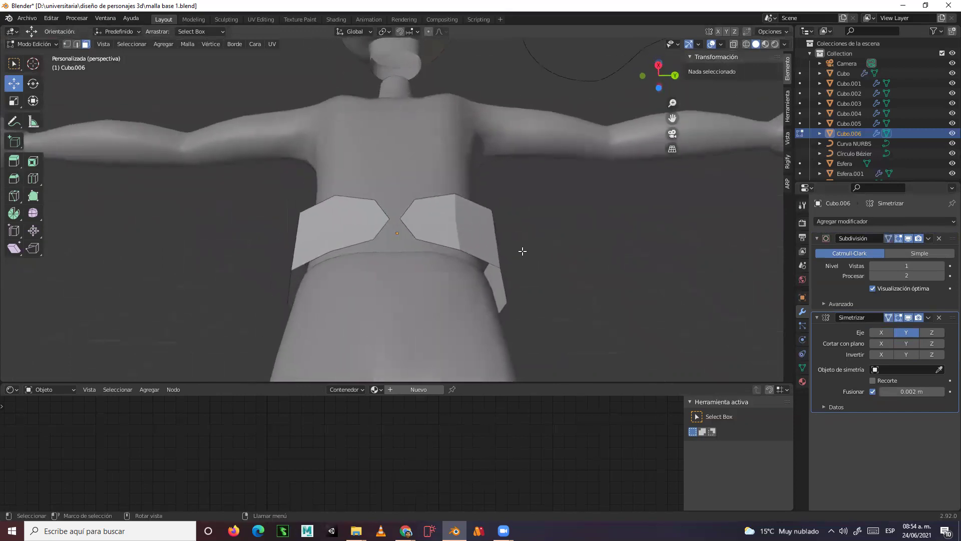
key(a)
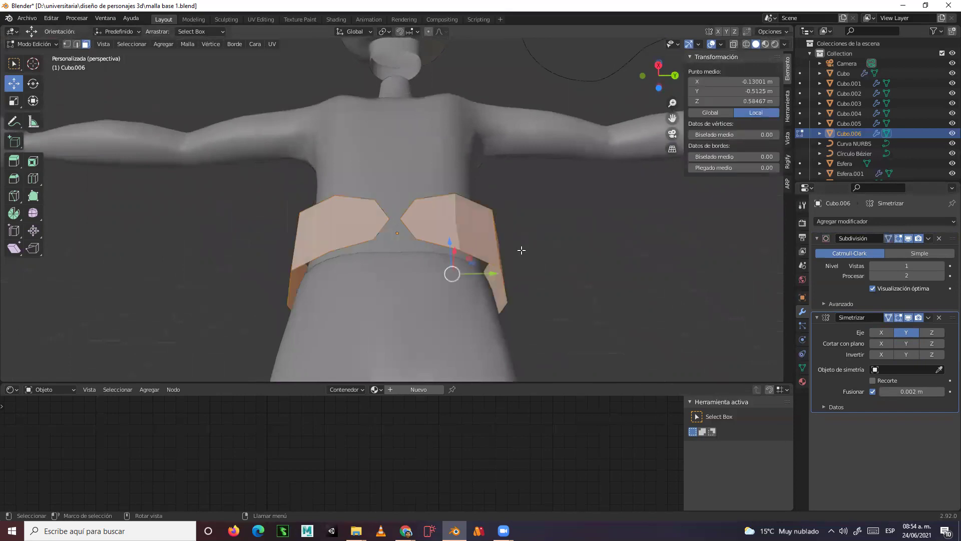
drag(493, 271, 485, 273)
click(910, 343)
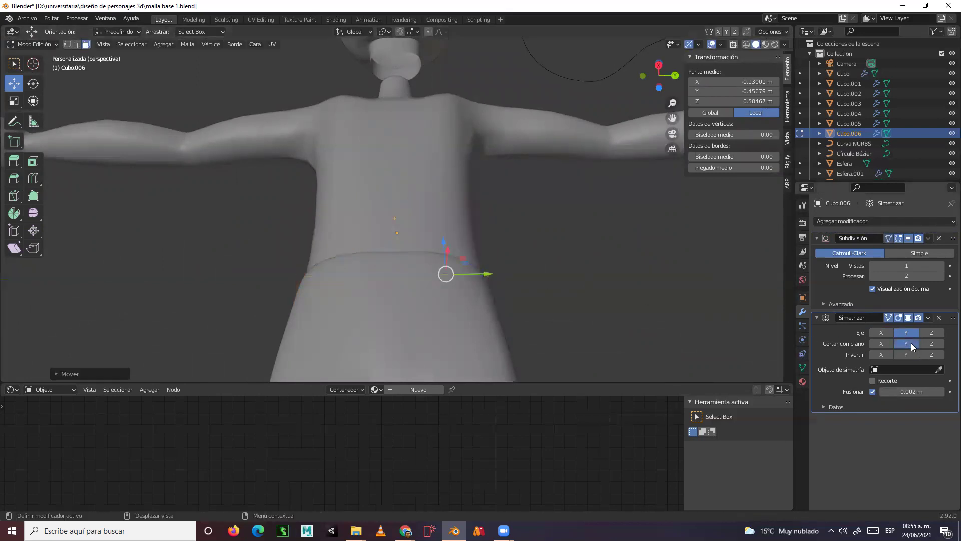
click(909, 353)
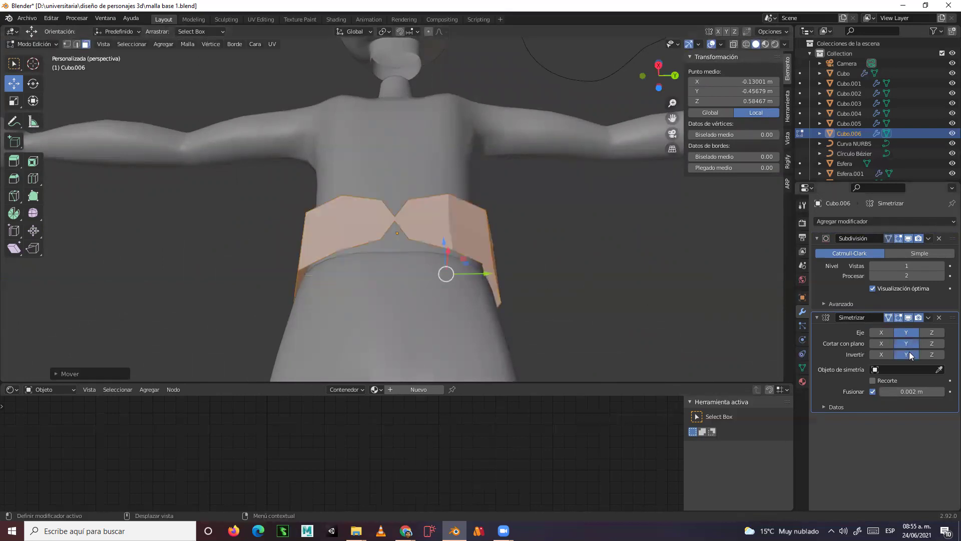
- Set the Mirror modifier's merge distance to 0.01 m
drag(908, 390, 918, 391)
click(941, 392)
click(942, 392)
click(941, 392)
click(941, 391)
click(942, 391)
- Set the Subdivision viewport level to 0 and select the band's upper edge loop in edge selection mode
middle_drag(676, 345, 536, 337)
scroll(526, 328, up, 1)
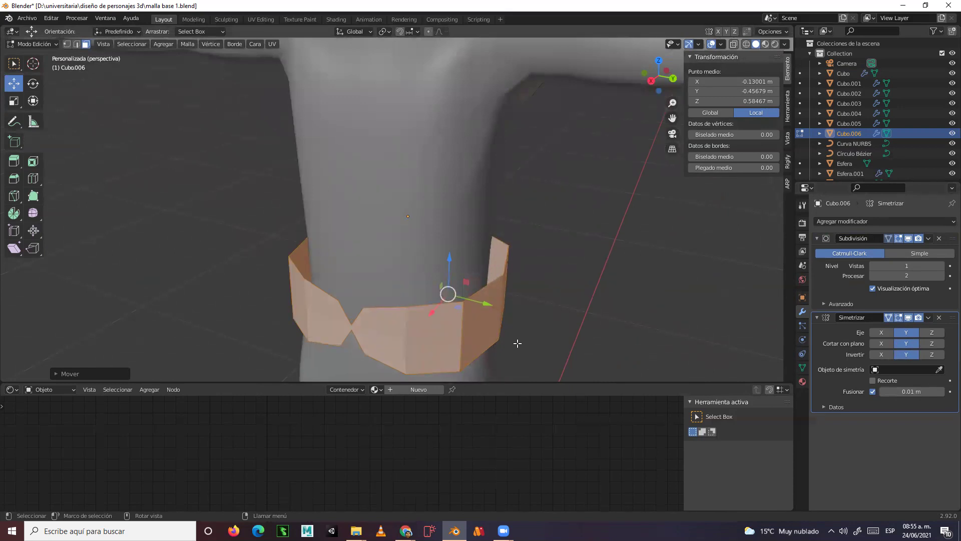
key(2)
middle_drag(352, 313, 420, 326)
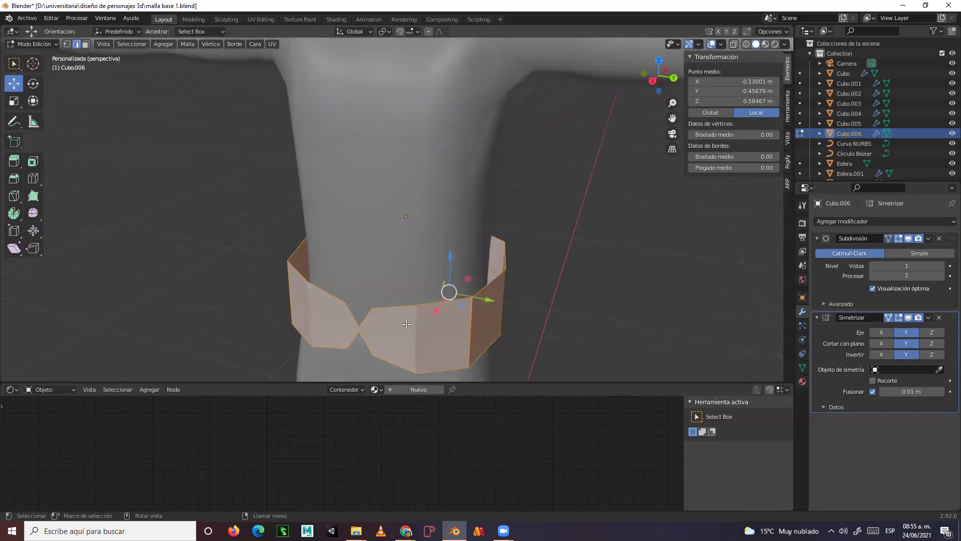
click(873, 266)
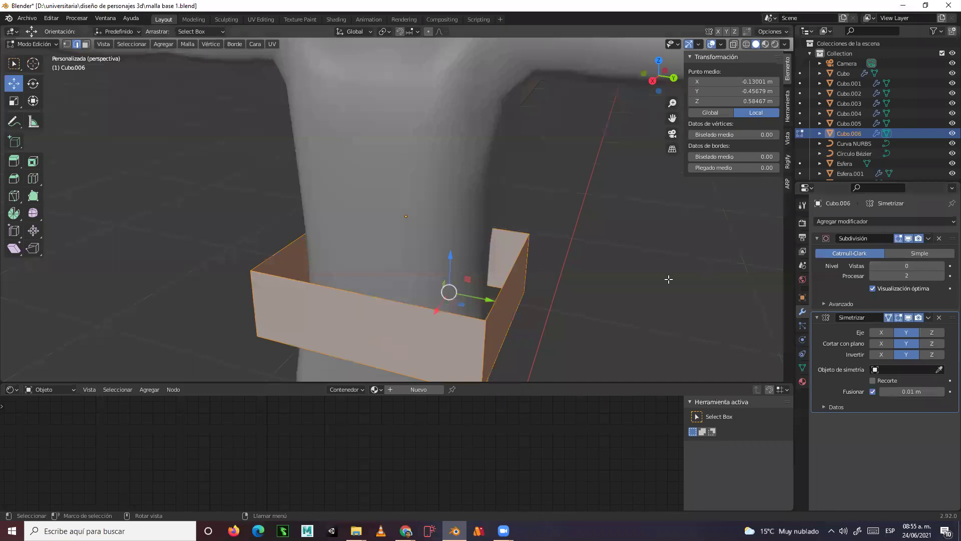
click(598, 302)
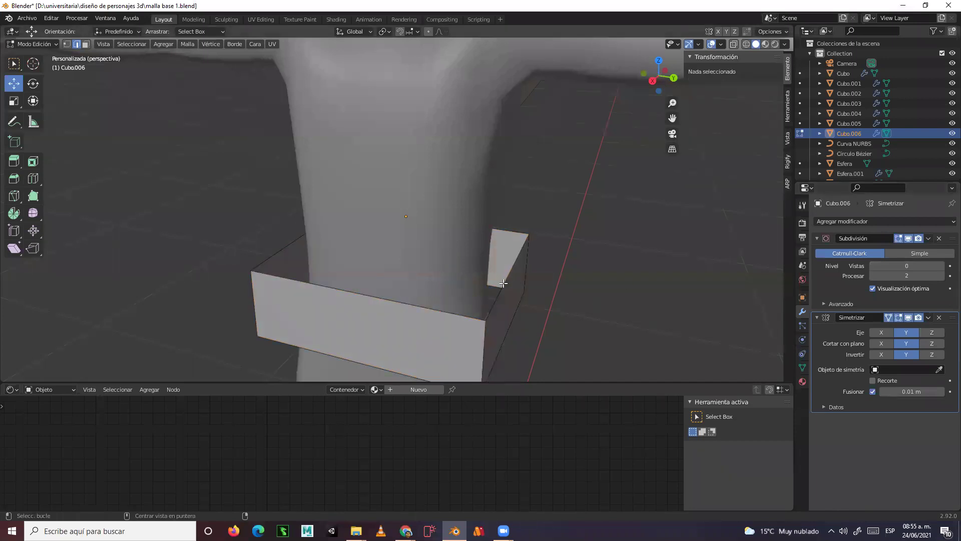
alt+click(503, 283)
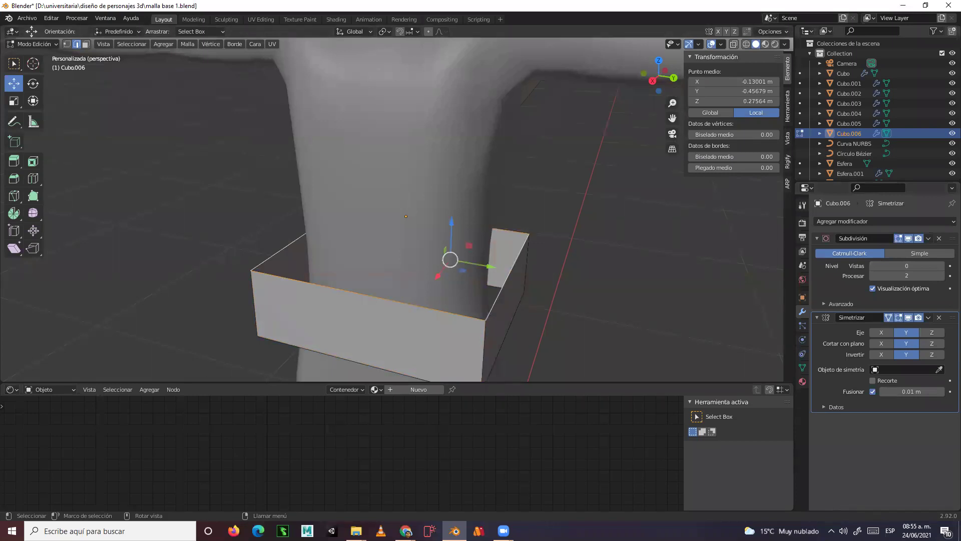
- Set the Extrude Region tool's axis type to XYZ and restore the Subdivision viewport level to 1
click(14, 161)
middle_drag(772, 312, 642, 276)
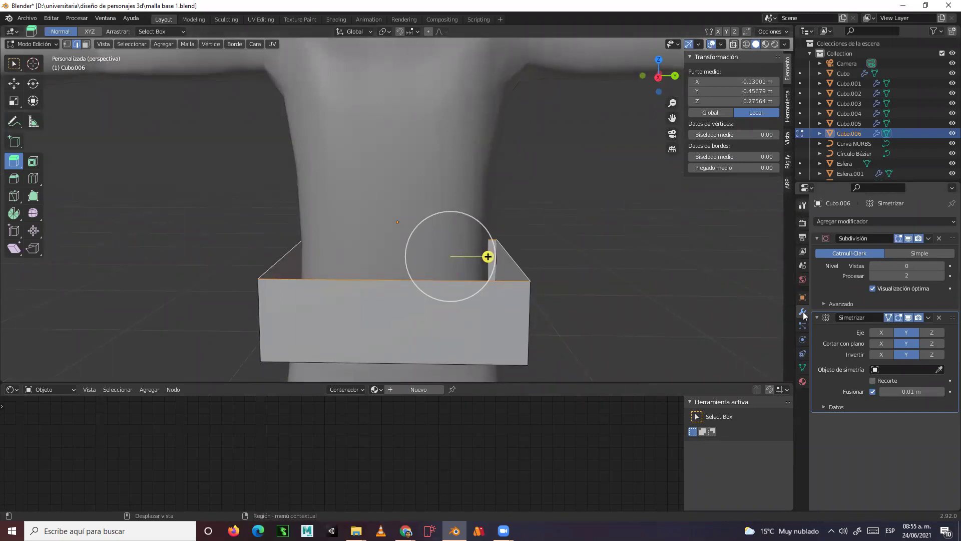
ctrl+scroll(803, 309, up, 7)
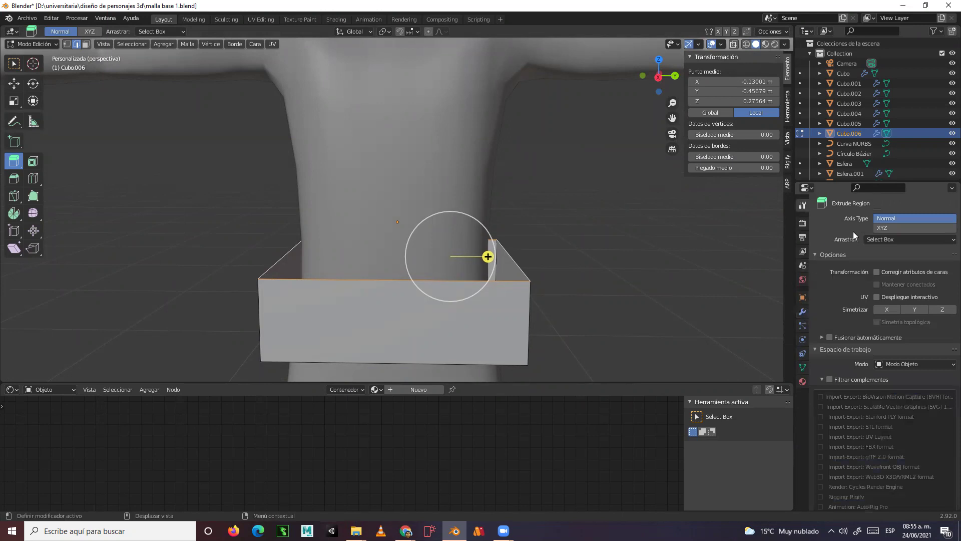
click(901, 227)
middle_drag(586, 229, 570, 243)
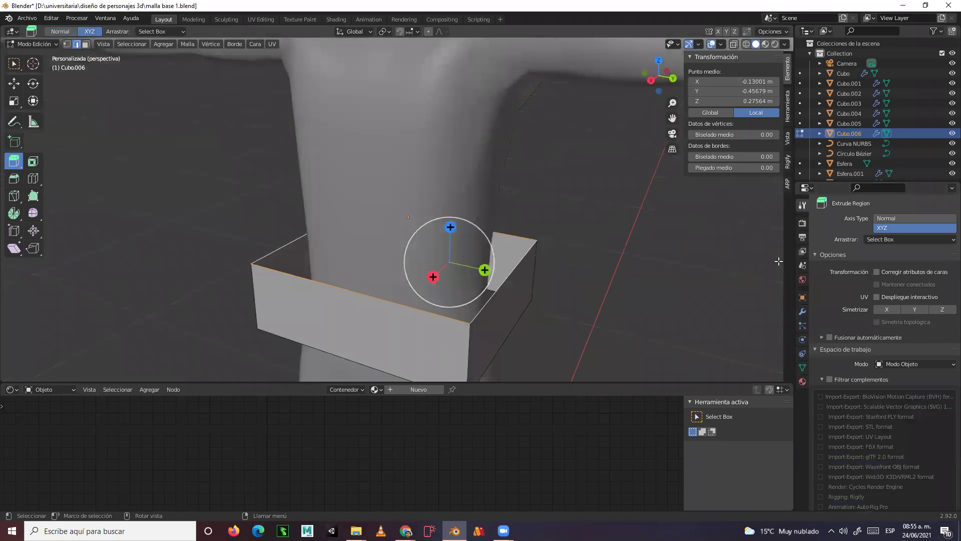
click(802, 312)
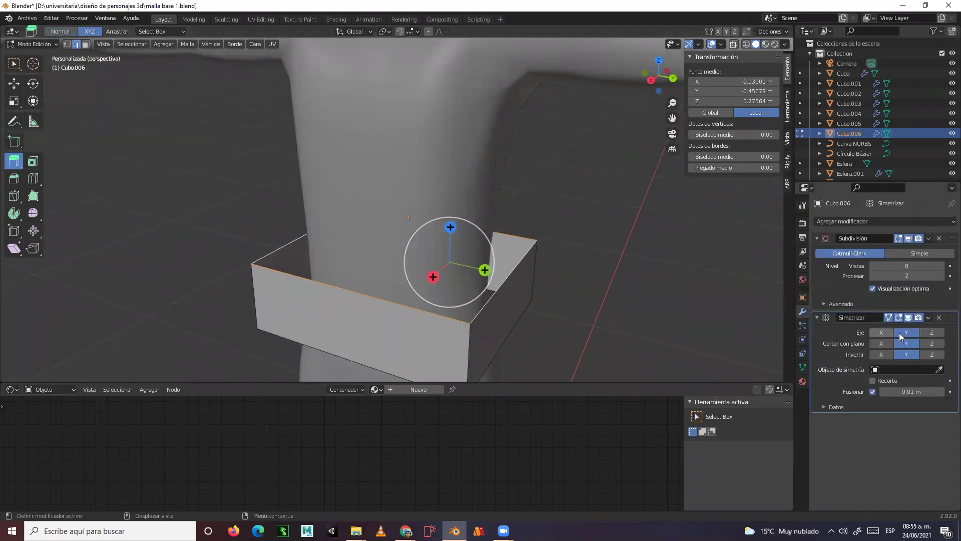
click(940, 266)
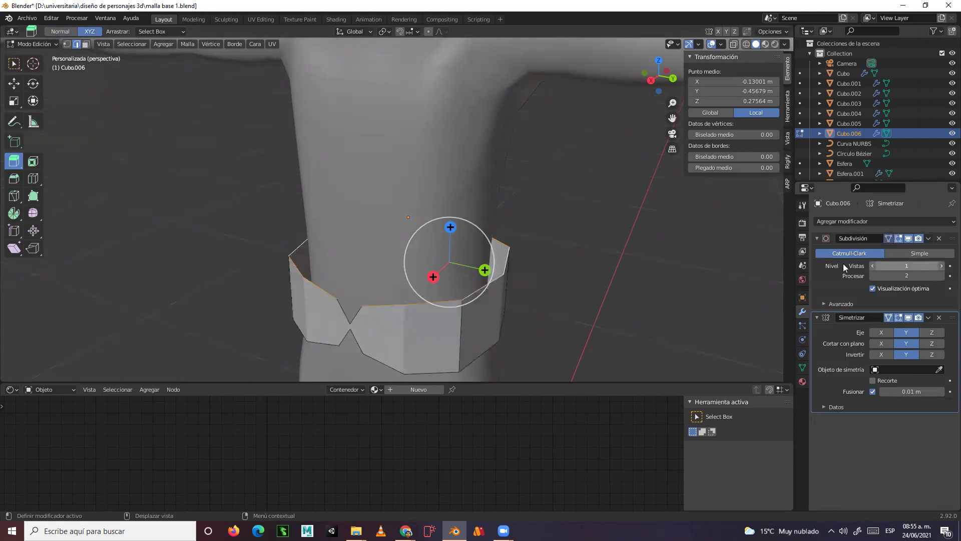
- Extrude the upper edge loop upward along Z in successive sections until the garment reaches the underarms
drag(450, 226, 454, 129)
middle_drag(453, 129, 473, 144)
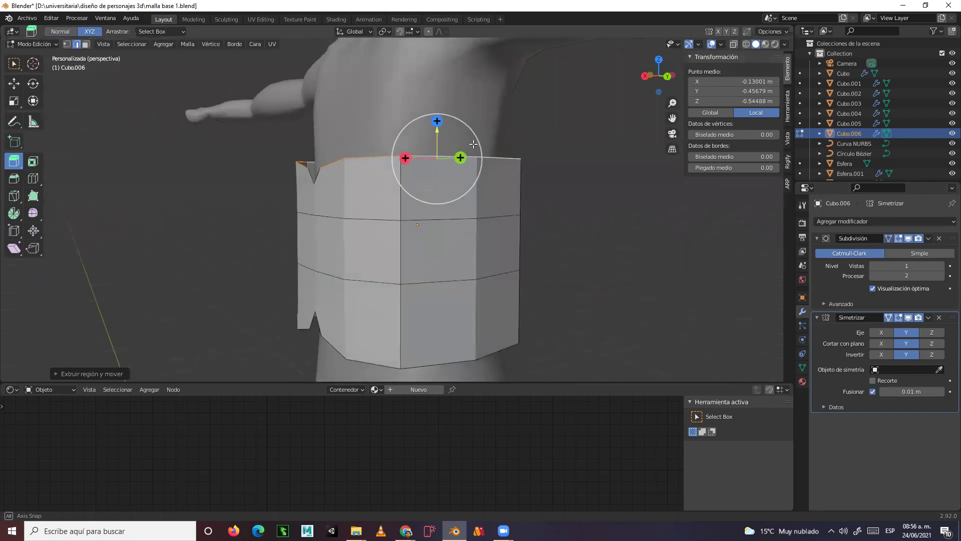
drag(437, 121, 444, 66)
middle_drag(444, 66, 447, 132)
drag(447, 132, 459, 105)
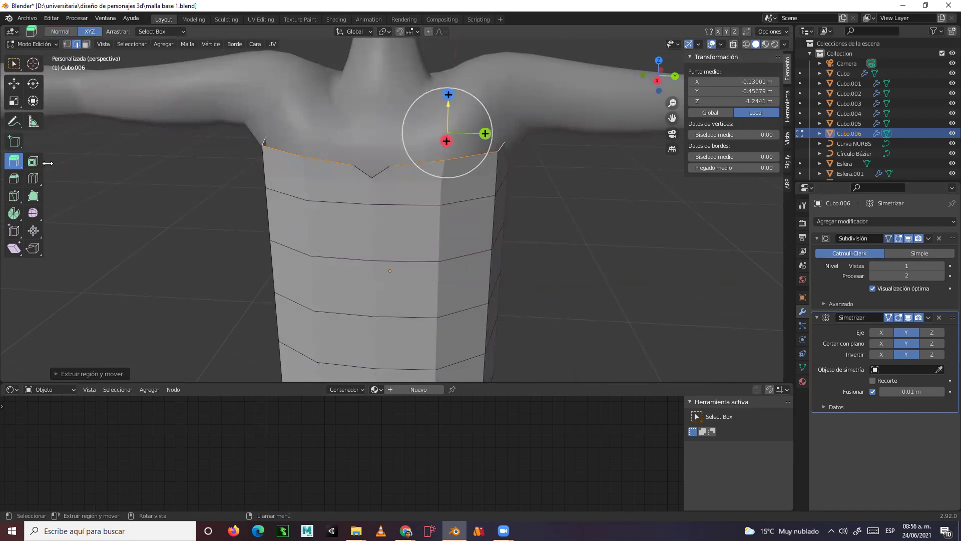
- Scale the top edge loop outward so the garment widens around the chest at the underarms
click(14, 102)
middle_drag(460, 160, 479, 169)
drag(471, 172, 483, 185)
middle_drag(483, 185, 430, 181)
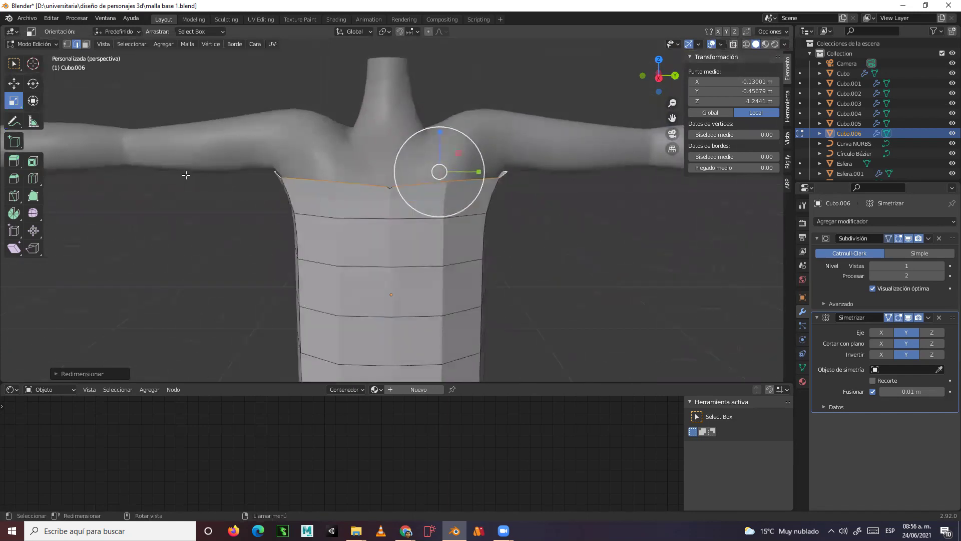
- Extrude the top edge loop upward along Z in two sections, a tall one and a short one, past the shoulders
click(19, 165)
drag(440, 133, 447, 72)
middle_drag(447, 71, 492, 146)
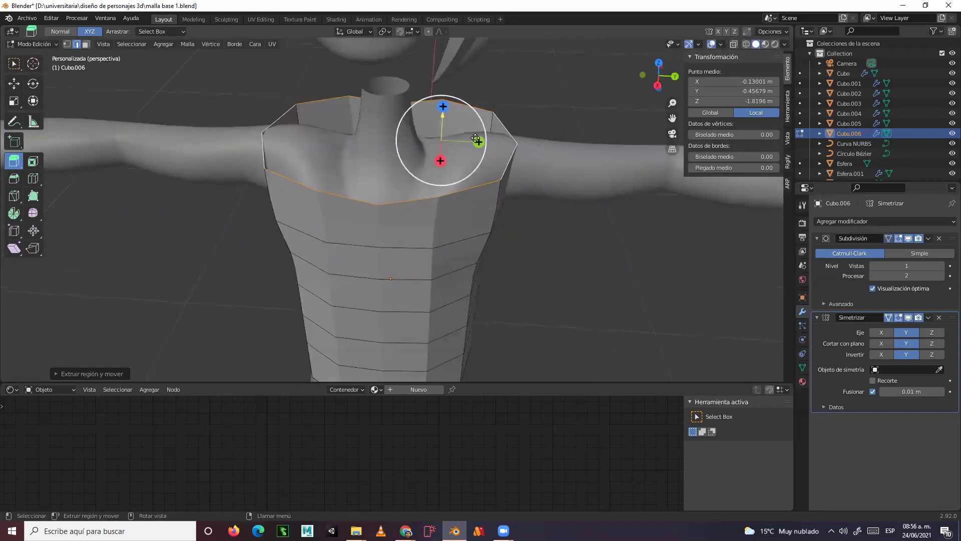
drag(443, 106, 441, 92)
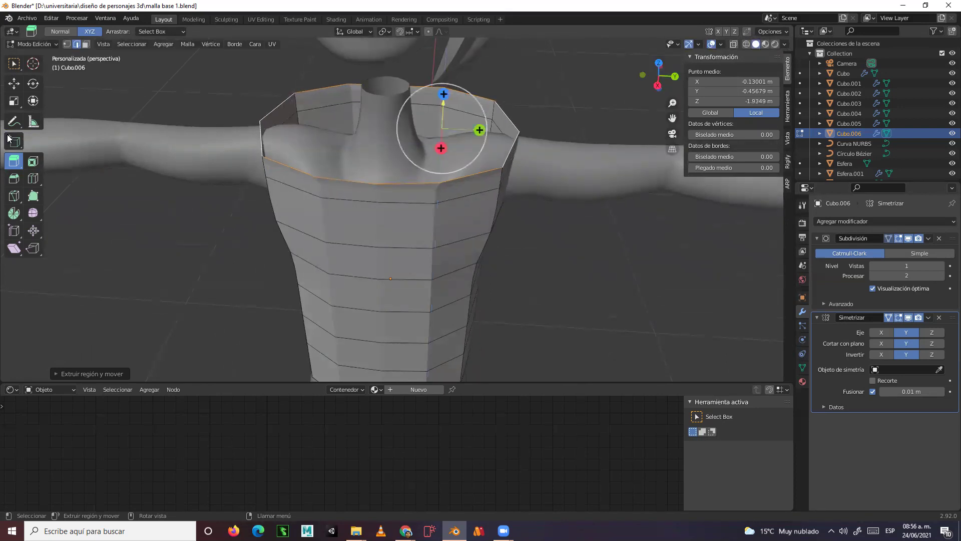
- Scale the top edge loop inward to close the garment over the shoulders
click(15, 101)
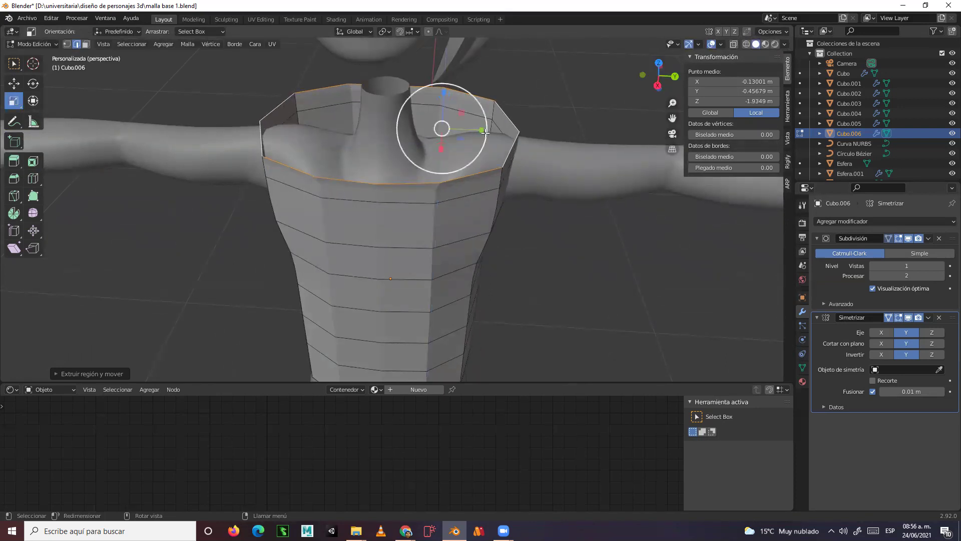
drag(477, 103, 454, 112)
middle_drag(200, 195, 121, 191)
- Extrude the top edge loop slightly upward along Z and scale it inward to form the neckline
click(15, 161)
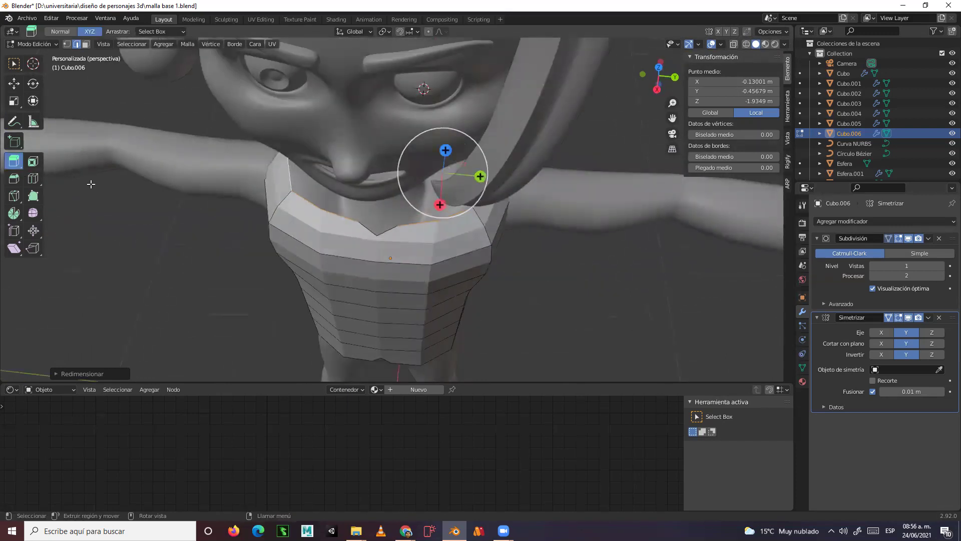
drag(446, 146, 429, 169)
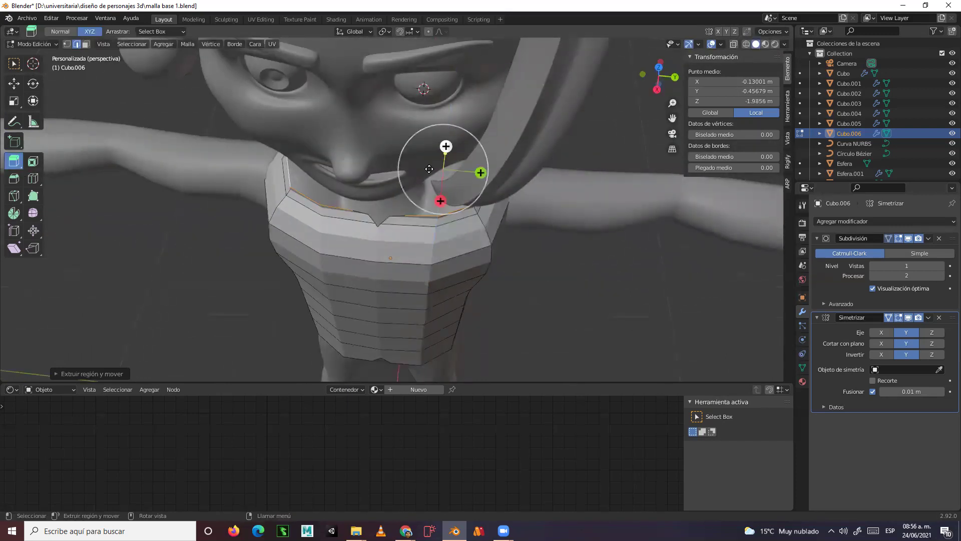
click(13, 101)
middle_drag(200, 184, 486, 154)
mouse_move(466, 123)
mouse_down()
mouse_move(456, 133)
mouse_move(441, 125)
mouse_move(463, 125)
mouse_up()
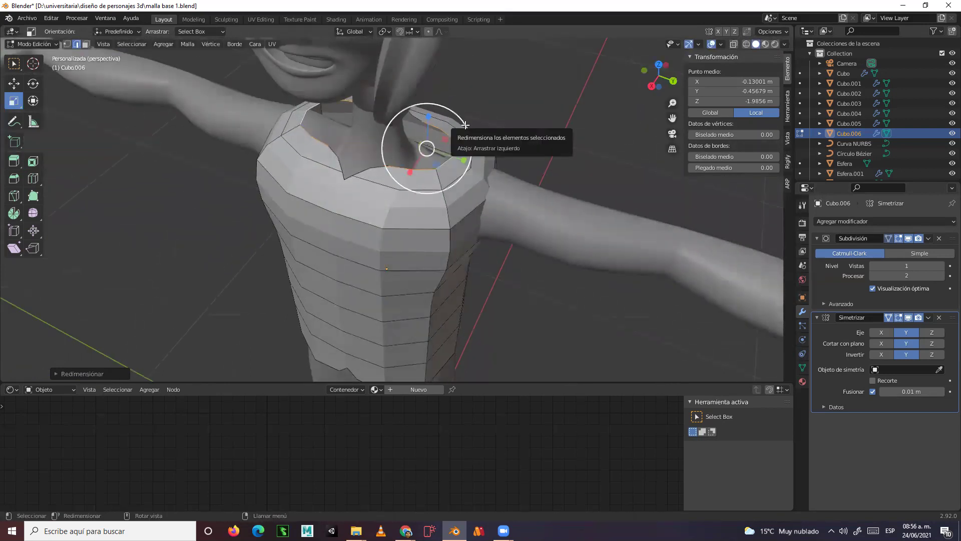
middle_drag(486, 178, 387, 206)
click(17, 83)
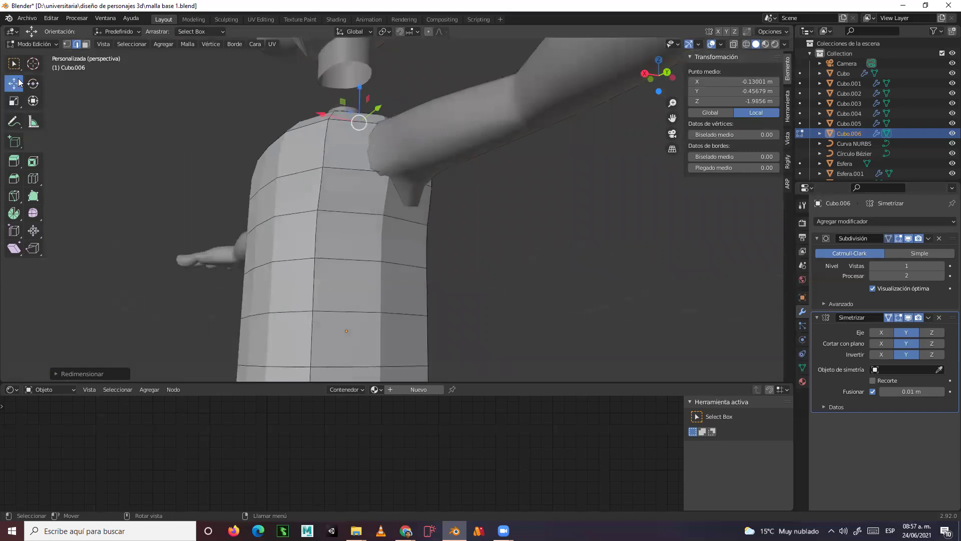
click(374, 179)
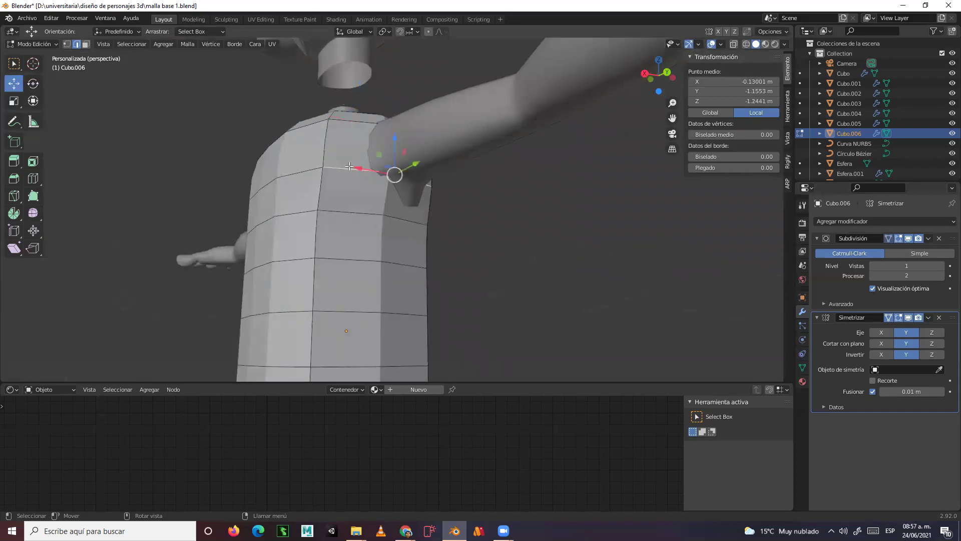
key(3)
click(354, 183)
middle_drag(355, 183, 385, 186)
click(371, 180)
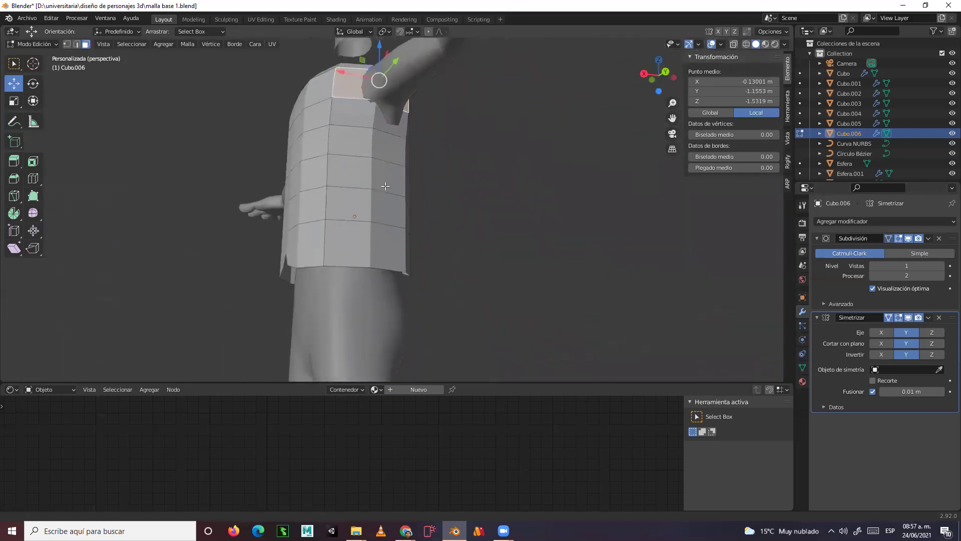
- Add one vertical loop cut through the centre of the garment's side wall beneath the arm
click(29, 179)
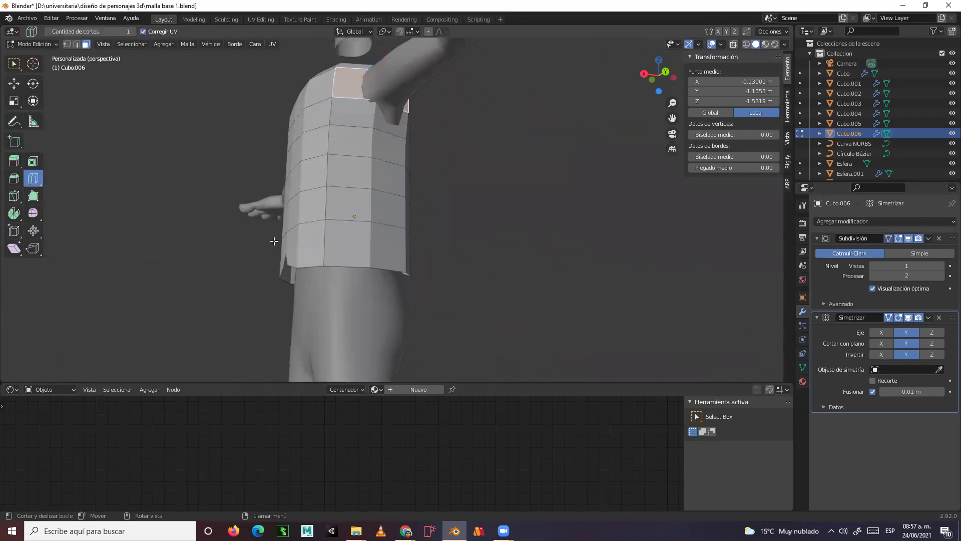
click(378, 264)
middle_drag(401, 214, 419, 232)
- Raise the new loop cut's vertex on top of the shoulder so it clears the arm, and switch to face selection mode
click(67, 44)
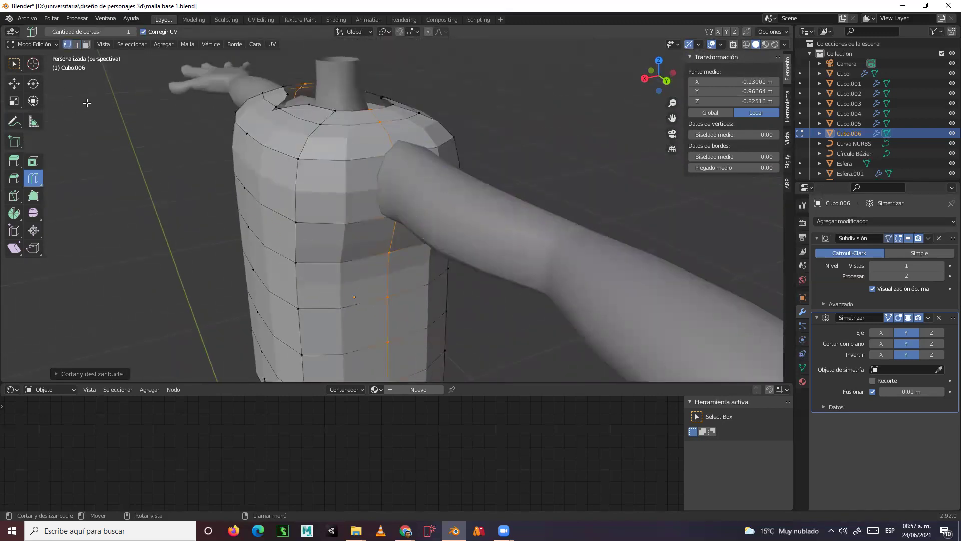
click(13, 86)
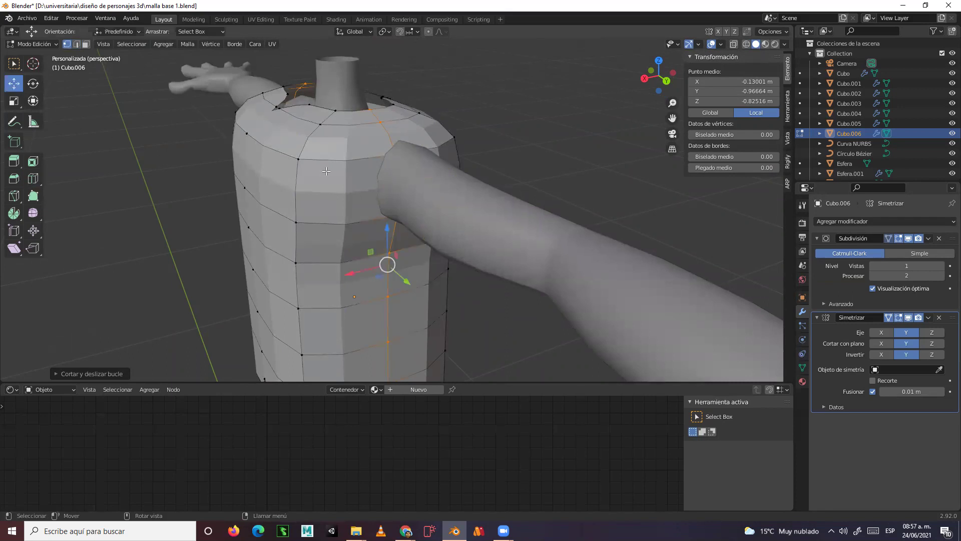
click(399, 144)
drag(400, 101, 428, 157)
middle_drag(432, 190, 397, 117)
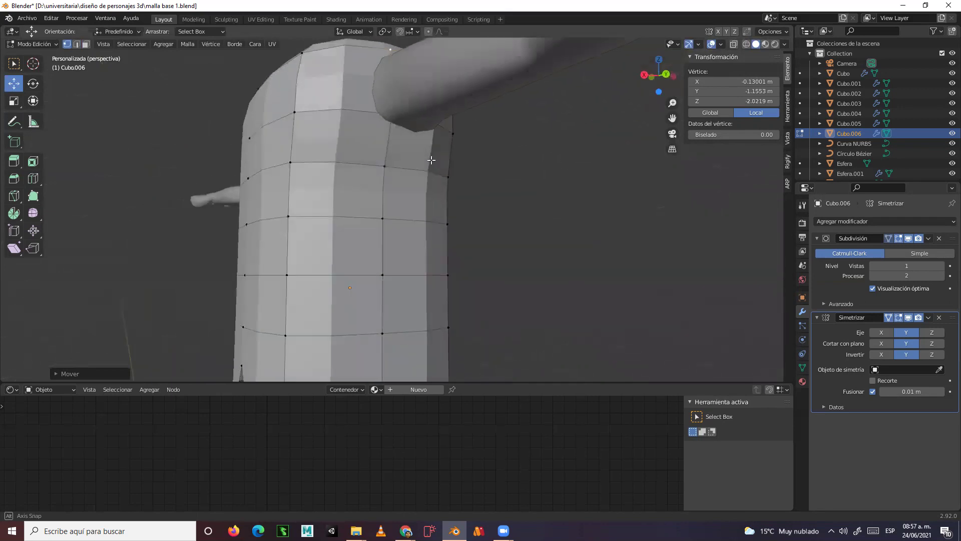
drag(392, 116, 392, 122)
middle_drag(392, 121, 421, 184)
key(3)
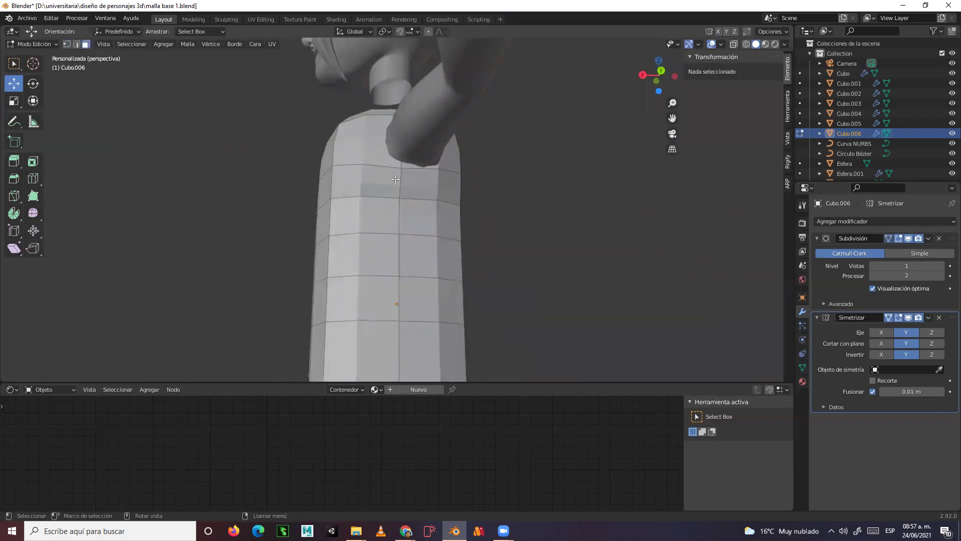
- Extrude the faces on the garment's side around the arm outward along Y, to about local Y -1.42 m
click(369, 137)
middle_drag(451, 164, 383, 185)
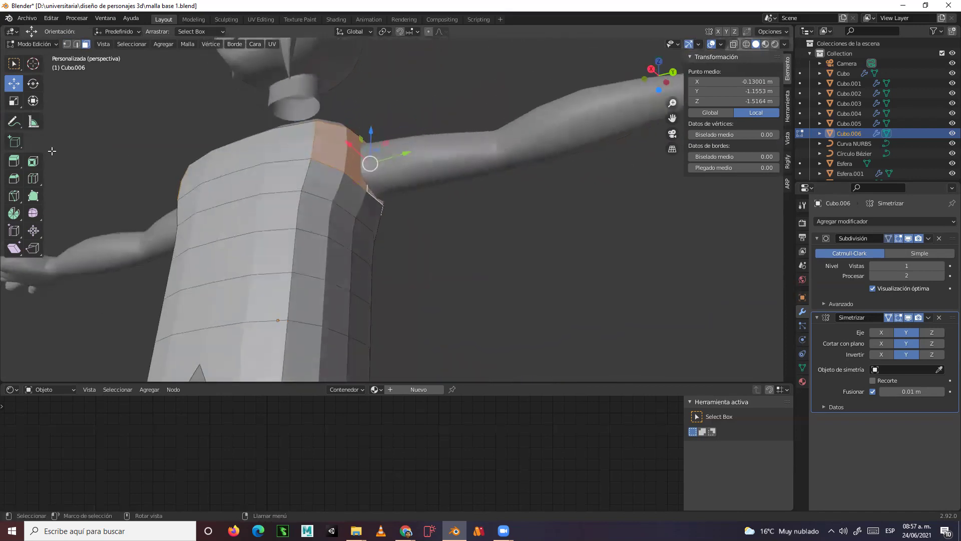
key(alt+a)
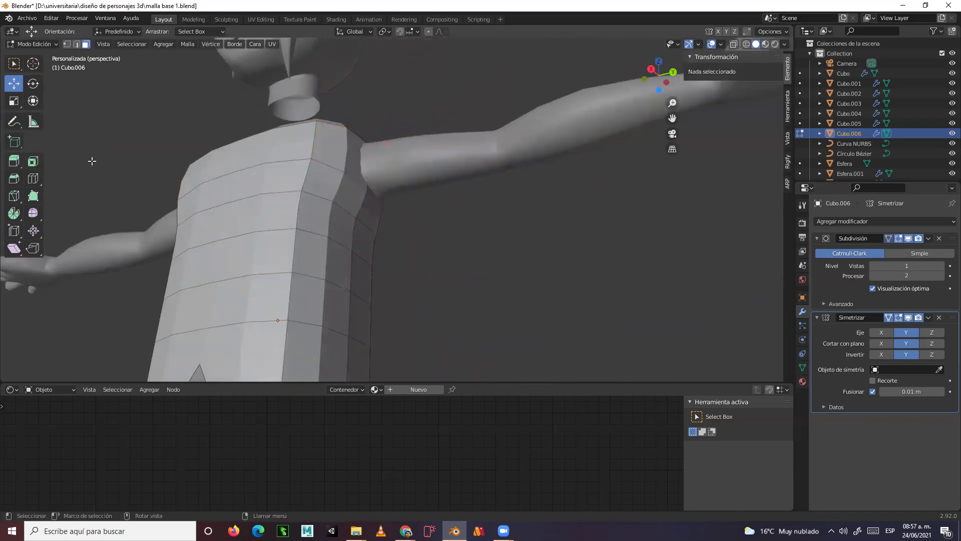
key(ctrl+z)
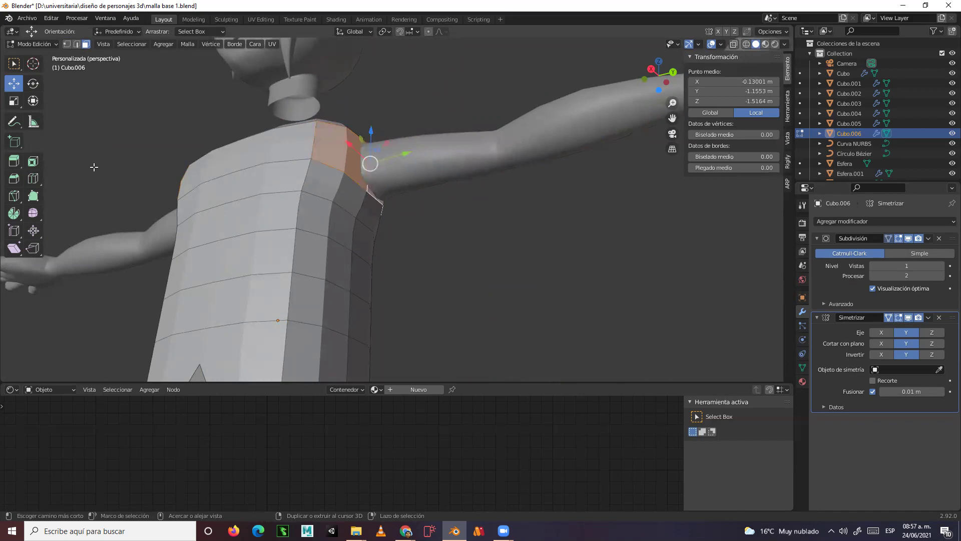
click(17, 161)
mouse_move(413, 153)
mouse_down()
mouse_move(439, 154)
mouse_move(426, 149)
mouse_up()
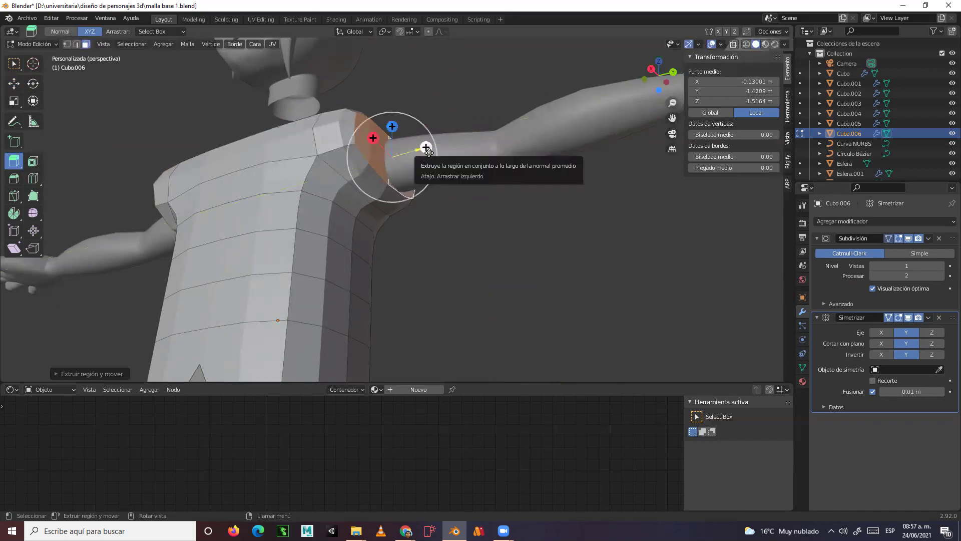
- Delete the end faces of the sleeve extrusion to open it around the arm, and switch to edge selection mode
right_click(428, 153)
click(429, 155)
middle_drag(429, 155, 412, 192)
shift+middle_drag(348, 184, 412, 222)
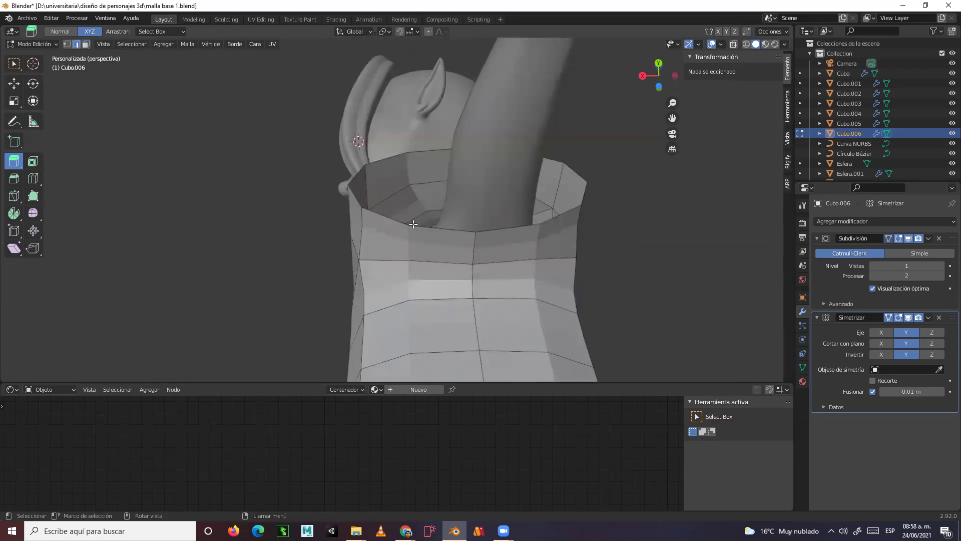
- Select the sleeve opening's edge loop and narrow it along X to bring it closer to the arm
alt+click(410, 224)
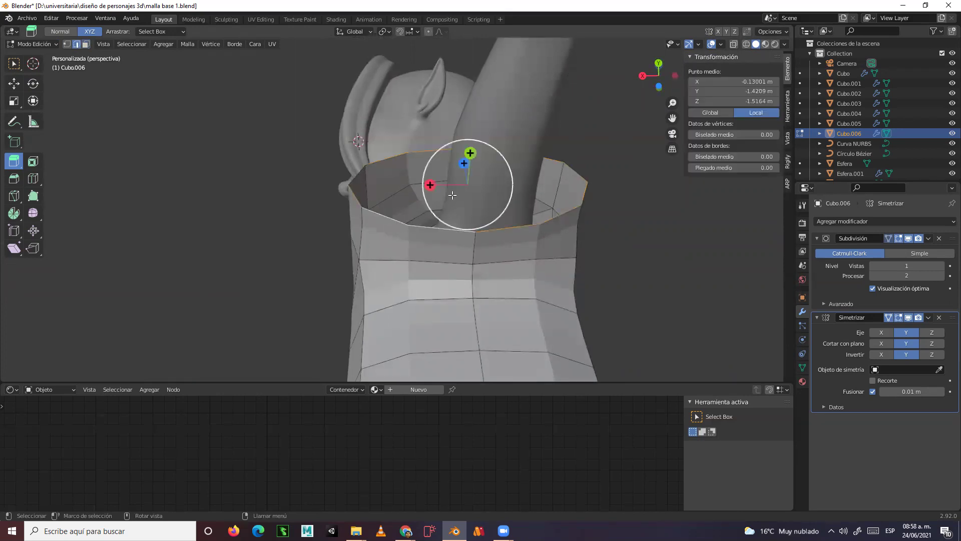
click(15, 101)
drag(426, 183, 449, 186)
click(14, 84)
middle_drag(449, 186, 437, 239)
- Reposition the vertical edge where the sleeve meets the front of the torso, bringing it inward along Y
click(365, 212)
key(g)
key(x)
click(363, 186)
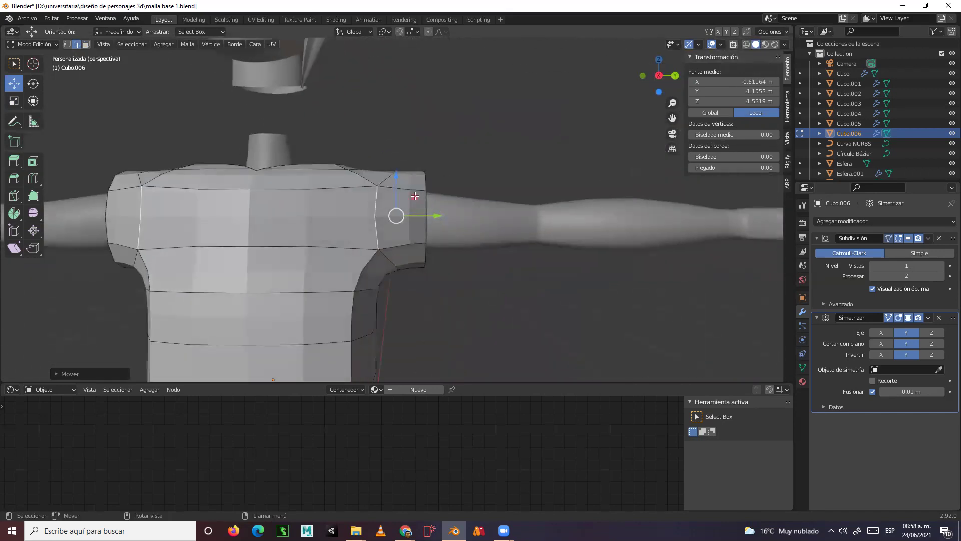
middle_drag(382, 215, 447, 247)
middle_drag(392, 210, 325, 171)
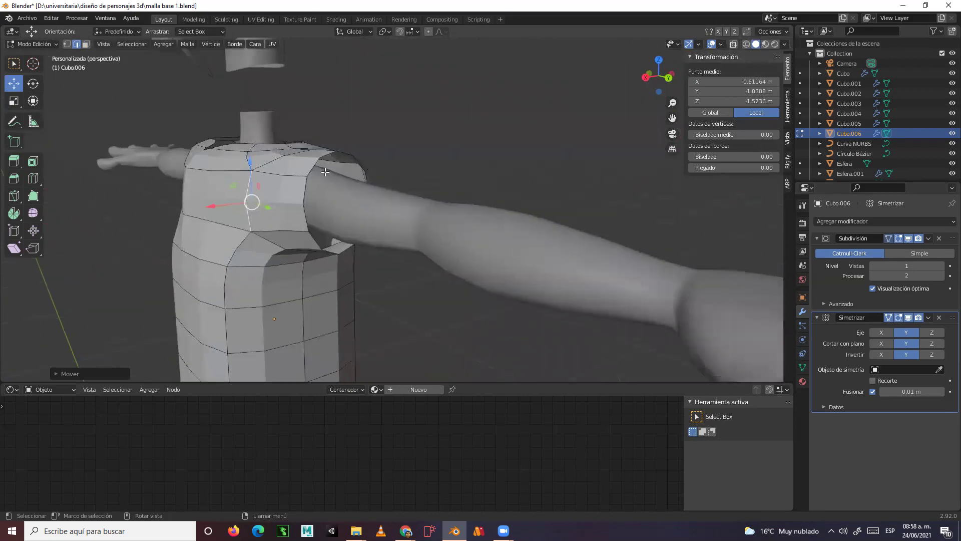
- Scale the sleeve opening's edge loop down in Z and X so it fits snugly around the upper arm
alt+click(315, 160)
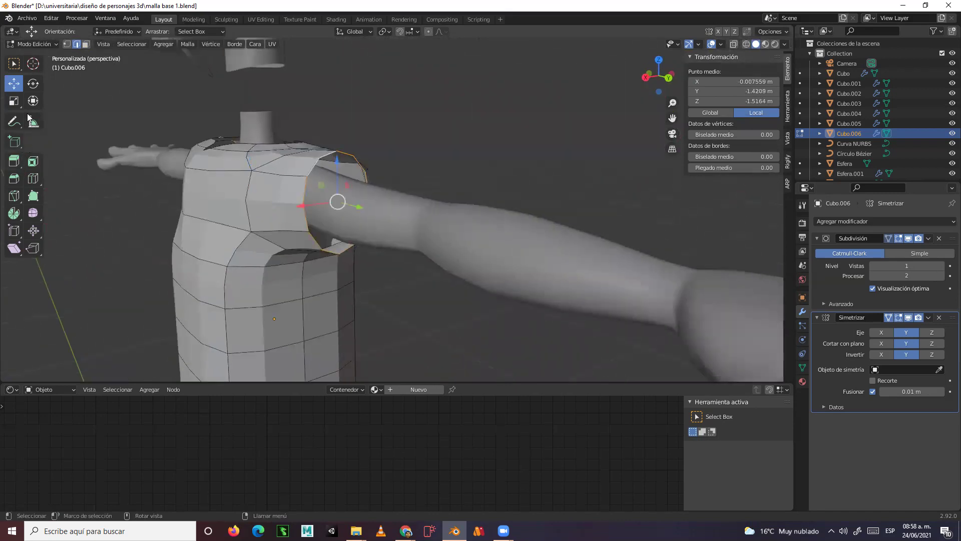
drag(338, 158, 337, 173)
middle_drag(338, 173, 330, 243)
drag(314, 247, 291, 245)
middle_drag(312, 245, 93, 176)
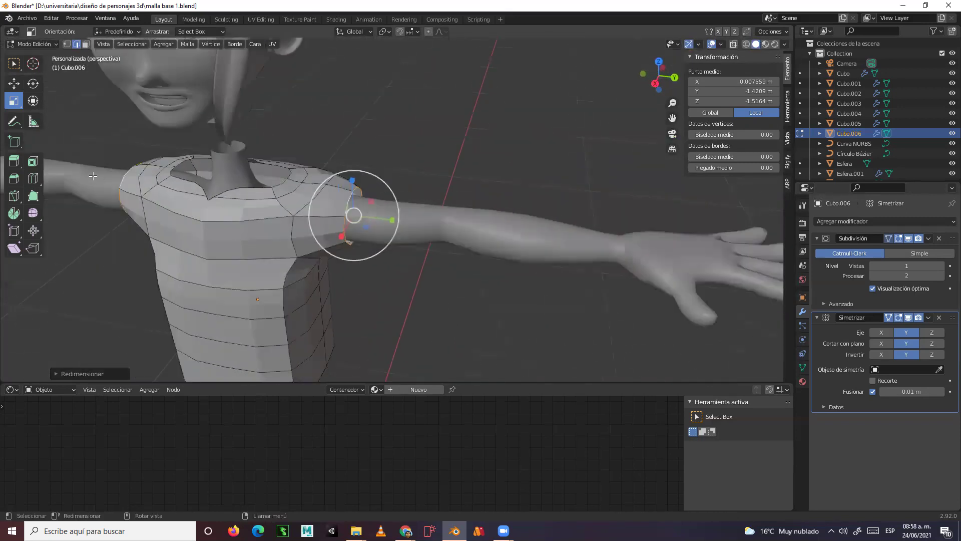
- Extrude the sleeve opening along Y to the wrist, at about local Y -4.42 m, and divide the sleeve with loop cuts
click(14, 161)
middle_drag(350, 343, 288, 214)
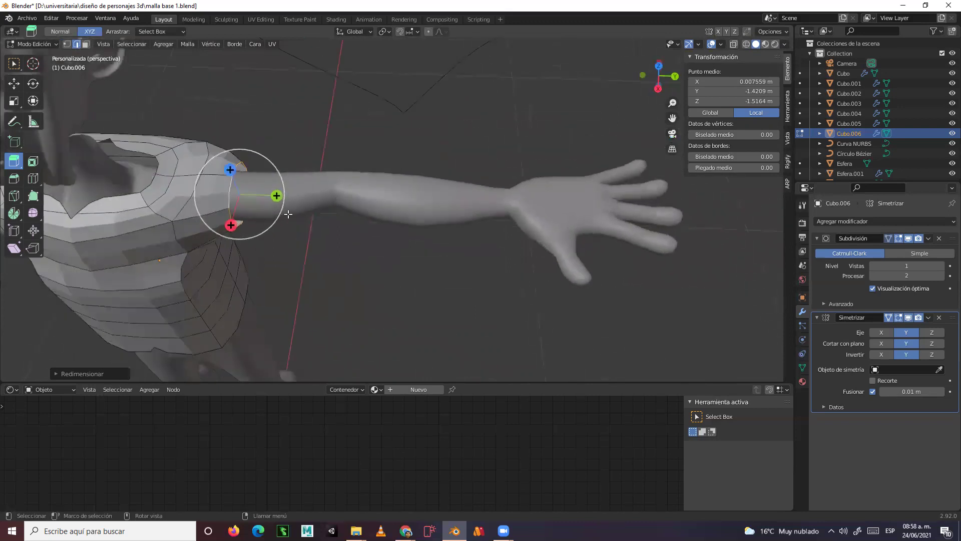
drag(276, 195, 561, 200)
middle_drag(397, 232, 371, 207)
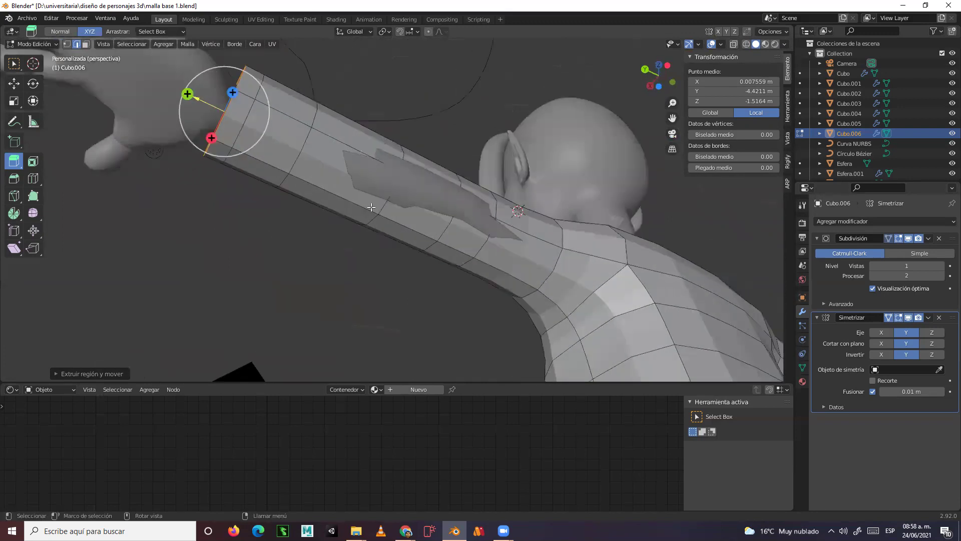
- Move individual sleeve edges outward around the elbow and forearm so the sleeve covers the arm
click(403, 149)
click(15, 83)
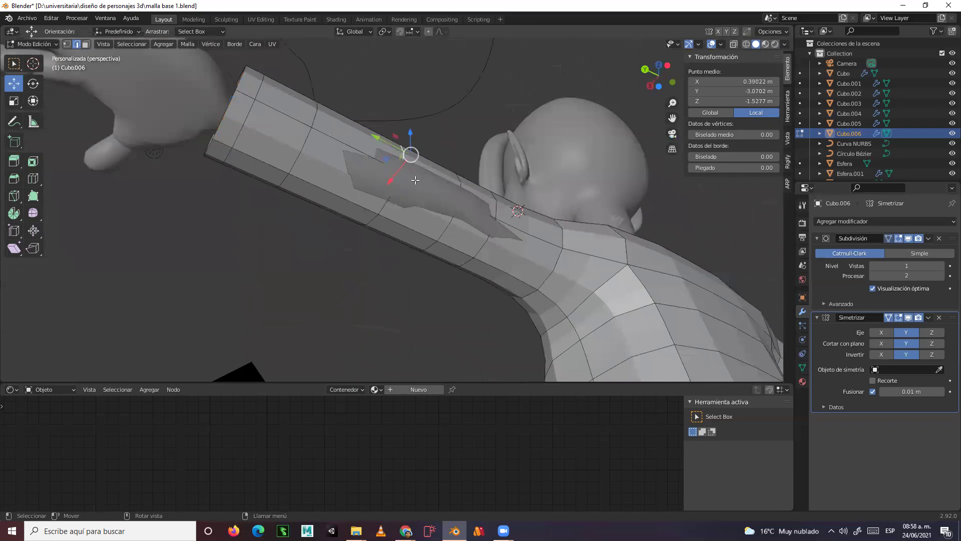
drag(391, 179, 403, 190)
click(390, 197)
middle_drag(390, 197, 432, 204)
drag(370, 159, 374, 181)
click(382, 196)
middle_drag(377, 185, 452, 235)
click(426, 264)
drag(494, 196, 488, 202)
middle_drag(488, 203, 701, 265)
scroll(498, 230, up, 5)
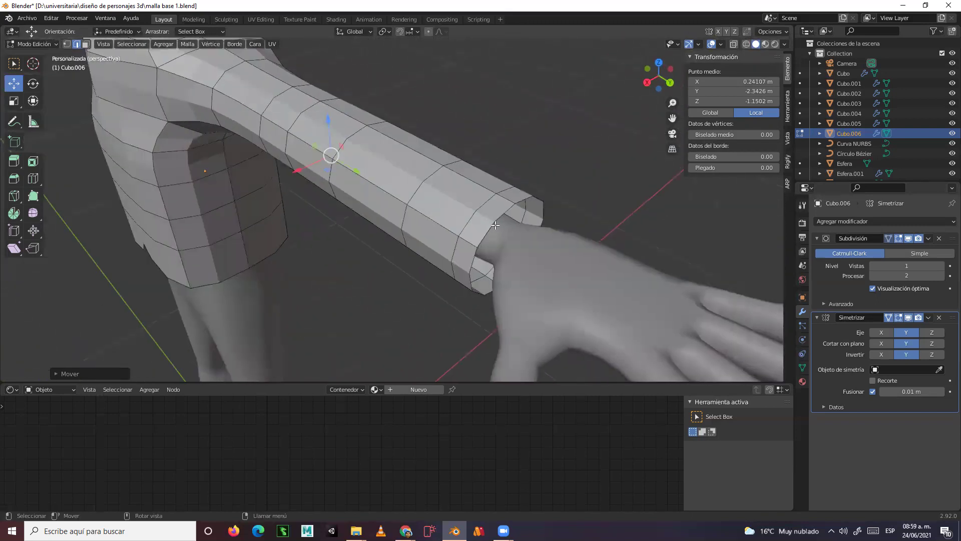
- Extrude the wrist opening's edge loop slightly along Y, to about local Y -4.50 m, and scale it inward
alt+click(495, 227)
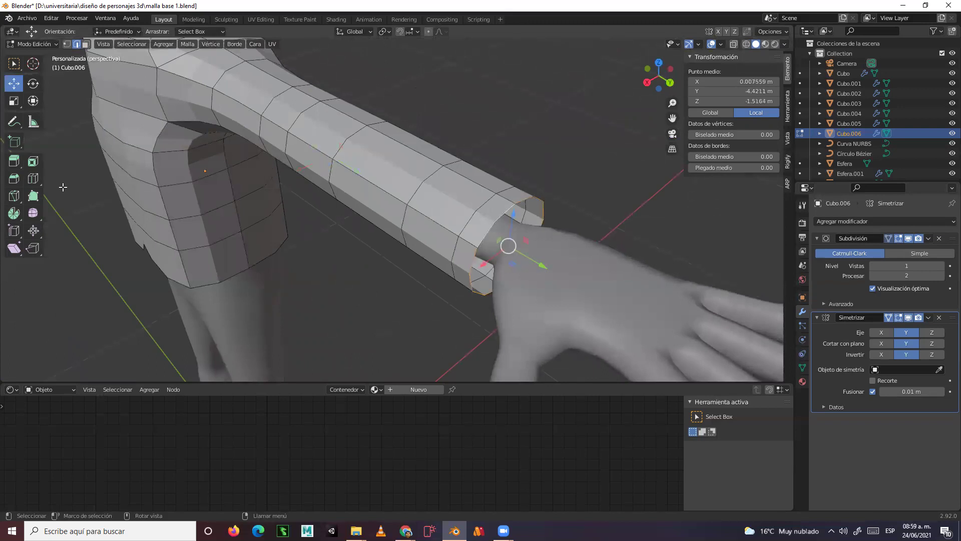
click(14, 161)
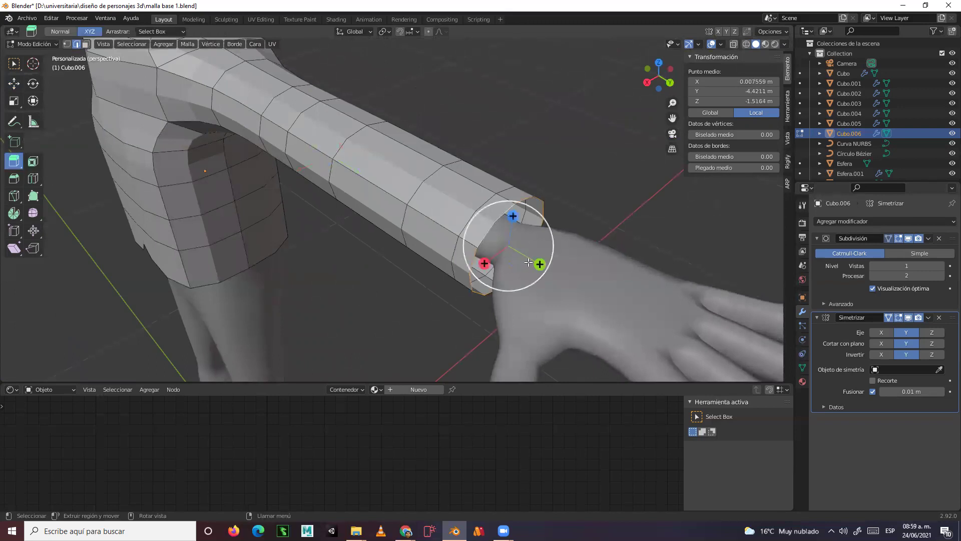
drag(538, 266, 548, 272)
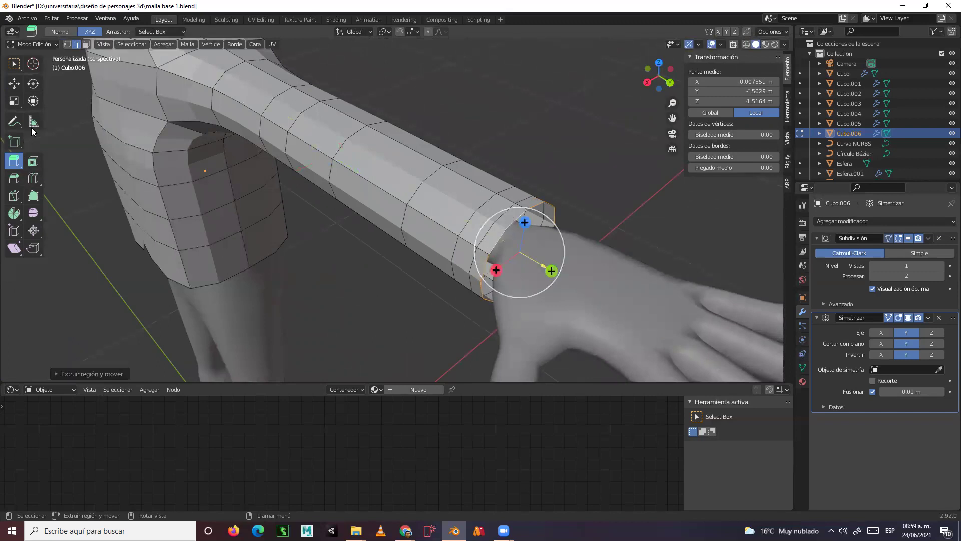
click(15, 100)
drag(561, 233, 539, 228)
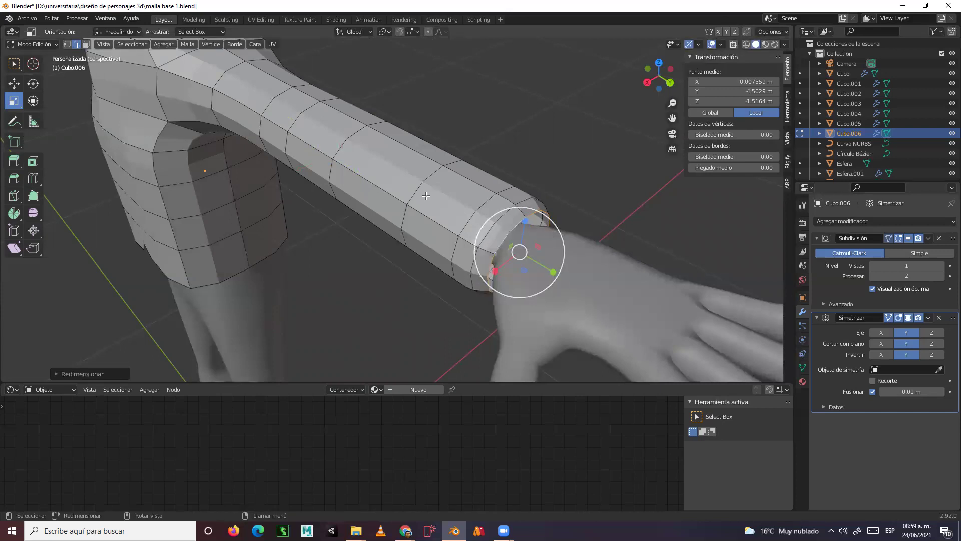
- Extrude the cuff loop again by a tiny amount, scale it further inward and push it back into the sleeve along Y
click(14, 161)
drag(551, 272, 551, 273)
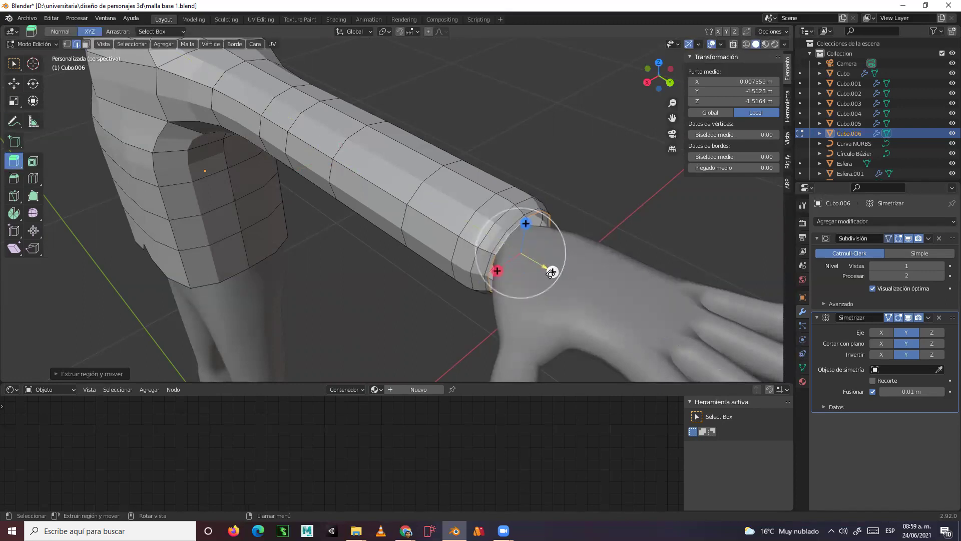
click(14, 101)
drag(547, 224, 547, 227)
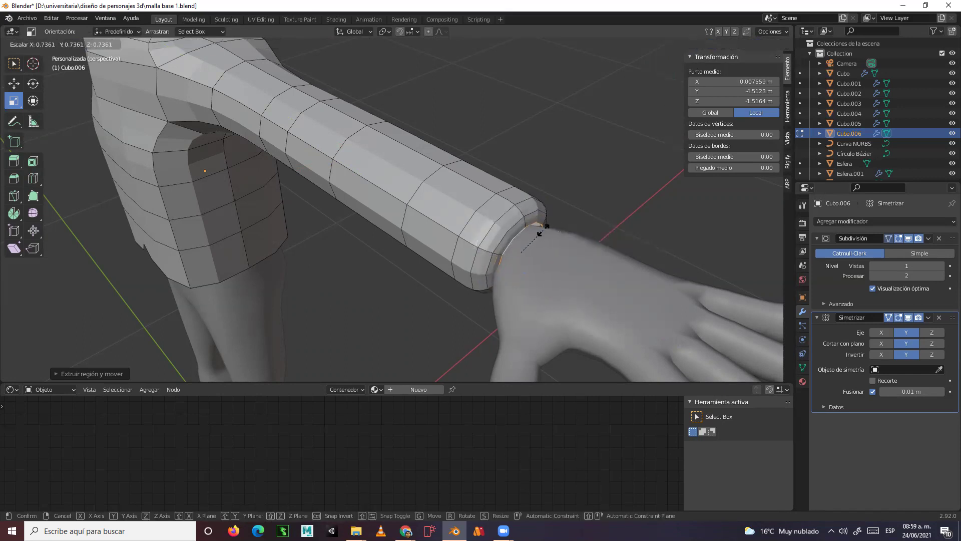
drag(547, 231, 547, 232)
click(14, 83)
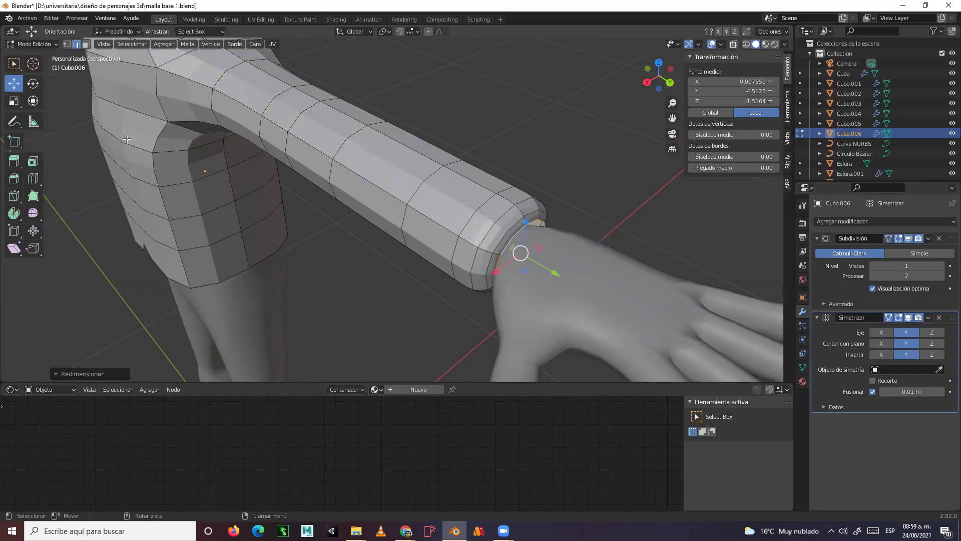
drag(554, 274, 546, 270)
- Pull the front side edges of the lower torso inward along X toward the body
middle_drag(546, 270, 297, 196)
click(354, 172)
drag(286, 197, 342, 250)
click(335, 294)
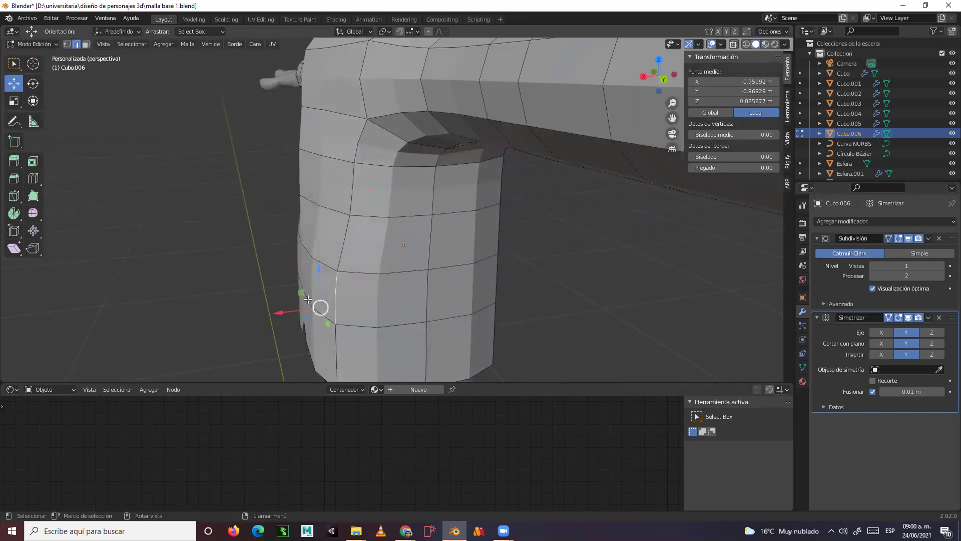
drag(279, 315, 304, 323)
middle_drag(384, 328, 457, 231)
- Pull the back side edges of the torso inward along X to tighten the garment over the lower back
middle_drag(468, 182, 457, 185)
click(449, 178)
drag(422, 160, 408, 161)
click(455, 255)
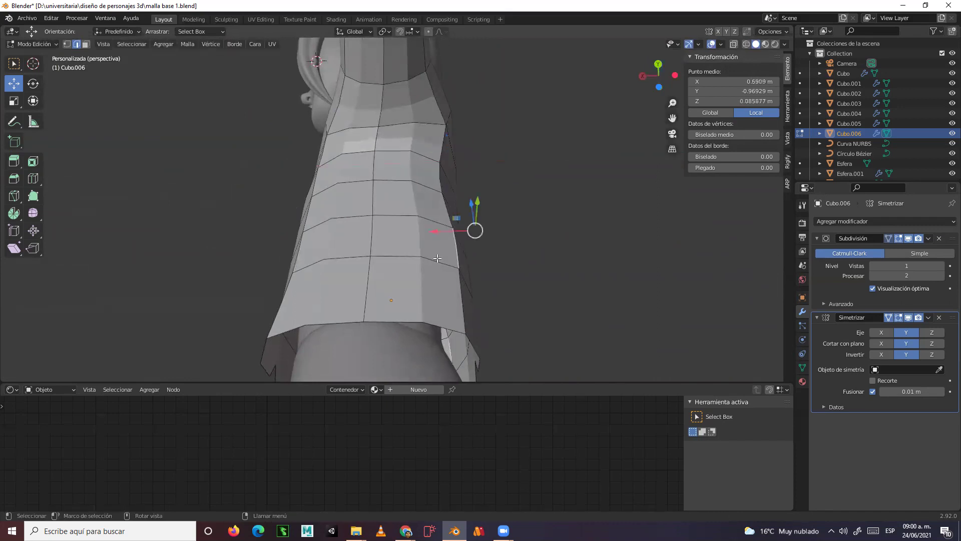
drag(431, 231, 413, 234)
middle_drag(413, 233, 370, 235)
- Adjust the upper side edges on the front and back of the torso along X to smooth the profile
click(313, 154)
mouse_move(313, 154)
middle_down()
mouse_move(362, 222)
mouse_move(325, 235)
mouse_move(293, 157)
middle_up()
drag(294, 156, 320, 138)
middle_drag(320, 137, 429, 124)
drag(428, 123, 407, 127)
click(435, 211)
drag(406, 194, 401, 191)
- Check the body fit in X-ray and reposition the selected back side edge of the torso
middle_drag(400, 192, 311, 315)
scroll(318, 311, up, 3)
shift+middle_drag(414, 187, 315, 104)
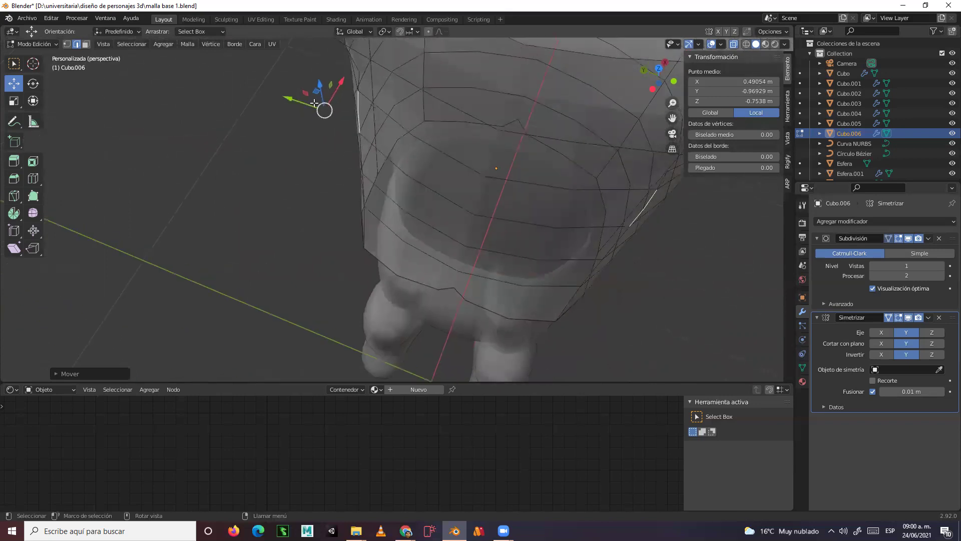
drag(315, 90, 346, 212)
drag(328, 167, 290, 187)
middle_drag(290, 187, 527, 183)
- Raise the front neckline edge and lower the chest edge beneath it along Z
click(525, 188)
drag(530, 143, 530, 129)
middle_drag(530, 129, 559, 190)
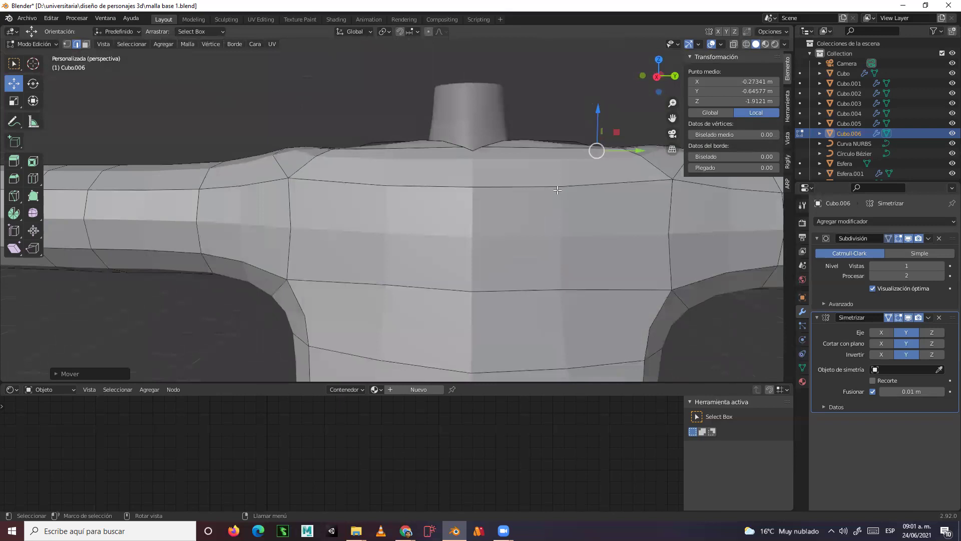
alt+click(557, 188)
drag(565, 132, 565, 200)
middle_drag(564, 200, 286, 142)
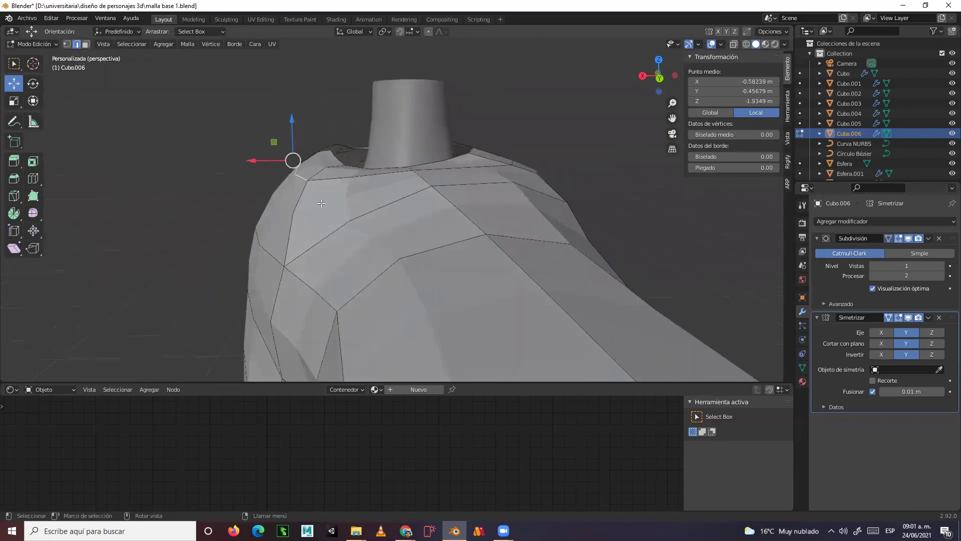
- Move the upper chest edge and the neighbouring shoulder edge in the X-Z plane to shape the front
drag(275, 142, 323, 181)
middle_drag(323, 182, 522, 225)
click(549, 193)
drag(536, 174, 510, 221)
- Move the front edges at the sleeve joint above the armpit along X to fit the shoulder to the torso
middle_drag(510, 221, 559, 197)
scroll(476, 218, up, 2)
scroll(475, 218, down, 3)
scroll(409, 200, up, 3)
scroll(409, 199, down, 2)
middle_drag(443, 211, 291, 281)
click(538, 206)
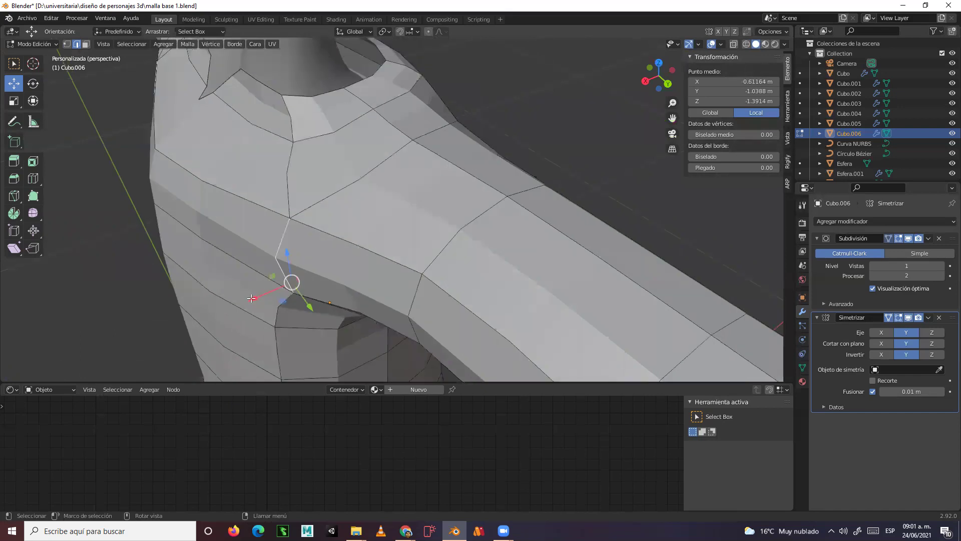
key(g)
key(x)
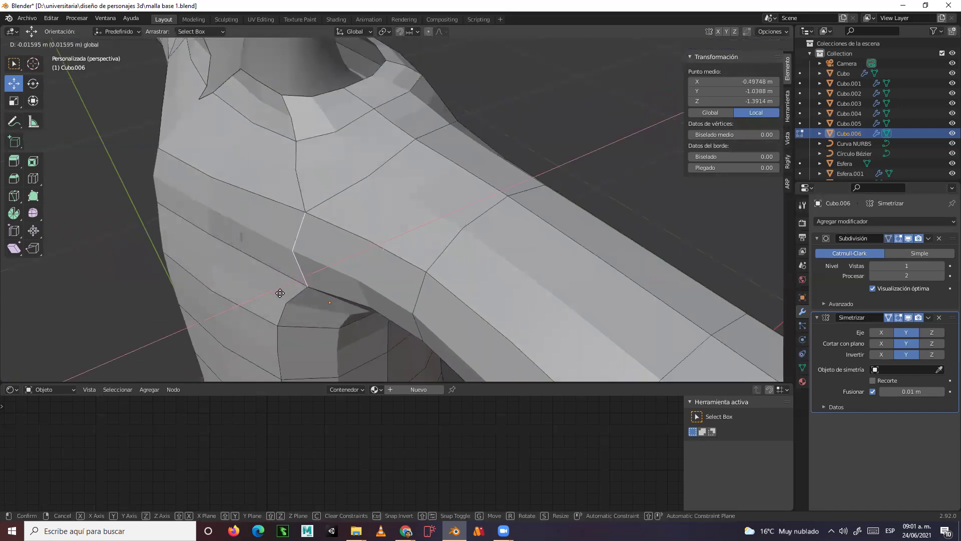
click(298, 275)
middle_drag(299, 275, 555, 235)
key(g)
key(x)
click(432, 295)
- Move the front edge below the armpit within the Y-Z plane to even out the armhole curve
click(481, 184)
key(g)
key(shift+x)
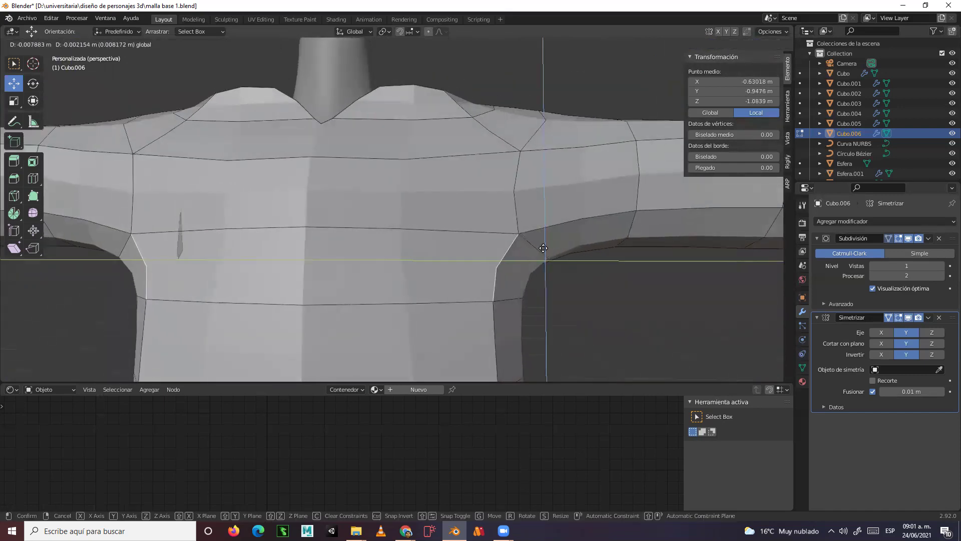
click(553, 247)
- Shift the side edge directly under the arm slightly to smooth the armpit area
scroll(551, 245, down, 4)
middle_drag(550, 247, 300, 288)
click(368, 256)
drag(295, 285, 288, 288)
middle_drag(437, 290, 484, 207)
shift+scroll(521, 208, down, 4)
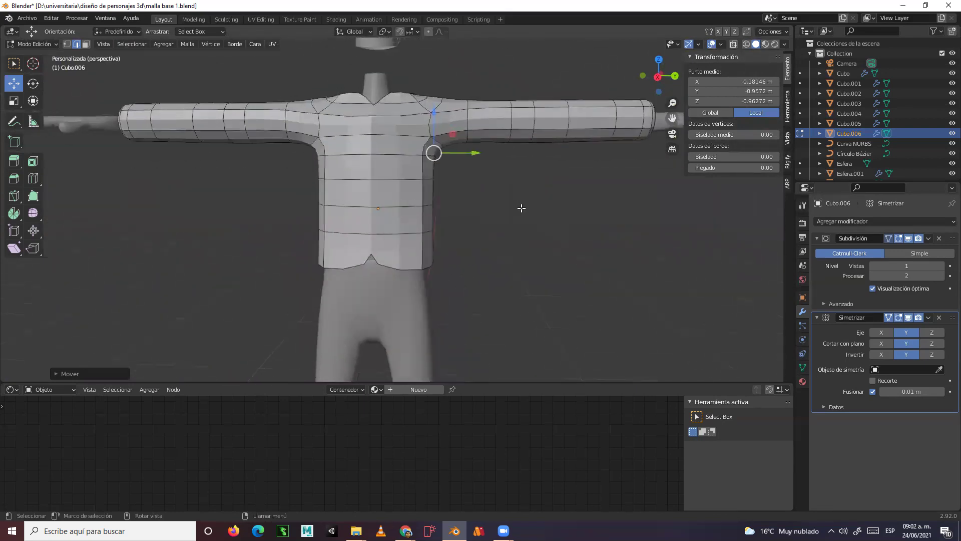
- Extrude the garment's bottom edge loop downward along Z over the hips, to about local Z 1.45 m
middle_drag(481, 274, 441, 259)
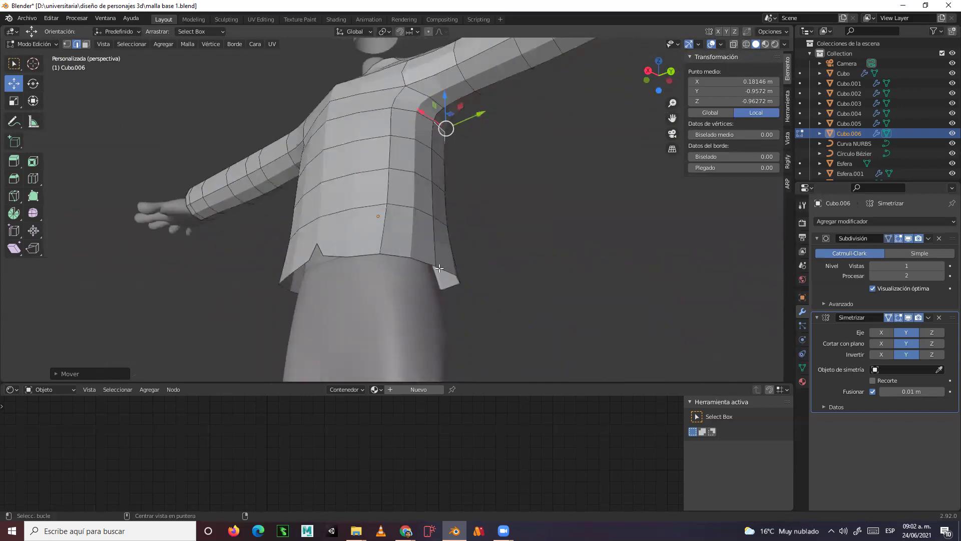
alt+click(439, 268)
click(14, 160)
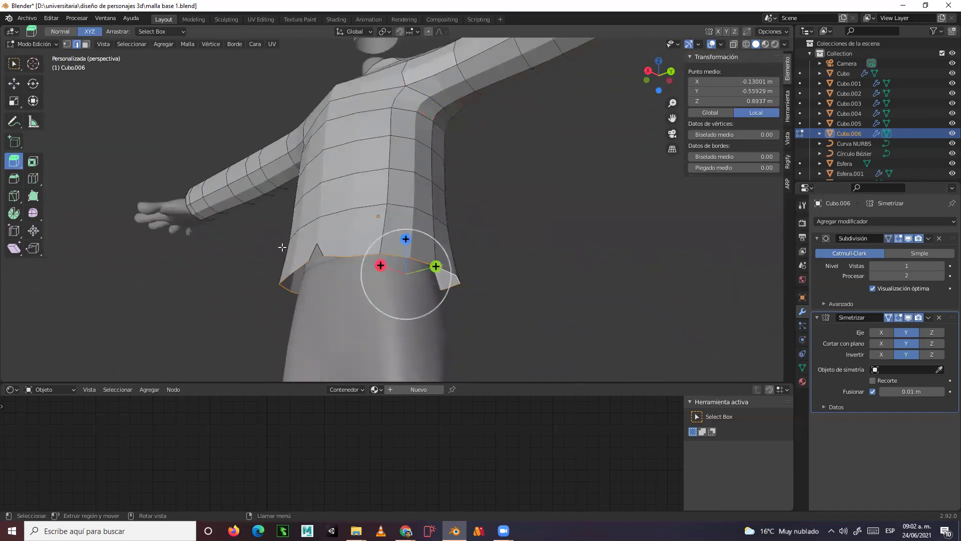
drag(405, 238, 403, 291)
middle_drag(403, 291, 65, 146)
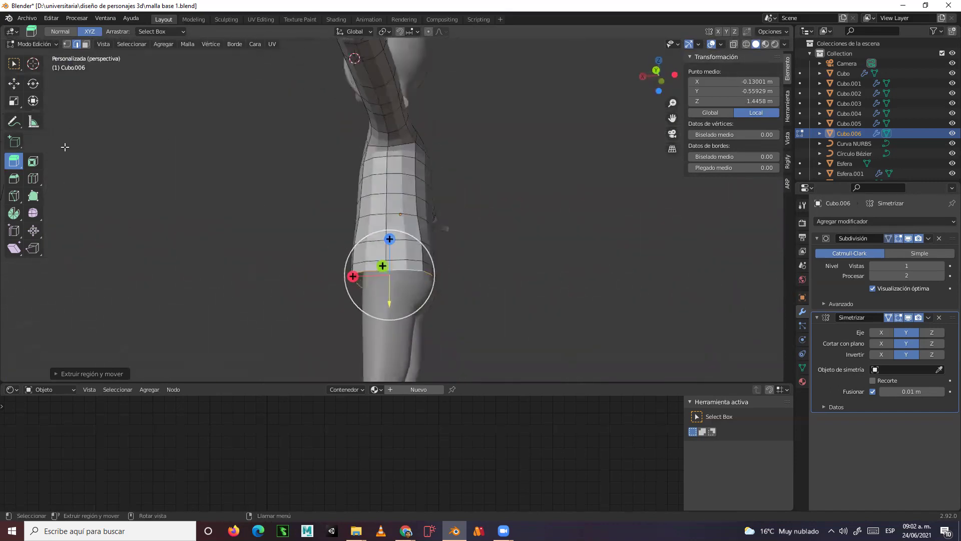
- Scale the new hem loop slightly outward and shift it along X to about local X -0.10 m
click(14, 101)
drag(434, 270, 435, 268)
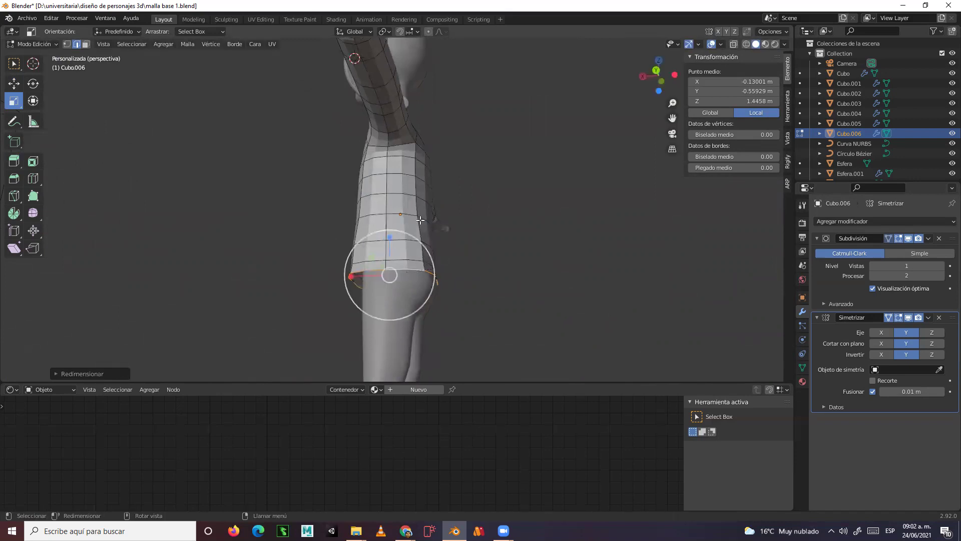
click(13, 83)
drag(350, 275, 354, 273)
middle_drag(355, 273, 396, 279)
middle_drag(397, 246, 490, 307)
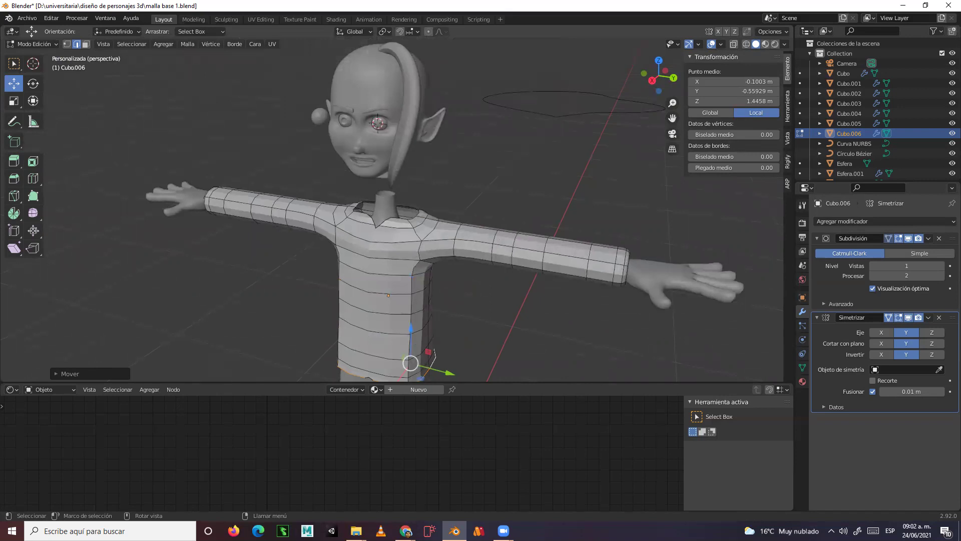
- Switch to YouTube in Chrome and open the Jimmy Neutron: El Niño Genio playlist, muted, paused and in full screen
key(alt+Tab)
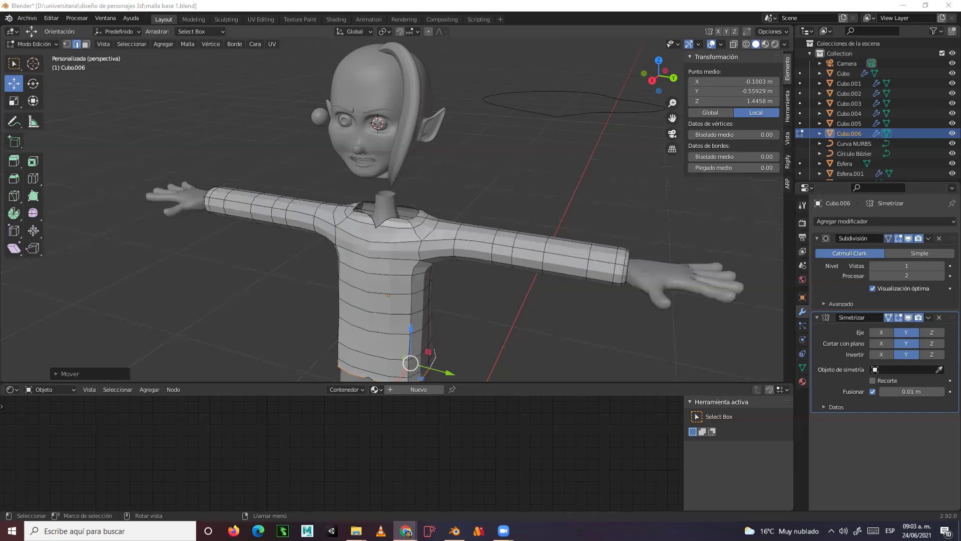
key(alt+Tab)
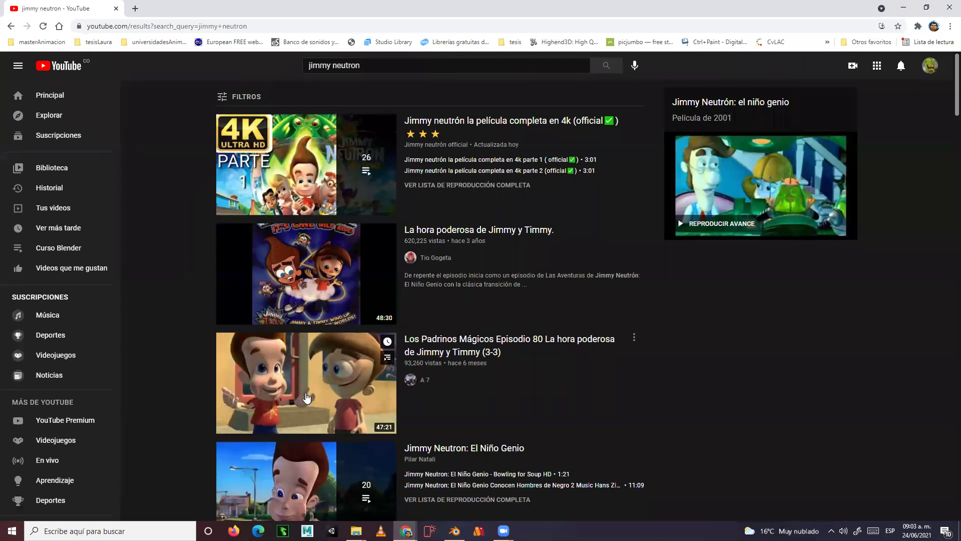
scroll(328, 437, down, 2)
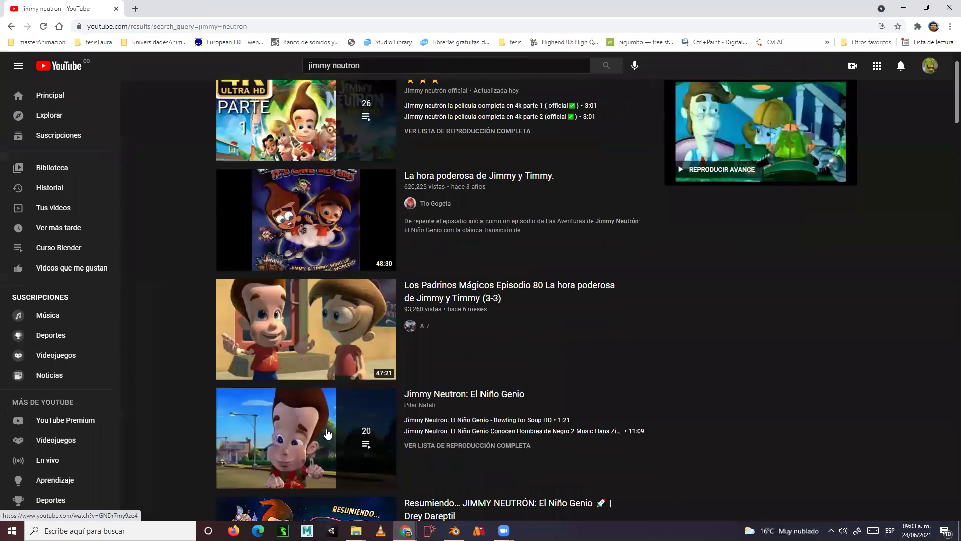
click(309, 377)
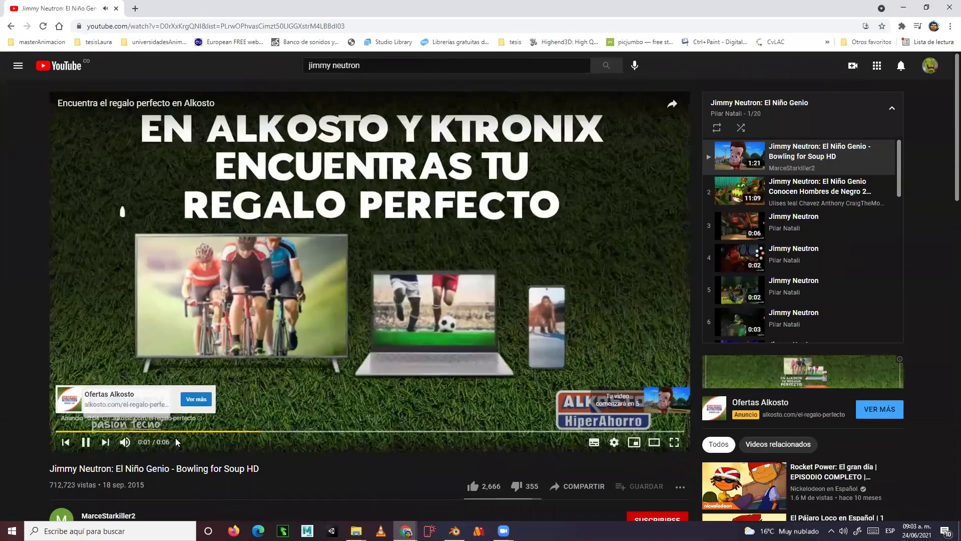
click(125, 442)
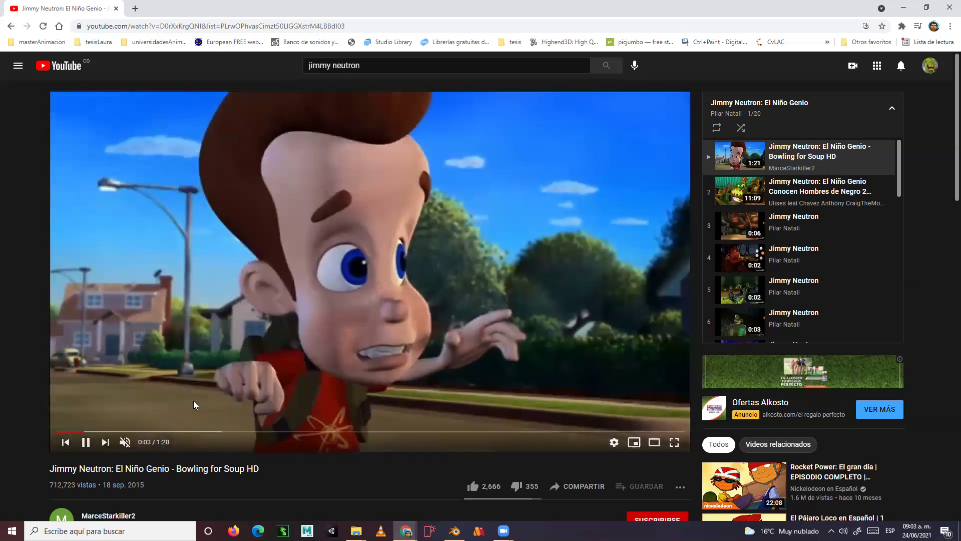
click(85, 441)
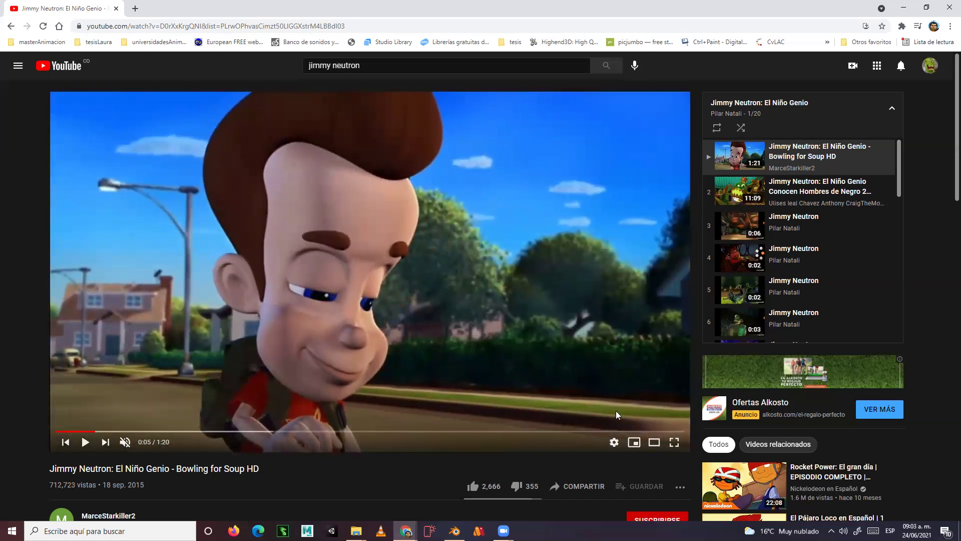
click(674, 442)
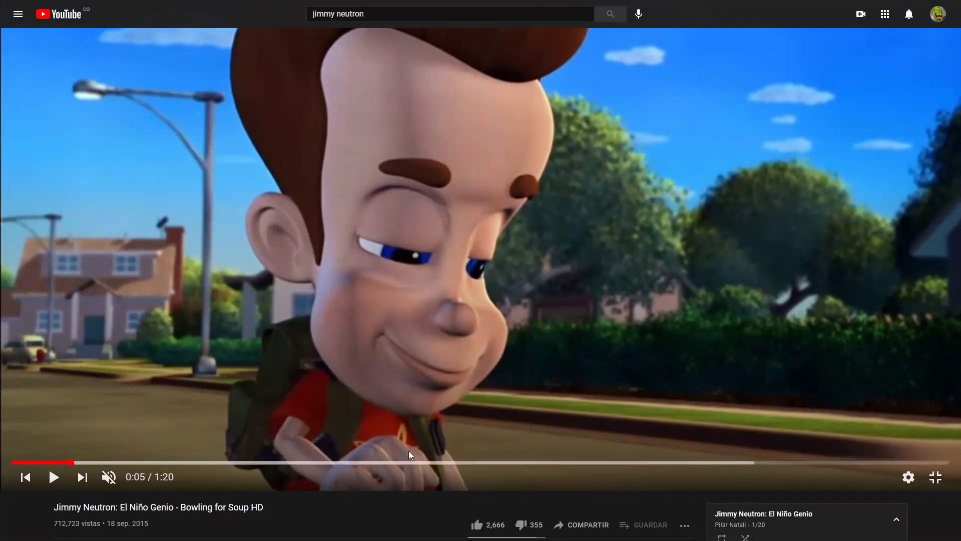
- Skim the Jimmy Neutron clip from 0:13 to about 1:07, examining the character's body and clothing, and leave full screen
click(173, 462)
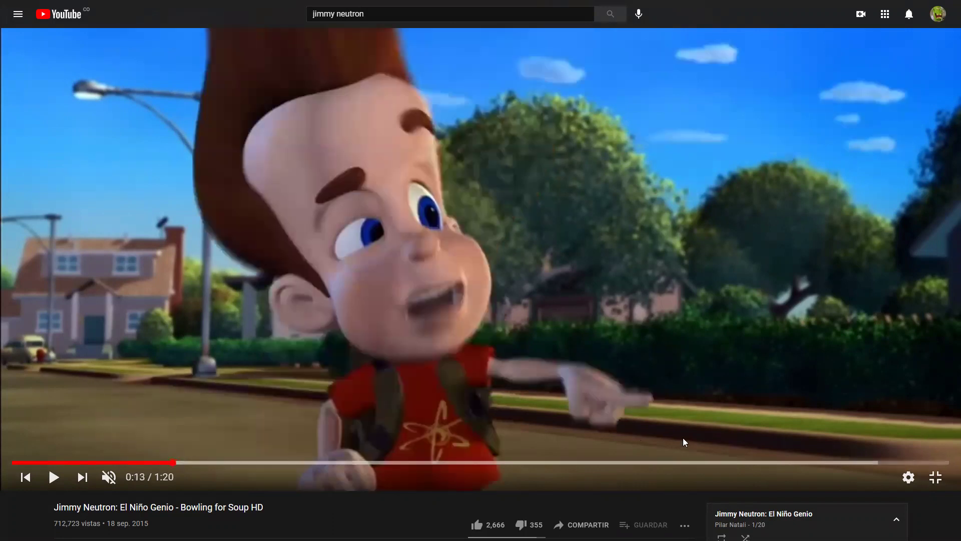
click(54, 477)
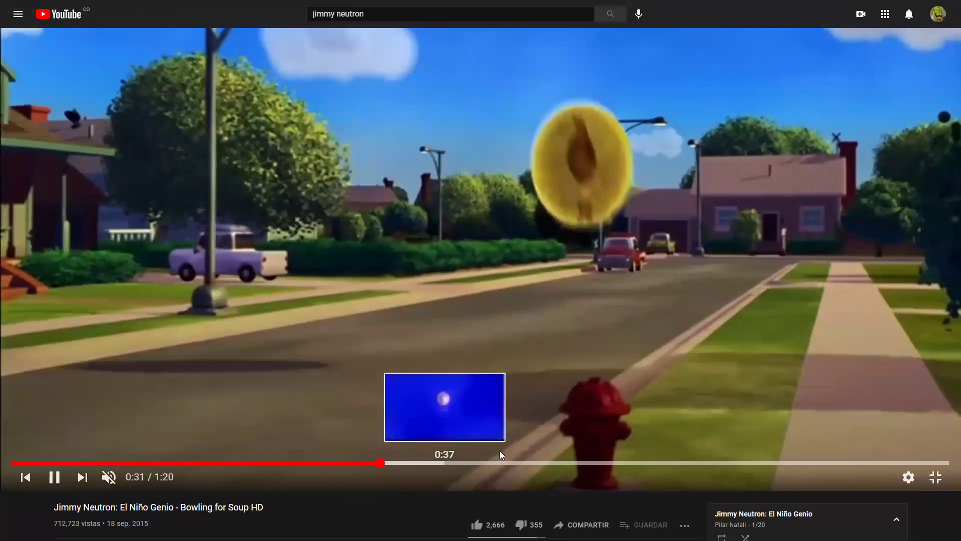
click(501, 462)
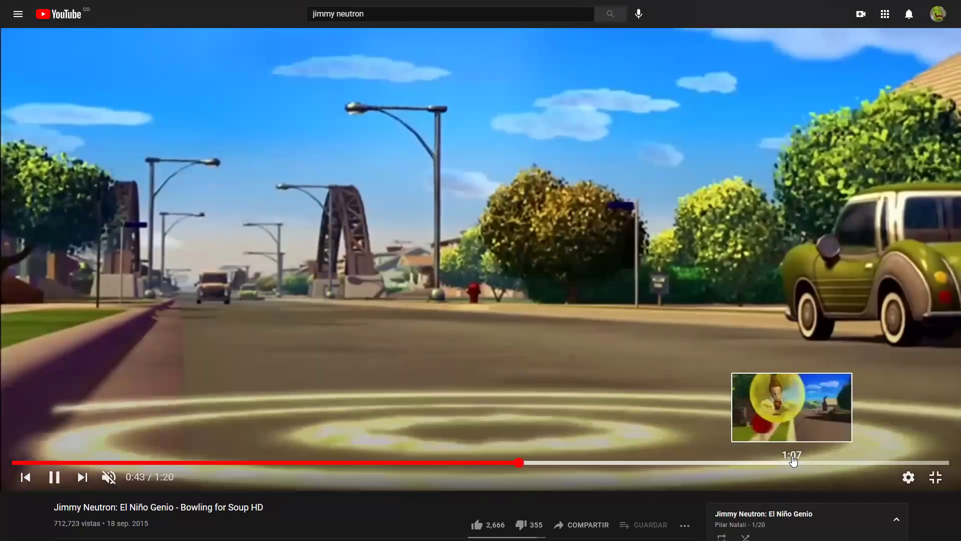
click(793, 461)
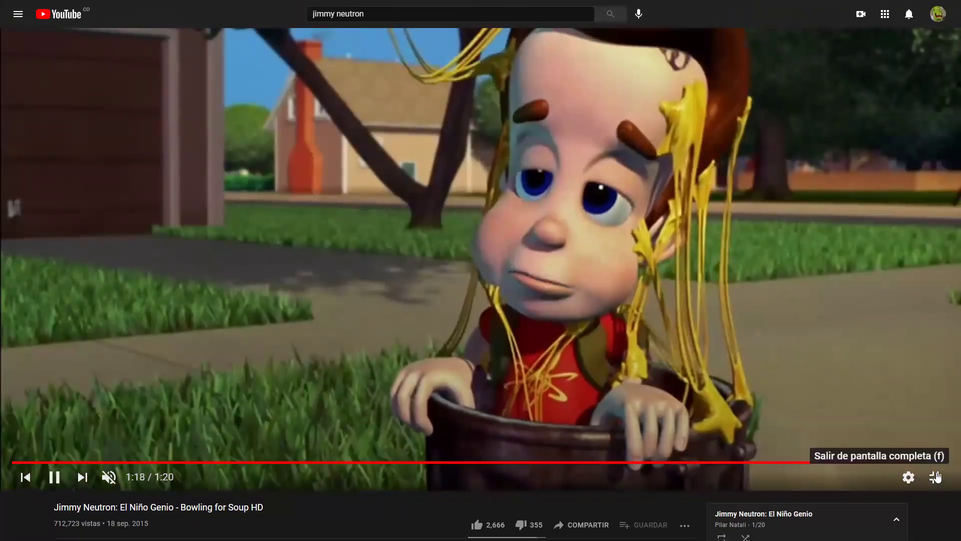
click(935, 478)
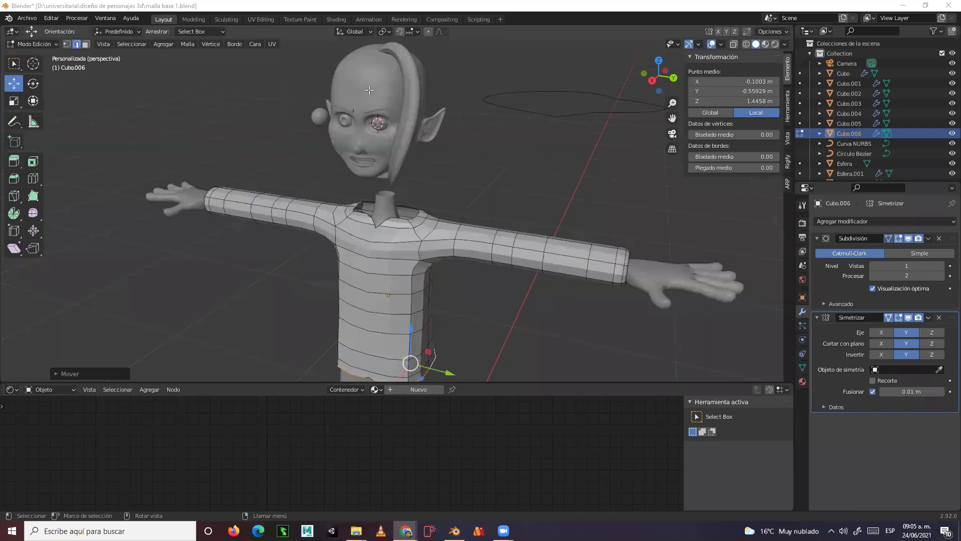
- Return to Blender, activate Select Box and put the garment Cubo.006 back in Object Mode
middle_drag(471, 135, 452, 183)
middle_drag(476, 129, 517, 195)
scroll(516, 195, up, 4)
scroll(448, 268, down, 3)
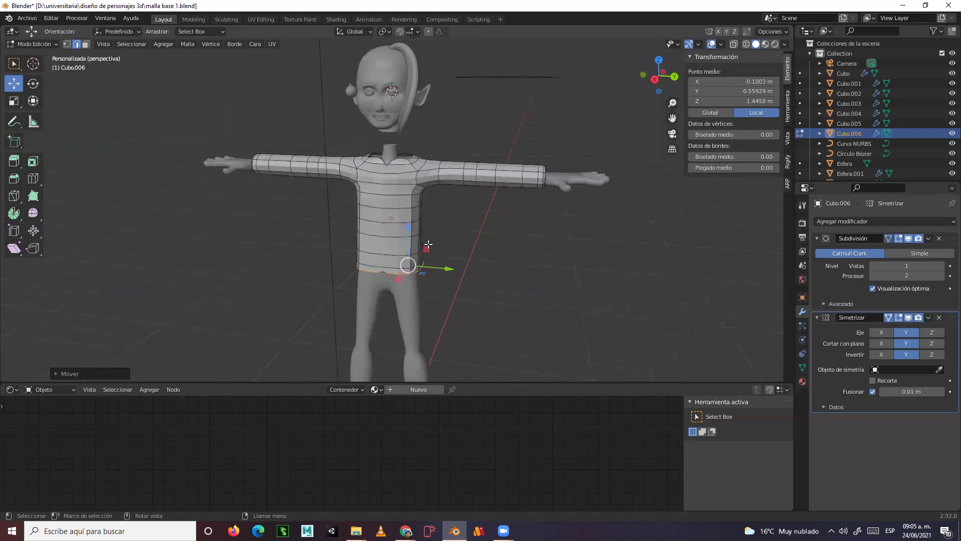
click(14, 63)
click(28, 44)
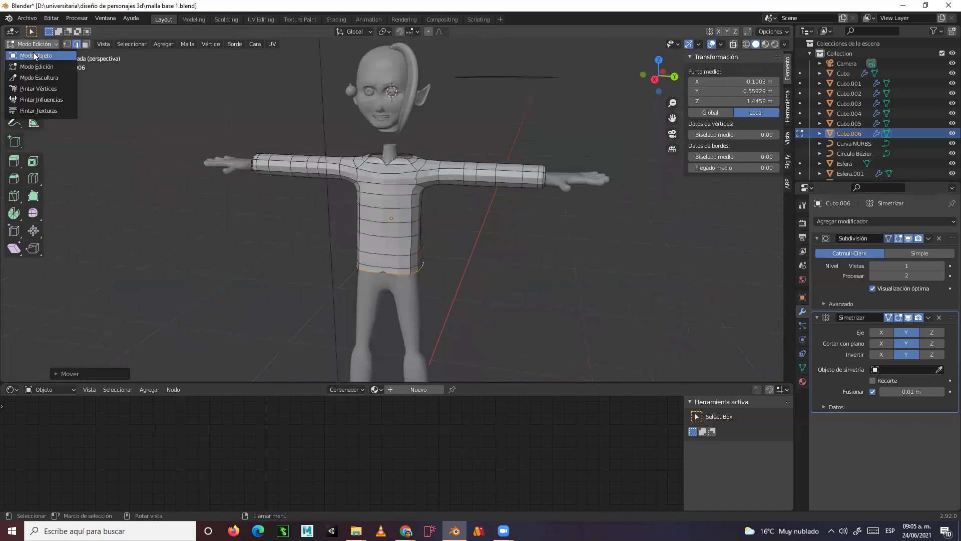
click(33, 55)
- Examine how the garment's torso, sleeves and hem sit on the character, and check the legs and feet from several angles
middle_drag(329, 200, 460, 249)
middle_drag(451, 212, 415, 192)
scroll(400, 214, up, 5)
scroll(400, 214, down, 5)
scroll(427, 191, down, 4)
scroll(416, 193, up, 2)
middle_drag(422, 140, 429, 189)
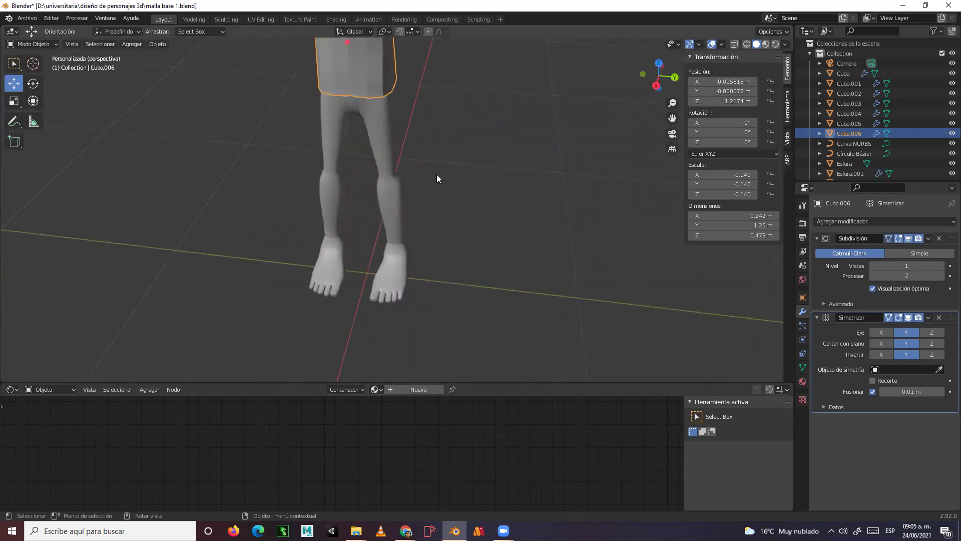
middle_drag(474, 170, 479, 272)
scroll(479, 271, up, 3)
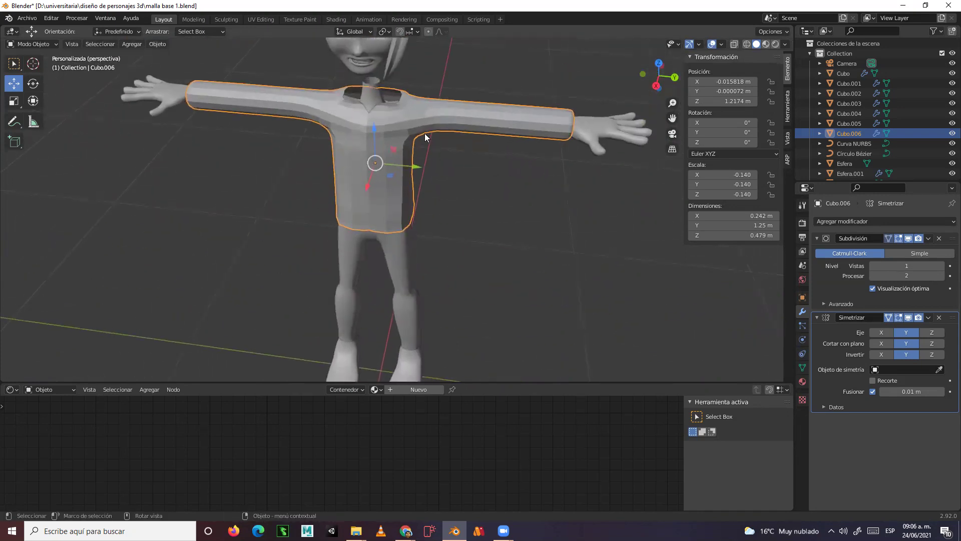
middle_drag(454, 154, 393, 225)
middle_drag(440, 204, 499, 183)
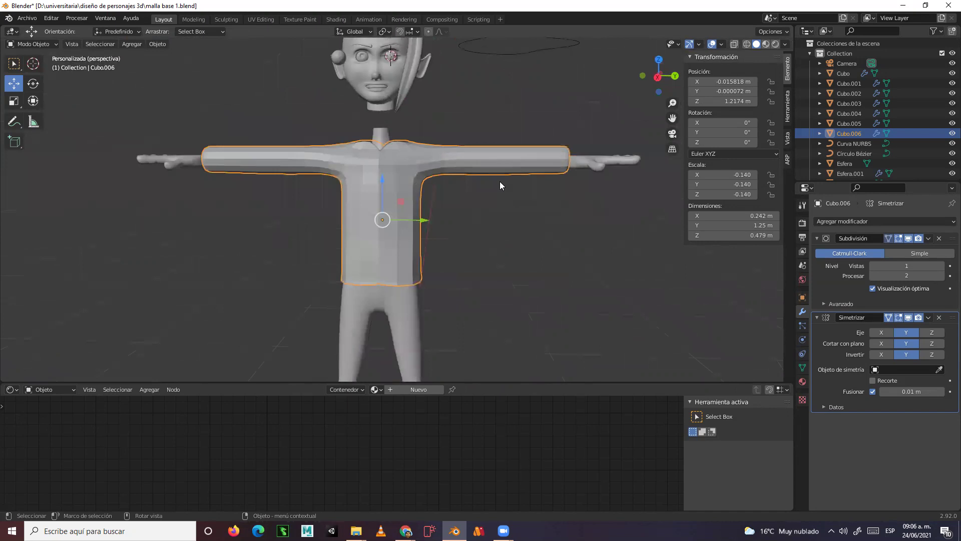
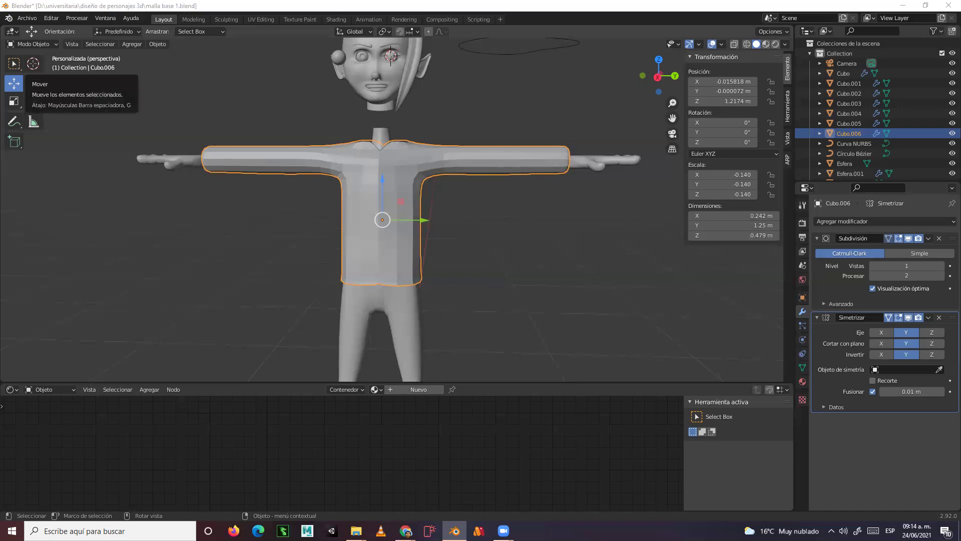
- Open the document Guiones ETC + Adolescentes from the animaciones folder in File Explorer and minimize the folder window
key(alt+Tab)
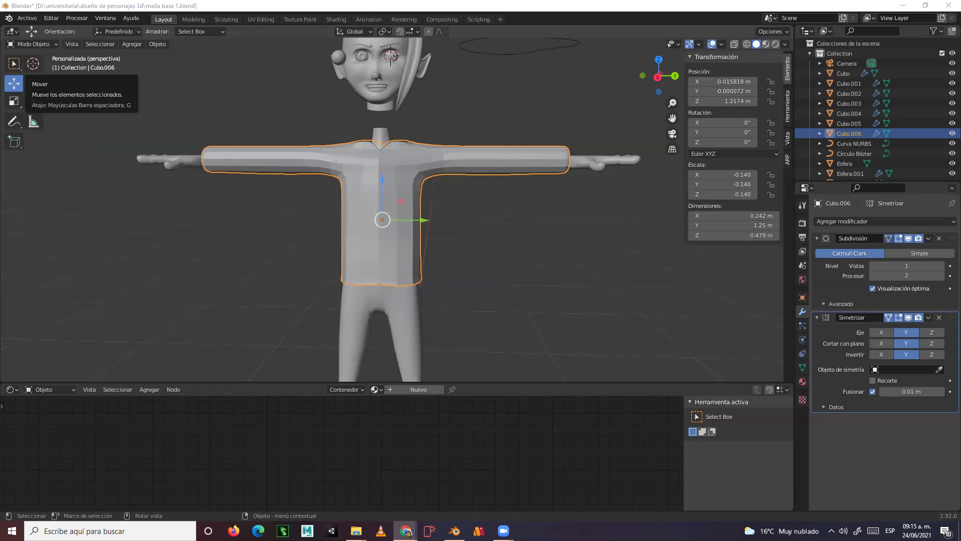
click(356, 530)
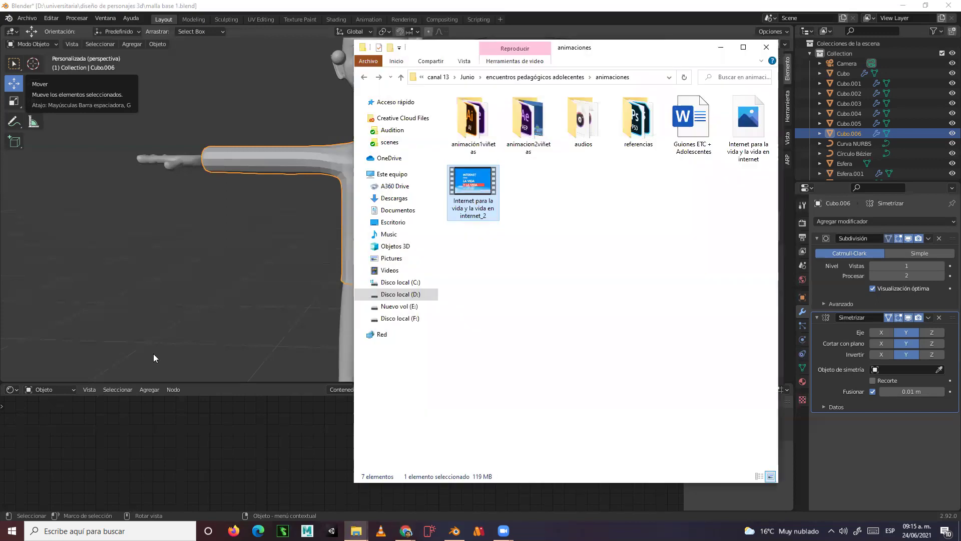
click(611, 263)
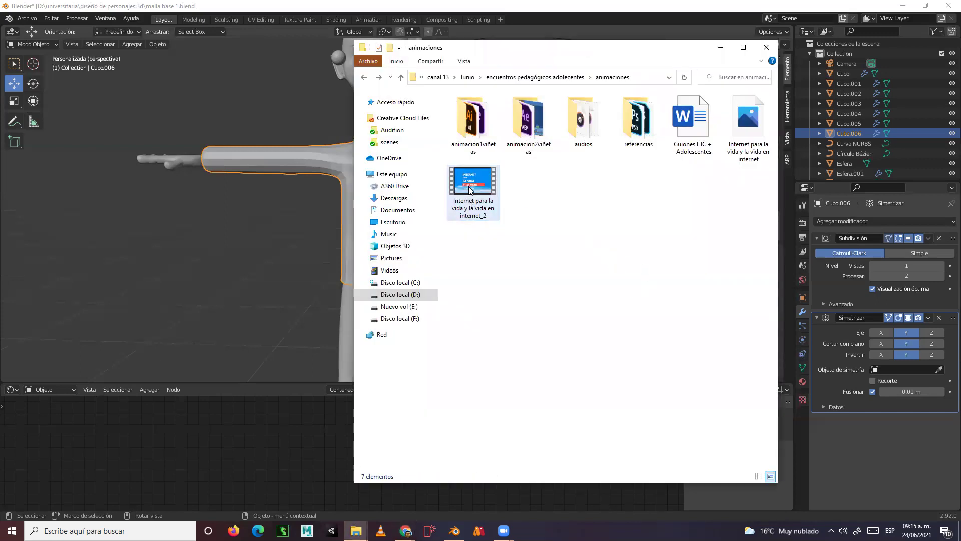
click(472, 183)
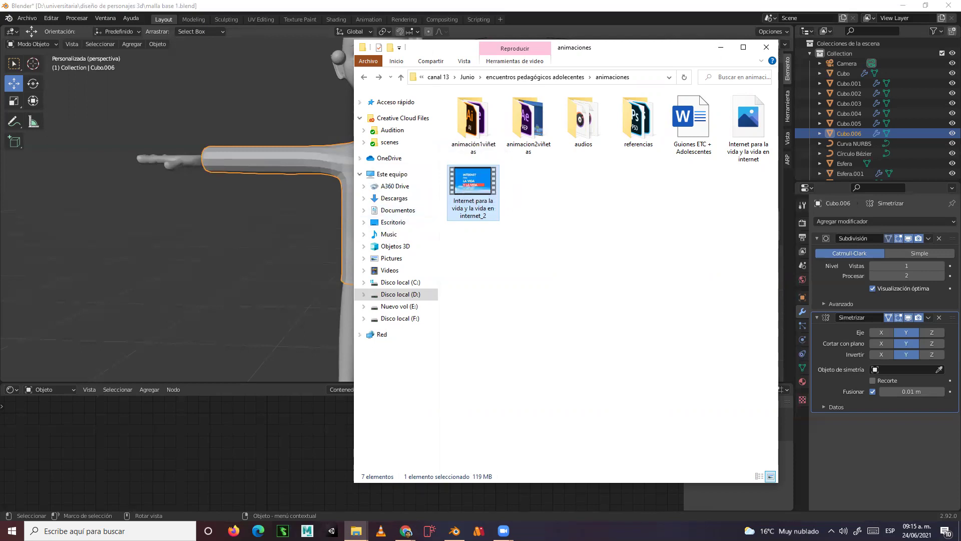
key(alt+Tab)
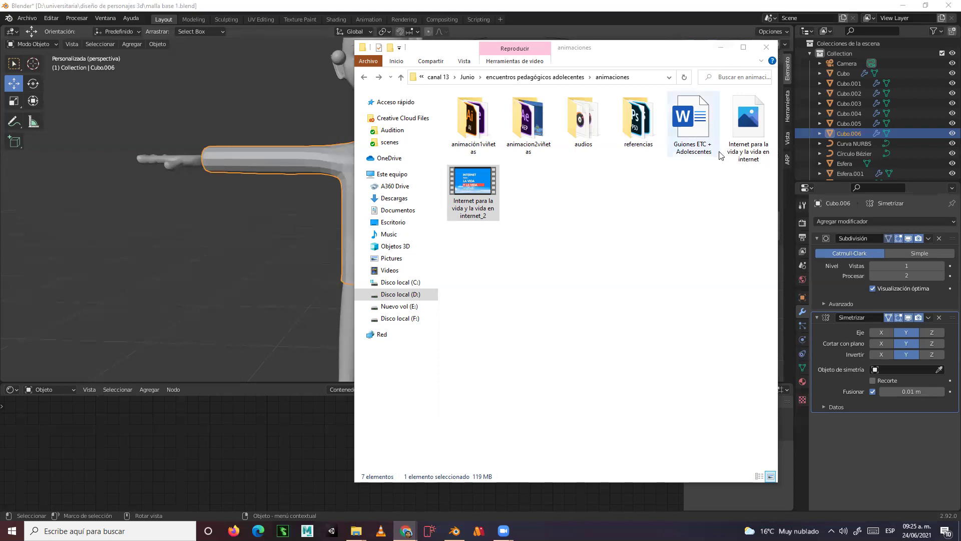
double_click(697, 130)
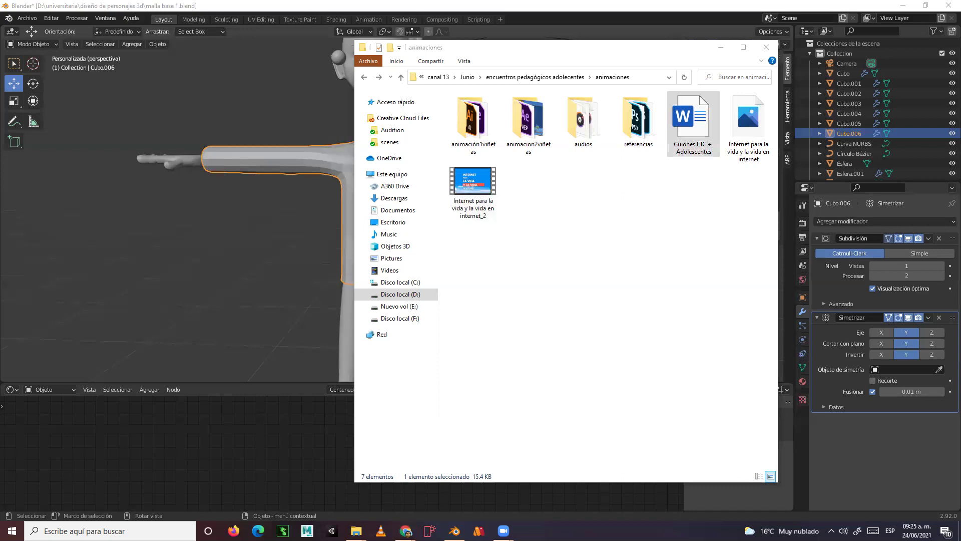
click(720, 47)
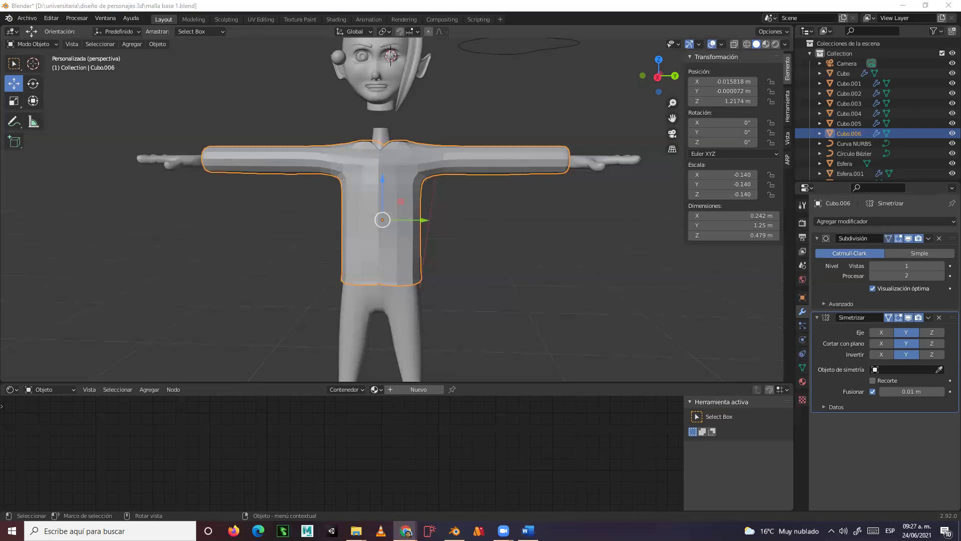
key(XF86AudioLowerVolume)
key(XF86AudioLowerVolume)
key(XF86AudioLowerVolume)
key(XF86AudioLowerVolume)
key(XF86AudioLowerVolume)
key(XF86AudioLowerVolume)
- Delete the long-sleeved garment Cubo.006 and select the lower-body mesh Cubo.005
middle_drag(477, 242, 444, 186)
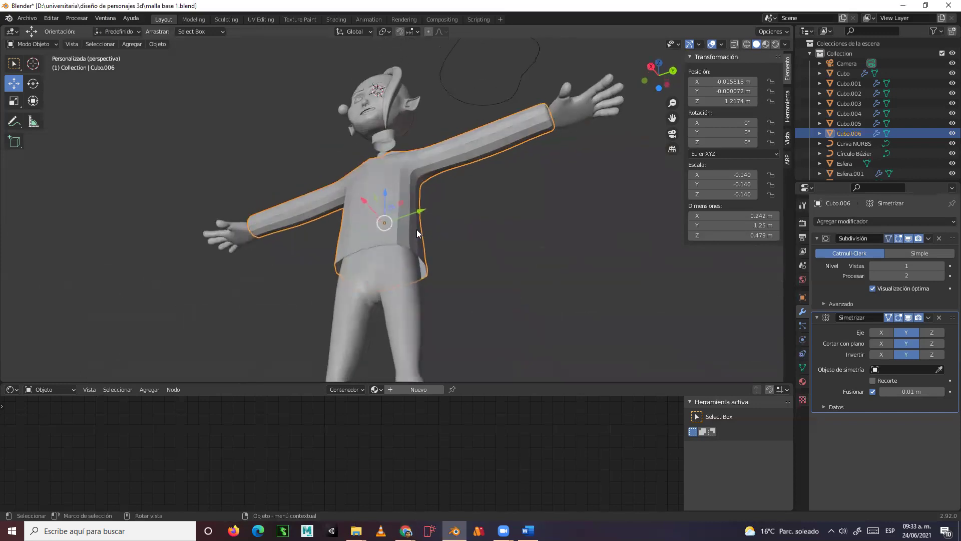
key(Delete)
middle_drag(420, 225, 419, 307)
scroll(424, 301, up, 5)
scroll(400, 231, down, 6)
middle_drag(399, 234, 423, 262)
scroll(422, 208, up, 5)
shift+middle_drag(420, 154, 432, 186)
click(422, 164)
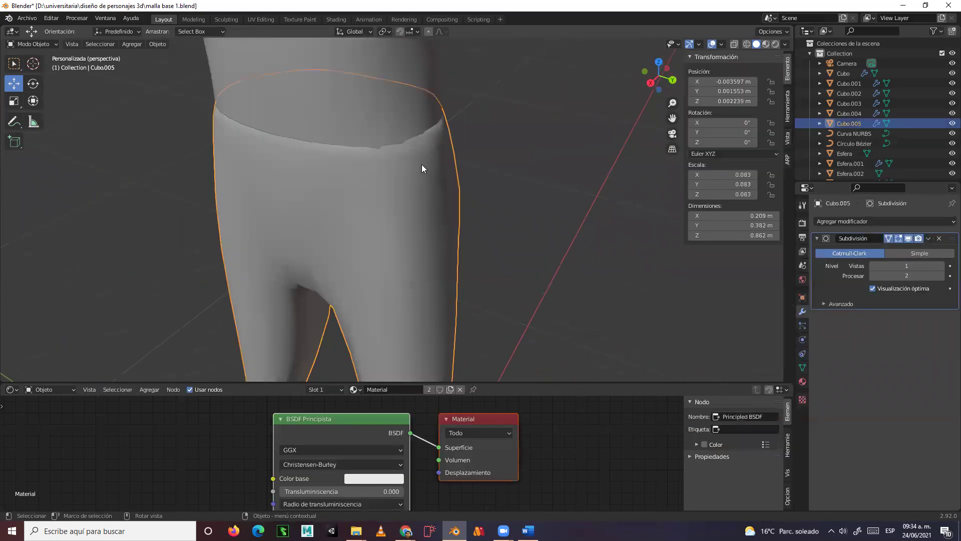
- Scale the edge loop along the waist rim of Cubo.005 slightly in Edit Mode
key(Tab)
middle_drag(411, 153, 428, 164)
alt+click(410, 161)
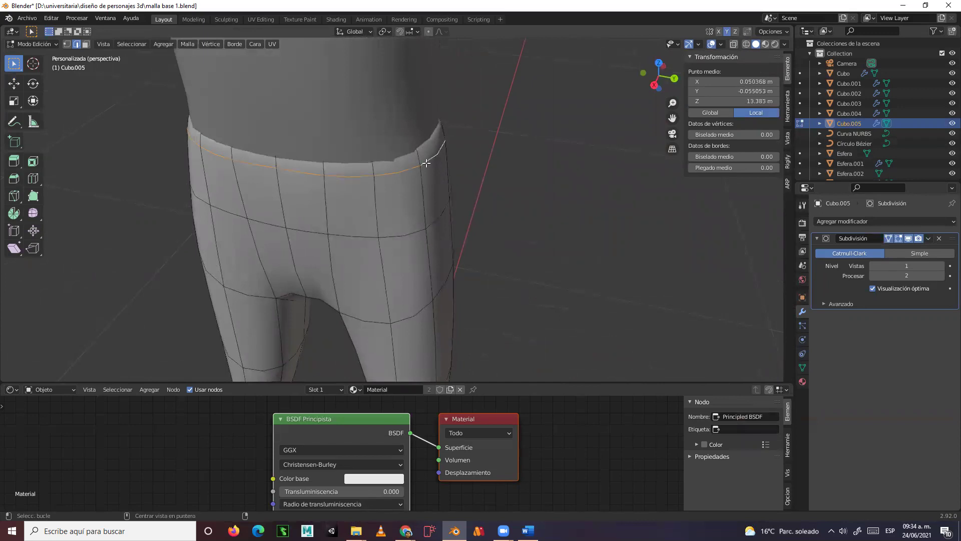
click(13, 101)
middle_drag(357, 195, 273, 159)
drag(359, 115, 353, 113)
click(355, 112)
middle_drag(355, 113, 472, 166)
scroll(483, 156, up, 2)
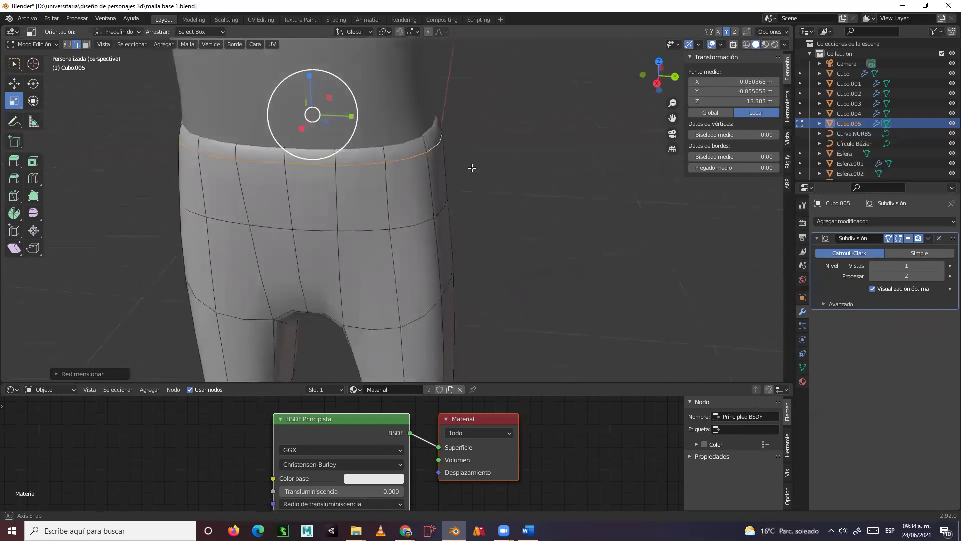
- Add a loop cut around the waist close to the rim of Cubo.005, return to Object Mode and deselect the mesh
click(29, 180)
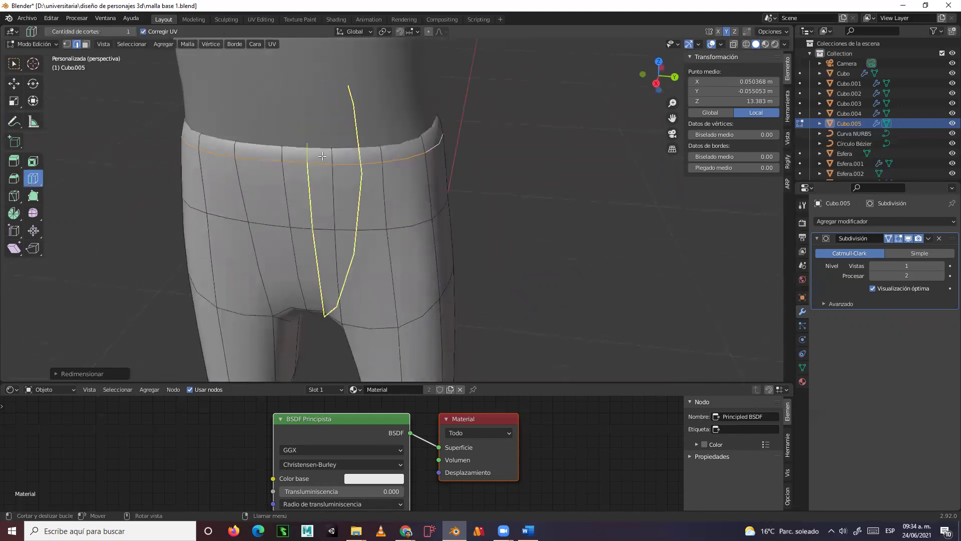
drag(336, 156, 335, 159)
middle_drag(506, 169, 167, 114)
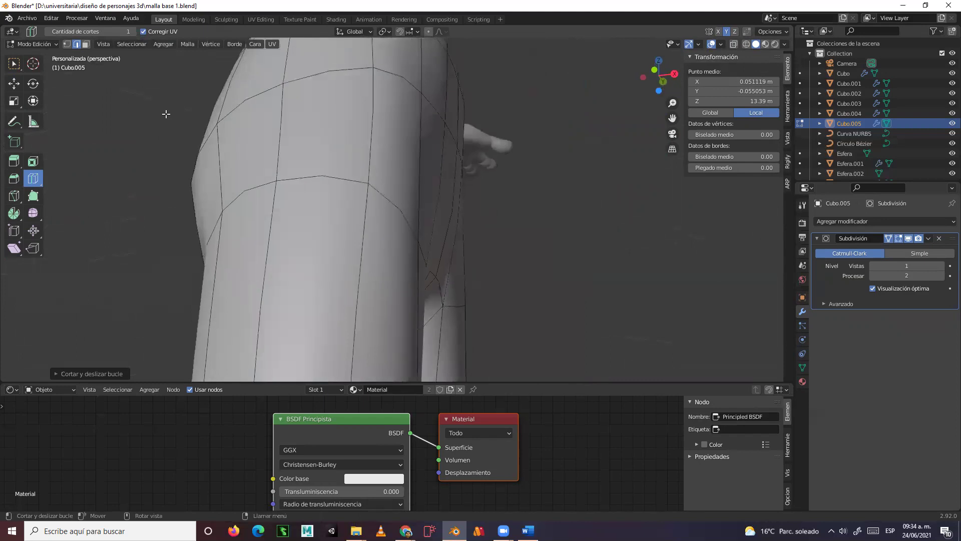
click(24, 41)
click(33, 51)
scroll(510, 218, down, 2)
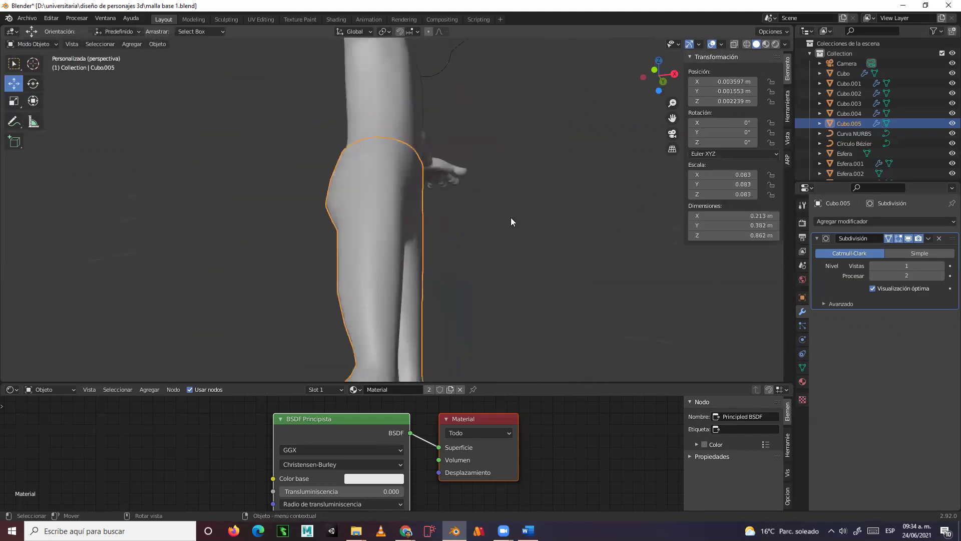
middle_drag(495, 245, 458, 292)
click(481, 240)
scroll(453, 207, up, 4)
middle_drag(472, 211, 493, 216)
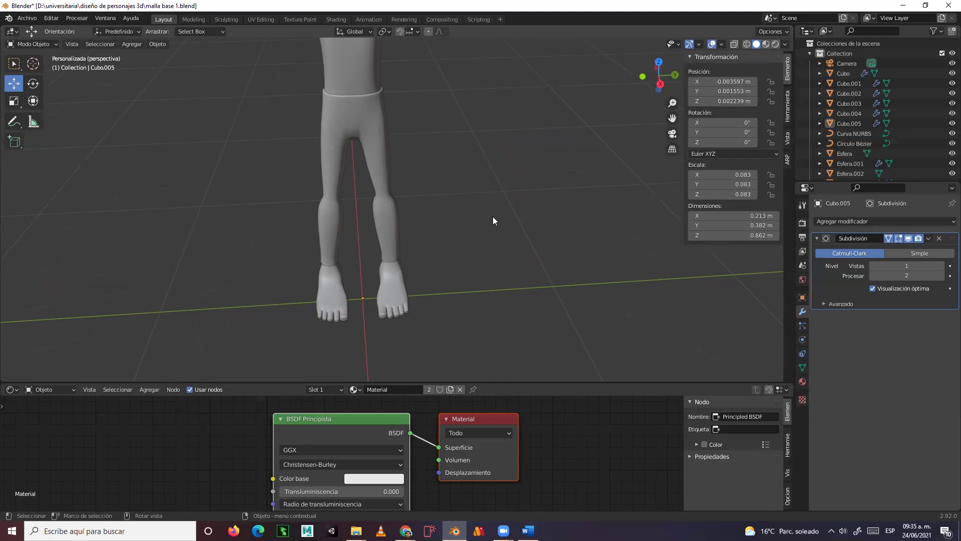
- Select the lower-body mesh Cubo.005, enter Edit Mode at the calves and activate the Select Box tool
middle_drag(408, 174, 392, 265)
scroll(392, 188, up, 5)
scroll(399, 241, down, 3)
click(385, 268)
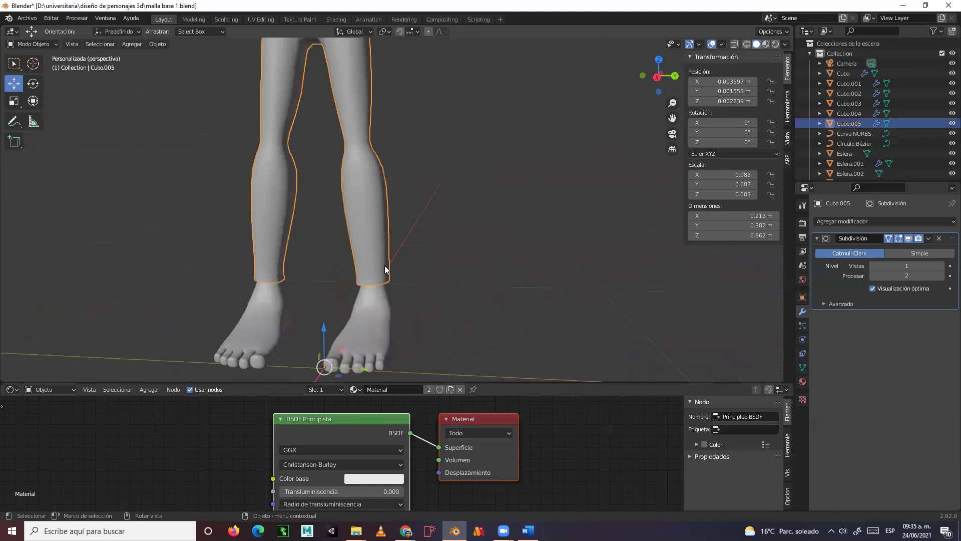
key(Tab)
scroll(383, 267, up, 3)
scroll(382, 266, up, 1)
shift+middle_drag(382, 266, 511, 193)
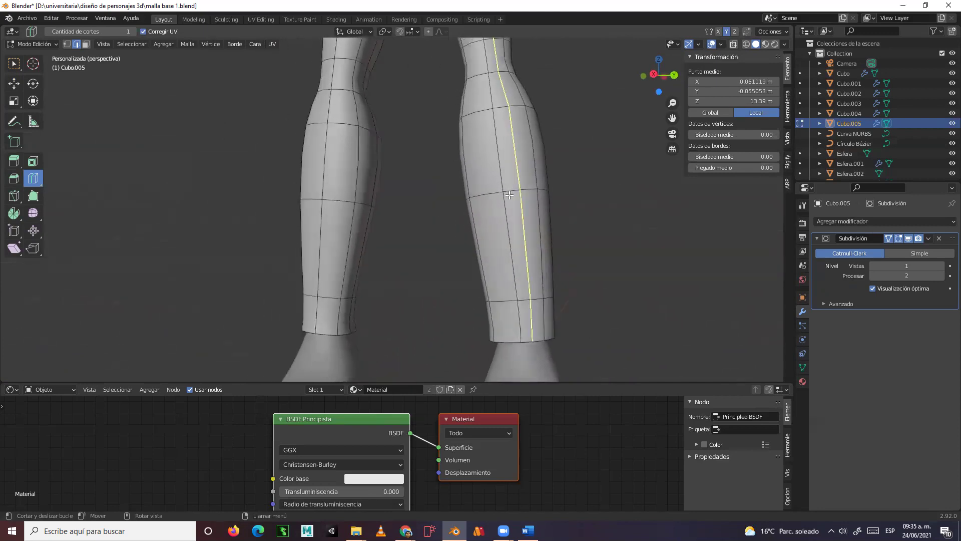
click(13, 65)
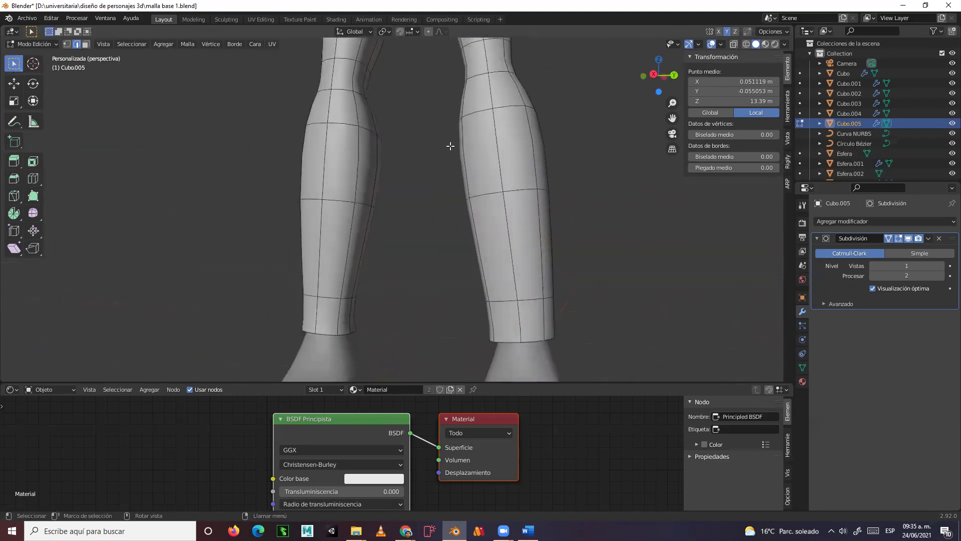
- Select the mid-calf edge loop on the character's left leg and scale it up slightly
alt+click(521, 189)
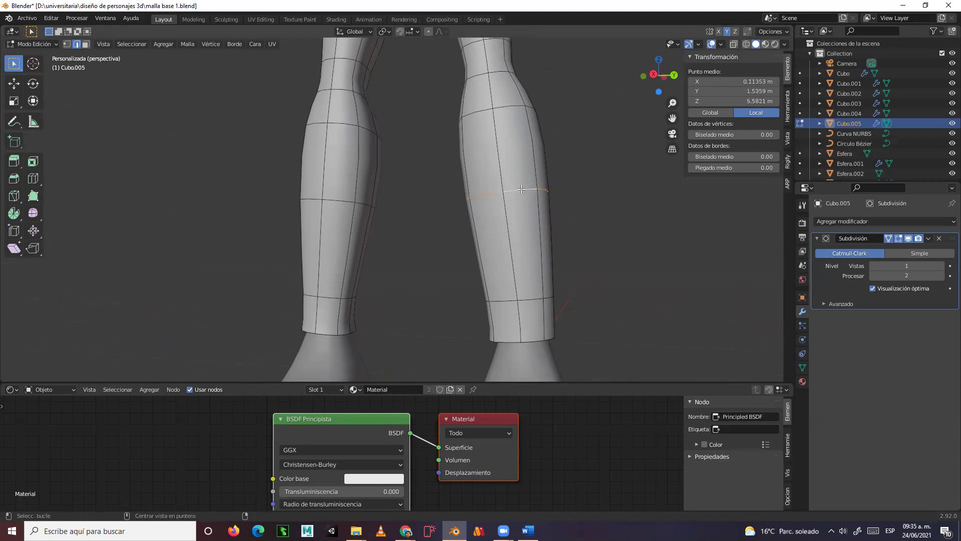
middle_drag(521, 189, 497, 209)
scroll(497, 210, down, 3)
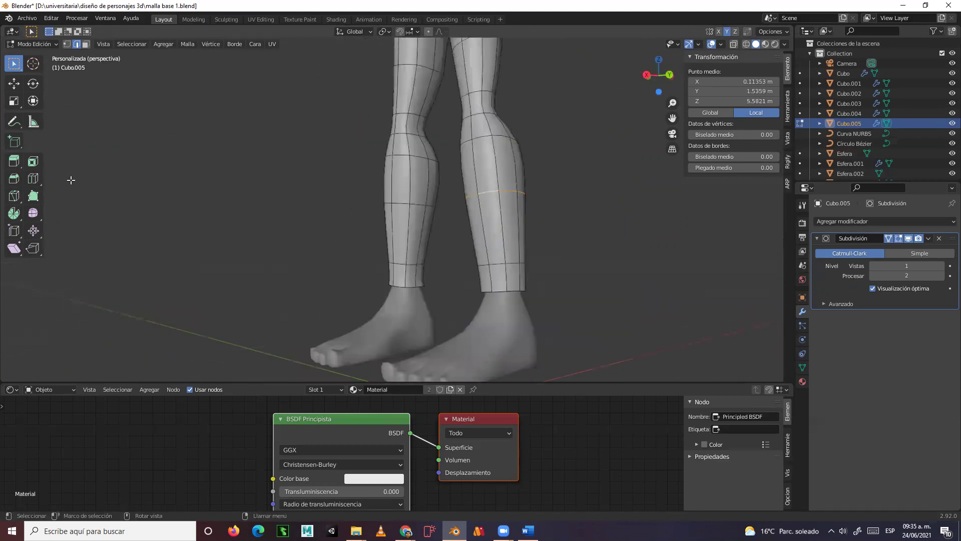
click(13, 101)
middle_drag(300, 195, 535, 199)
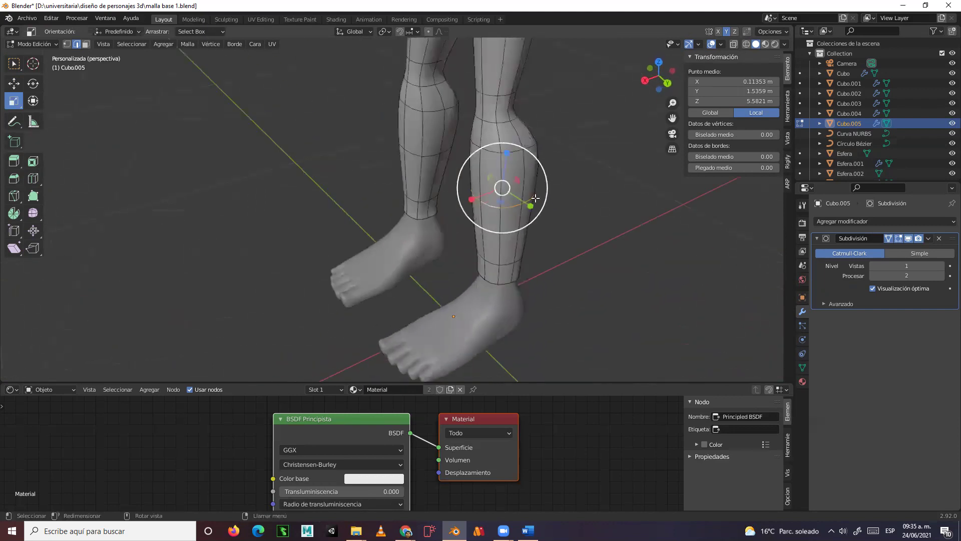
drag(545, 180, 575, 216)
middle_drag(575, 217, 521, 249)
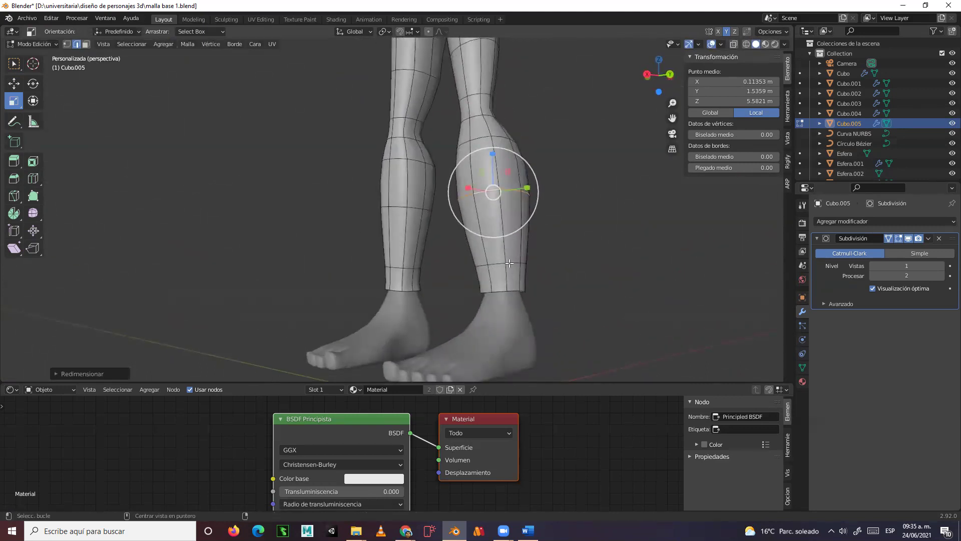
- In the right orthographic view, move the left leg's edge loop above the ankle up to just below the mid-calf loop
alt+click(509, 262)
middle_drag(509, 262, 570, 264)
scroll(569, 264, up, 3)
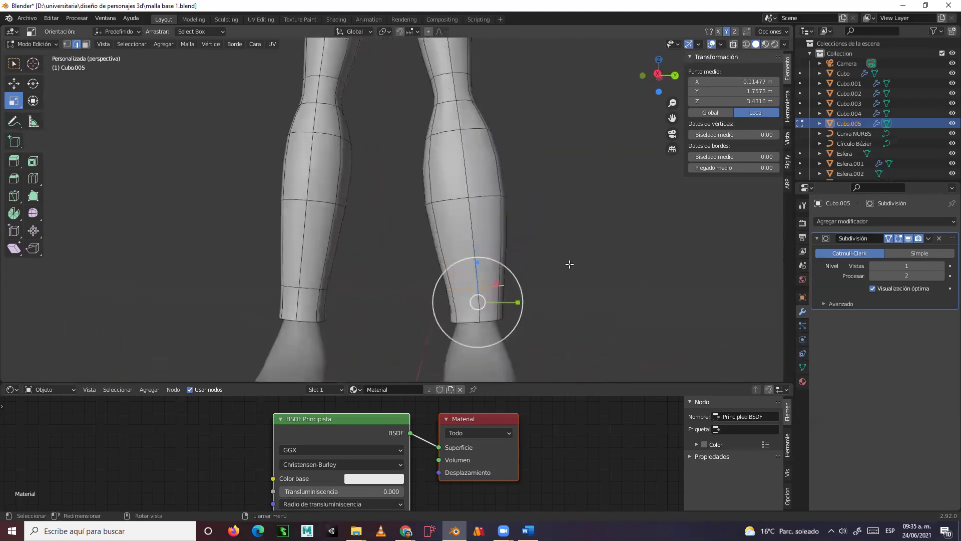
key(KP_3)
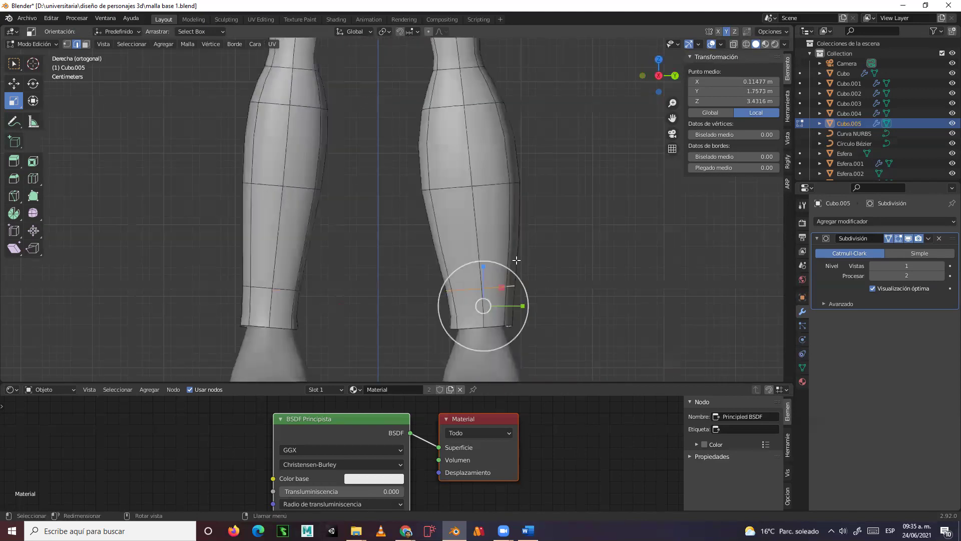
click(13, 84)
drag(503, 290, 494, 161)
middle_drag(547, 191, 564, 203)
key(ctrl+z)
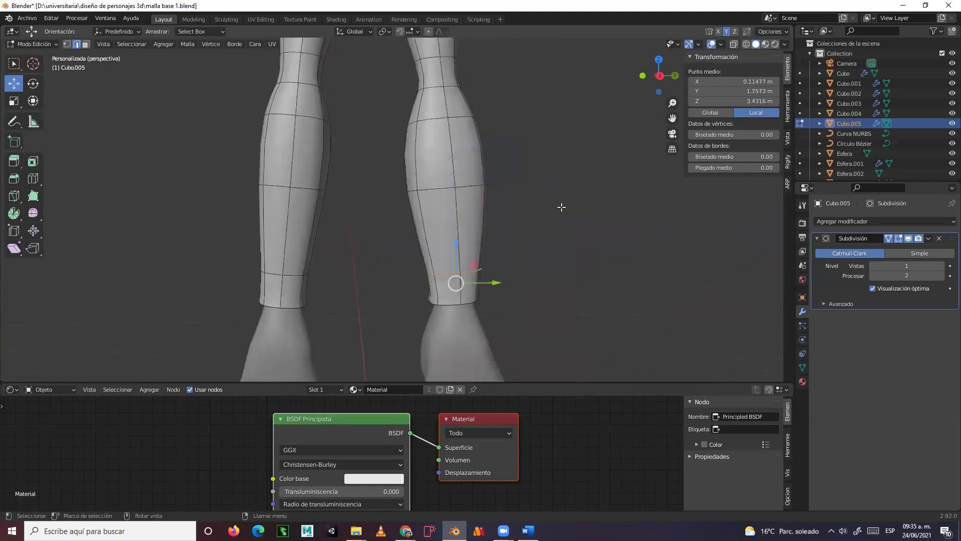
key(KP_3)
drag(503, 285, 488, 157)
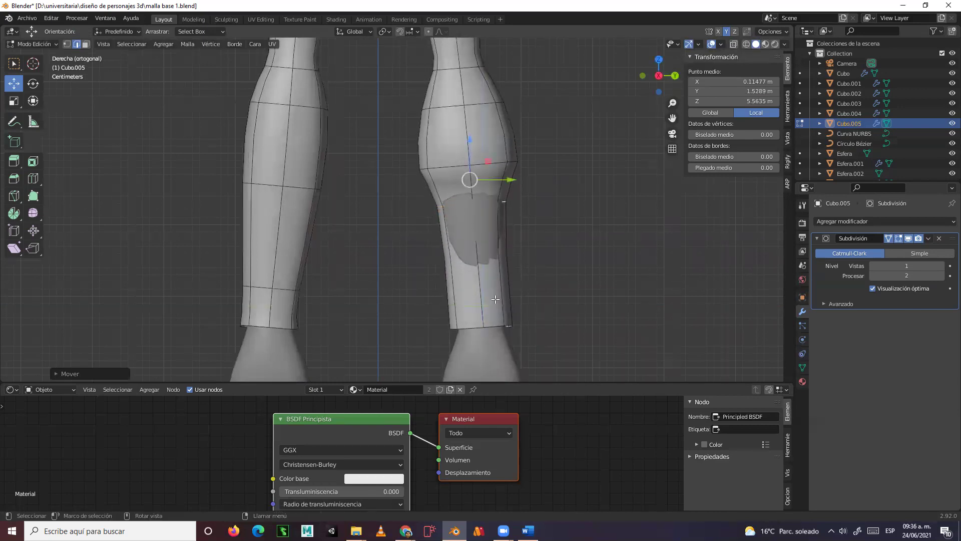
- Raise the left trouser leg's ankle hem loop up the shin to just below the raised loop
alt+click(491, 325)
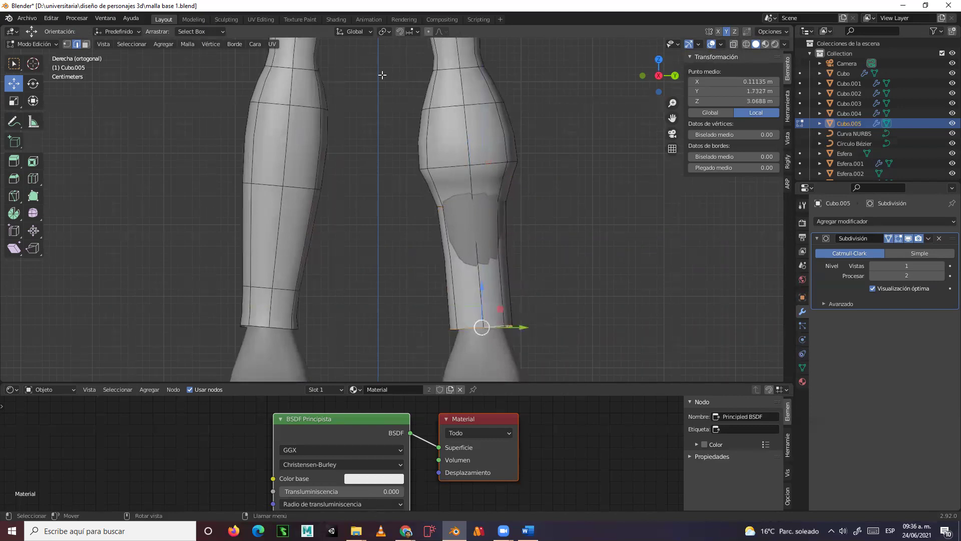
drag(500, 307, 492, 198)
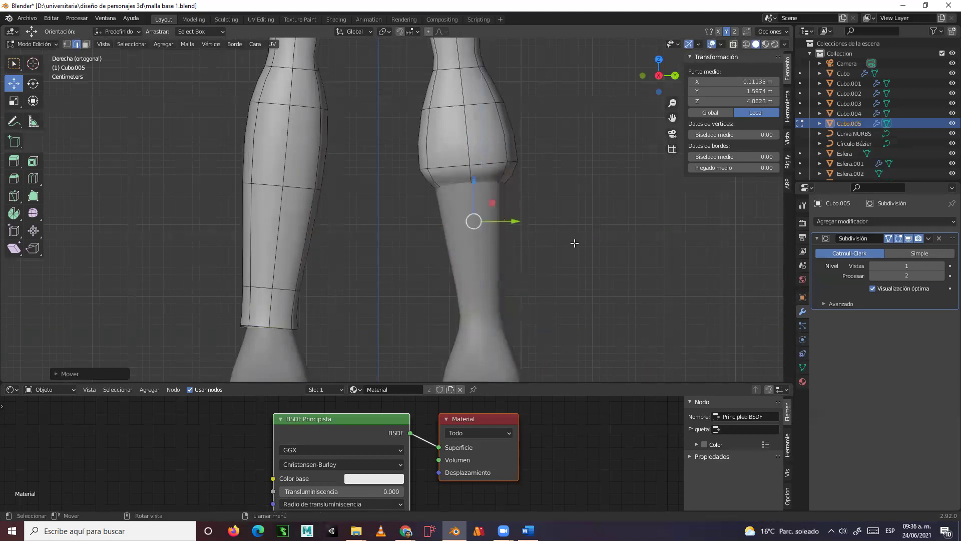
scroll(574, 243, down, 3)
middle_drag(566, 245, 501, 237)
scroll(457, 226, up, 3)
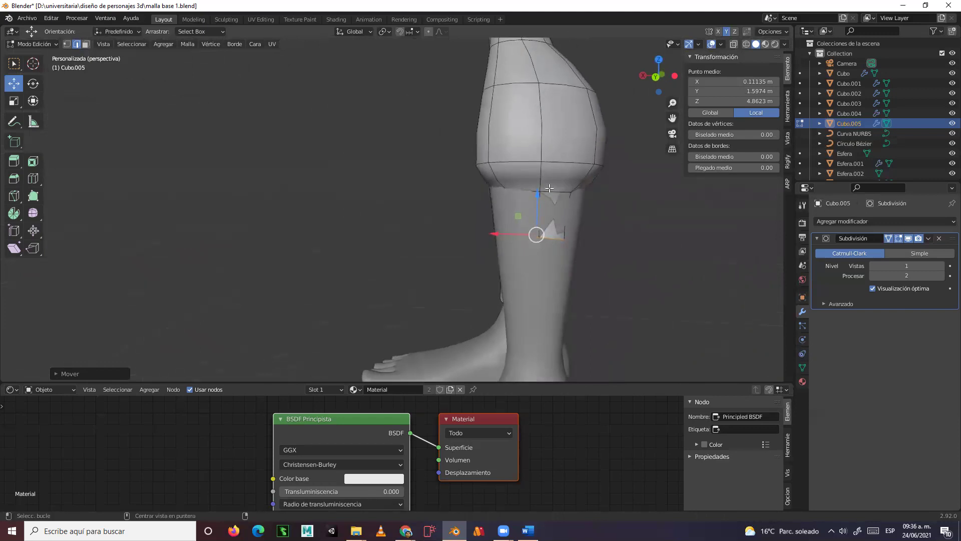
- Select the edge loop just above the left leg's hem and scale it up so it clears the shin
click(549, 190)
middle_drag(549, 190, 471, 196)
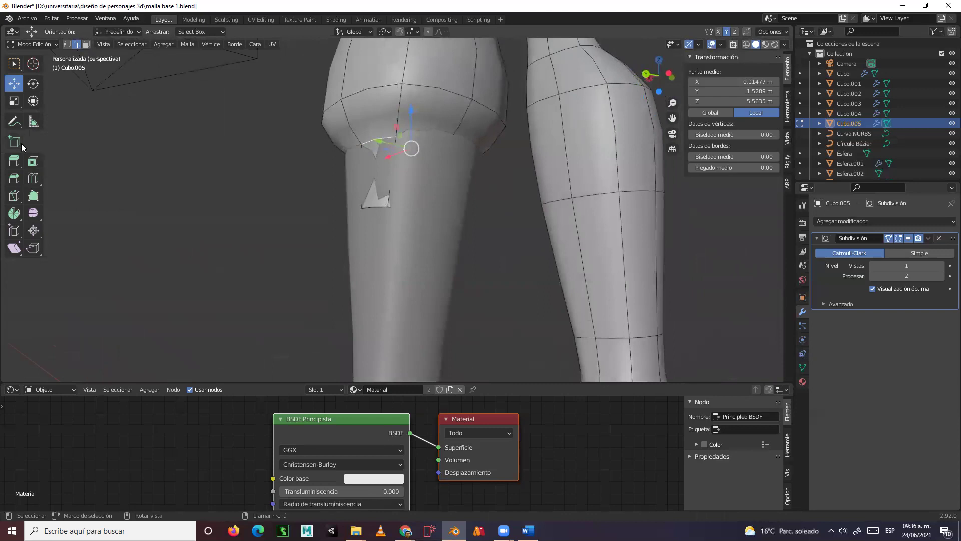
click(13, 104)
drag(453, 143, 471, 131)
- Scale up the whole open hem loop of the shortened left leg and raise it closer to the calf
click(382, 207)
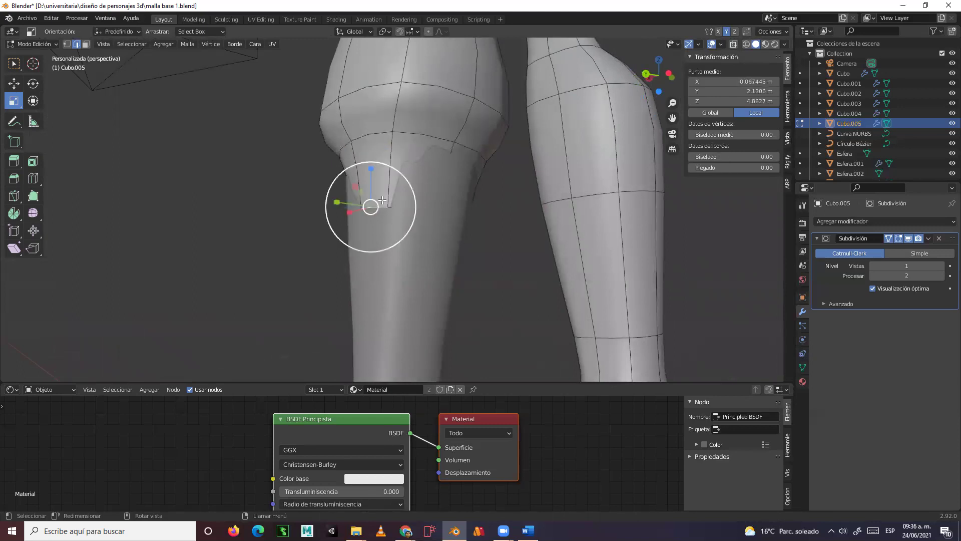
drag(406, 177, 421, 173)
right_click(420, 172)
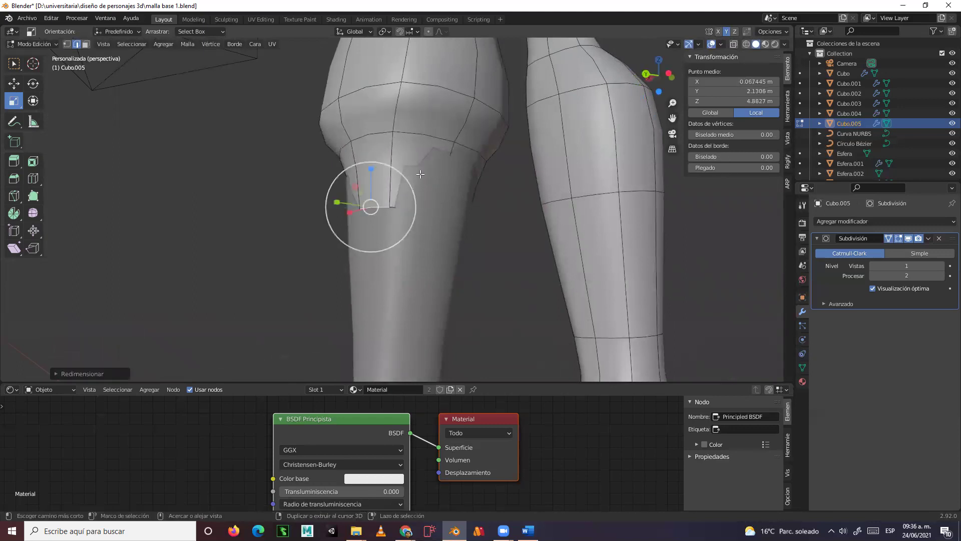
shift+click(390, 206)
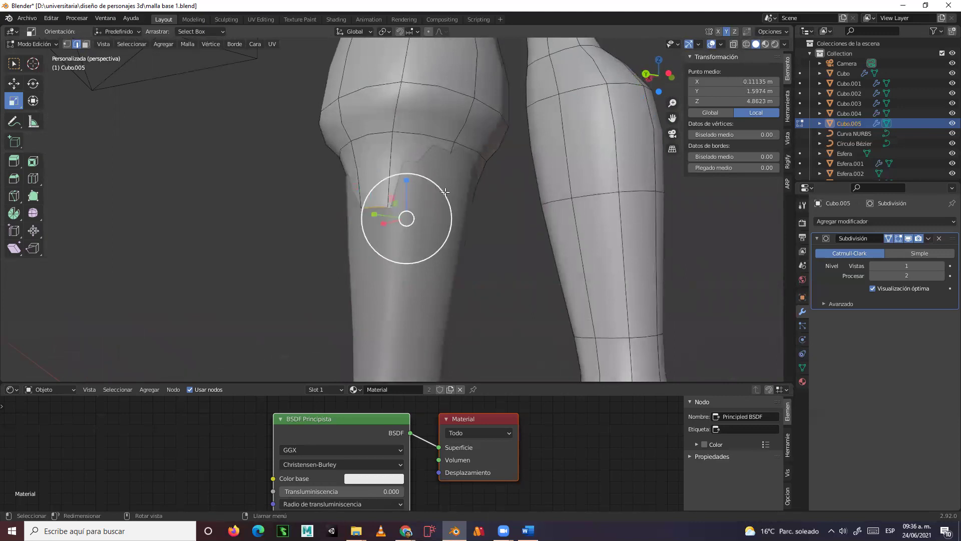
drag(448, 201, 453, 190)
click(17, 83)
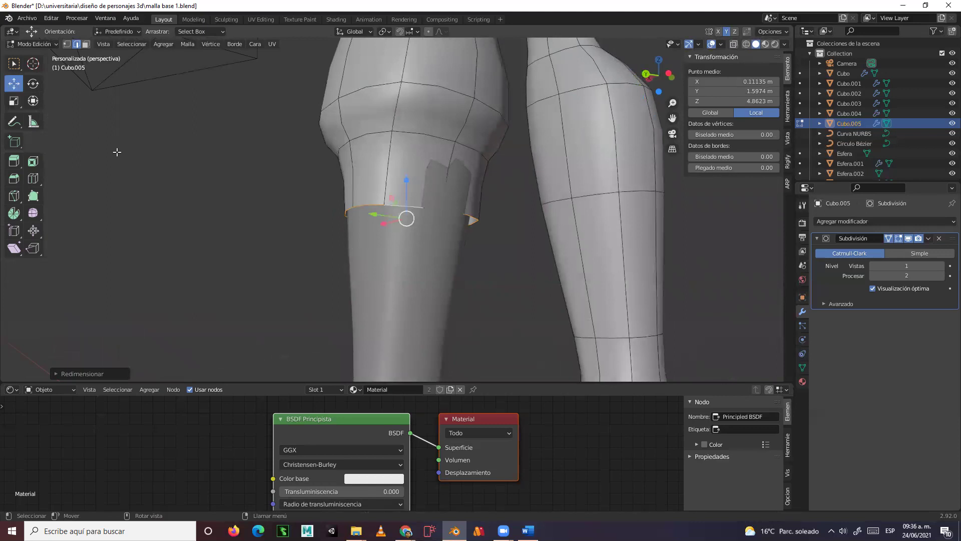
drag(405, 180, 412, 146)
- Enlarge the left leg's hem loop a little more and shift it forward along the X axis
middle_drag(412, 145, 393, 202)
click(15, 103)
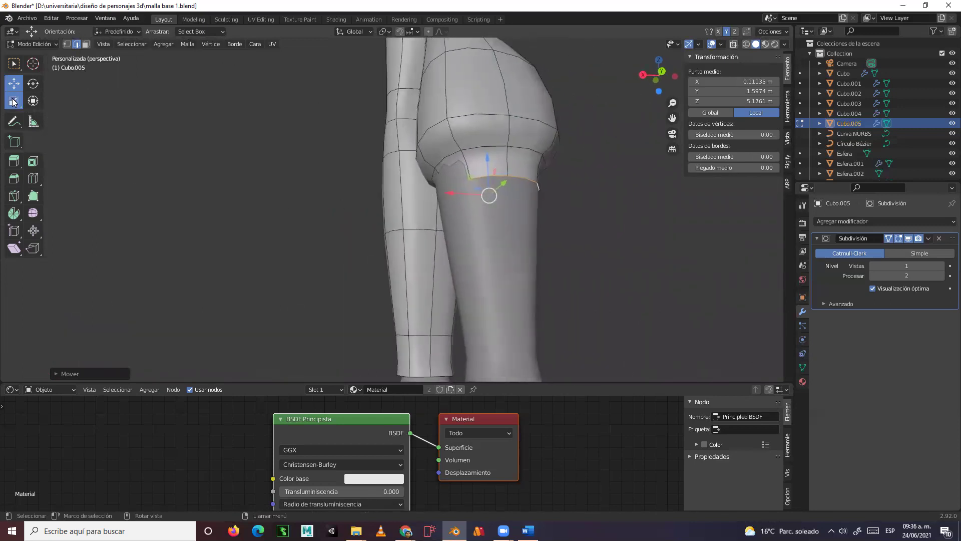
drag(533, 209, 541, 210)
click(14, 83)
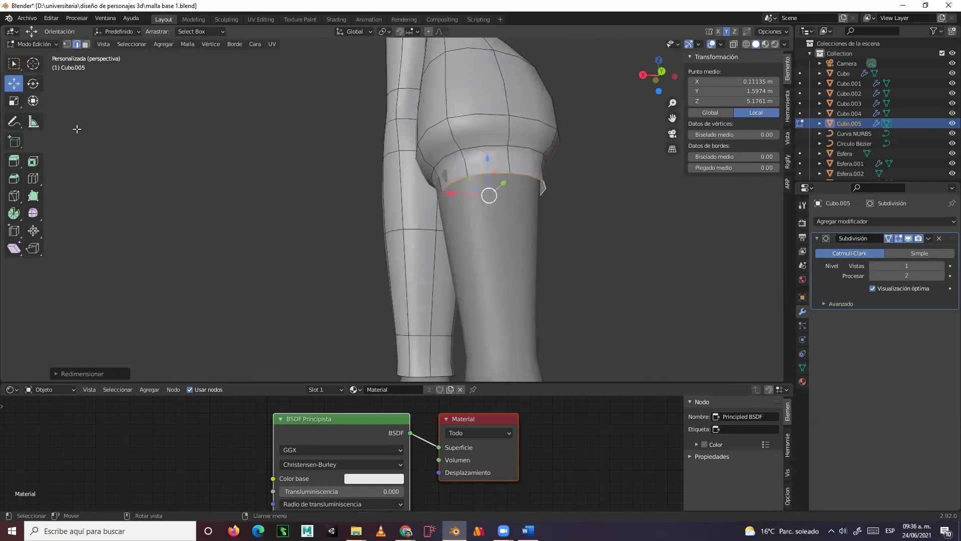
drag(452, 192, 446, 193)
- Add a loop cut around the left leg's cuff just above the hem edge
middle_drag(446, 193, 392, 165)
scroll(483, 228, up, 1)
scroll(483, 227, up, 2)
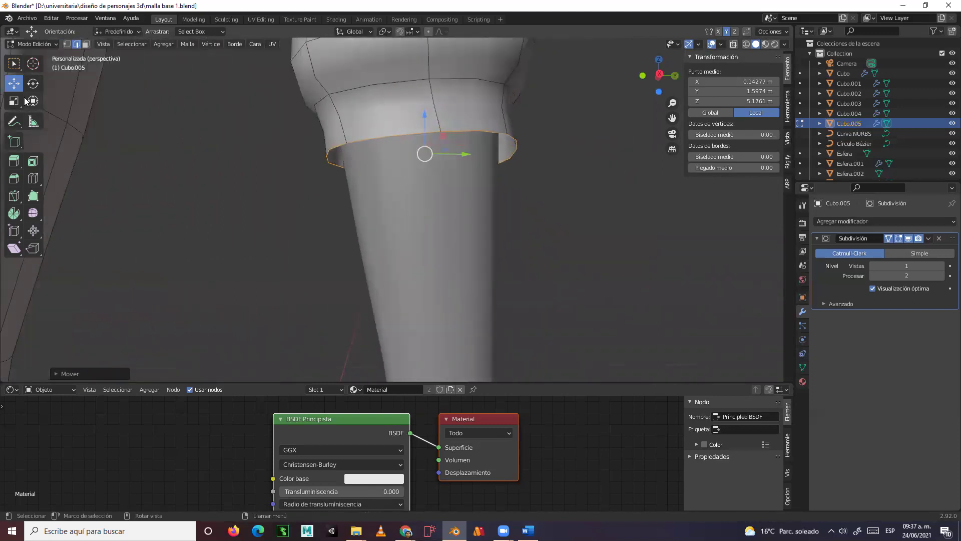
click(32, 179)
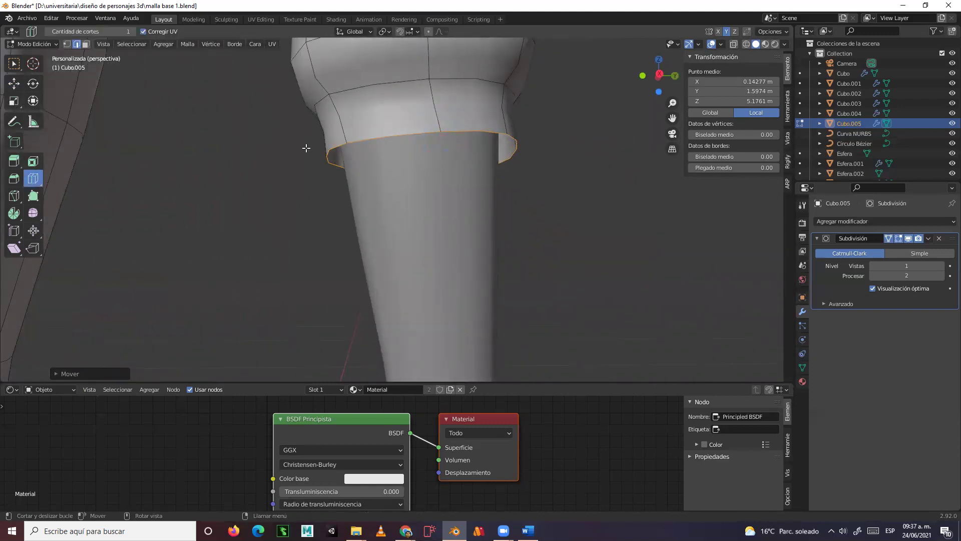
drag(440, 116, 445, 128)
middle_drag(446, 128, 531, 165)
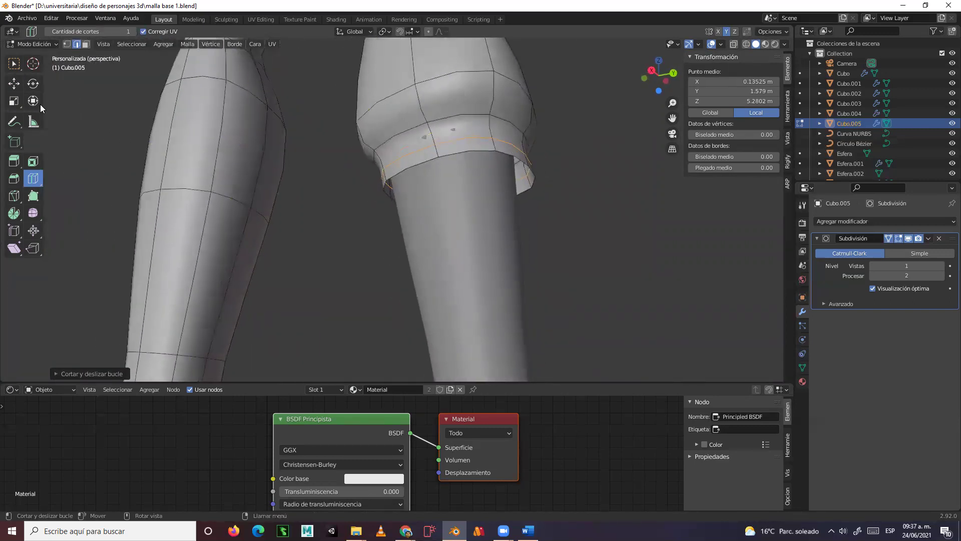
click(14, 63)
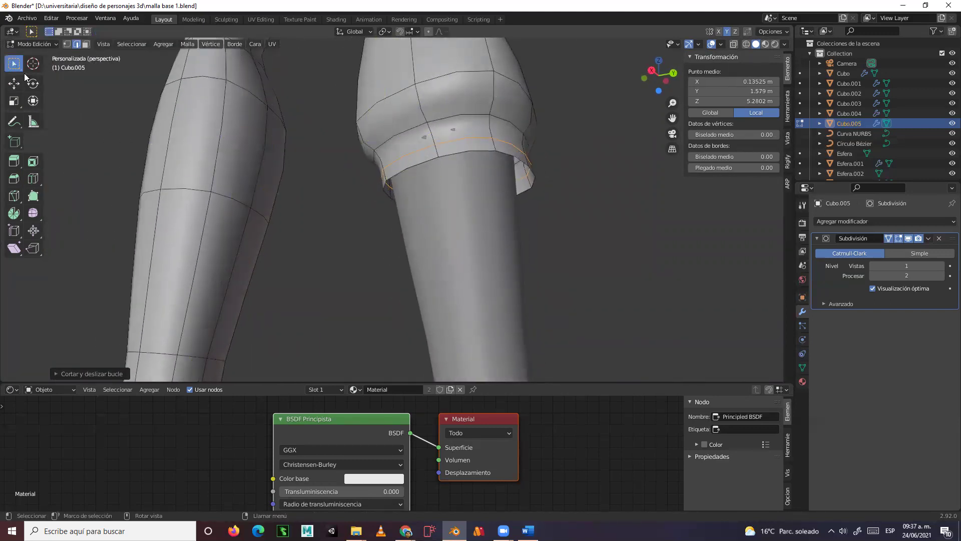
- Reselect the left leg's hem loop and scale it slightly around the shin
scroll(526, 200, down, 8)
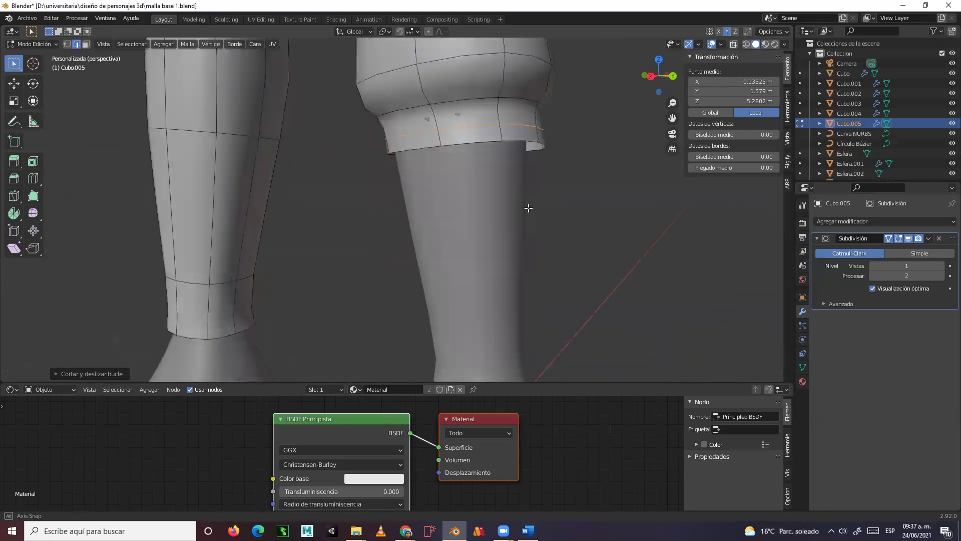
middle_drag(523, 199, 316, 185)
scroll(436, 153, up, 6)
middle_drag(437, 153, 483, 79)
click(475, 83)
click(42, 128)
click(14, 102)
middle_drag(310, 148, 447, 147)
drag(440, 147, 437, 149)
middle_drag(437, 148, 377, 197)
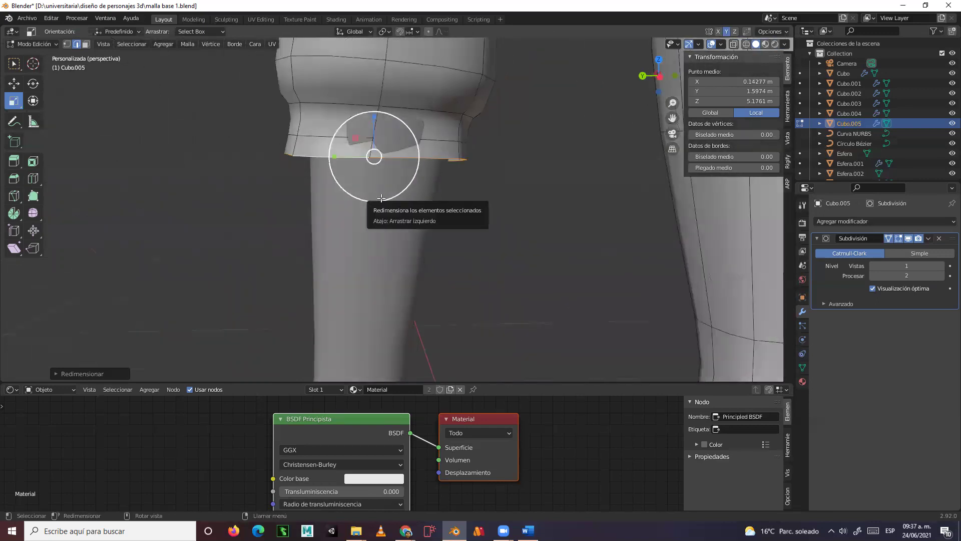
- Fine-tune the hem loop's scale from several angles and shift it slightly backward along the X axis
middle_drag(468, 199, 481, 218)
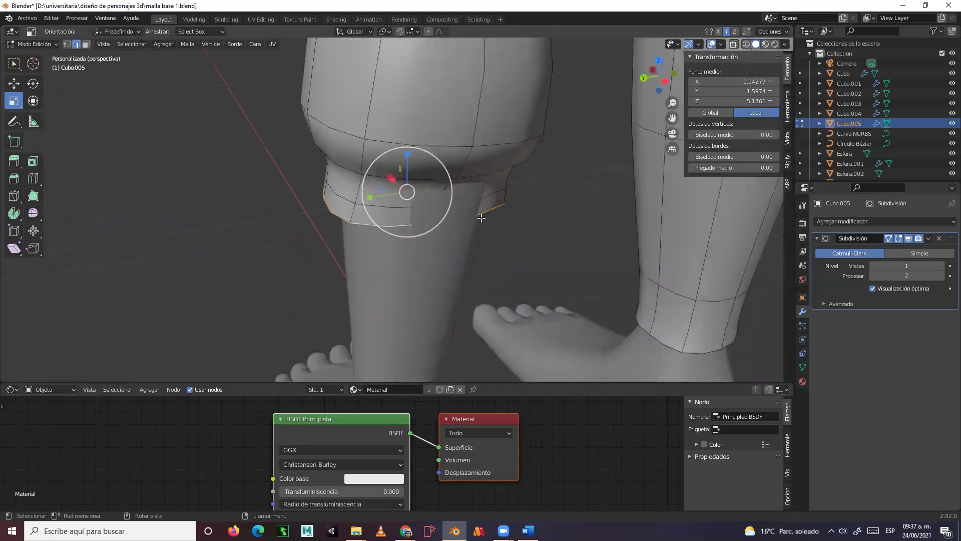
drag(454, 189, 443, 190)
middle_drag(443, 191, 447, 158)
mouse_move(442, 157)
mouse_down()
mouse_move(433, 159)
mouse_move(448, 152)
mouse_up()
click(20, 88)
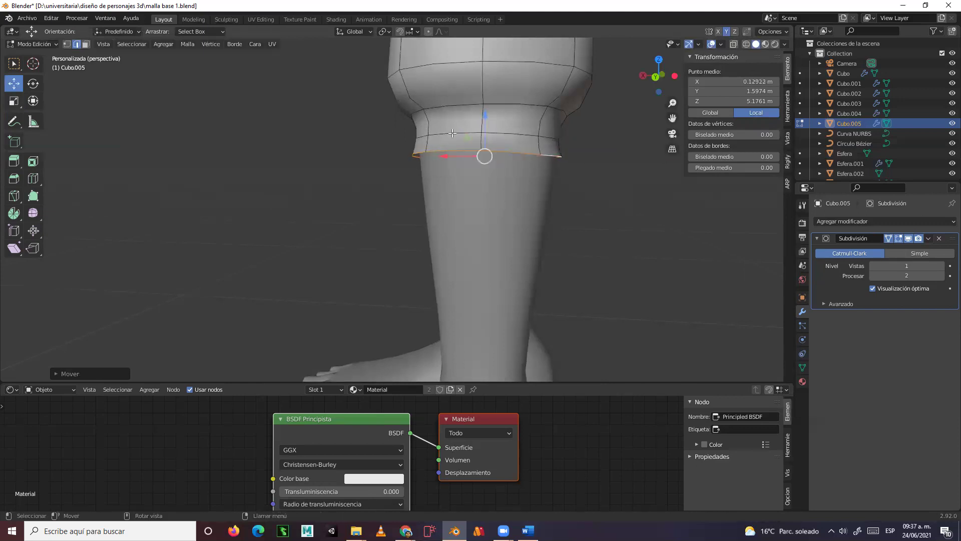
- Select individual edges on the left leg's cuff and nudge them along the X axis to keep the cuff off the shin
mouse_move(451, 132)
middle_down()
mouse_move(499, 85)
mouse_move(561, 120)
mouse_move(687, 165)
mouse_move(510, 184)
mouse_move(475, 170)
mouse_move(460, 129)
middle_up()
click(495, 85)
key(g)
key(x)
click(499, 99)
click(439, 130)
shift+click(459, 126)
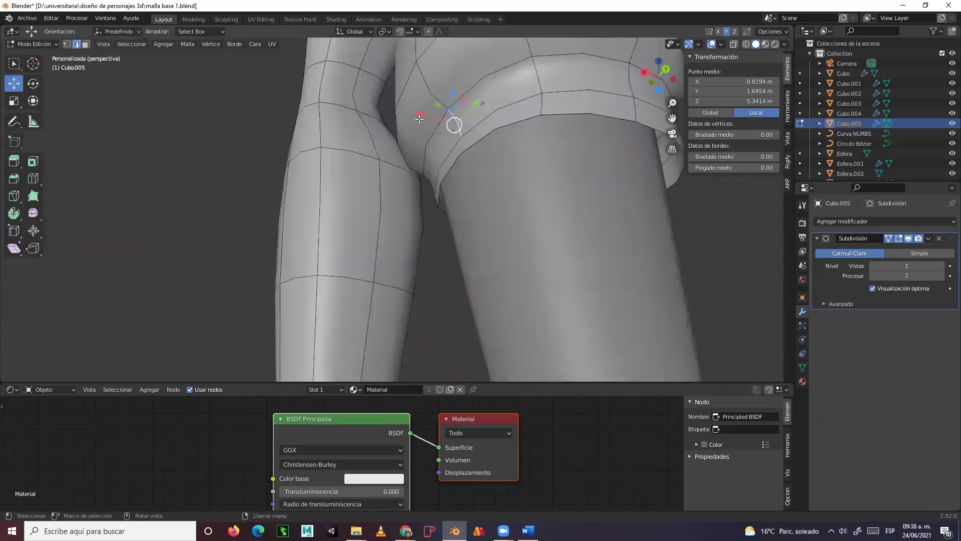
drag(414, 113, 406, 110)
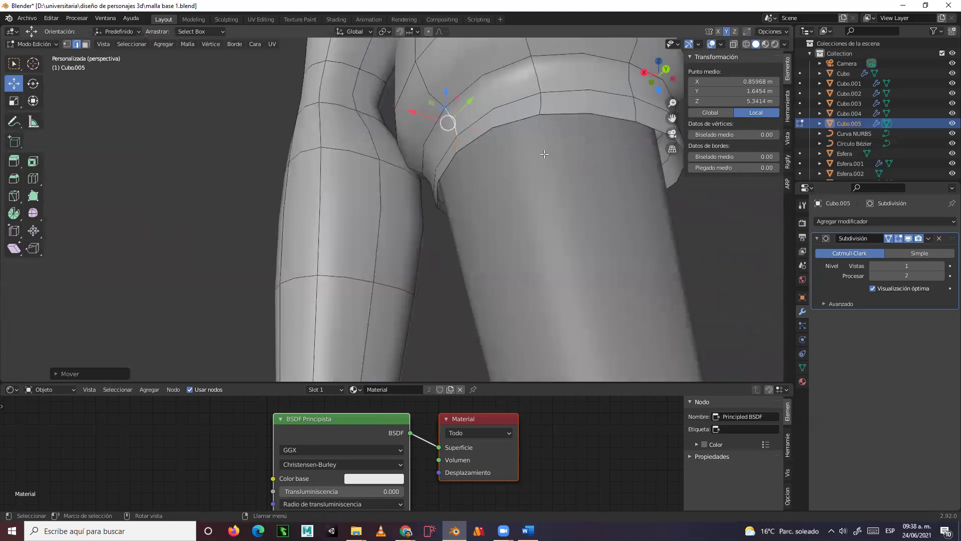
- Select the left leg's complete hem loop again, scale it down slightly and activate the Move tool
scroll(531, 167, down, 3)
middle_drag(531, 168, 415, 144)
scroll(367, 206, up, 6)
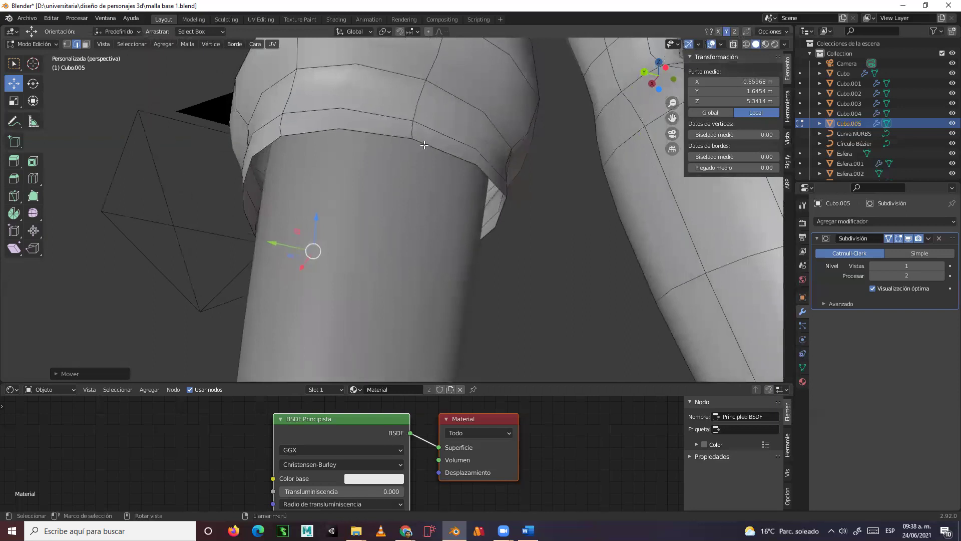
alt+click(430, 144)
middle_drag(430, 143, 386, 186)
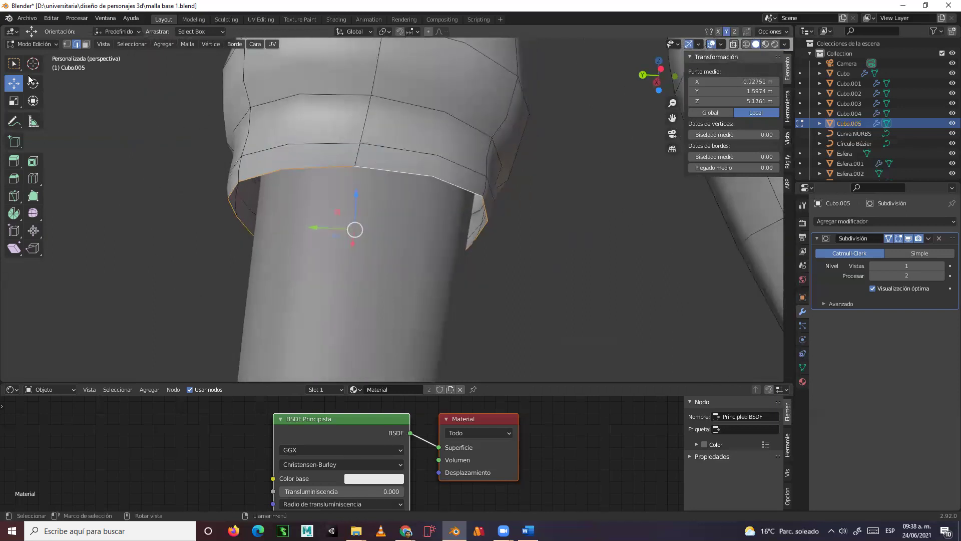
click(14, 102)
drag(397, 217, 390, 216)
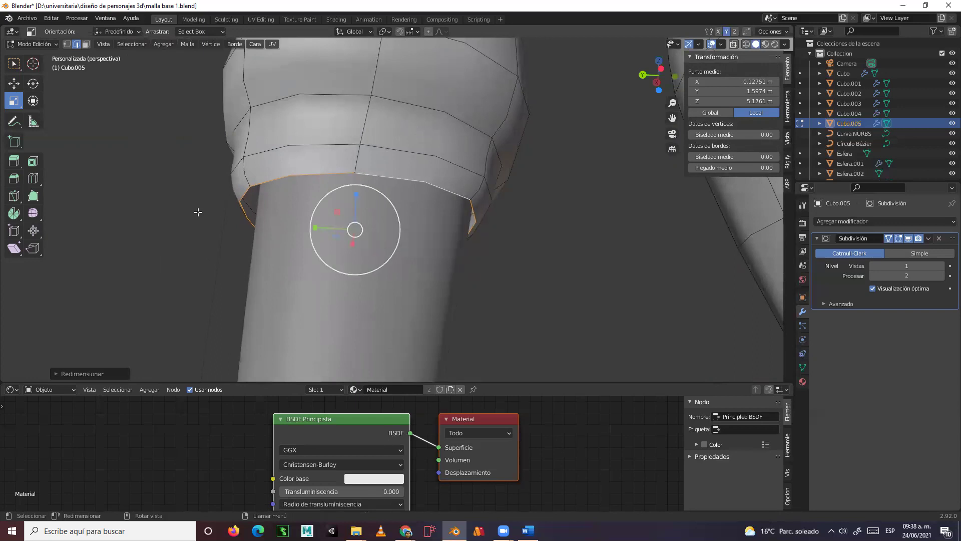
click(20, 86)
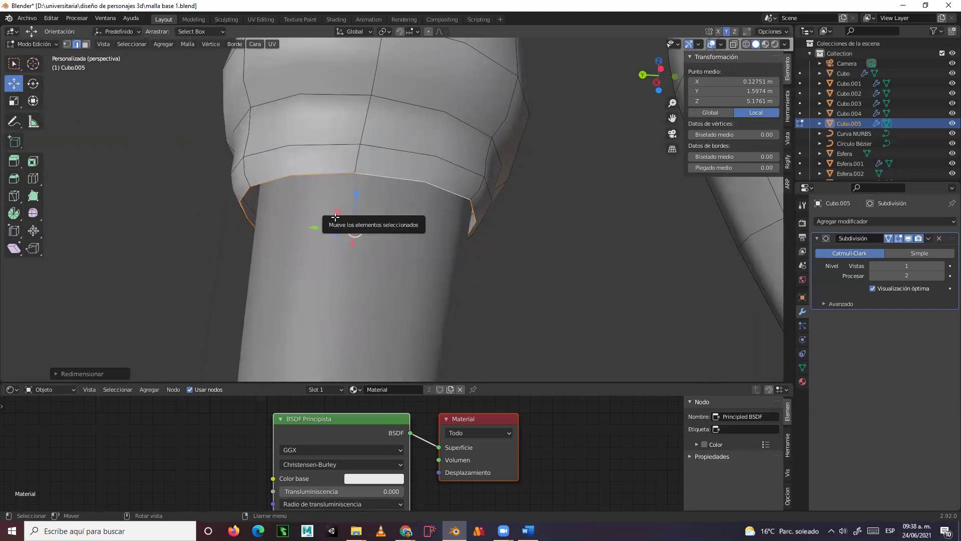
- Shift the left leg's hem loop slightly along the Y axis and raise it along the Z axis to shorten the cuff
drag(314, 228, 342, 232)
middle_drag(342, 232, 264, 267)
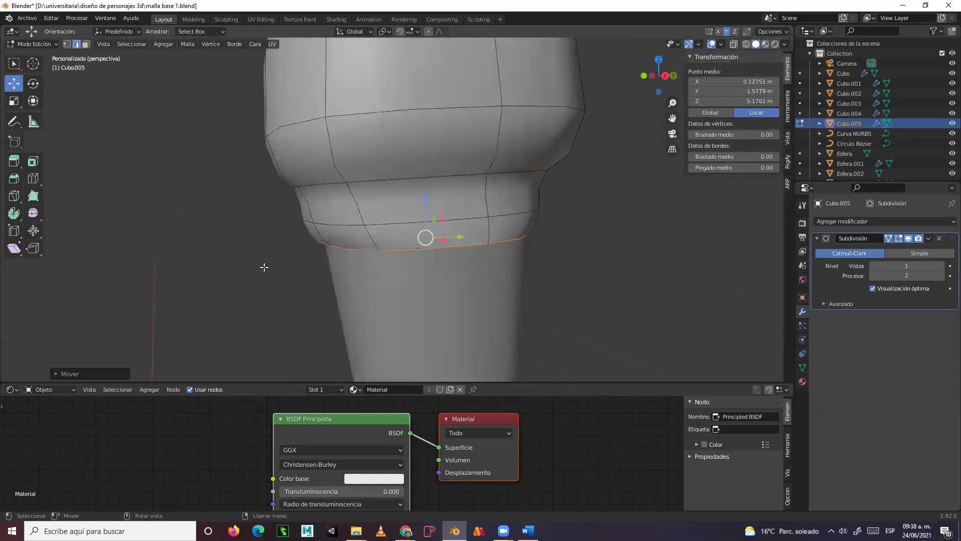
key(g)
key(z)
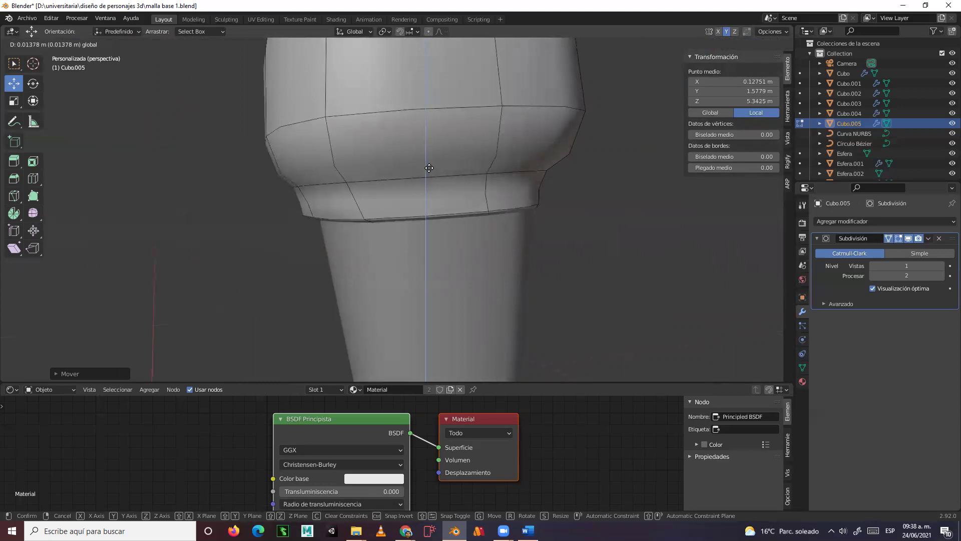
click(427, 165)
- Scale the raised hem loop very slightly along the X axis to adjust its fit around the shin
middle_drag(525, 222, 443, 198)
scroll(443, 197, up, 2)
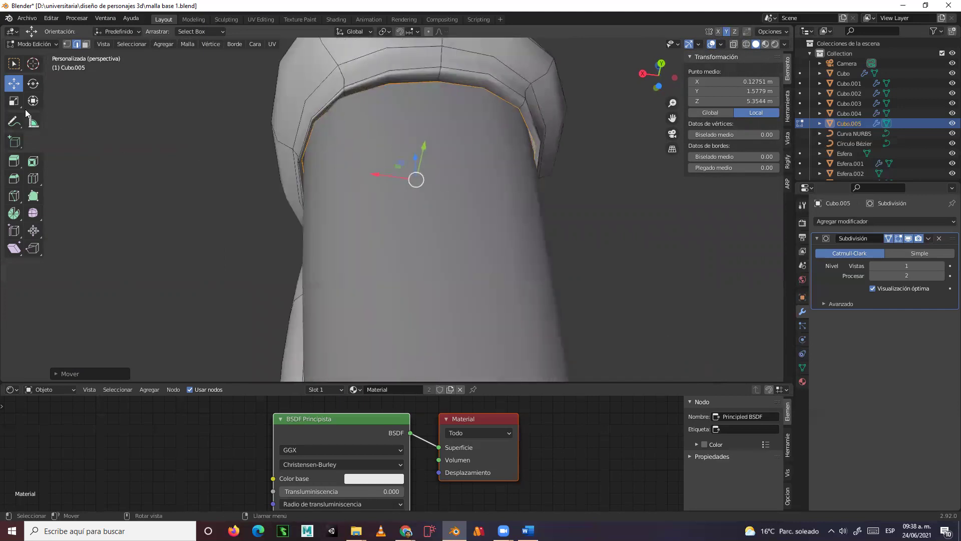
click(13, 101)
drag(377, 174, 376, 173)
middle_drag(390, 193, 243, 183)
- Change to vertex selection and move a single vertex of the left cuff's hem along the X axis
click(41, 45)
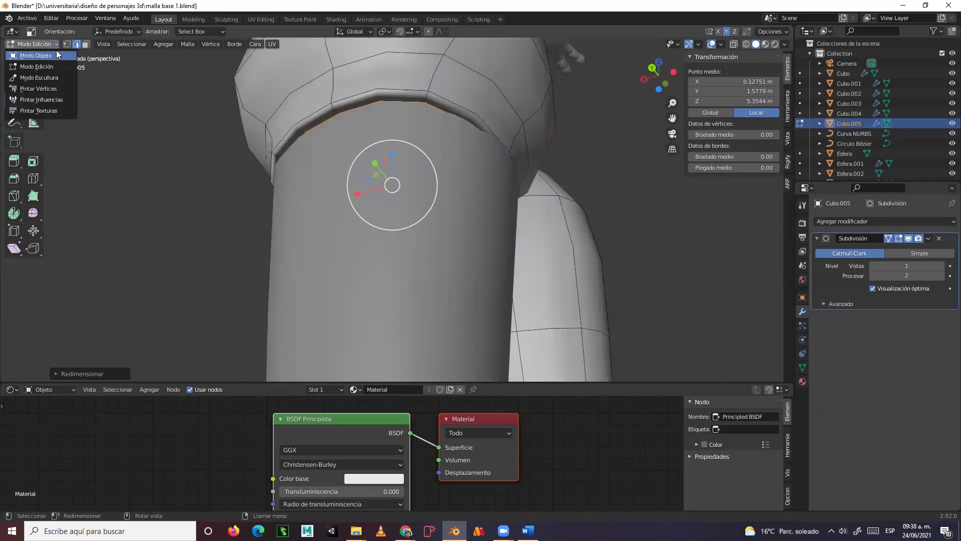
click(66, 44)
middle_drag(481, 125, 501, 131)
click(483, 128)
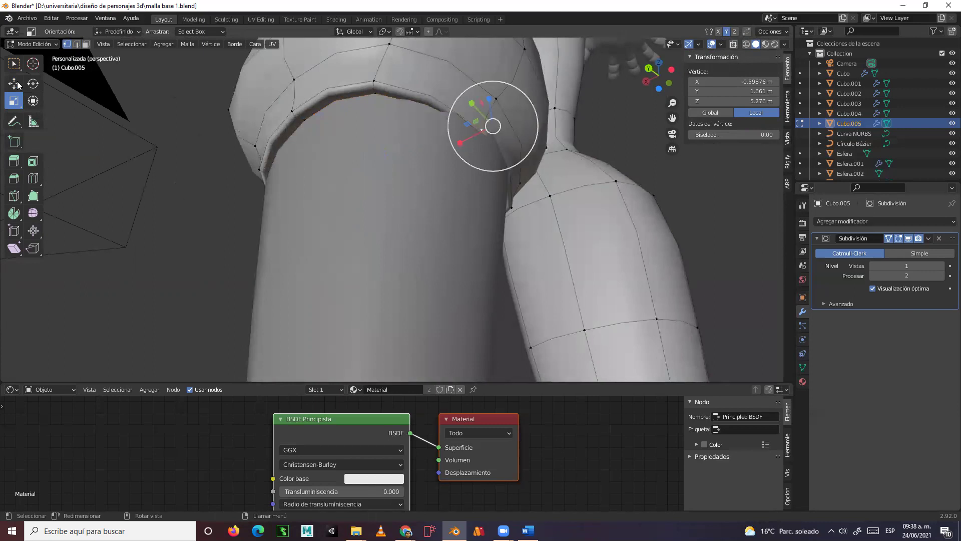
click(16, 84)
drag(459, 145, 484, 146)
middle_drag(485, 146, 411, 197)
- Move one vertex of the left cuff's hem along the Y axis and another along the X axis
click(350, 168)
key(g)
key(y)
click(343, 181)
click(261, 151)
mouse_move(218, 107)
mouse_down()
mouse_move(201, 86)
mouse_move(221, 96)
mouse_up()
- Move the selected hem vertex within the horizontal XY plane to even out the cuff's gap around the shin
middle_drag(220, 96, 285, 100)
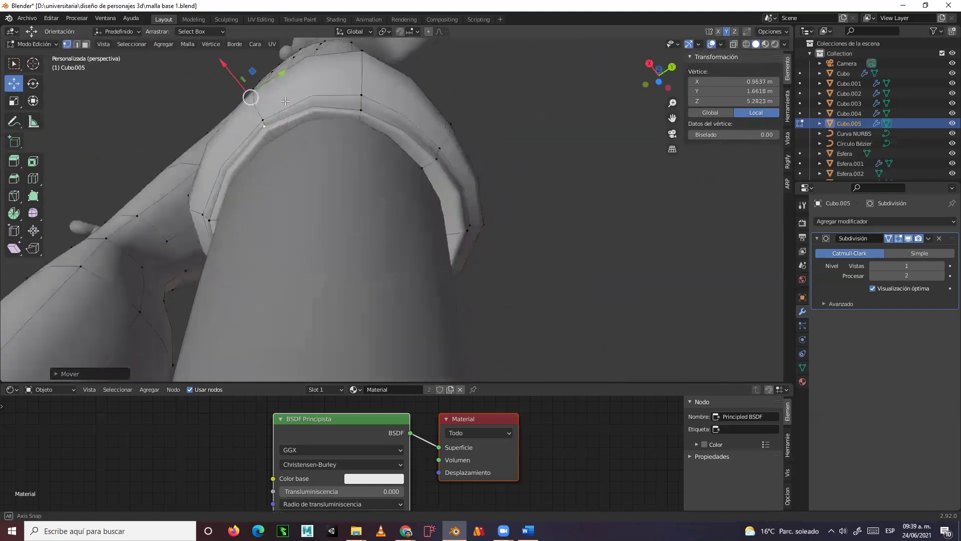
middle_drag(346, 103, 337, 90)
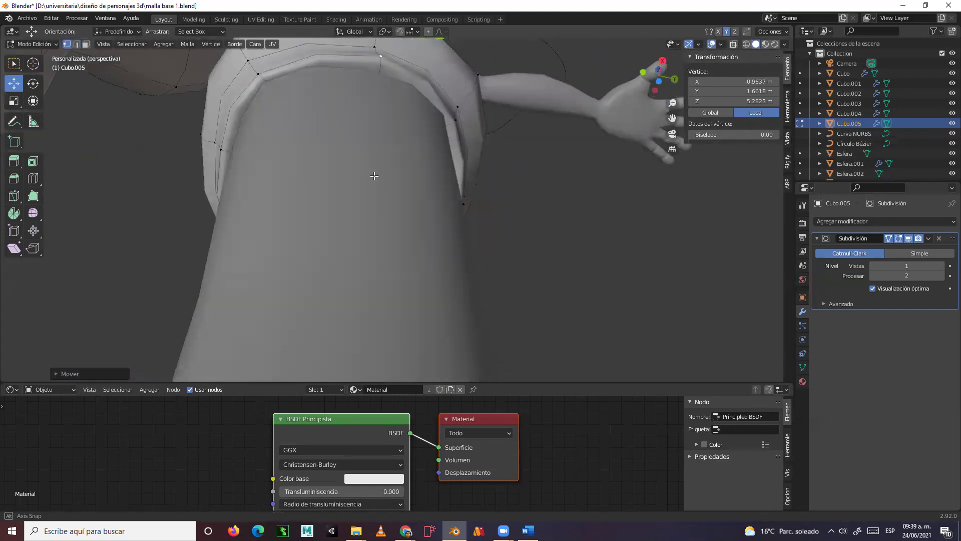
middle_drag(374, 176, 402, 115)
key(g)
key(x)
key(shift+z)
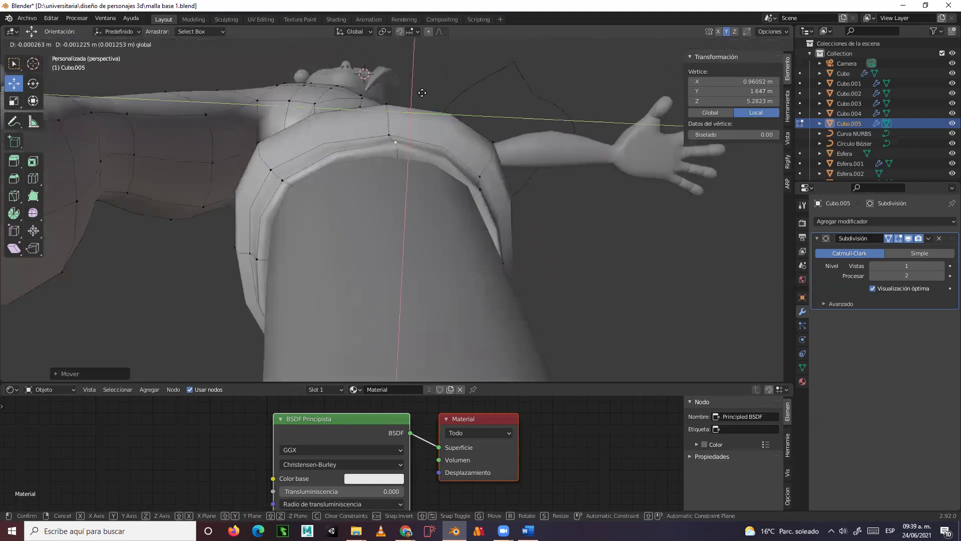
click(419, 93)
- Add one edge loop around the middle of the left cuff and another around the flared leg just above it
middle_drag(300, 194, 194, 284)
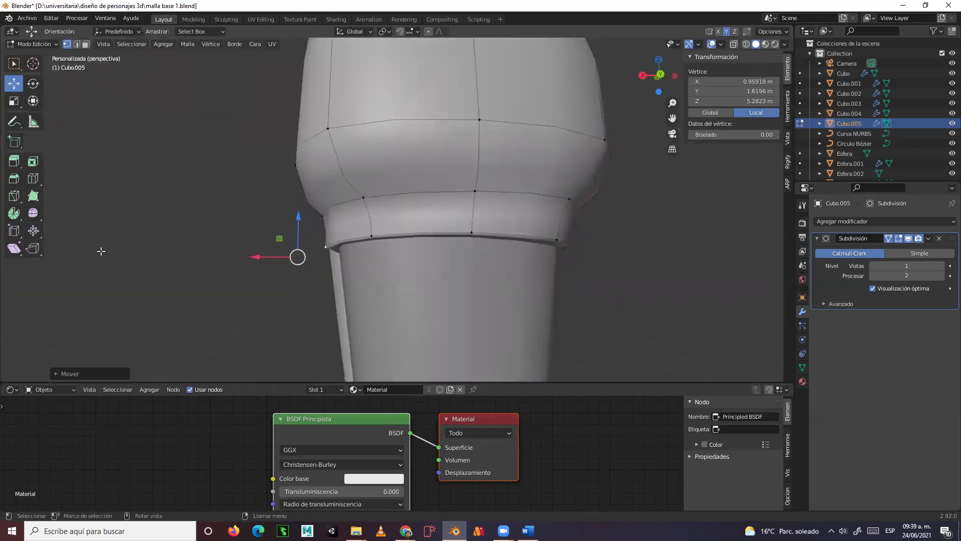
click(33, 178)
click(371, 224)
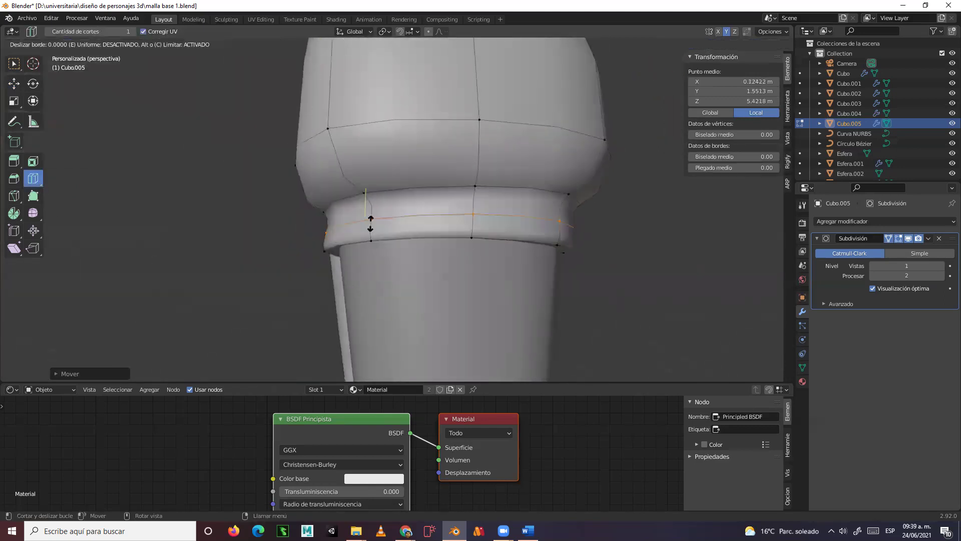
middle_drag(502, 262, 611, 261)
click(495, 176)
middle_drag(495, 176, 137, 157)
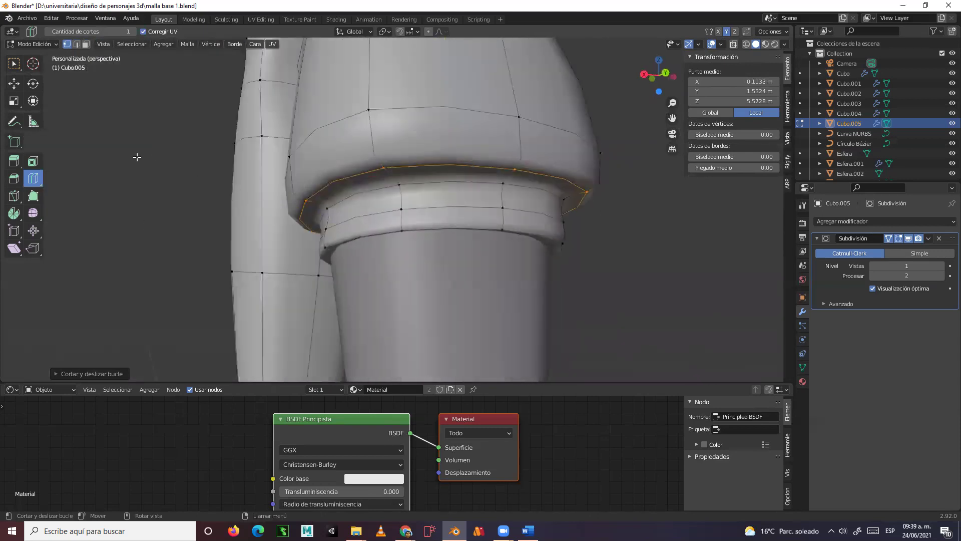
- Scale the new loop above the cuff slightly inward and raise it along the Z axis to sharpen the trouser fold
click(16, 104)
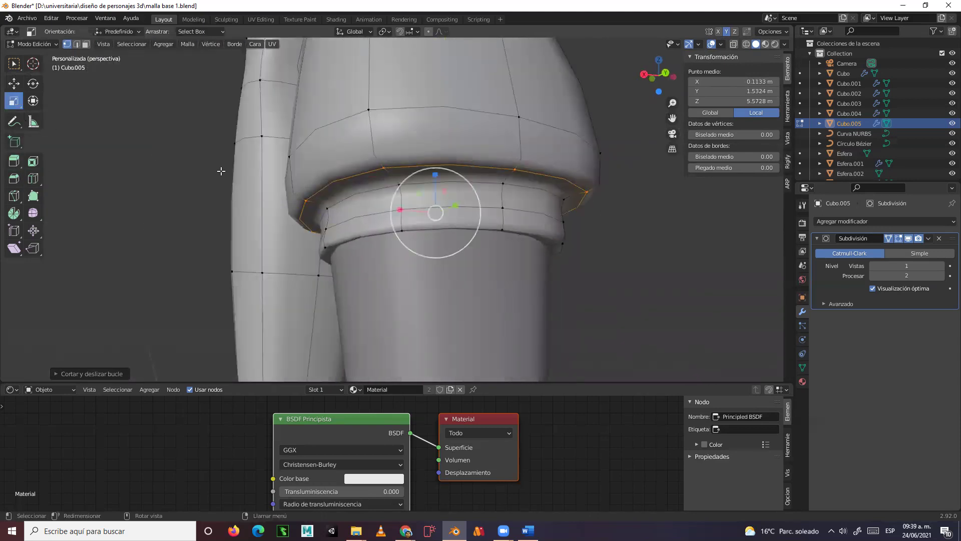
drag(467, 179, 457, 185)
middle_drag(386, 179, 4, 96)
click(9, 86)
middle_drag(246, 202, 221, 215)
drag(429, 186, 431, 173)
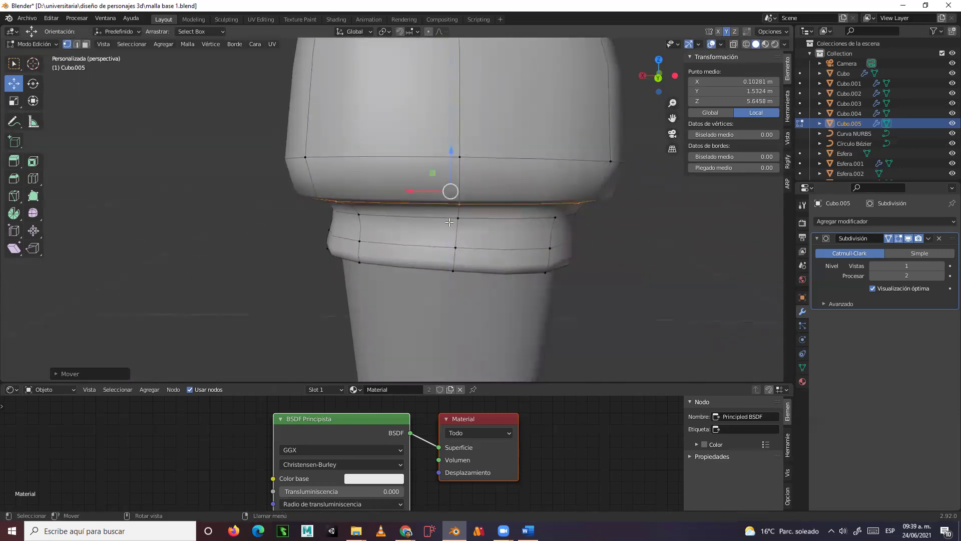
middle_drag(449, 222, 525, 199)
- In the right orthographic view with X-ray on, select the faces of the unmodified long-leg half of the trousers and delete them
scroll(565, 216, down, 5)
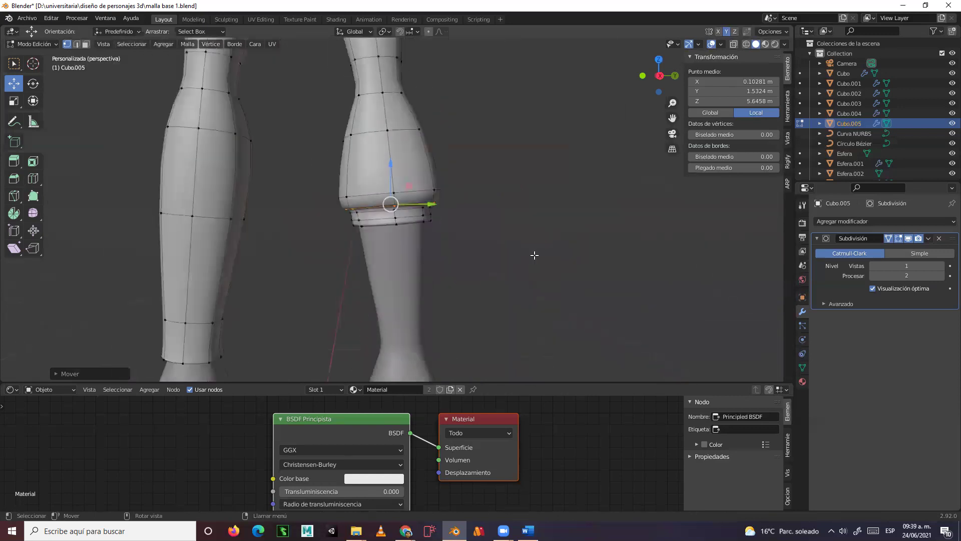
middle_drag(515, 262, 333, 257)
middle_drag(411, 266, 498, 279)
scroll(498, 280, down, 4)
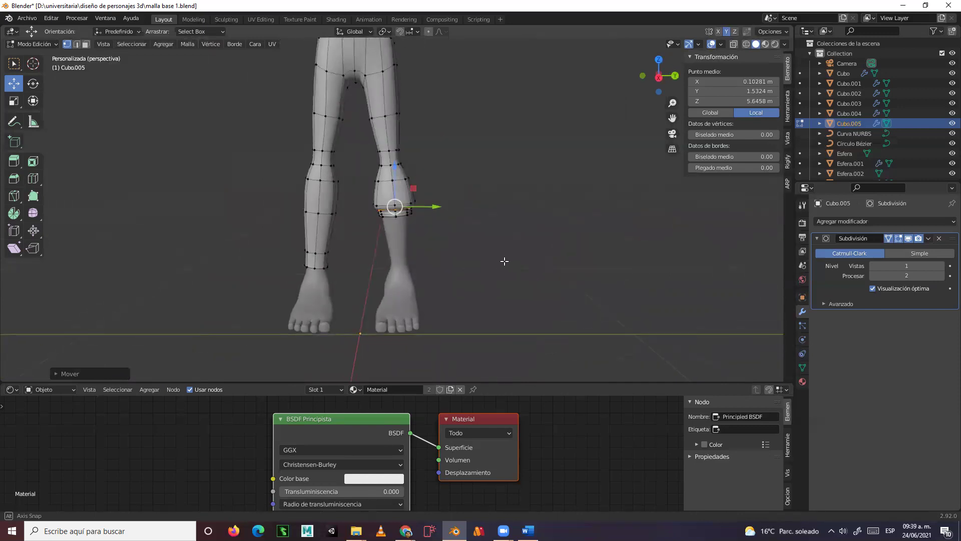
key(KP_3)
scroll(479, 247, down, 2)
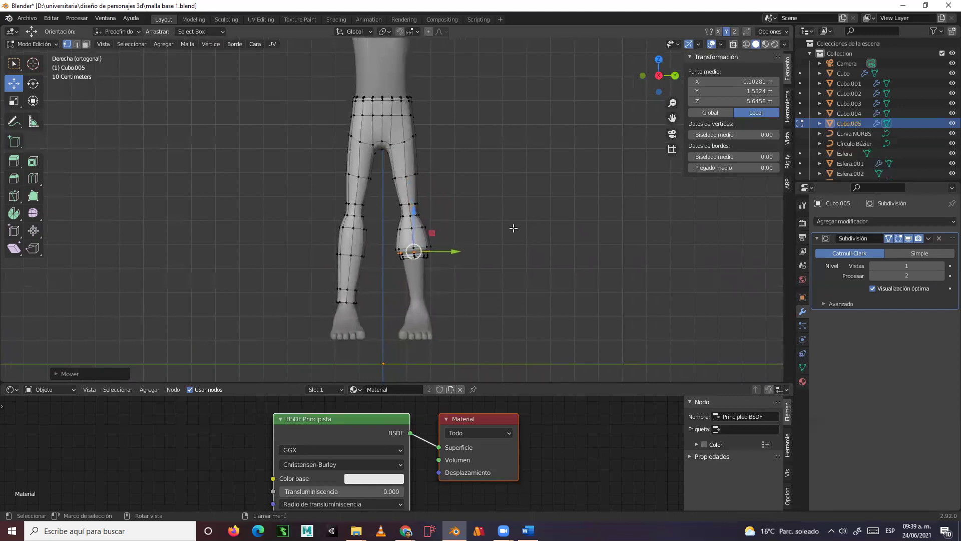
key(alt+z)
key(3)
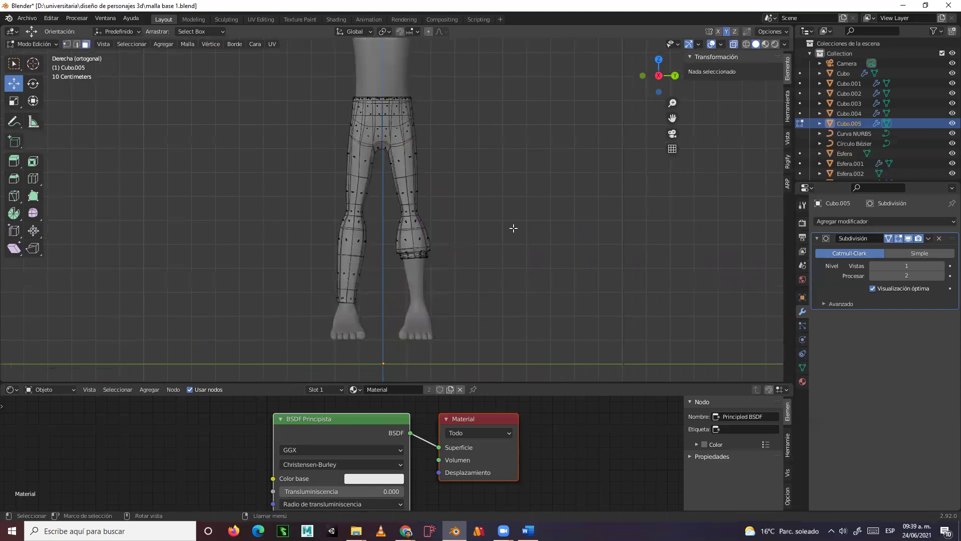
click(19, 62)
drag(256, 69, 378, 349)
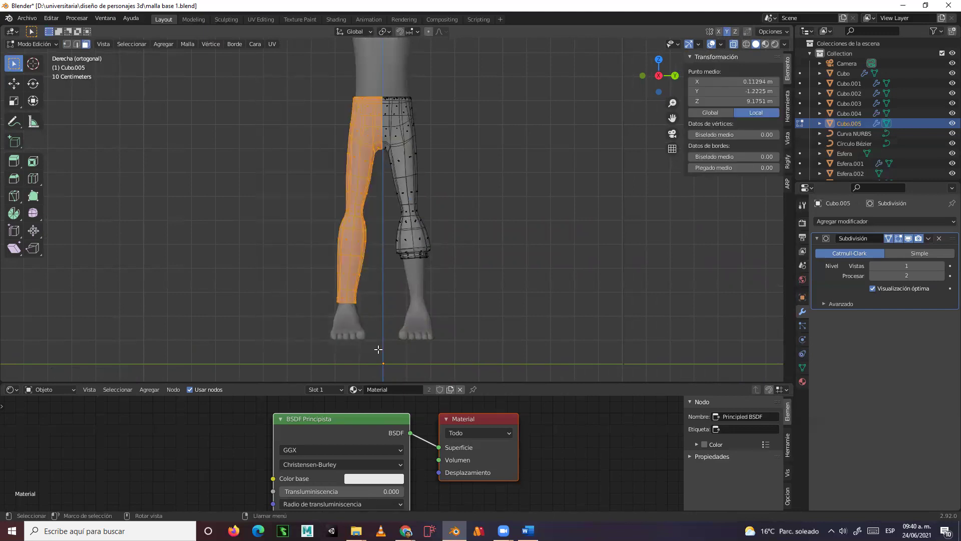
key(x)
click(378, 349)
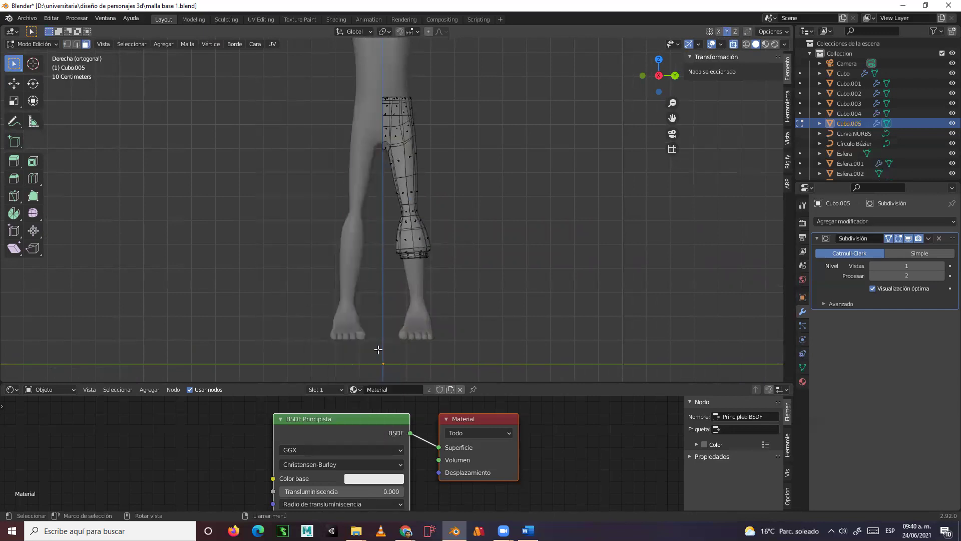
- Add a Mirror modifier to Cubo.005 using only the Y axis with Y bisect, and show its result on the edit cage
click(907, 224)
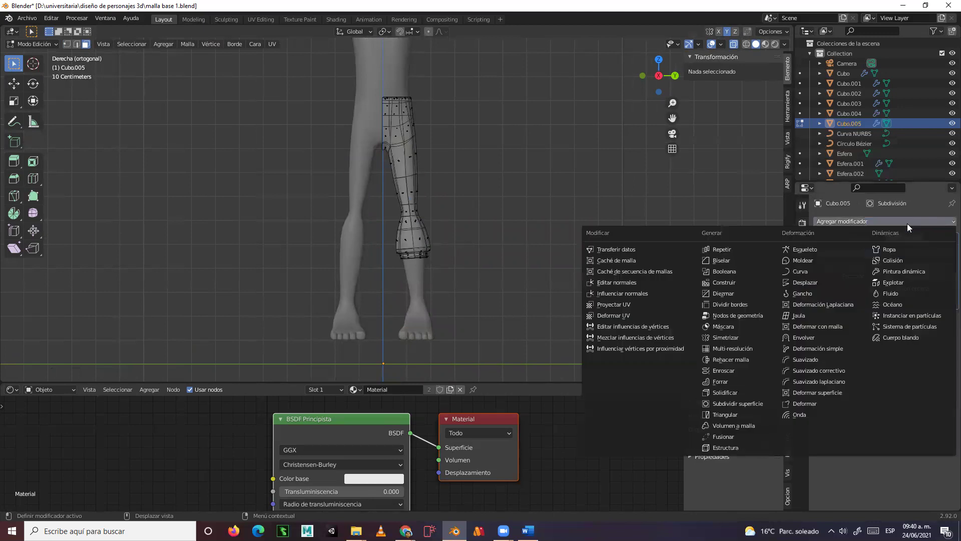
click(730, 337)
click(881, 333)
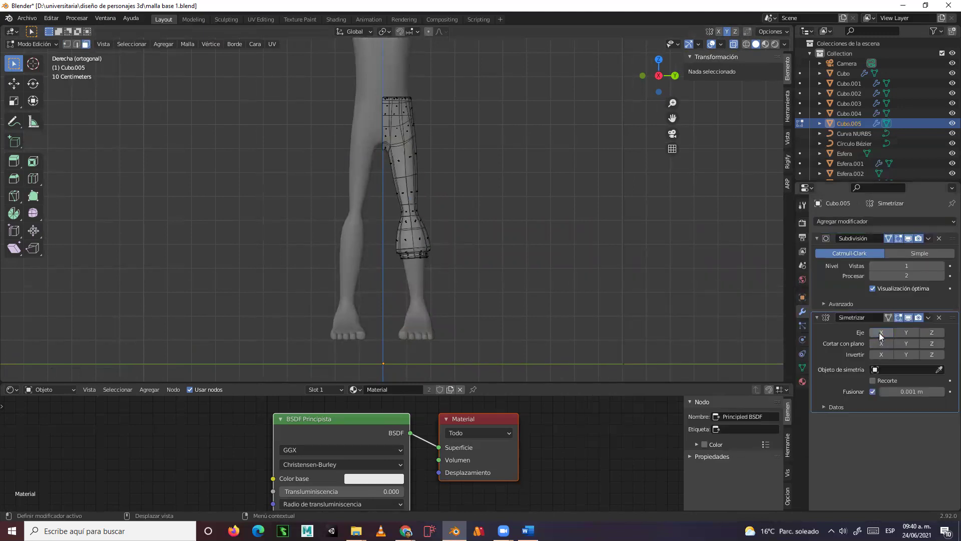
click(901, 332)
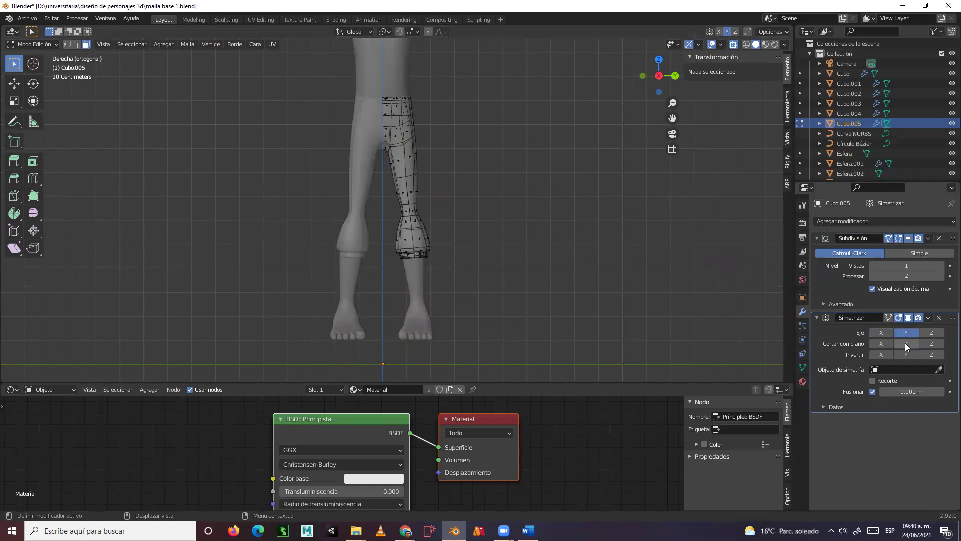
scroll(608, 210, up, 3)
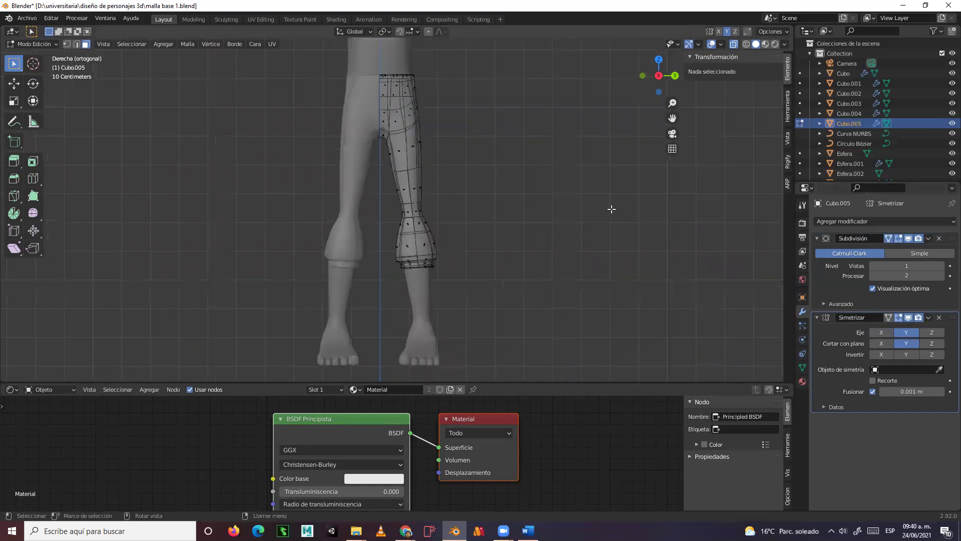
shift+middle_drag(519, 174, 525, 195)
scroll(525, 200, up, 2)
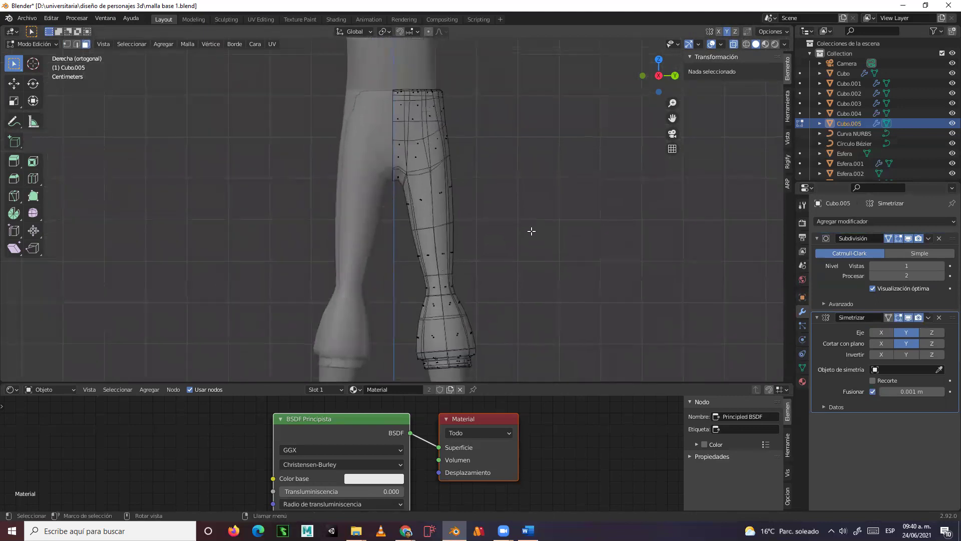
scroll(529, 231, down, 3)
scroll(529, 231, up, 2)
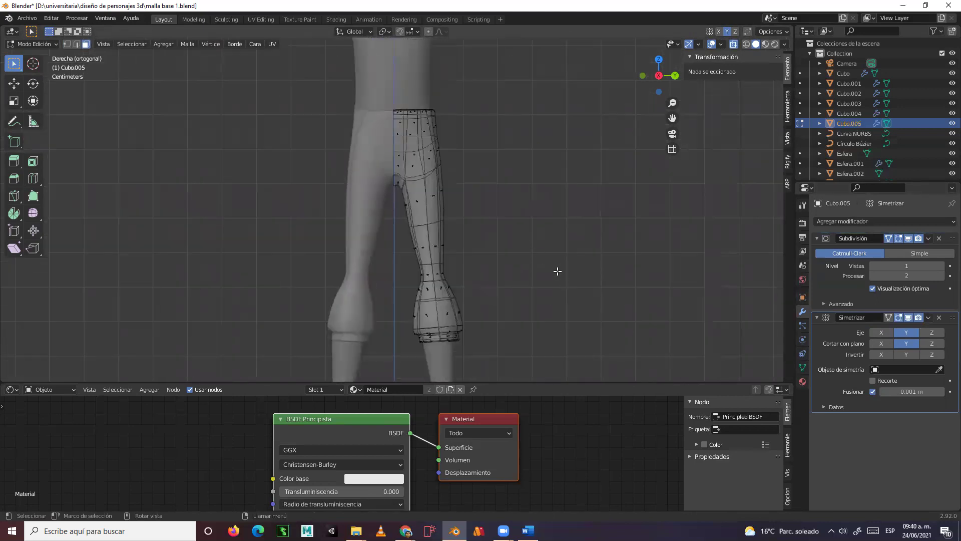
scroll(557, 270, down, 1)
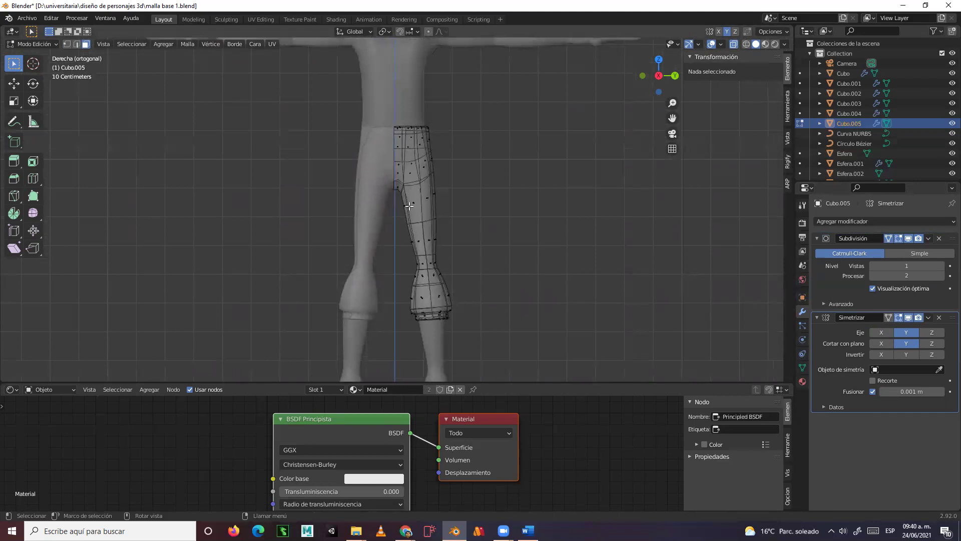
click(887, 317)
- Check the mirrored trousers from the right orthographic view and return Cubo.005 to Object Mode
middle_drag(498, 255, 474, 184)
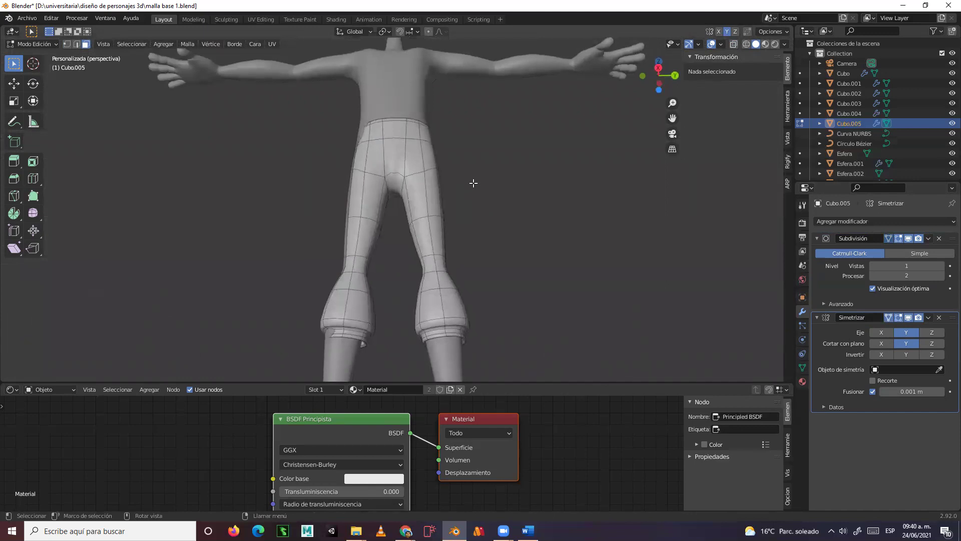
key(KP_3)
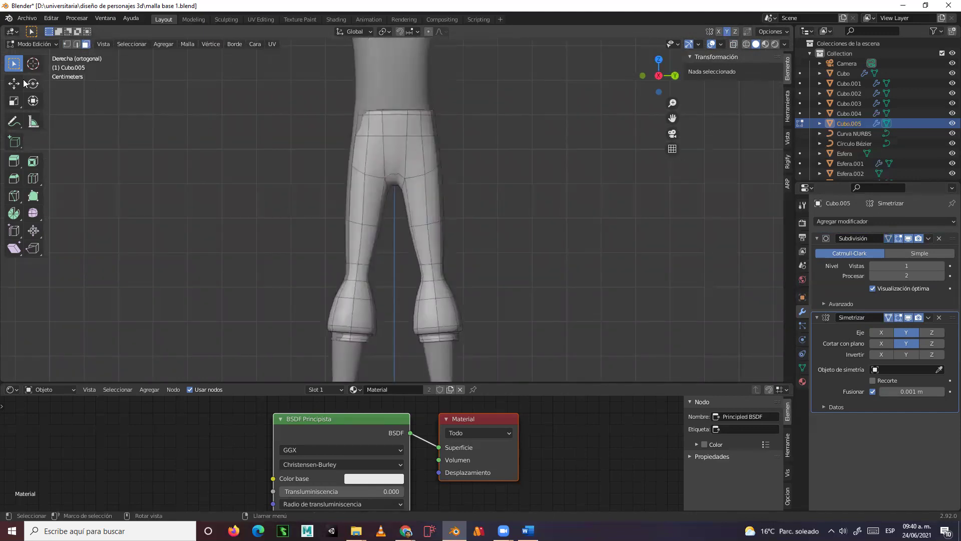
click(14, 84)
scroll(370, 271, down, 3)
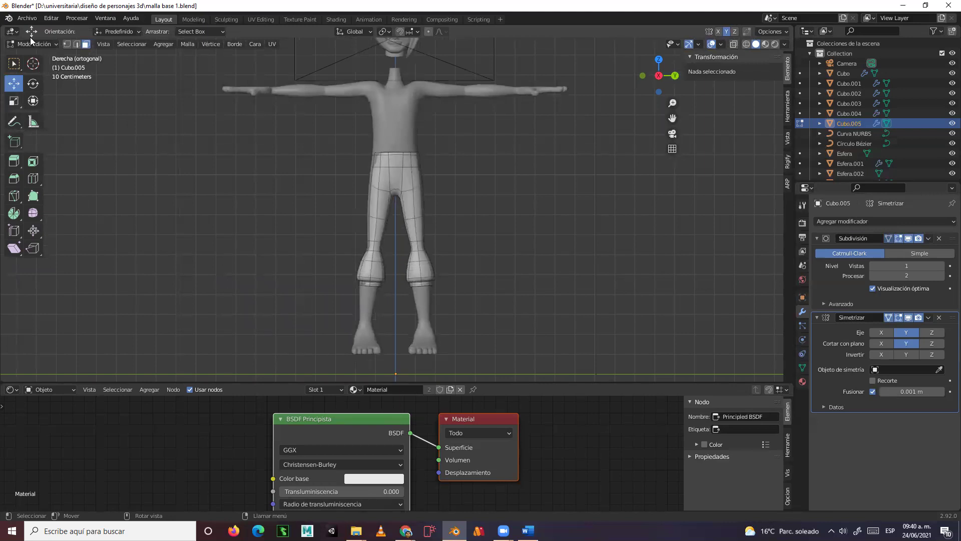
click(31, 44)
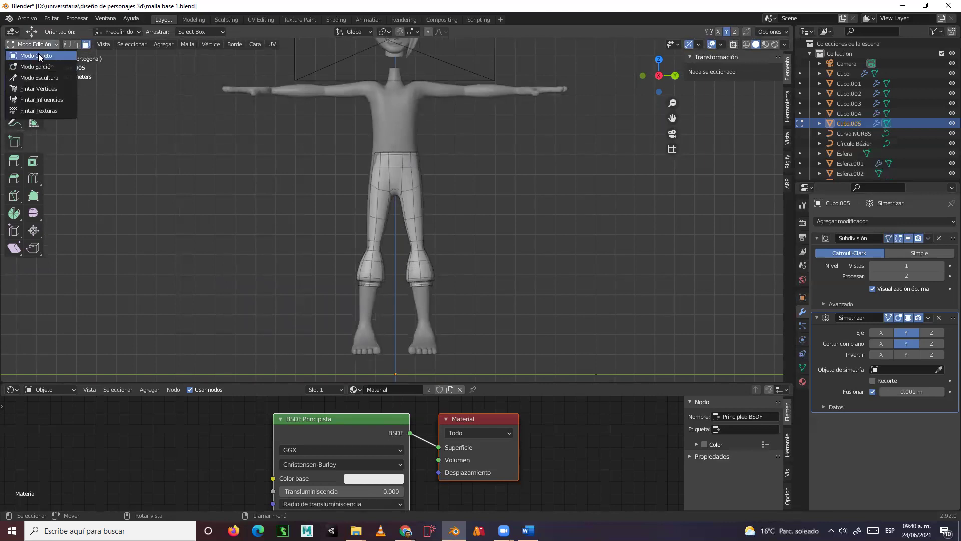
click(38, 55)
scroll(280, 197, up, 3)
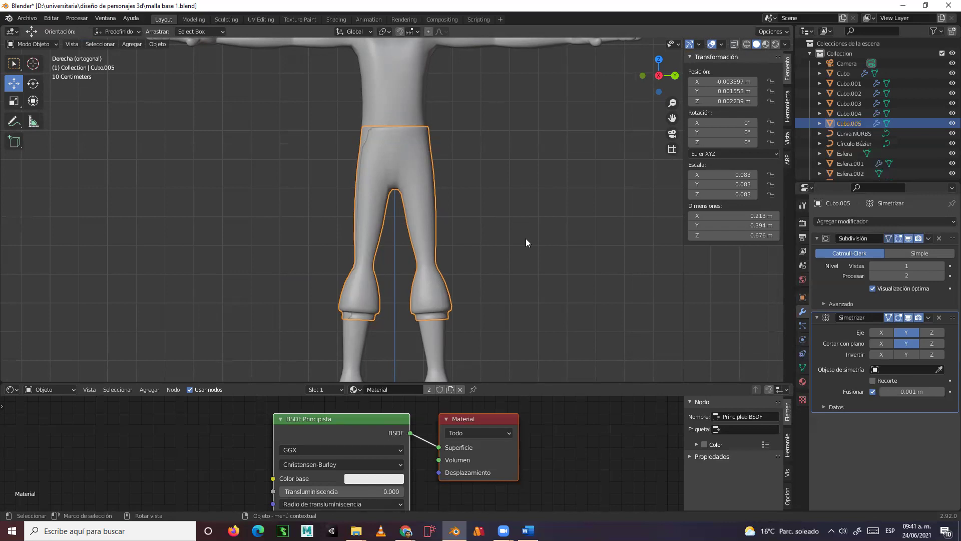
- Try the Mirror modifier's Y flip option, restore it and save the file malla base 1.blend
middle_drag(515, 241, 284, 279)
middle_drag(414, 263, 510, 273)
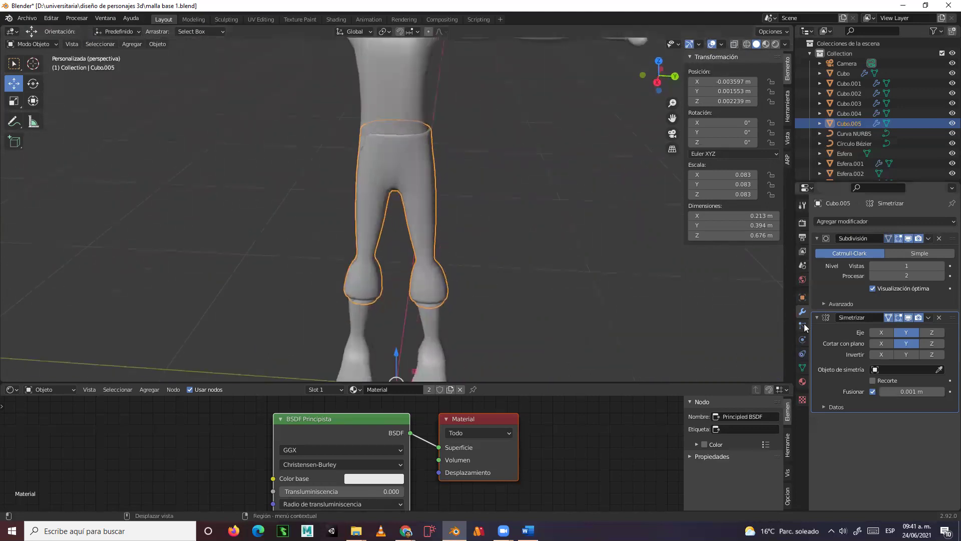
click(901, 351)
click(900, 352)
shift+middle_drag(587, 316, 535, 298)
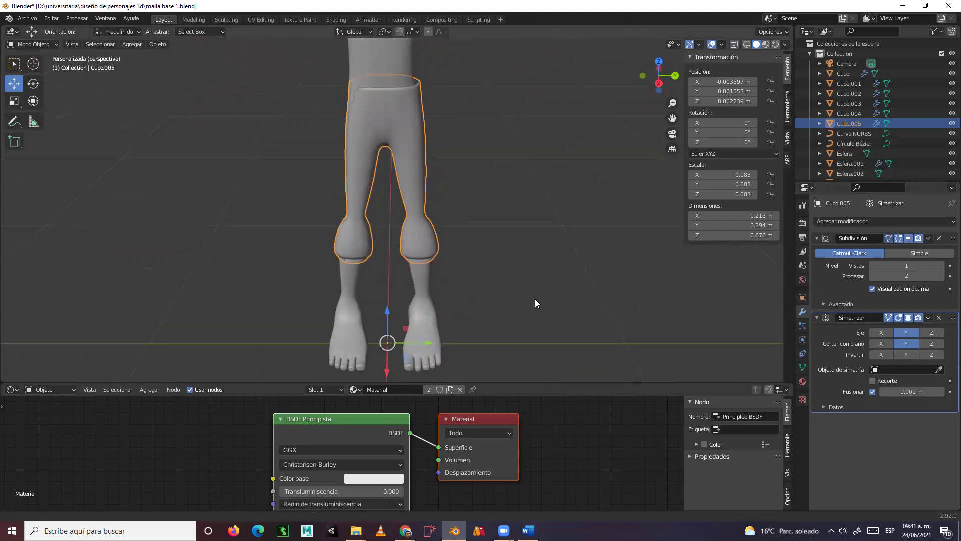
key(ctrl+s)
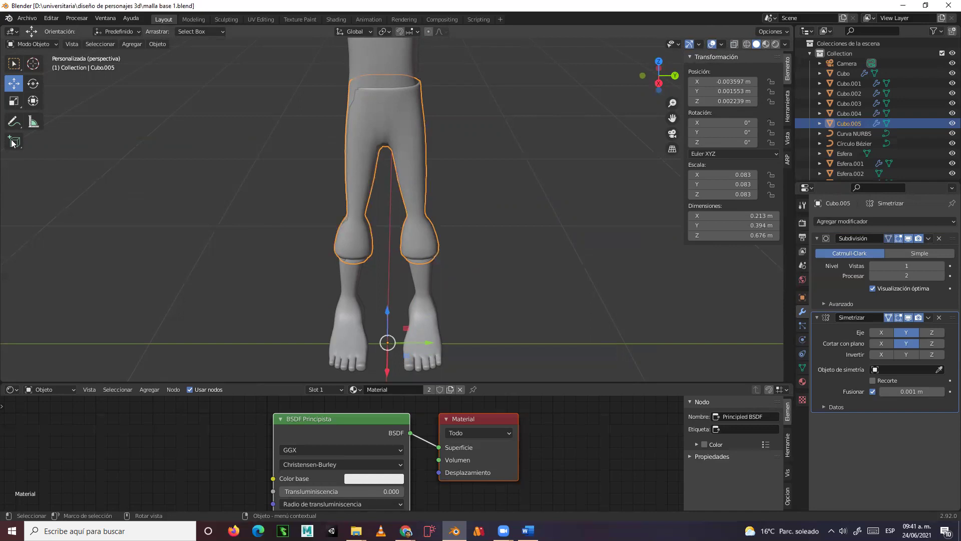
middle_drag(548, 242, 371, 149)
middle_drag(464, 215, 451, 194)
scroll(491, 277, up, 3)
scroll(449, 191, up, 4)
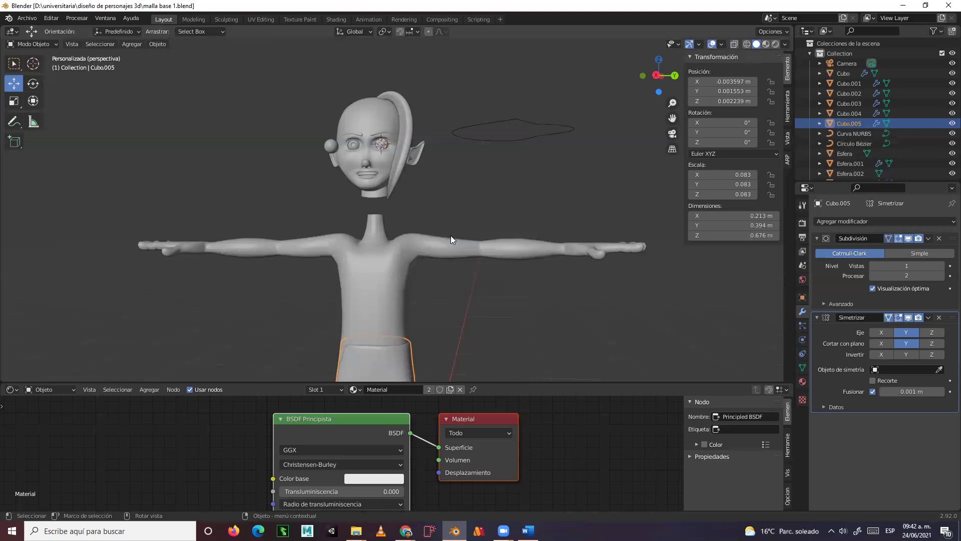
- Reselect the trousers Cubo.005 at the lower leg and enter Edit Mode
mouse_move(420, 308)
middle_down()
mouse_move(445, 329)
mouse_move(401, 221)
mouse_move(435, 236)
mouse_move(390, 199)
mouse_move(452, 271)
mouse_move(473, 260)
mouse_move(452, 261)
mouse_move(435, 232)
mouse_move(256, 240)
mouse_move(218, 224)
mouse_move(247, 225)
mouse_move(321, 278)
mouse_move(407, 295)
middle_up()
scroll(435, 323, down, 3)
click(453, 272)
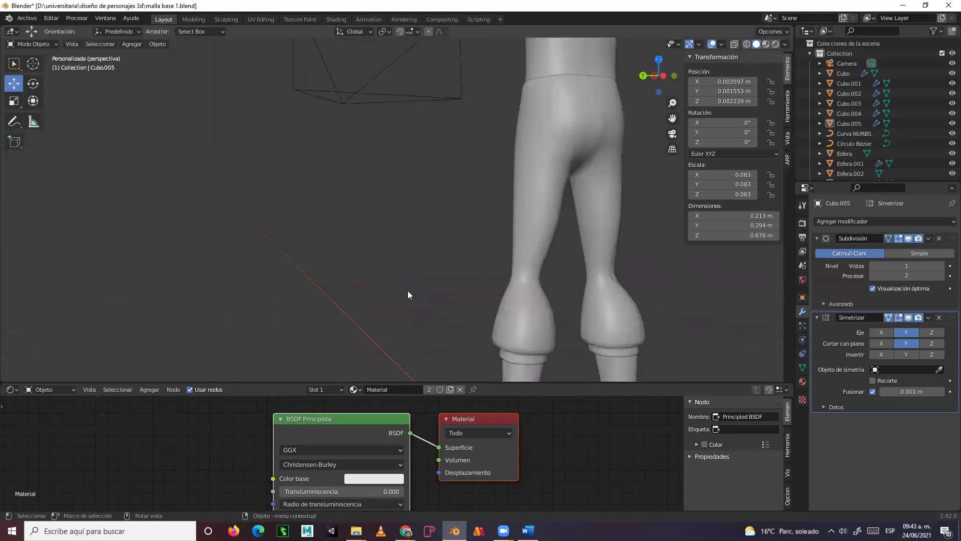
shift+middle_drag(455, 271, 364, 155)
click(358, 134)
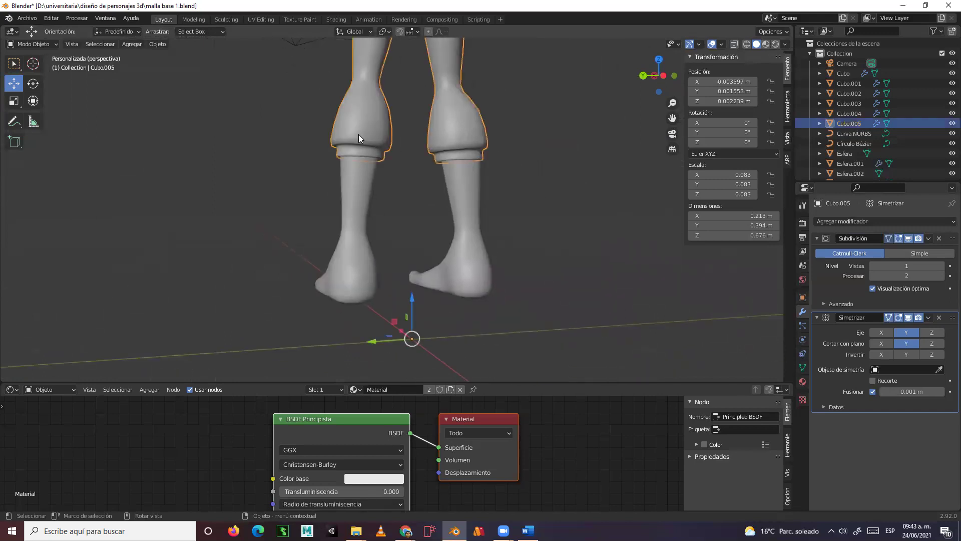
key(Tab)
- In the right orthographic view, raise the edge loop around the puffed part above the trouser cuff by about 0.05 m
scroll(359, 137, up, 3)
middle_drag(359, 136, 525, 140)
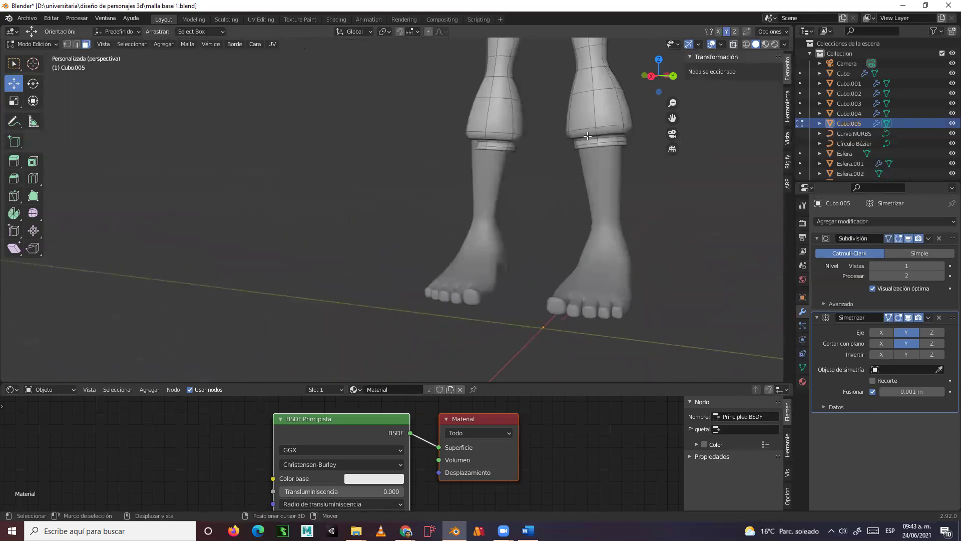
shift+middle_drag(587, 136, 446, 193)
scroll(465, 185, up, 2)
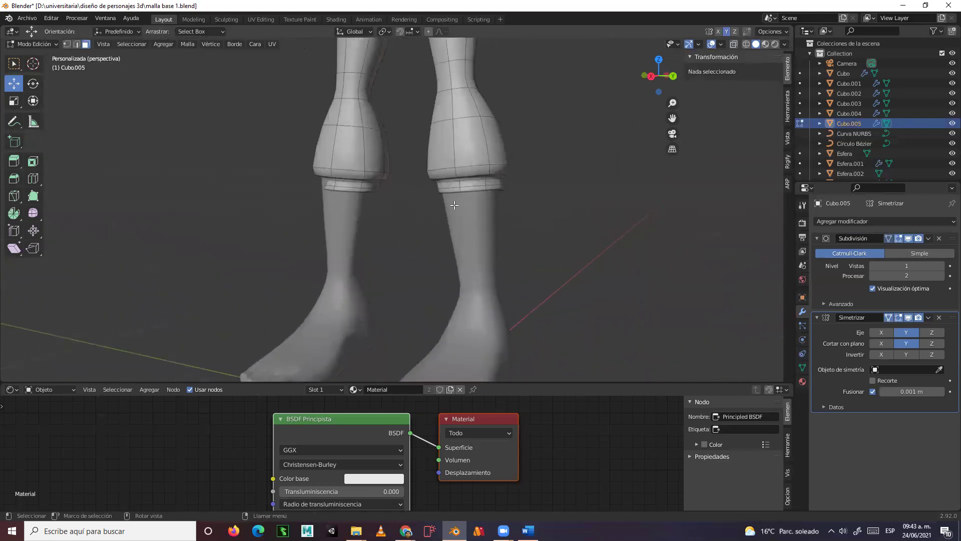
alt+click(478, 165)
key(2)
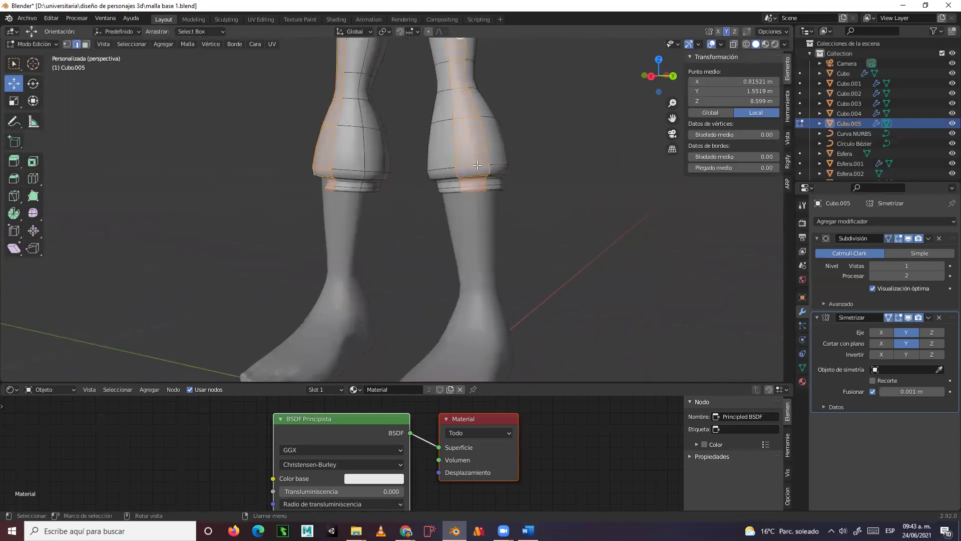
alt+click(476, 178)
middle_drag(475, 178, 523, 168)
middle_drag(423, 176, 407, 227)
key(KP_3)
key(g)
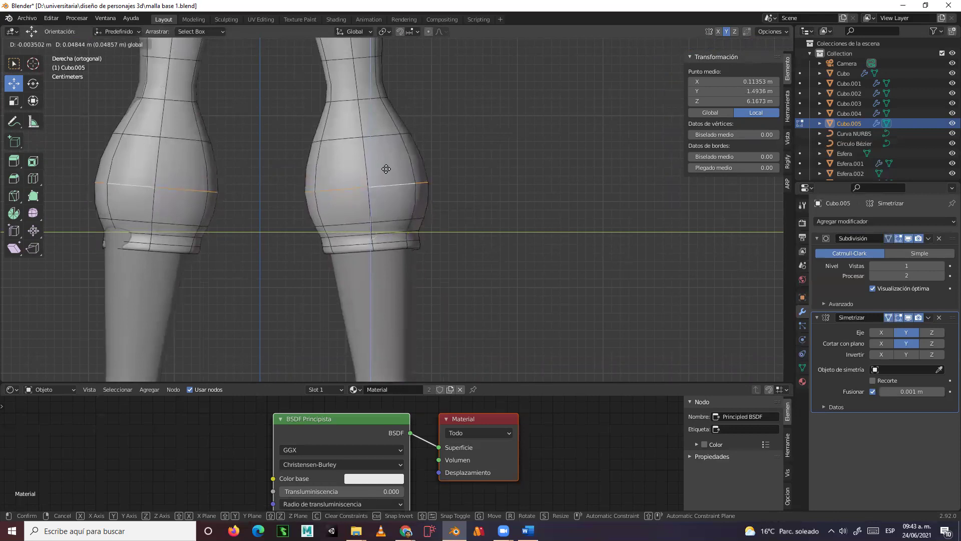
click(381, 165)
- Select the edge loop around the lower thigh of the trouser leg and scale it up slightly with the Scale tool
middle_drag(511, 199, 404, 196)
scroll(404, 196, down, 5)
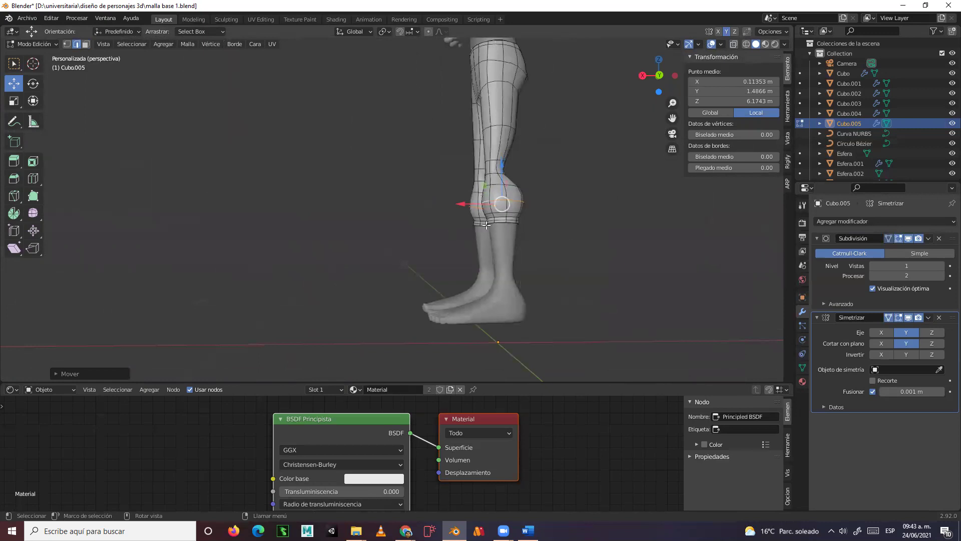
middle_drag(450, 266, 333, 227)
scroll(502, 119, up, 6)
shift+middle_drag(396, 213, 615, 167)
scroll(435, 150, up, 2)
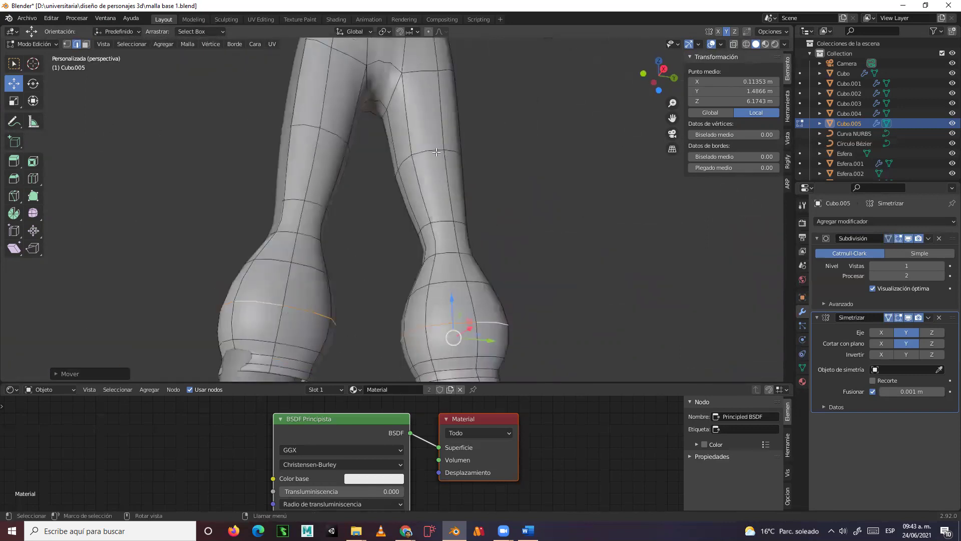
middle_drag(494, 161, 35, 153)
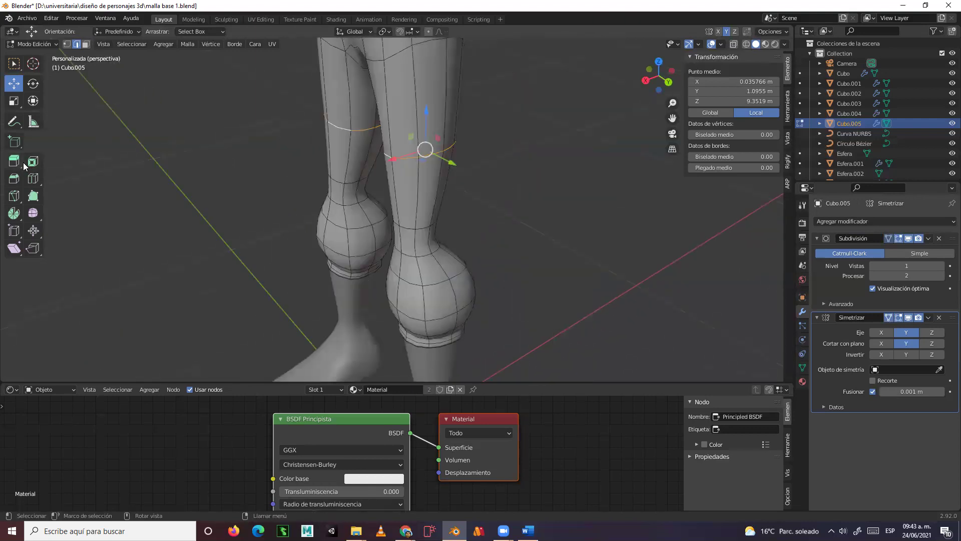
click(20, 103)
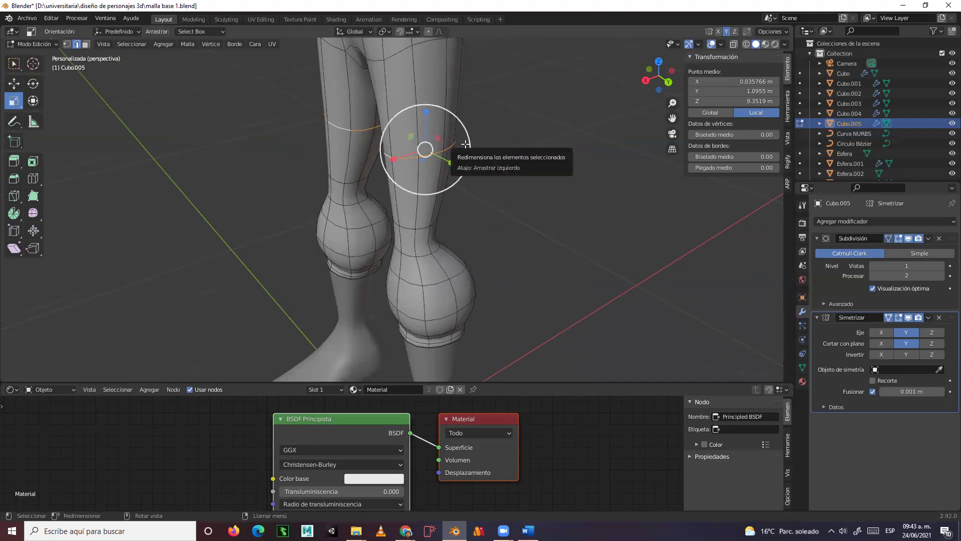
drag(464, 149, 470, 144)
- Scale up the edge loop around the knee just above the puffed part slightly and inspect the legs from several sides
alt+click(439, 221)
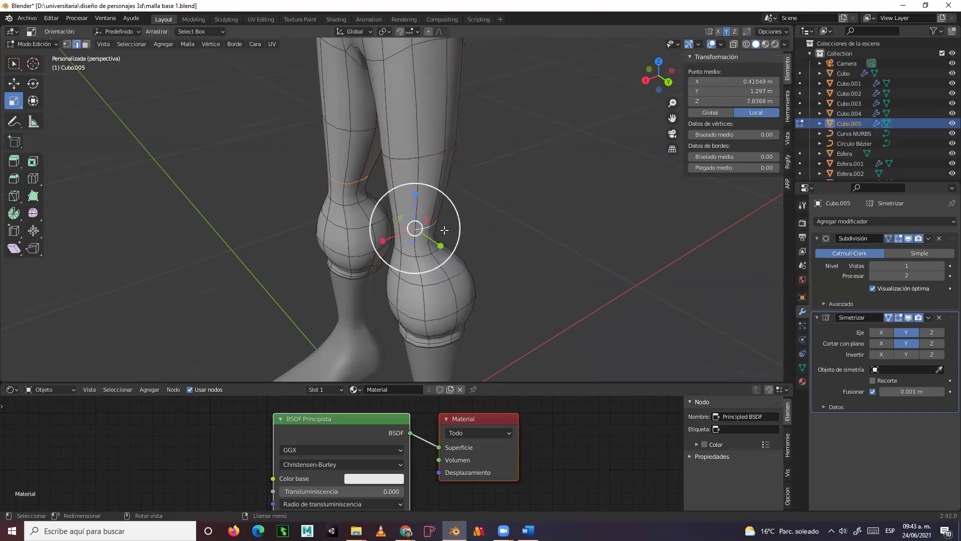
drag(459, 214, 465, 211)
middle_drag(465, 211, 416, 81)
middle_drag(444, 253, 356, 247)
middle_drag(422, 271, 473, 128)
scroll(520, 288, down, 2)
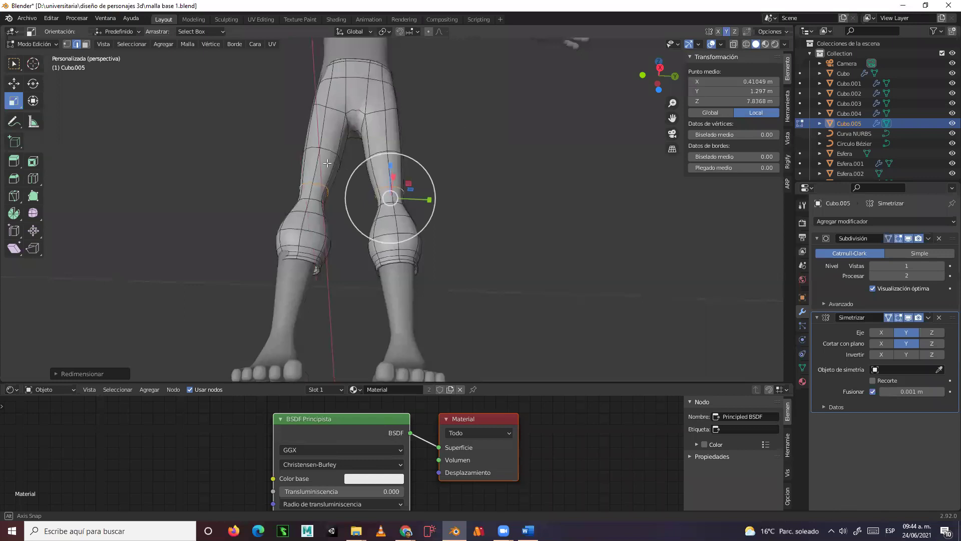
middle_drag(269, 149, 274, 145)
middle_drag(388, 150, 437, 184)
scroll(438, 186, down, 4)
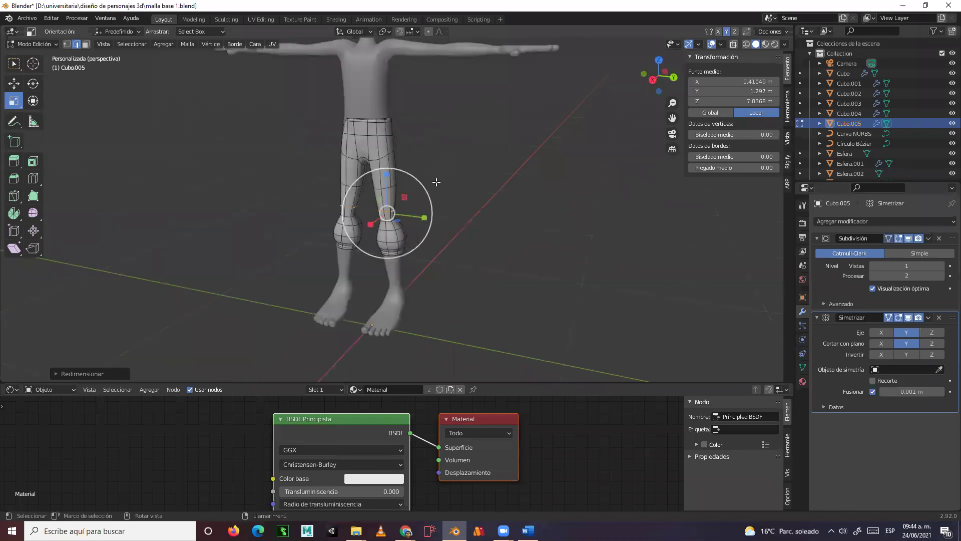
- Switch to the box selection tool, clear the mesh selection and save the file malla base 1.blend
click(19, 70)
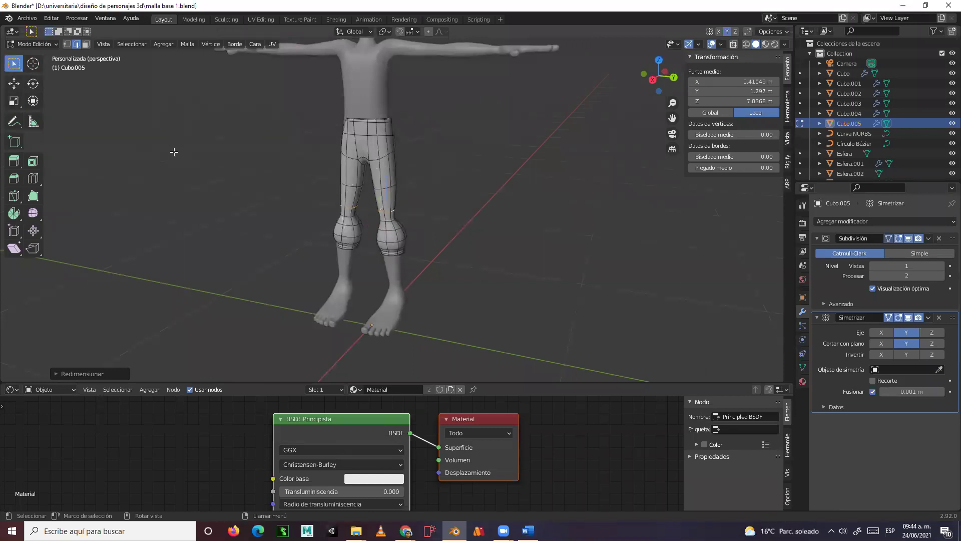
click(242, 202)
key(ctrl+s)
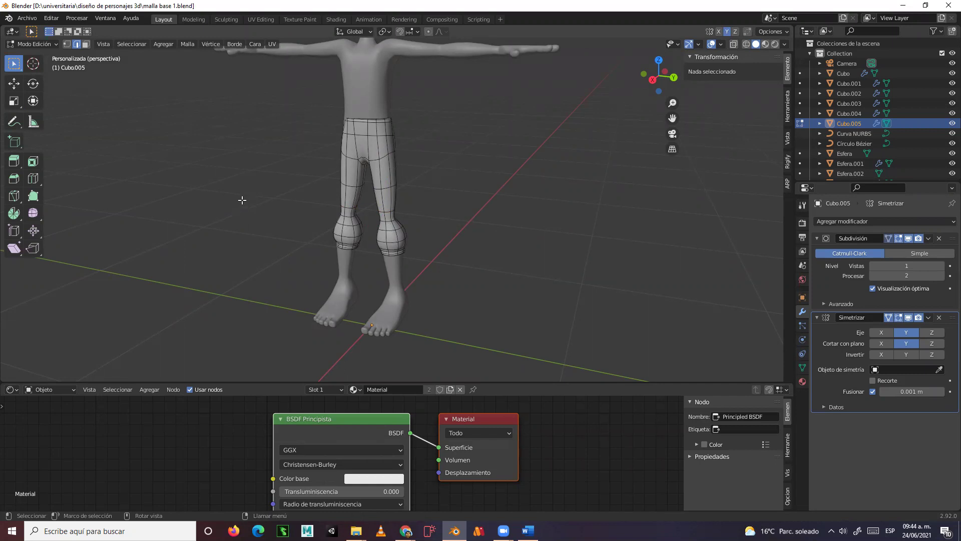
scroll(233, 464, down, 1)
scroll(228, 442, down, 1)
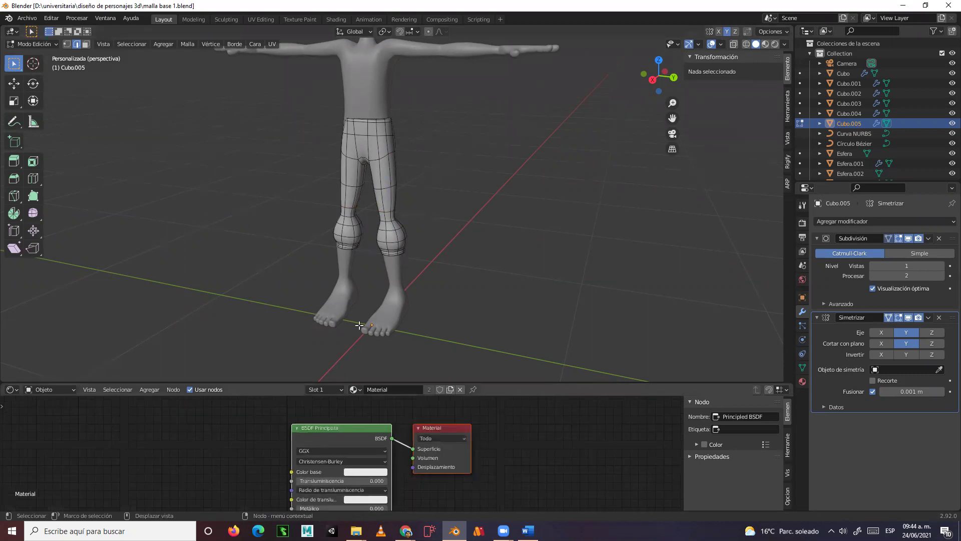
scroll(524, 275, down, 2)
middle_drag(526, 280, 542, 238)
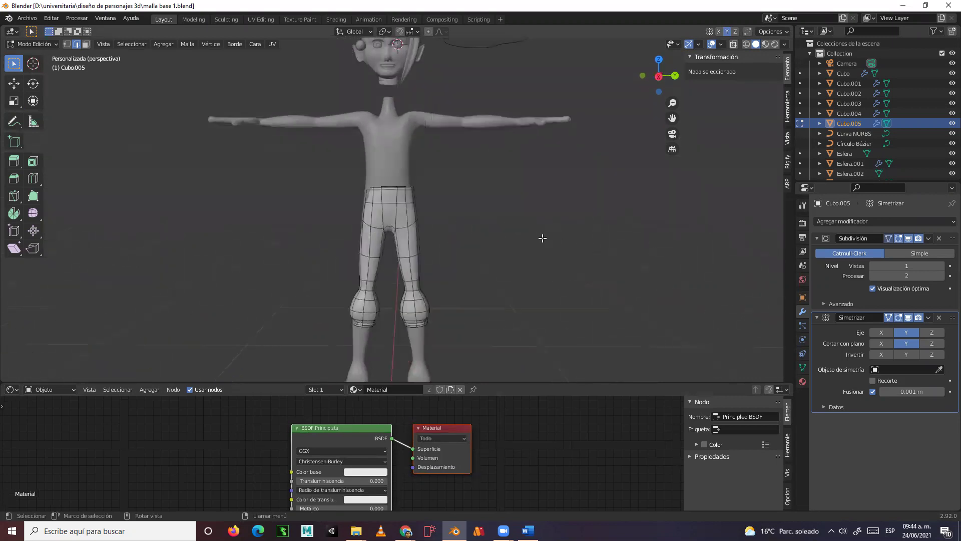